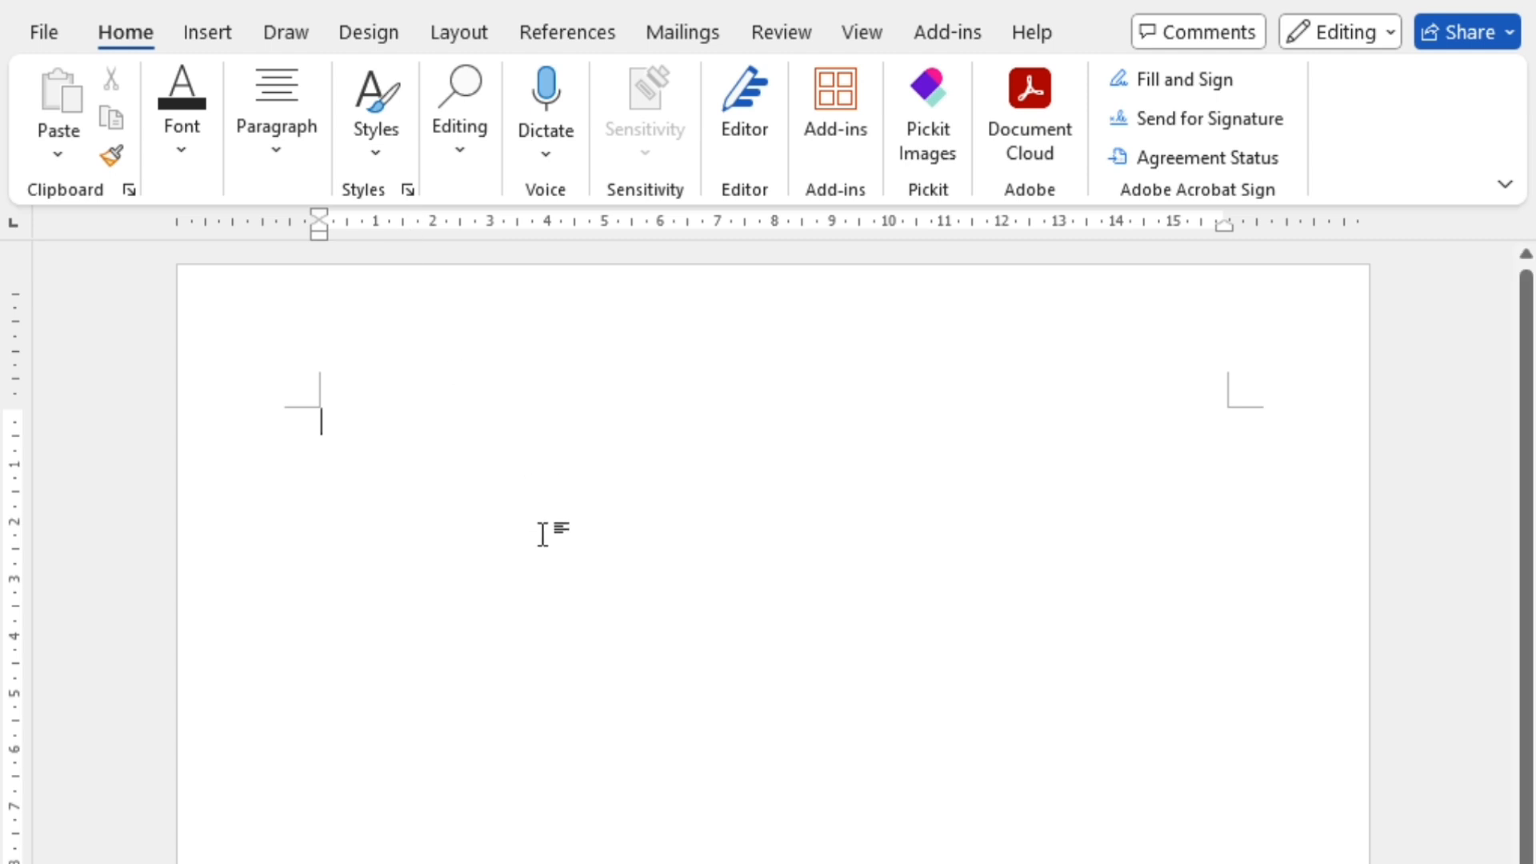
# Step: Check the document's page size and orientation settings
pyautogui.click(448, 32)
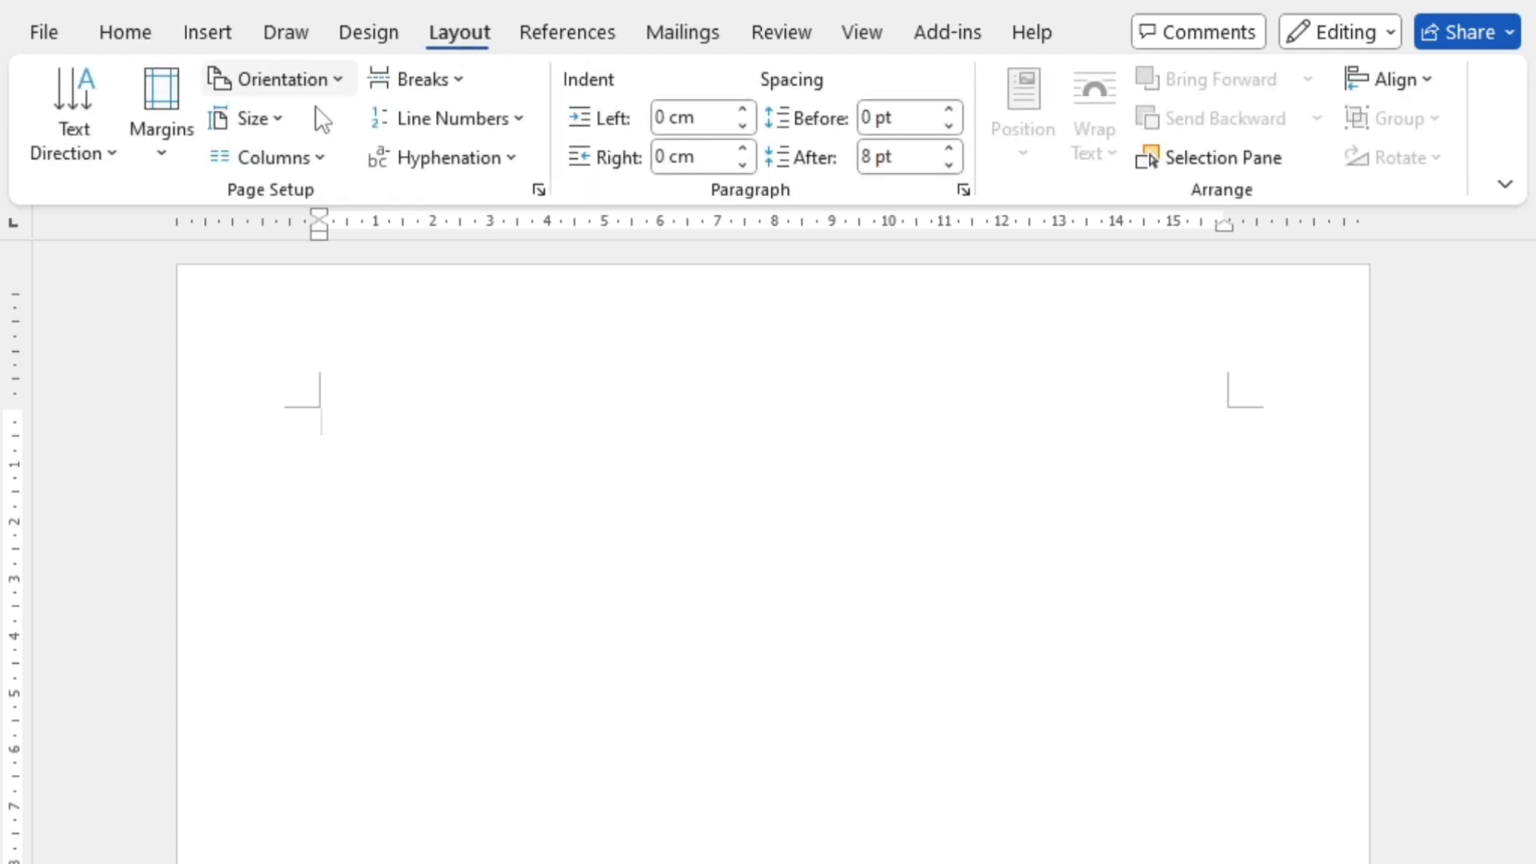
pyautogui.click(247, 121)
pyautogui.click(436, 704)
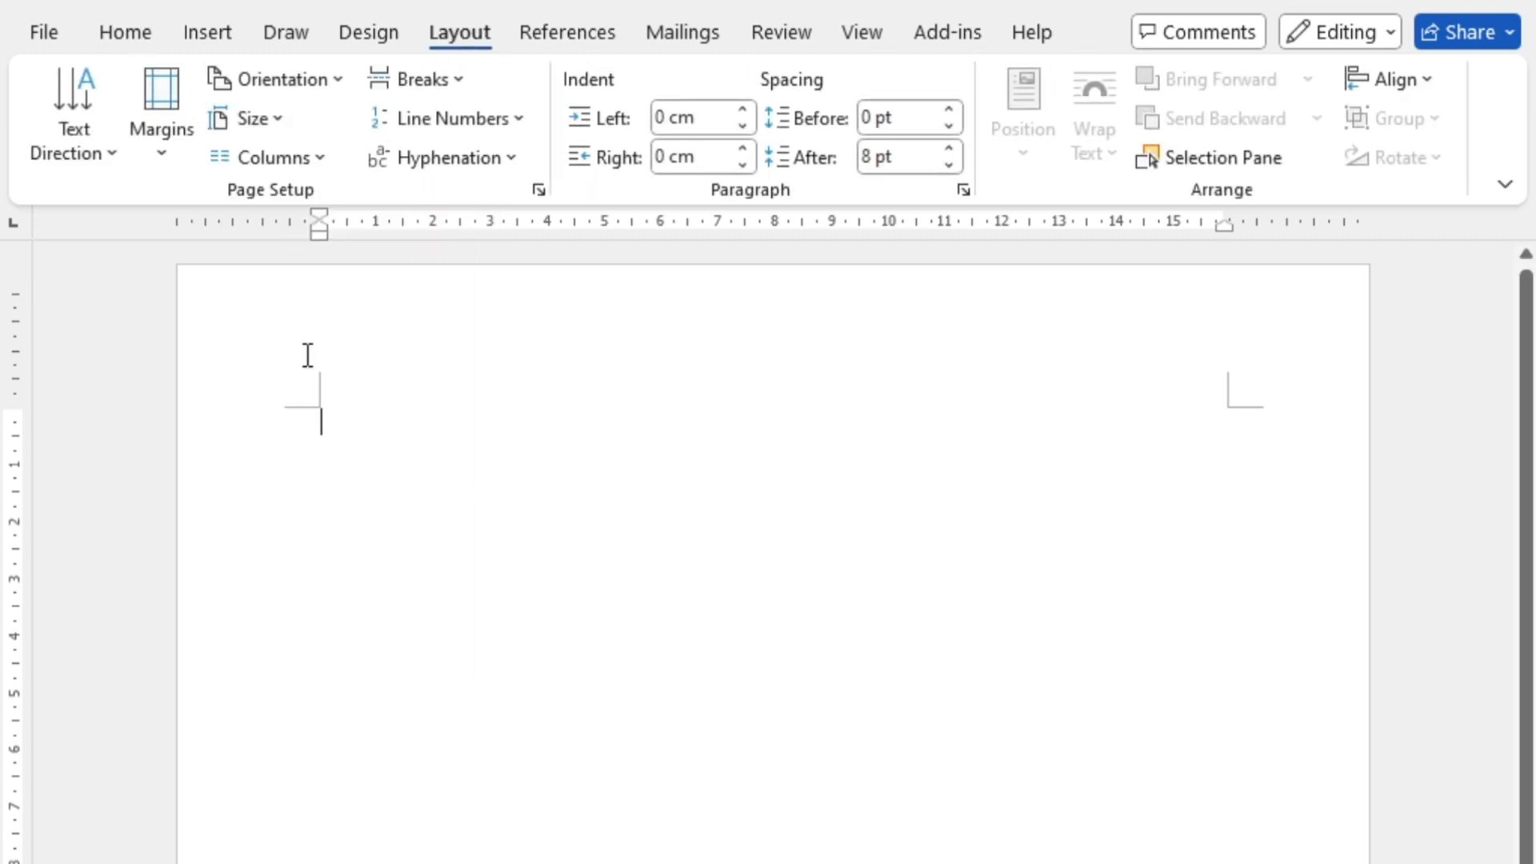
pyautogui.click(280, 84)
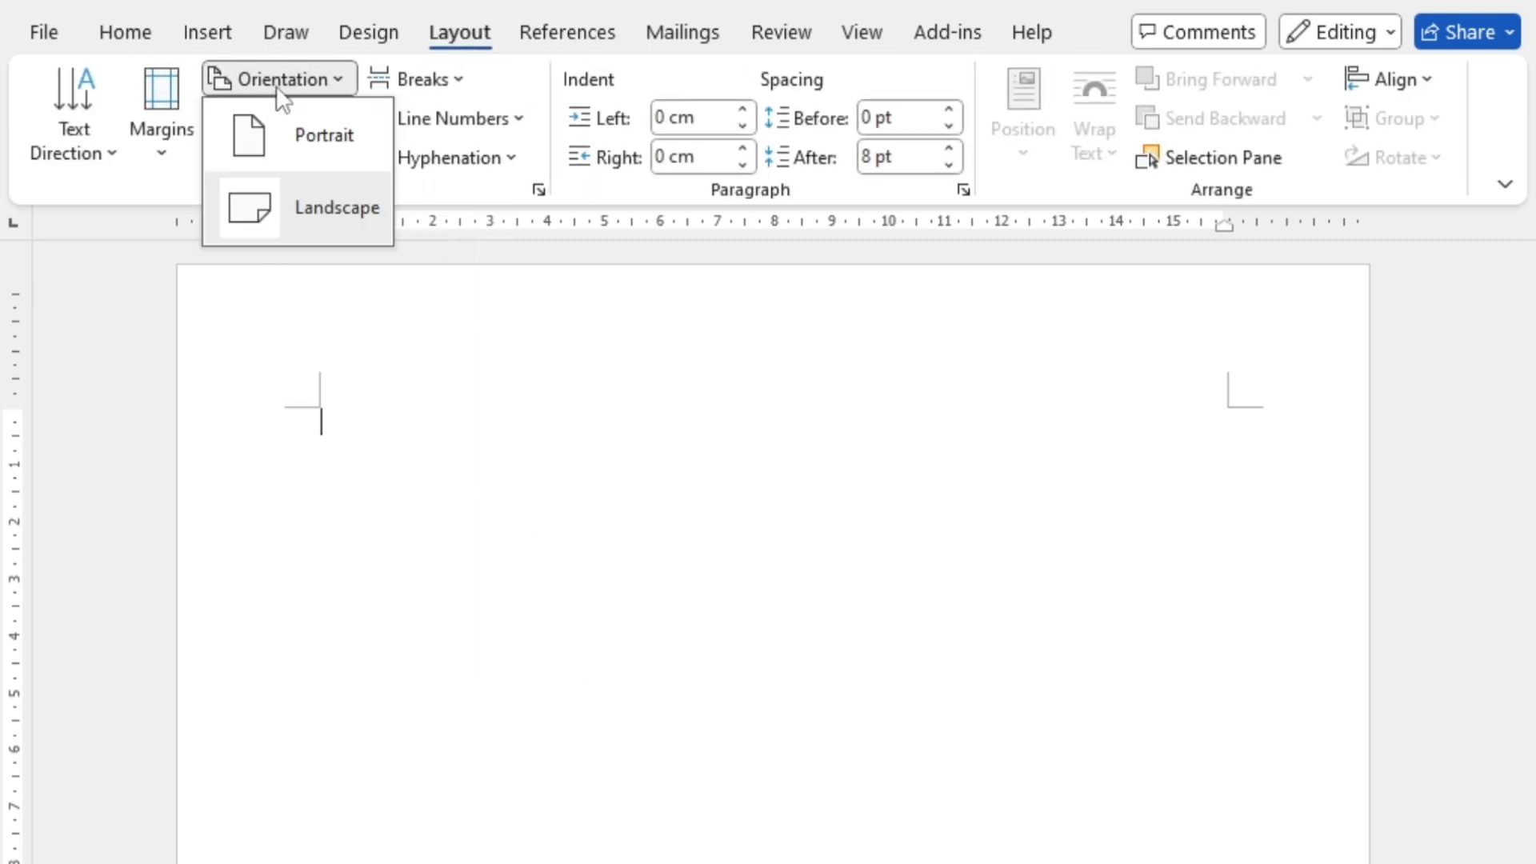
pyautogui.click(424, 632)
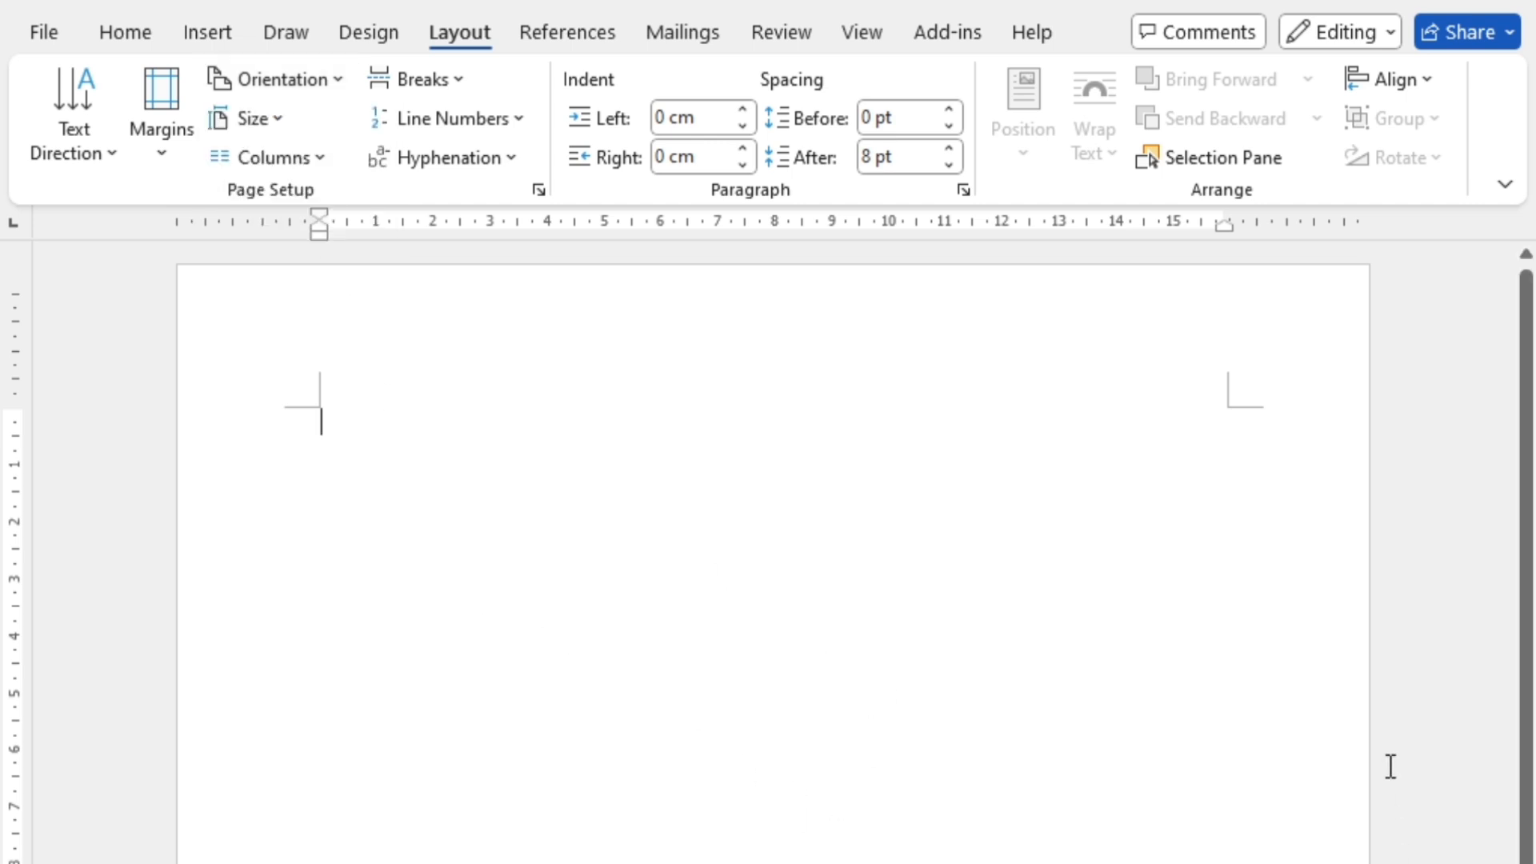
# Step: Draw a large text box across the middle of the page and enter the letter M in it
pyautogui.click(220, 41)
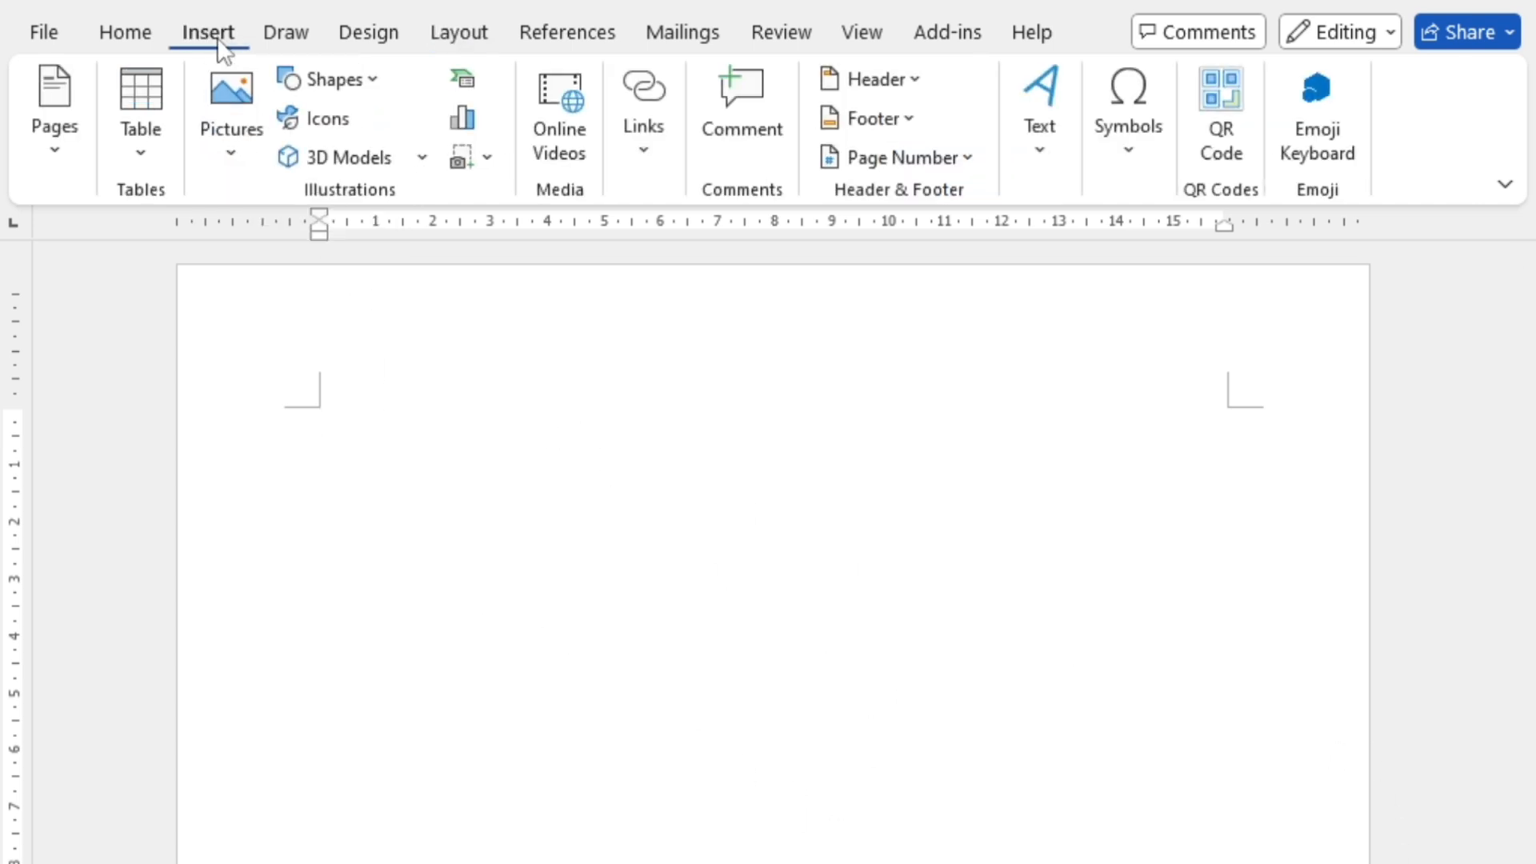
pyautogui.click(332, 79)
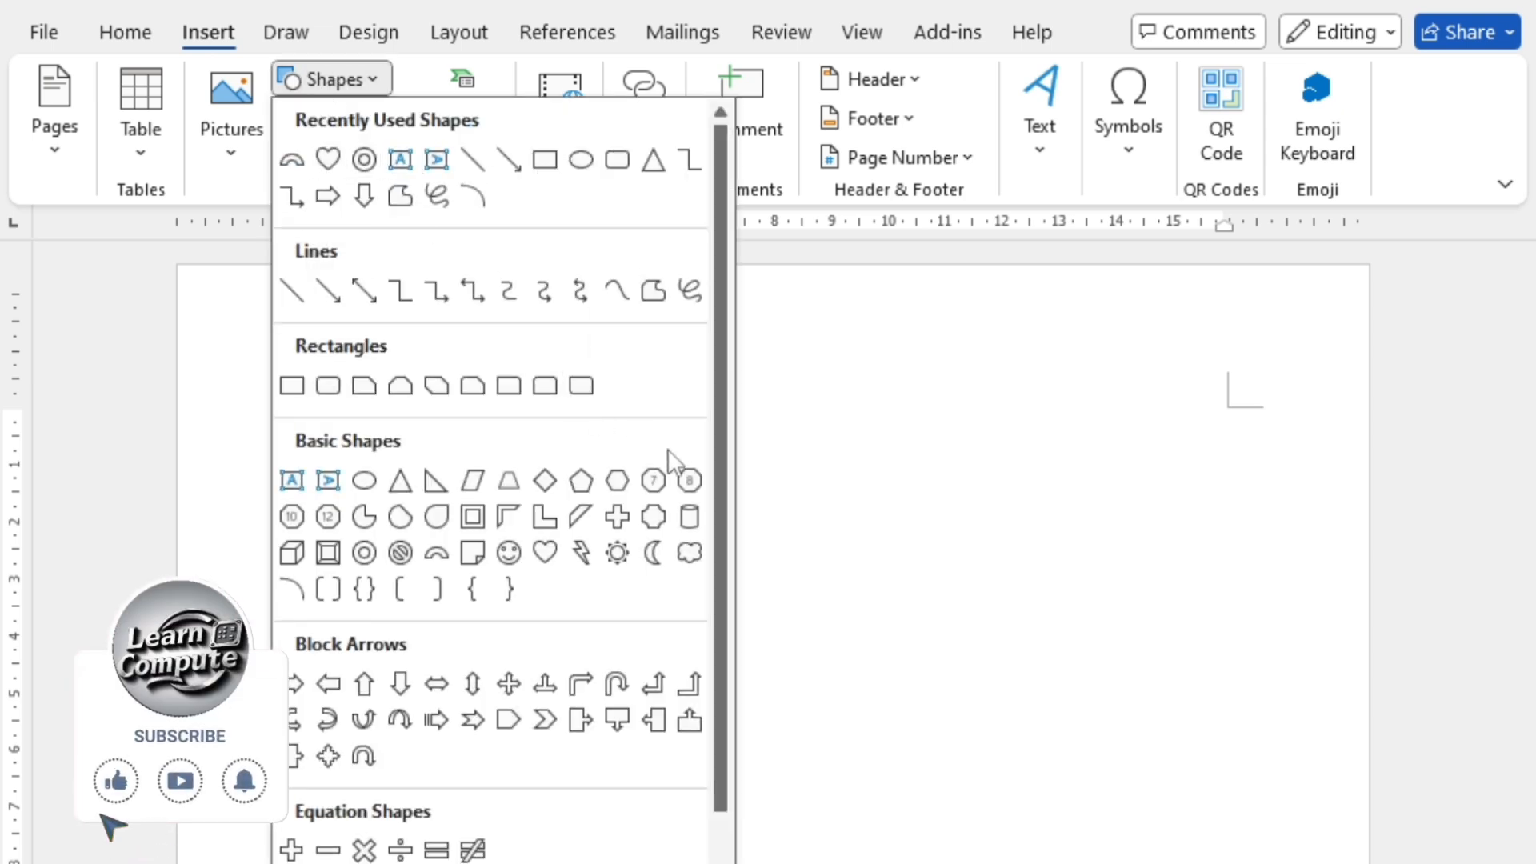
pyautogui.click(400, 157)
pyautogui.moveTo(378, 596)
pyautogui.mouseDown()
pyautogui.moveTo(624, 795)
pyautogui.moveTo(1184, 861)
pyautogui.mouseUp()
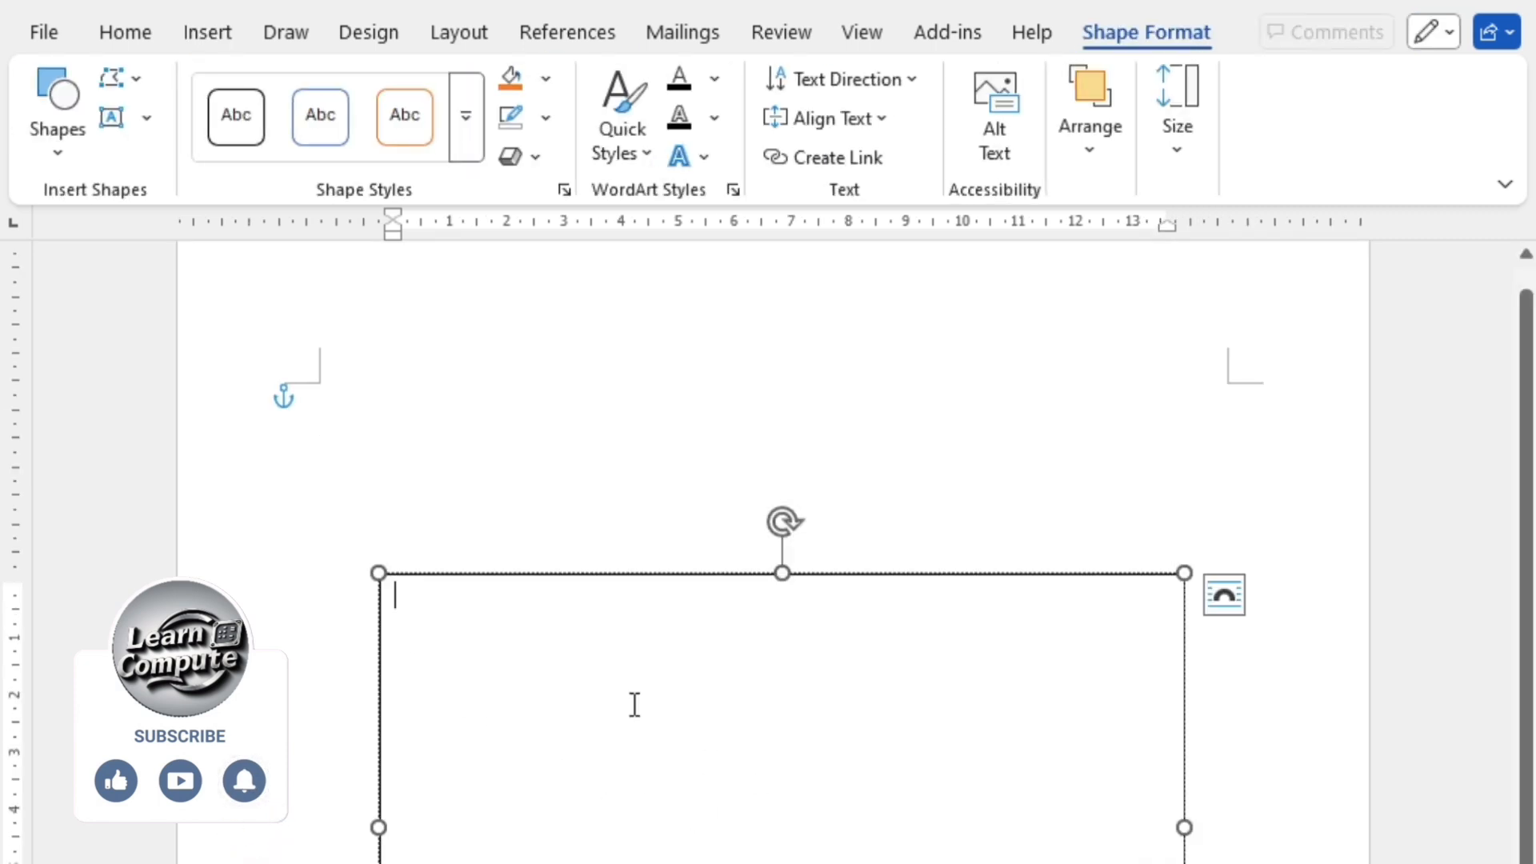
pyautogui.write('M')
# Step: Format the letter M in the text box at size 200 in the Arial Black font
pyautogui.moveTo(463, 617); pyautogui.dragTo(330, 589)
pyautogui.click(133, 26)
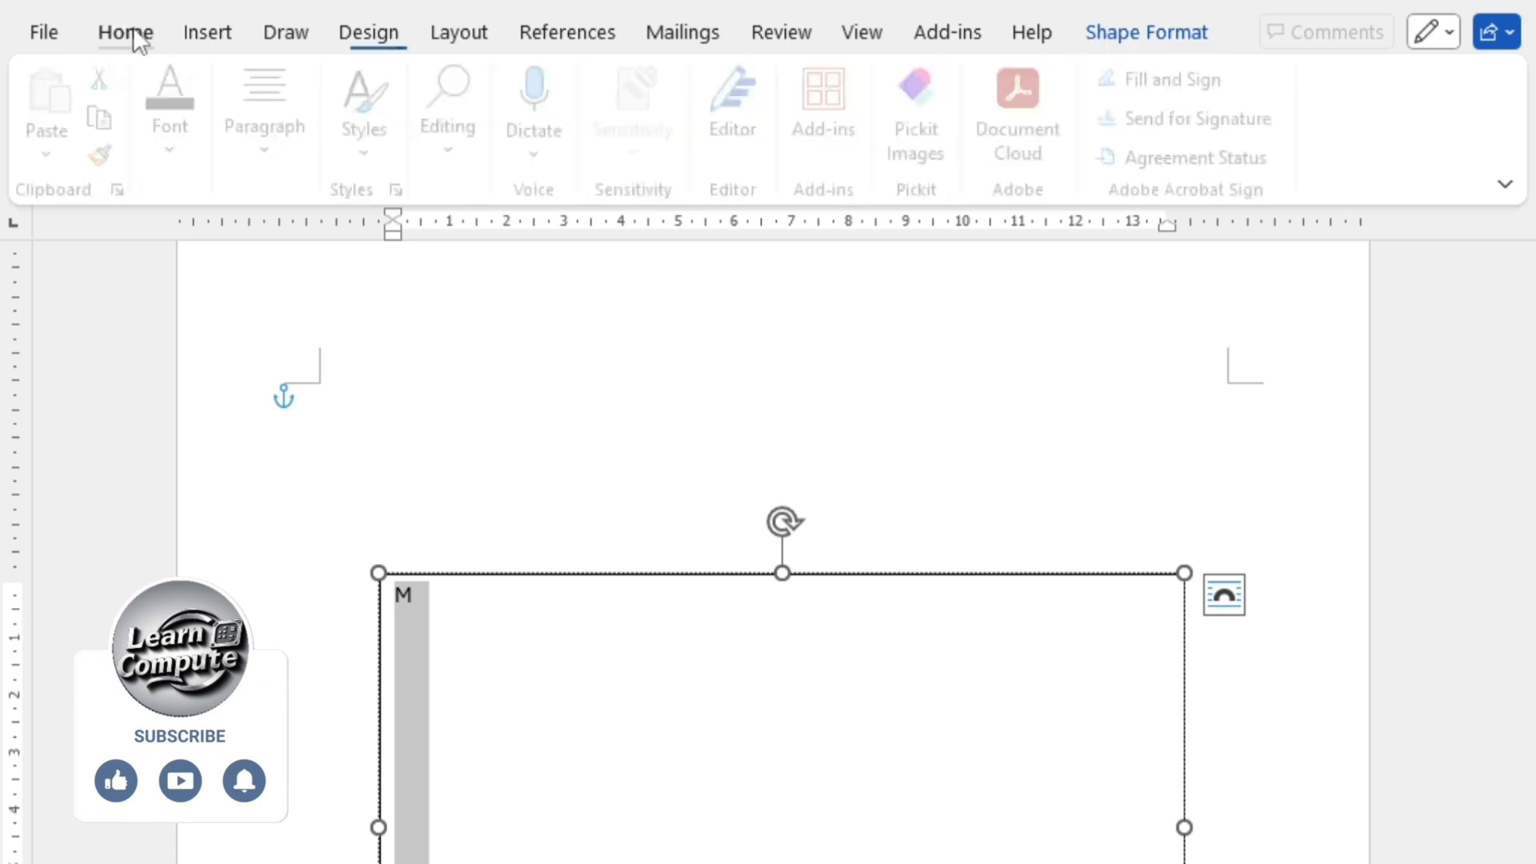
pyautogui.click(218, 96)
pyautogui.click(365, 230)
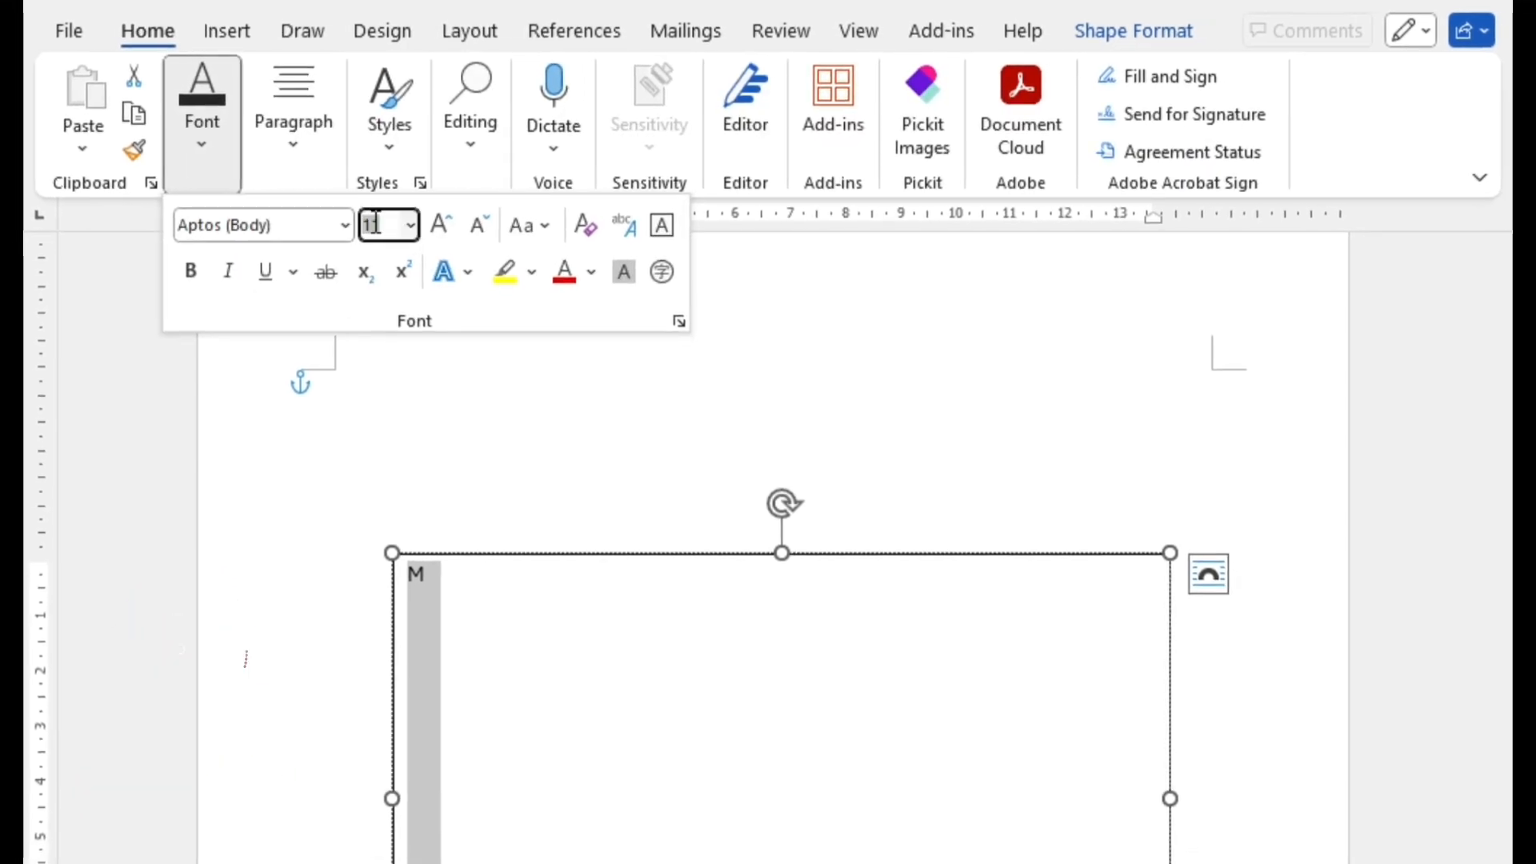
pyautogui.write('200')
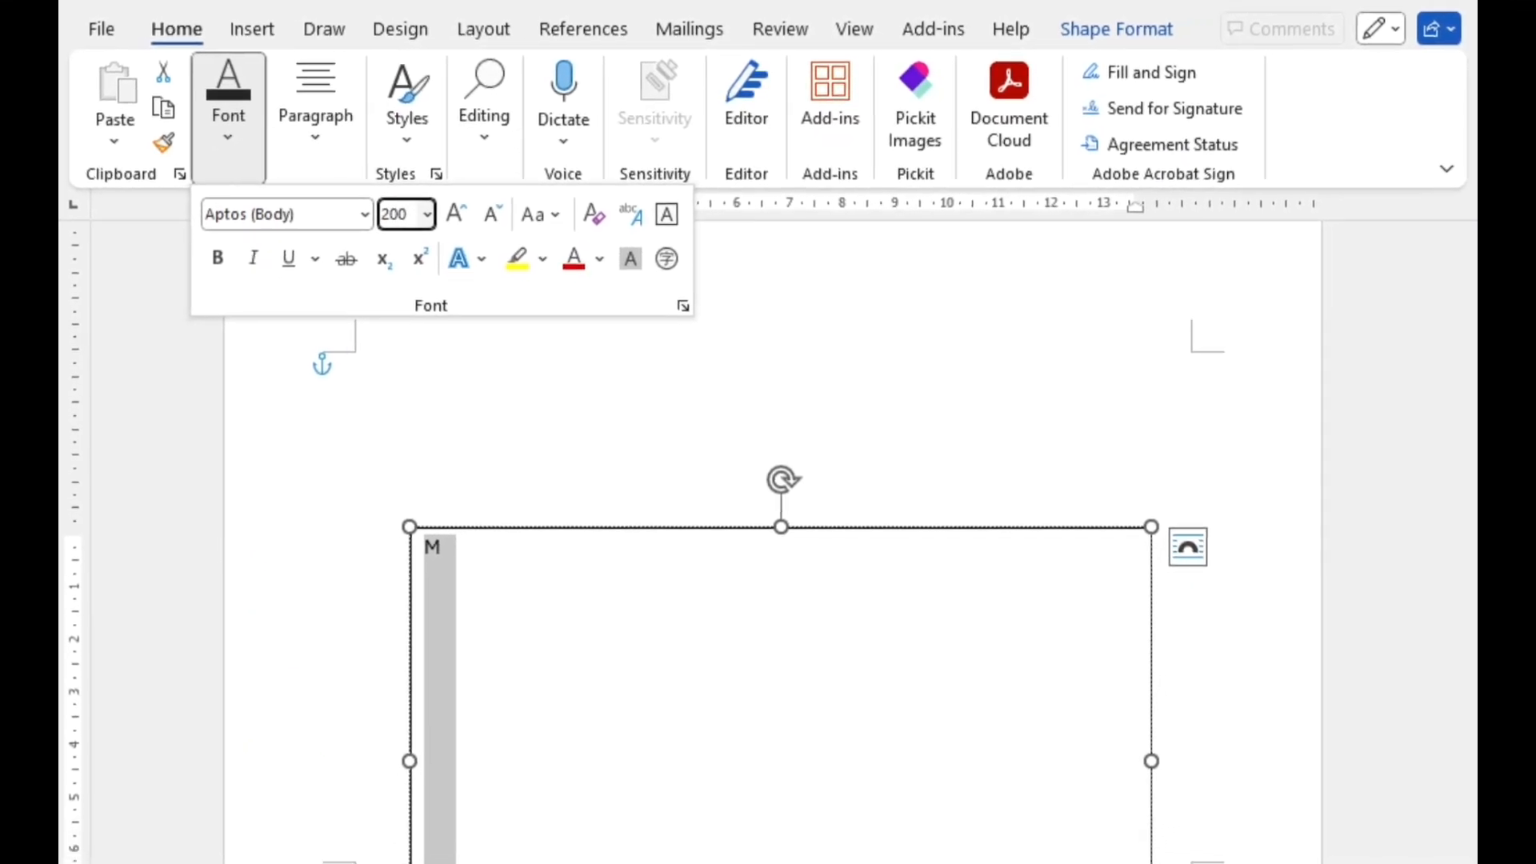
pyautogui.press('Return')
pyautogui.click(255, 128)
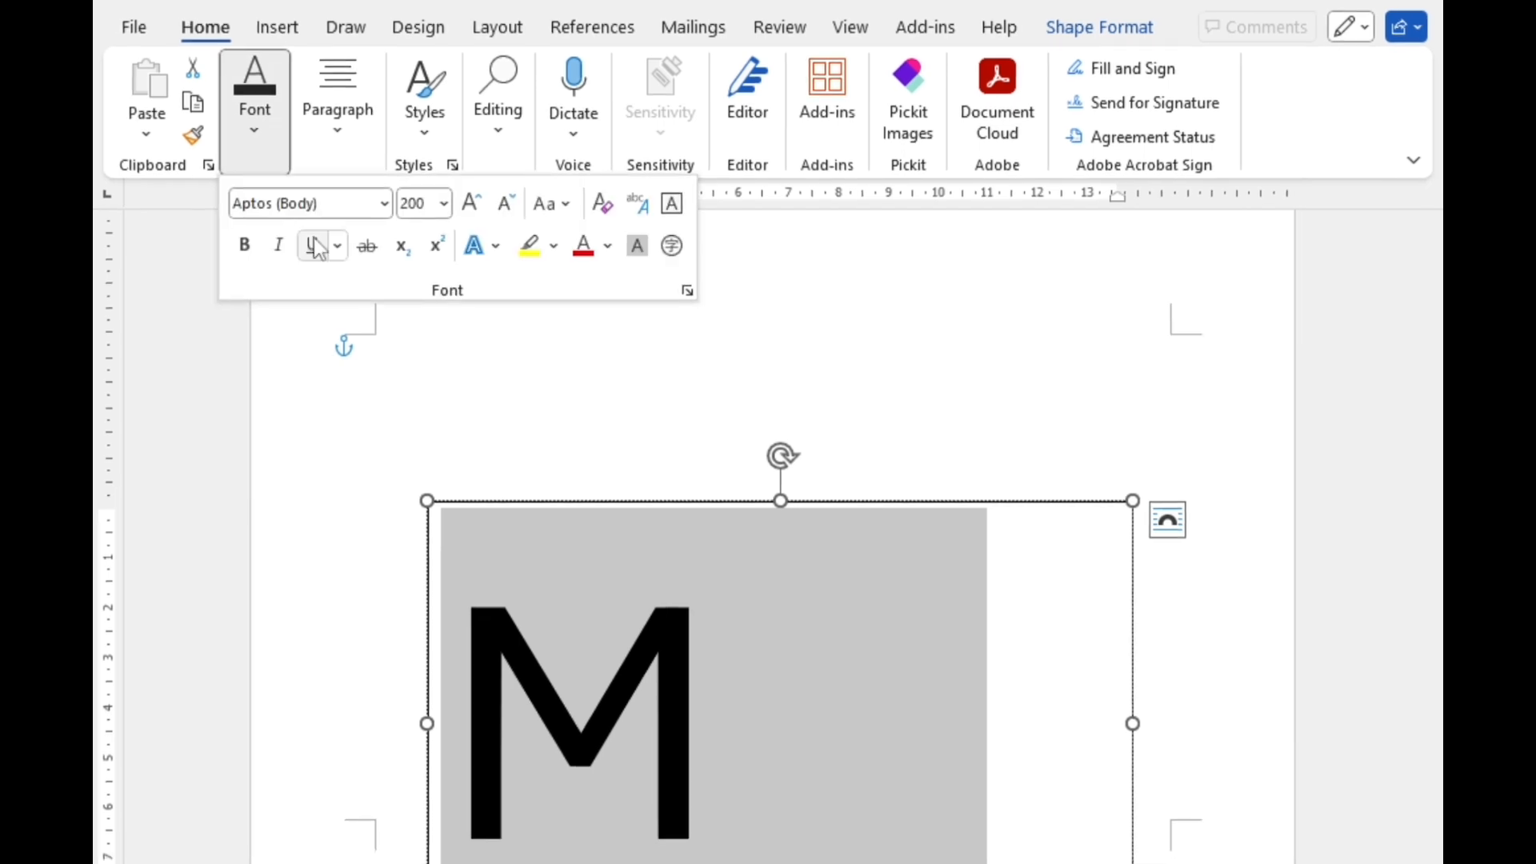
pyautogui.click(373, 209)
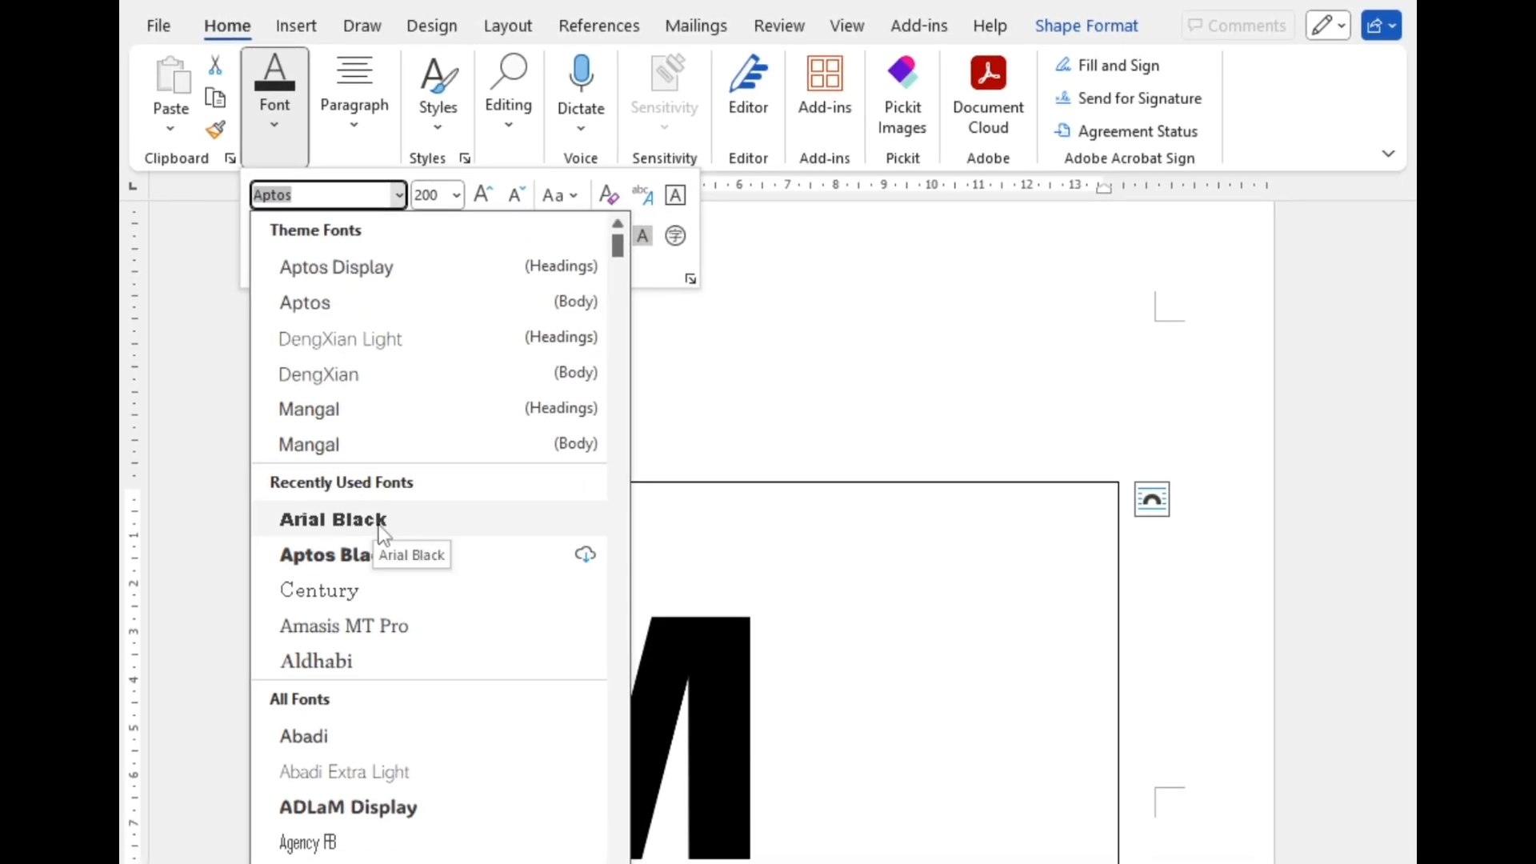
pyautogui.click(364, 525)
# Step: Move the text box with the letter M slightly up and to the left on the page, and deselect it
pyautogui.click(487, 484)
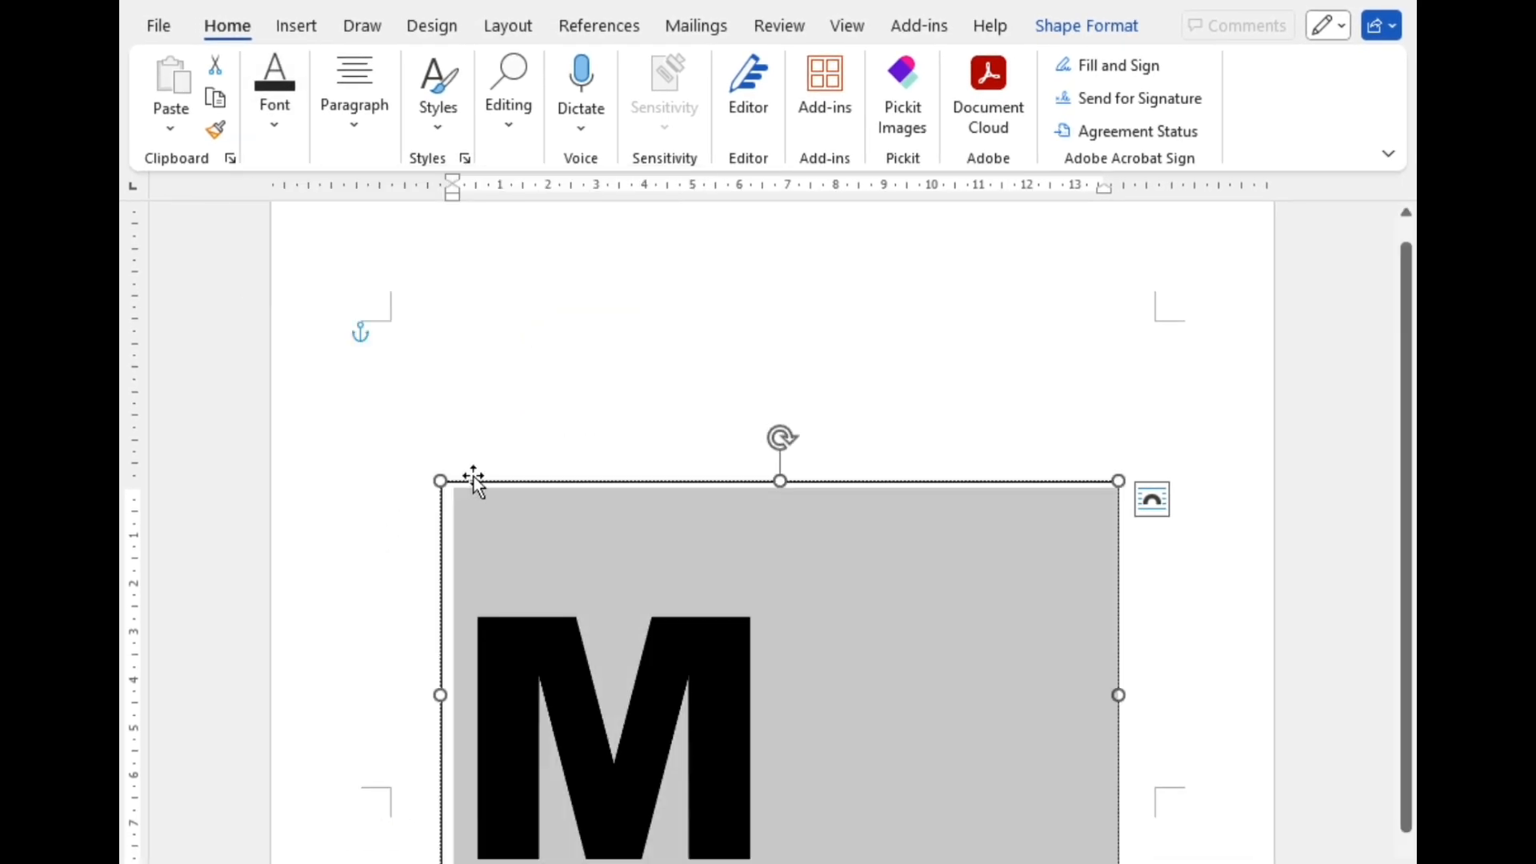
pyautogui.moveTo(478, 487); pyautogui.dragTo(408, 426)
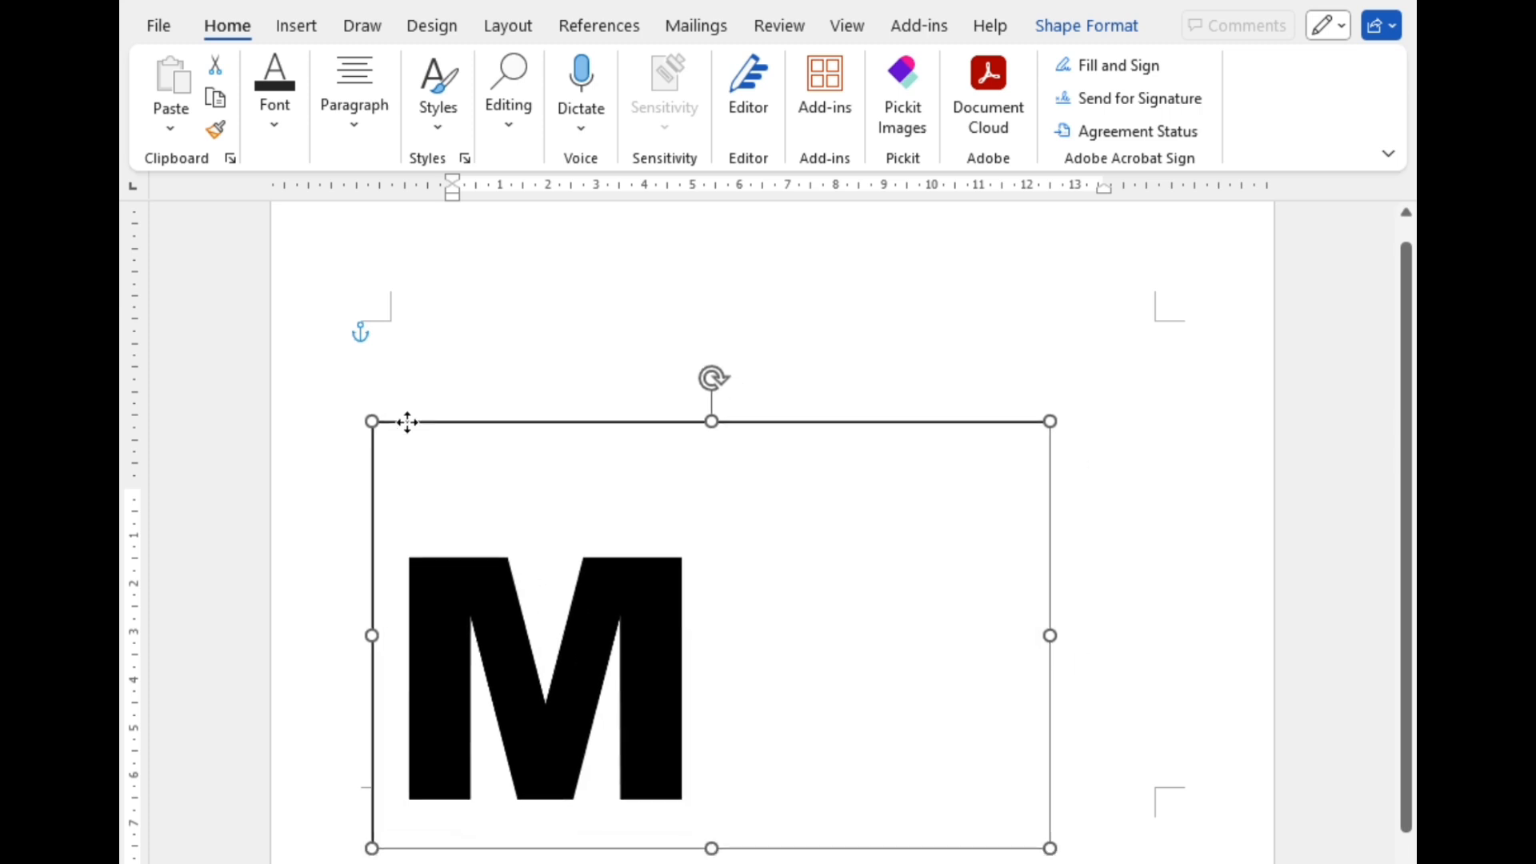
pyautogui.click(449, 363)
# Step: Trace the outline of the black letter M with a closed freeform shape, corner by corner
pyautogui.click(284, 30)
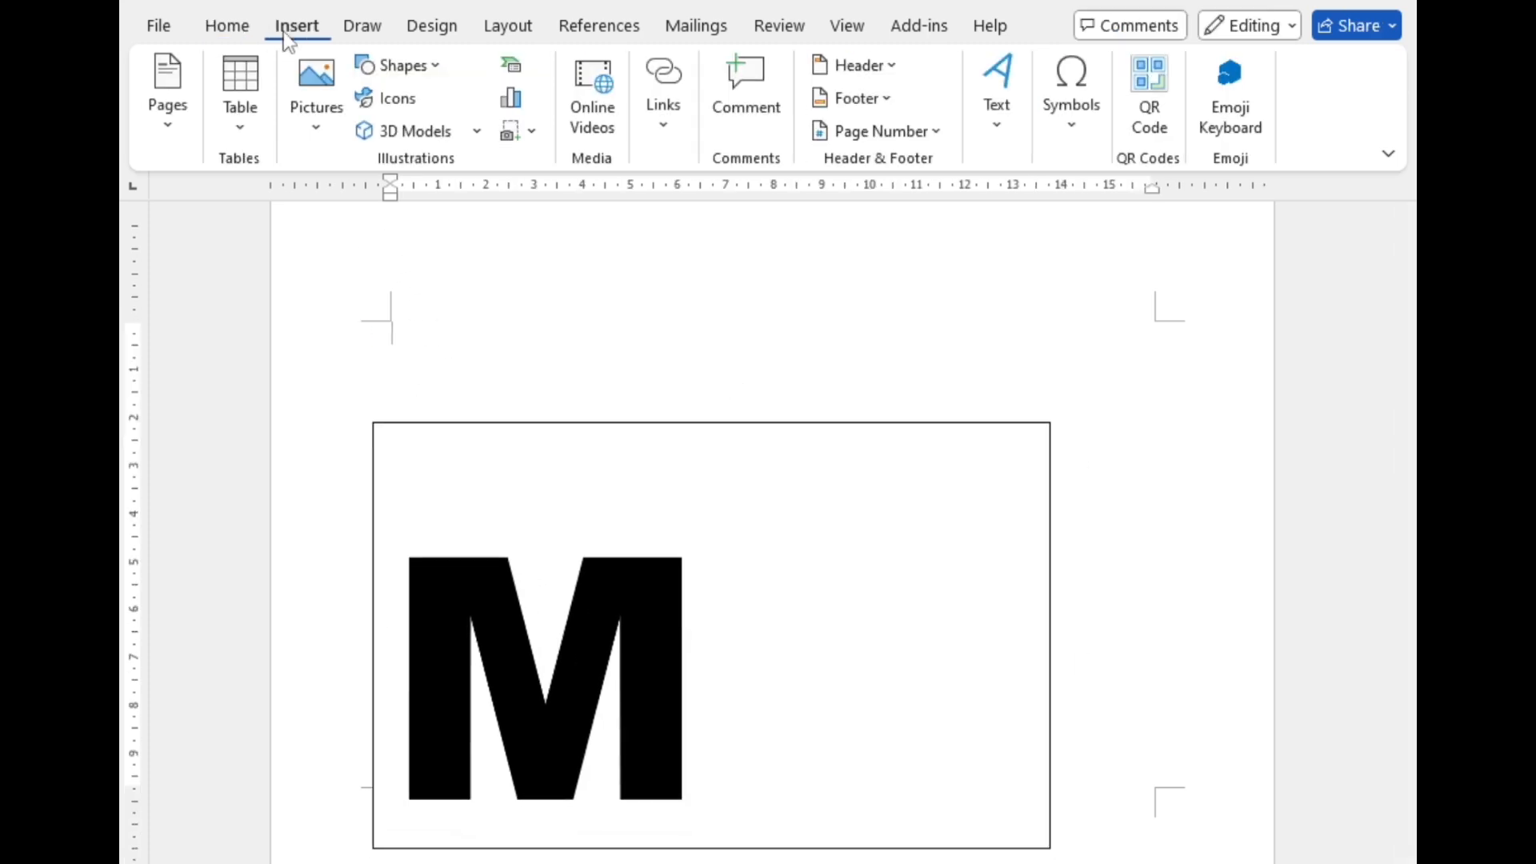
pyautogui.click(410, 66)
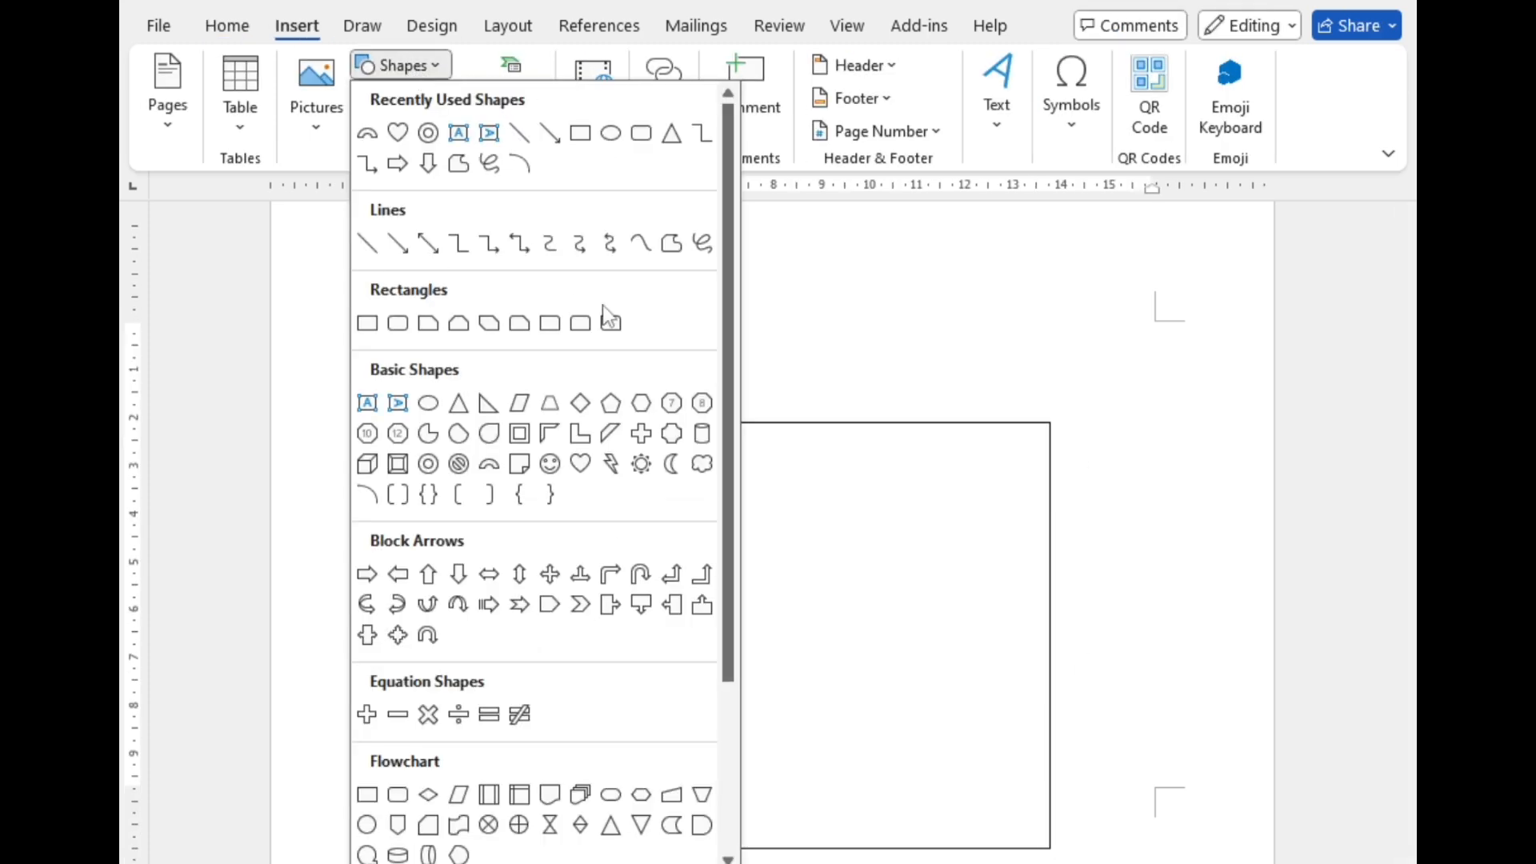
pyautogui.click(666, 256)
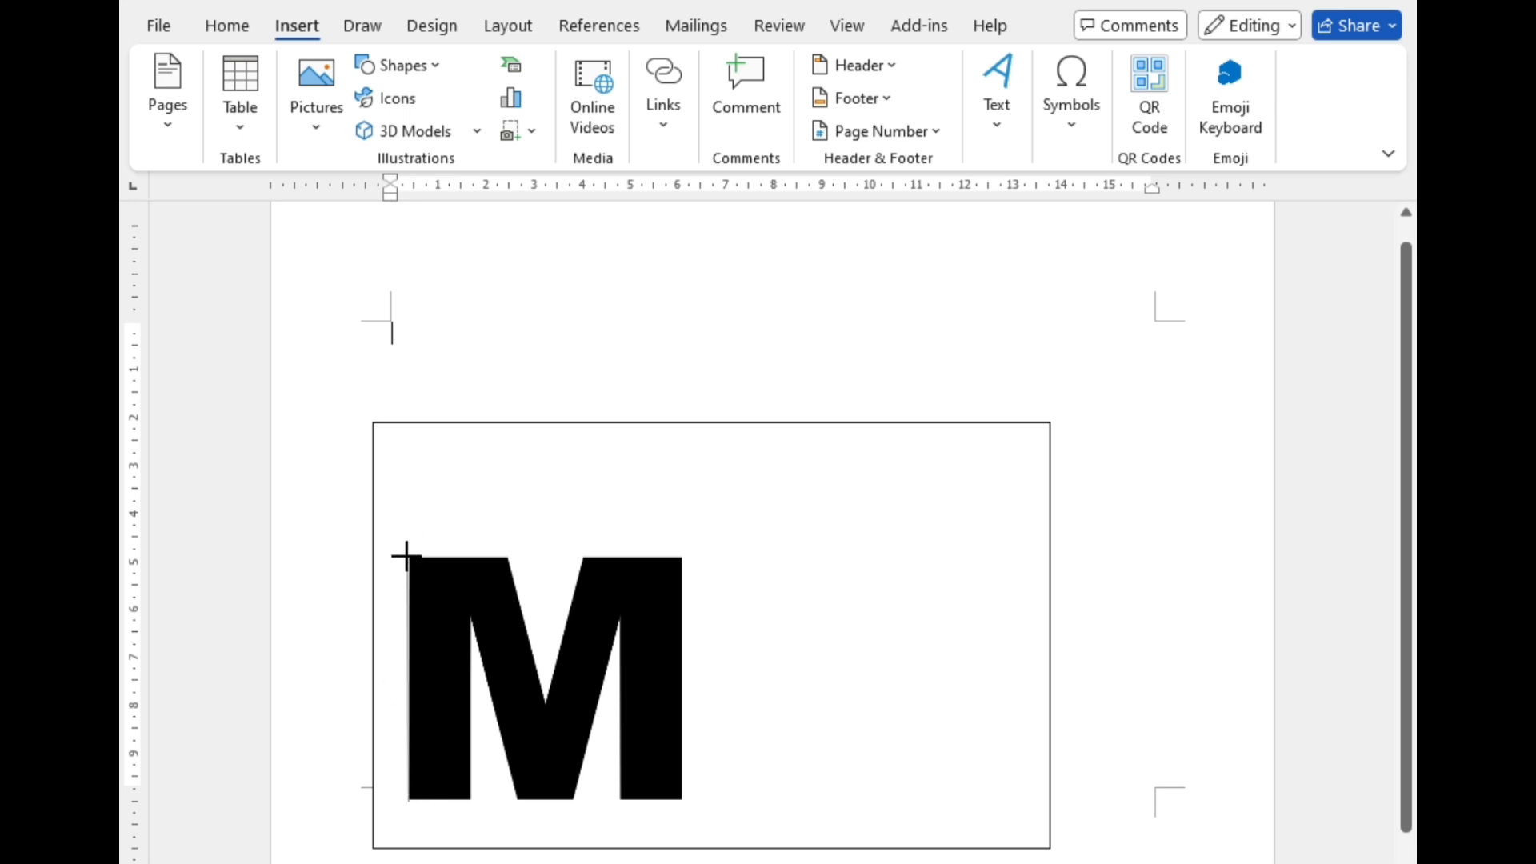
pyautogui.click(408, 556)
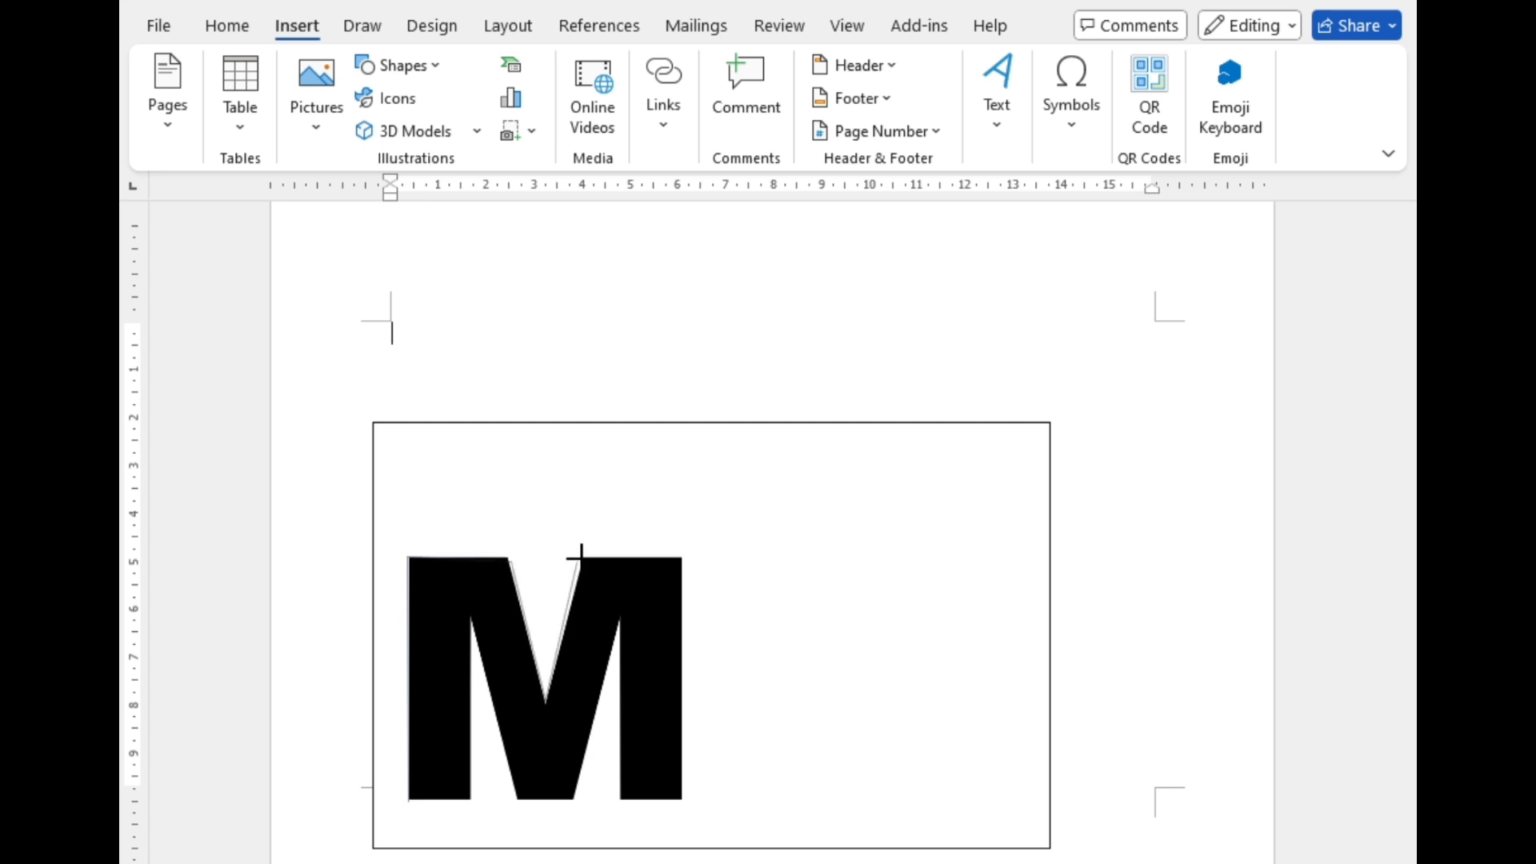
pyautogui.click(684, 556)
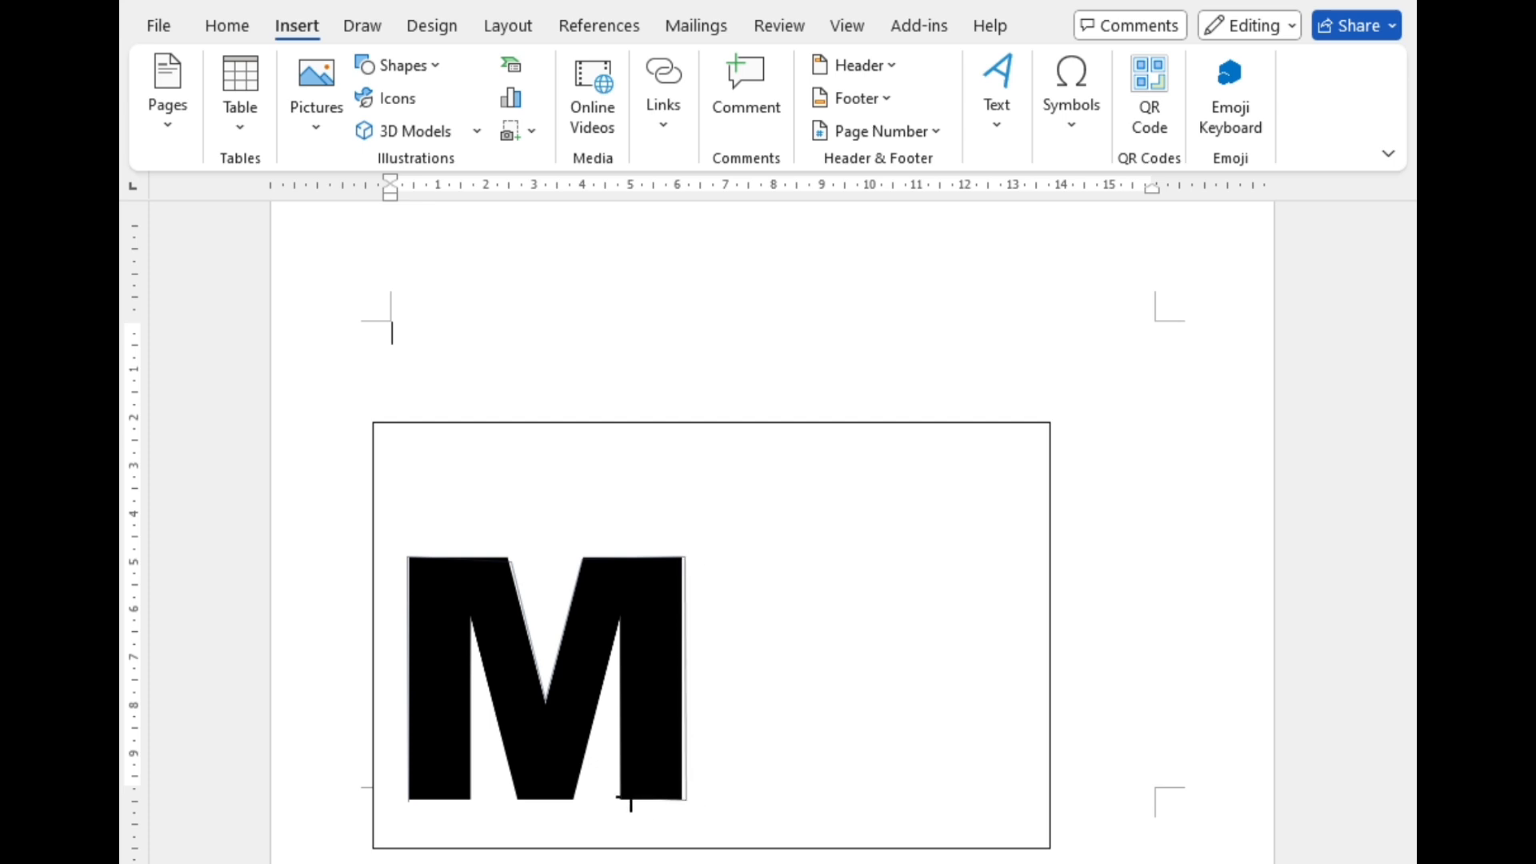
pyautogui.click(621, 800)
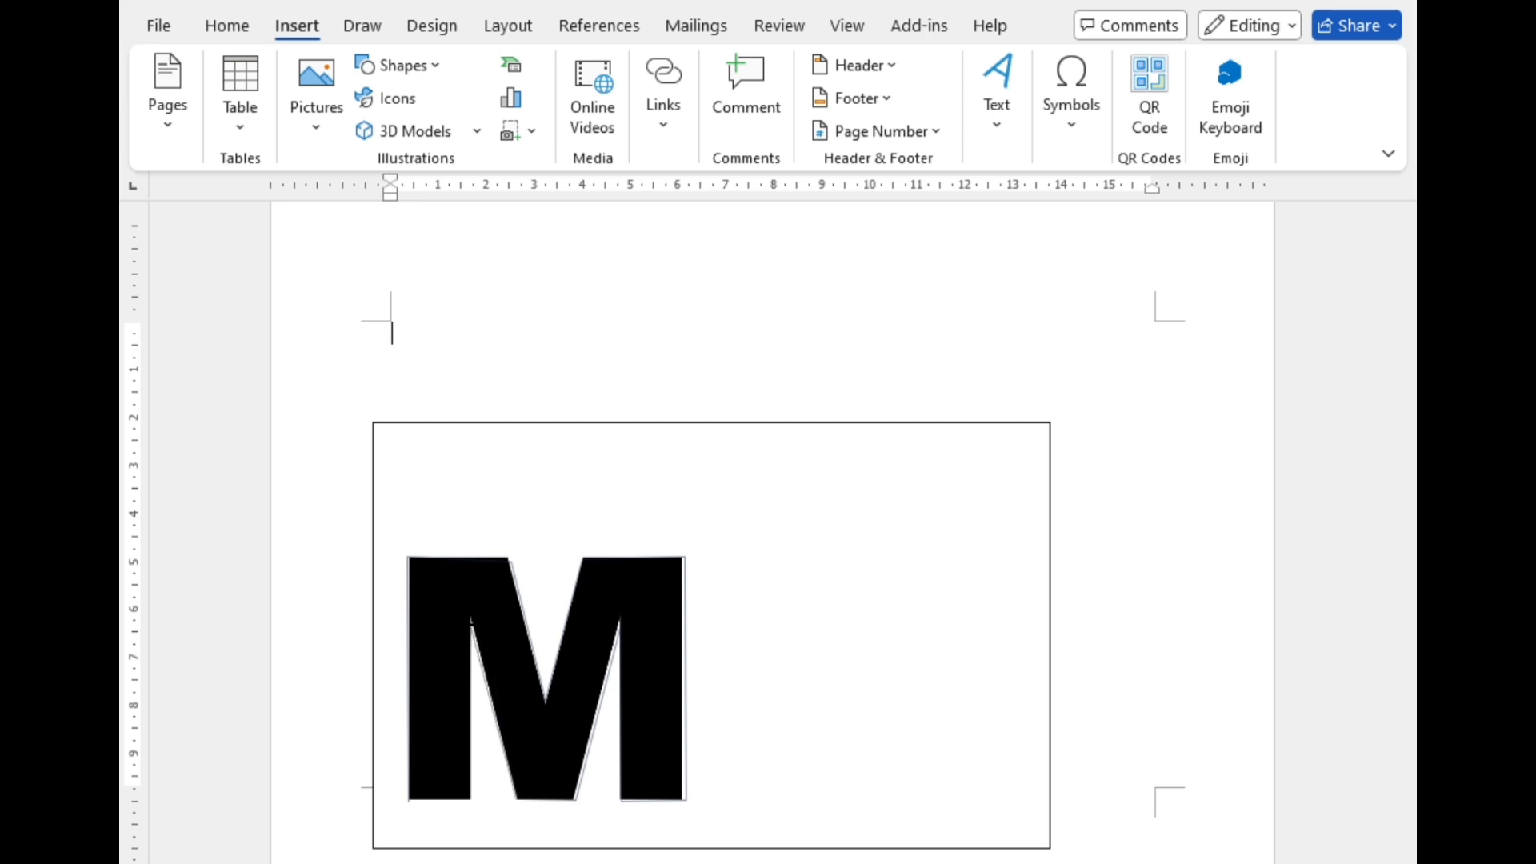
pyautogui.click(472, 626)
pyautogui.click(413, 800)
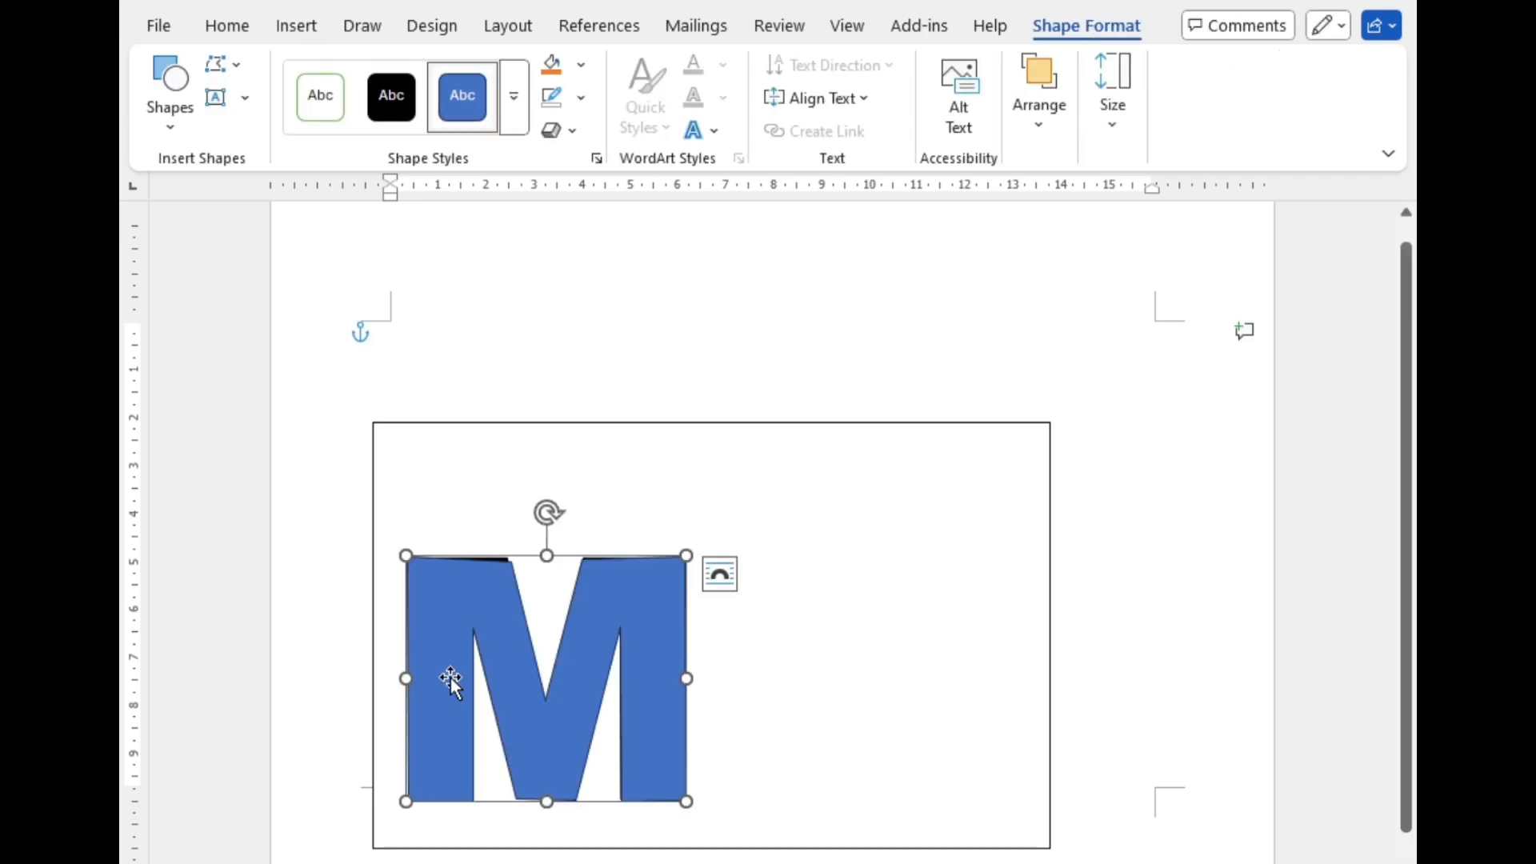
# Step: Move the traced M shape off the letter to its right and delete the text box
pyautogui.moveTo(450, 678); pyautogui.dragTo(785, 630)
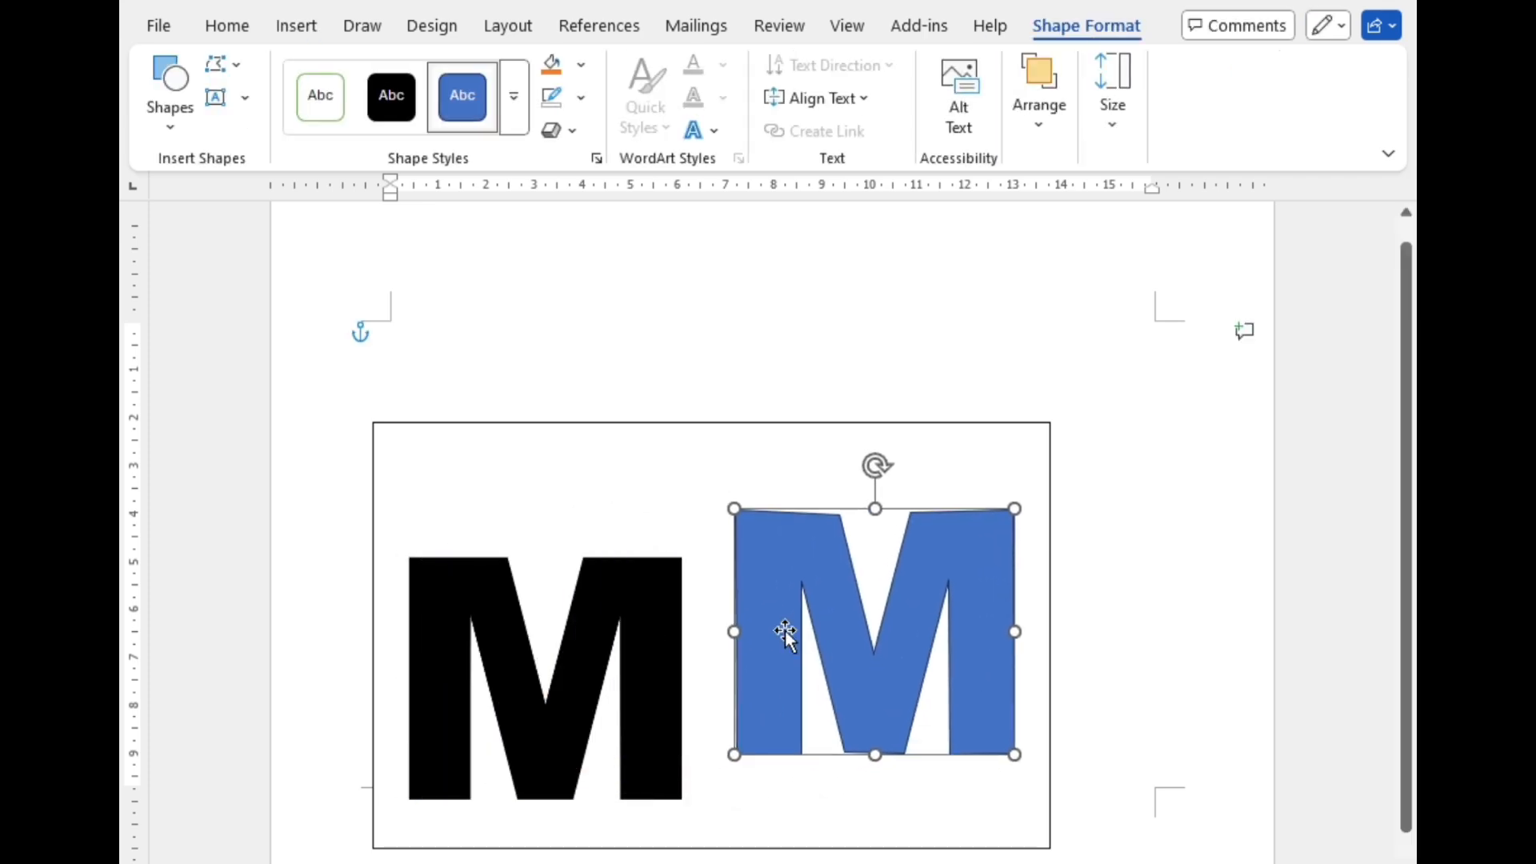
pyautogui.click(597, 431)
pyautogui.press('Delete')
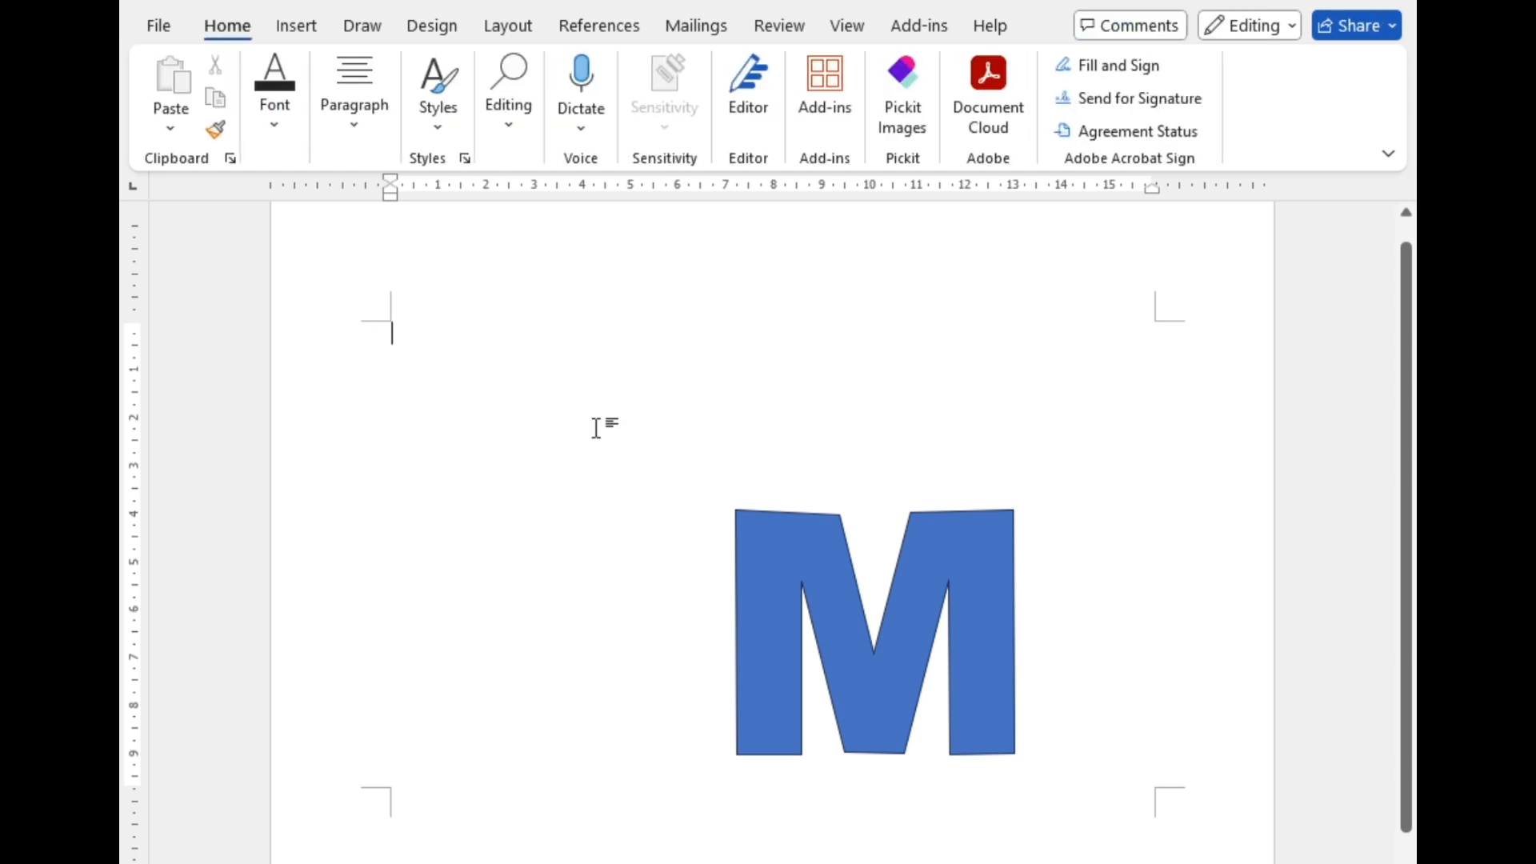
# Step: Move the M shape to the left side of the page, duplicate it and place the copy level with it on the right side
pyautogui.click(779, 576)
pyautogui.moveTo(778, 576); pyautogui.dragTo(457, 601)
pyautogui.hotkey('ctrl', 'd')
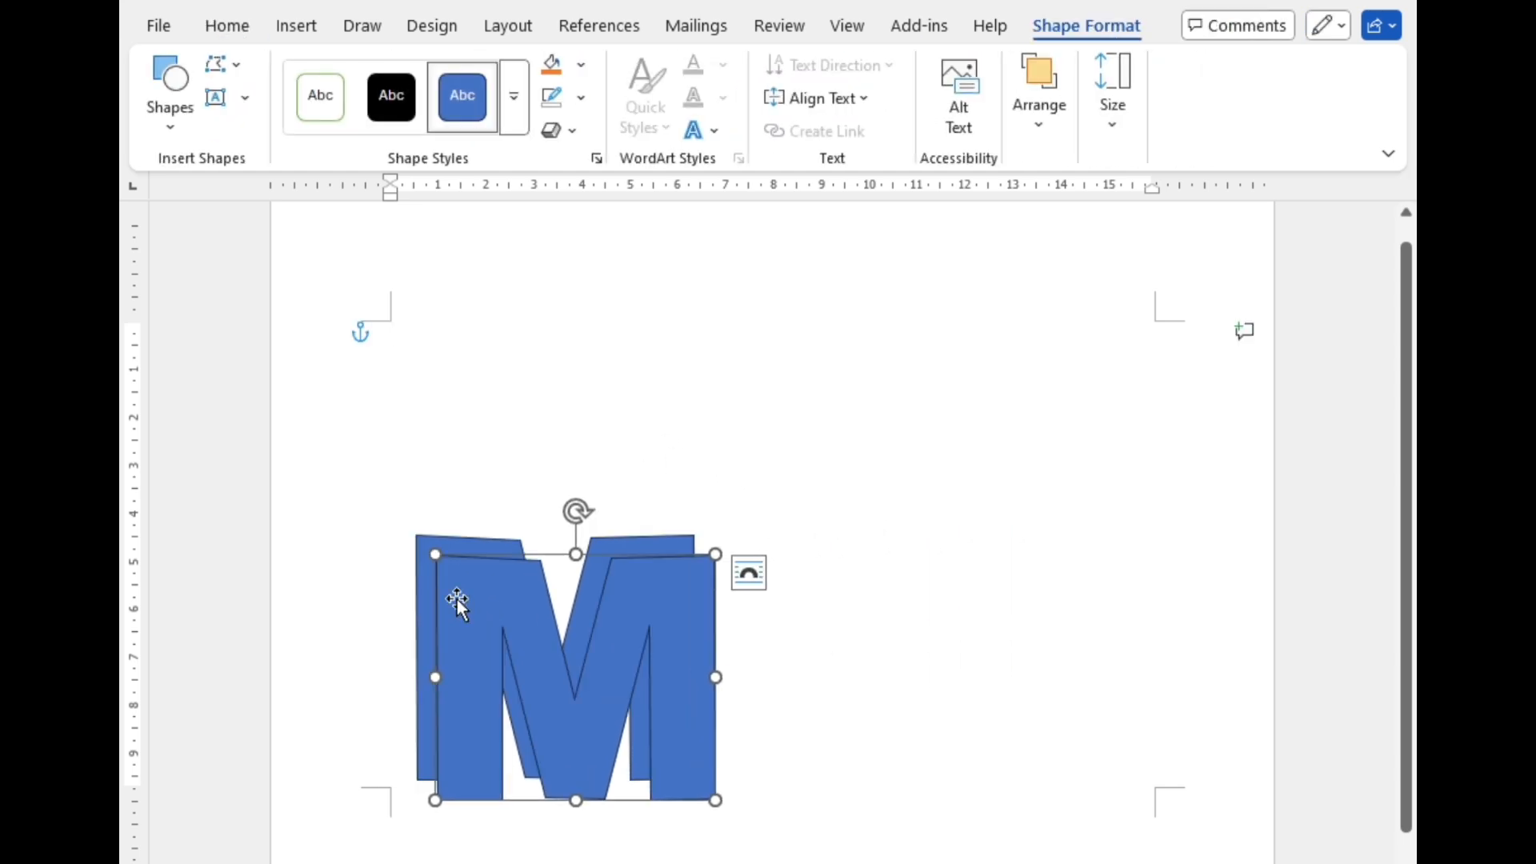
pyautogui.moveTo(457, 599); pyautogui.dragTo(936, 585)
pyautogui.click(844, 614)
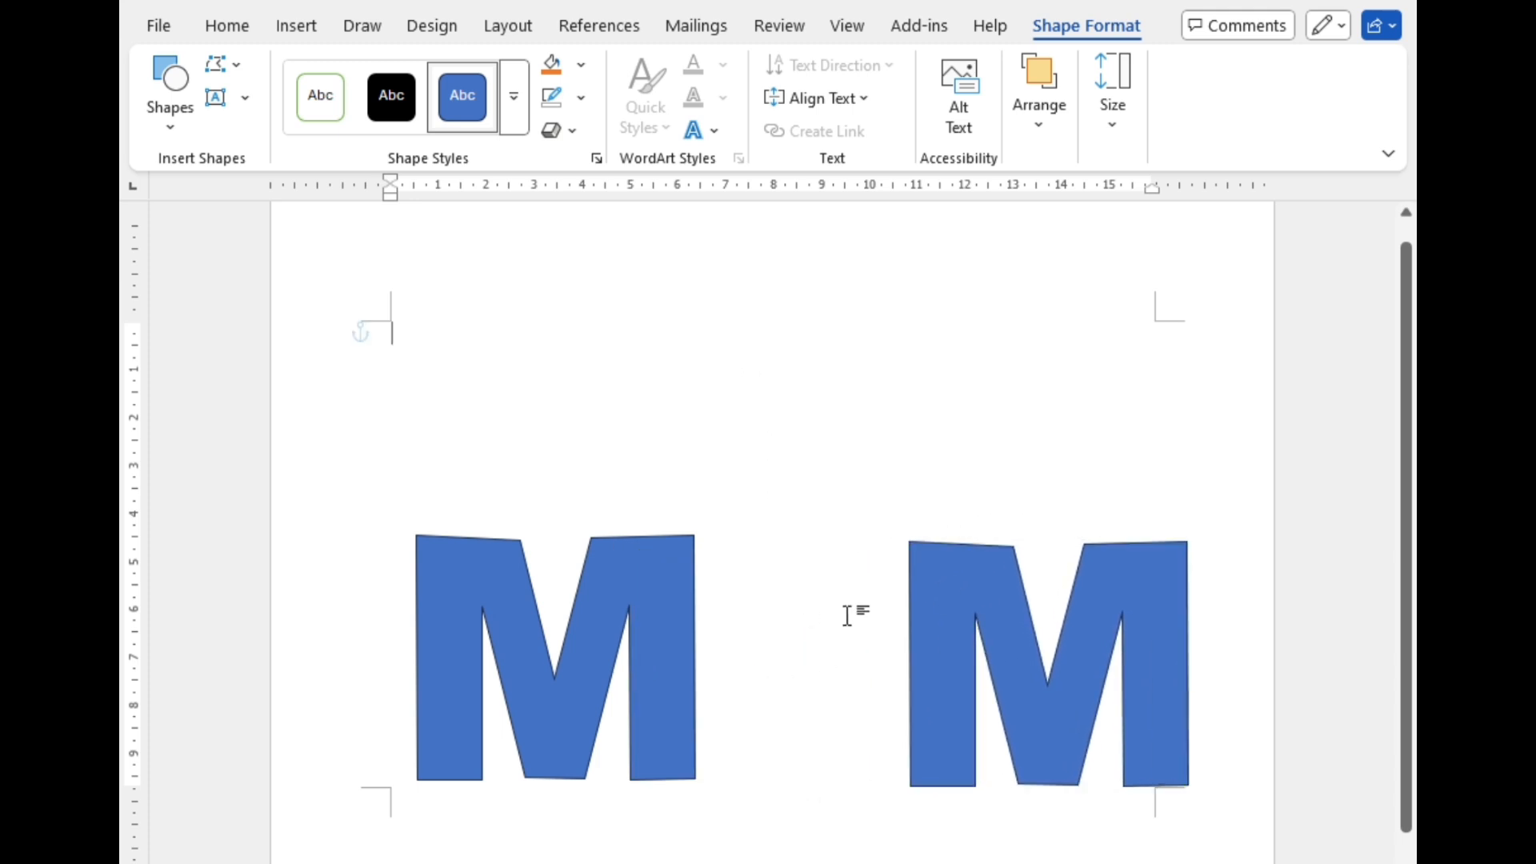
# Step: Draw a hollow circle about 5 cm high and 4.2 cm wide between the two M shapes as the letter O
pyautogui.click(298, 27)
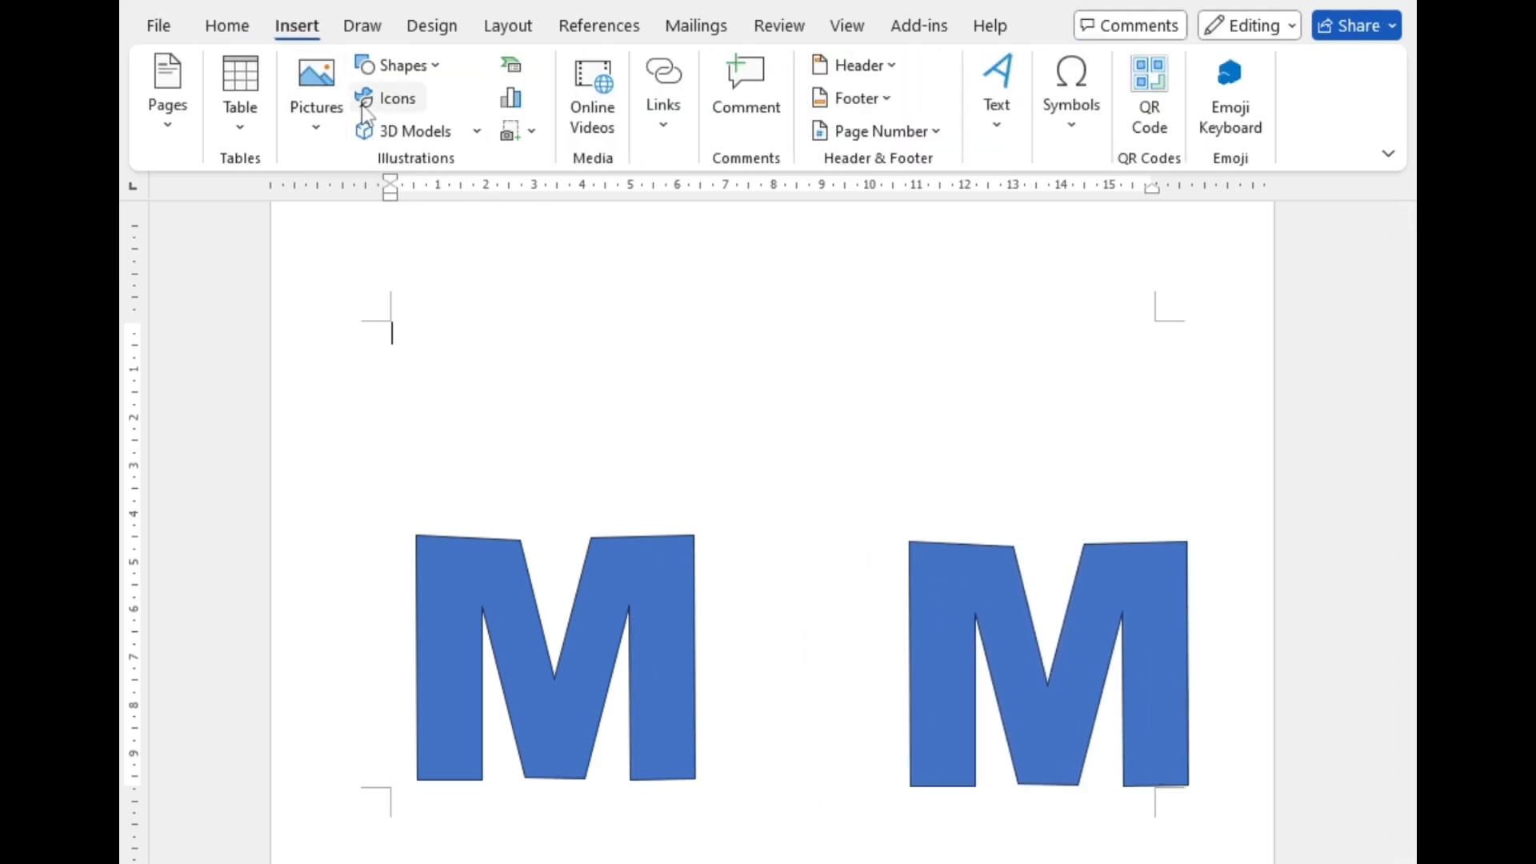
pyautogui.click(425, 70)
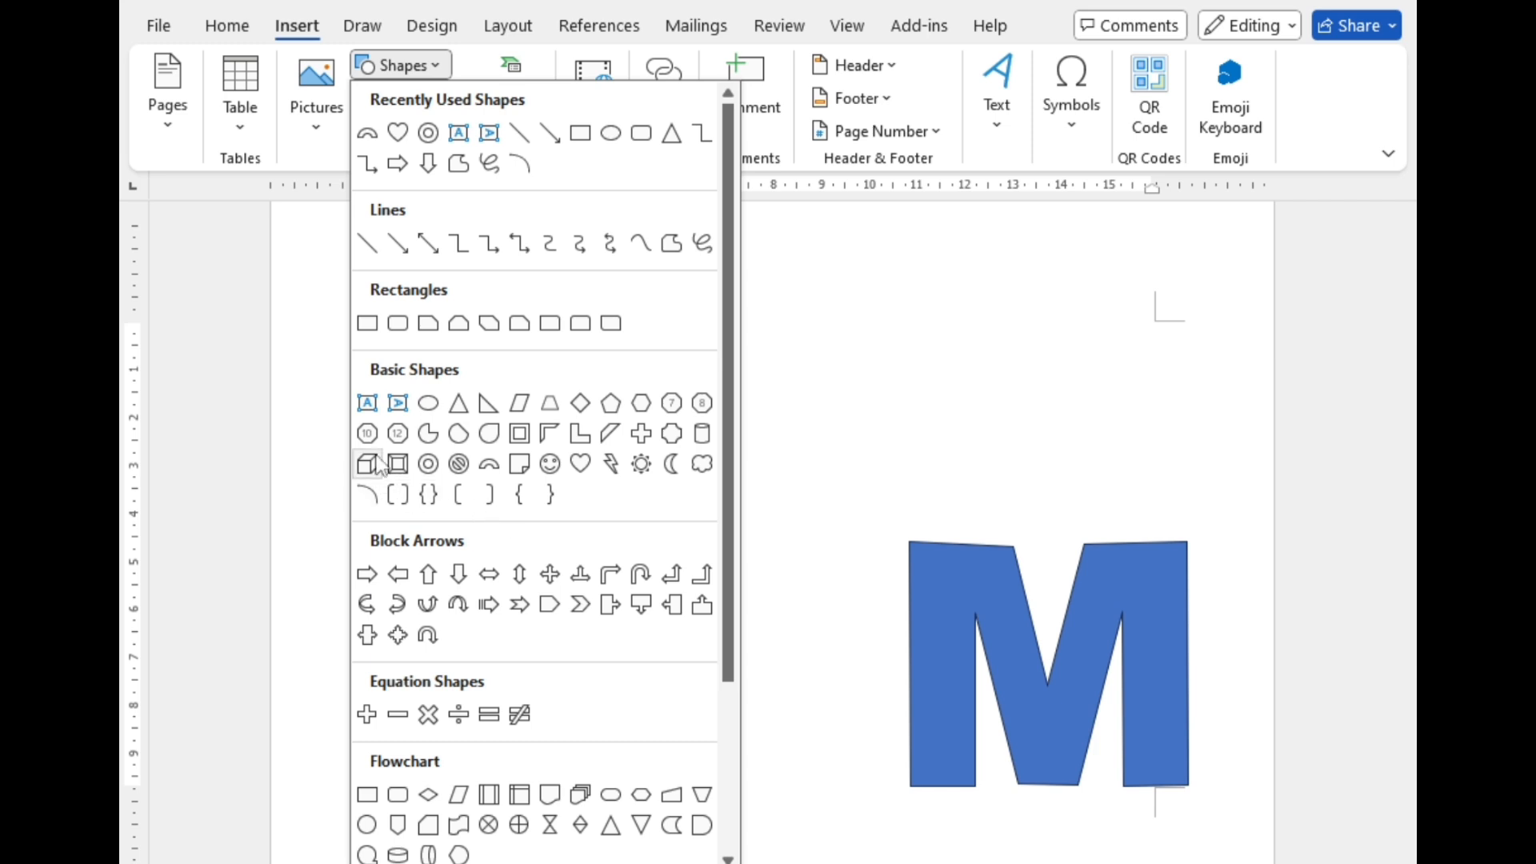
pyautogui.click(429, 465)
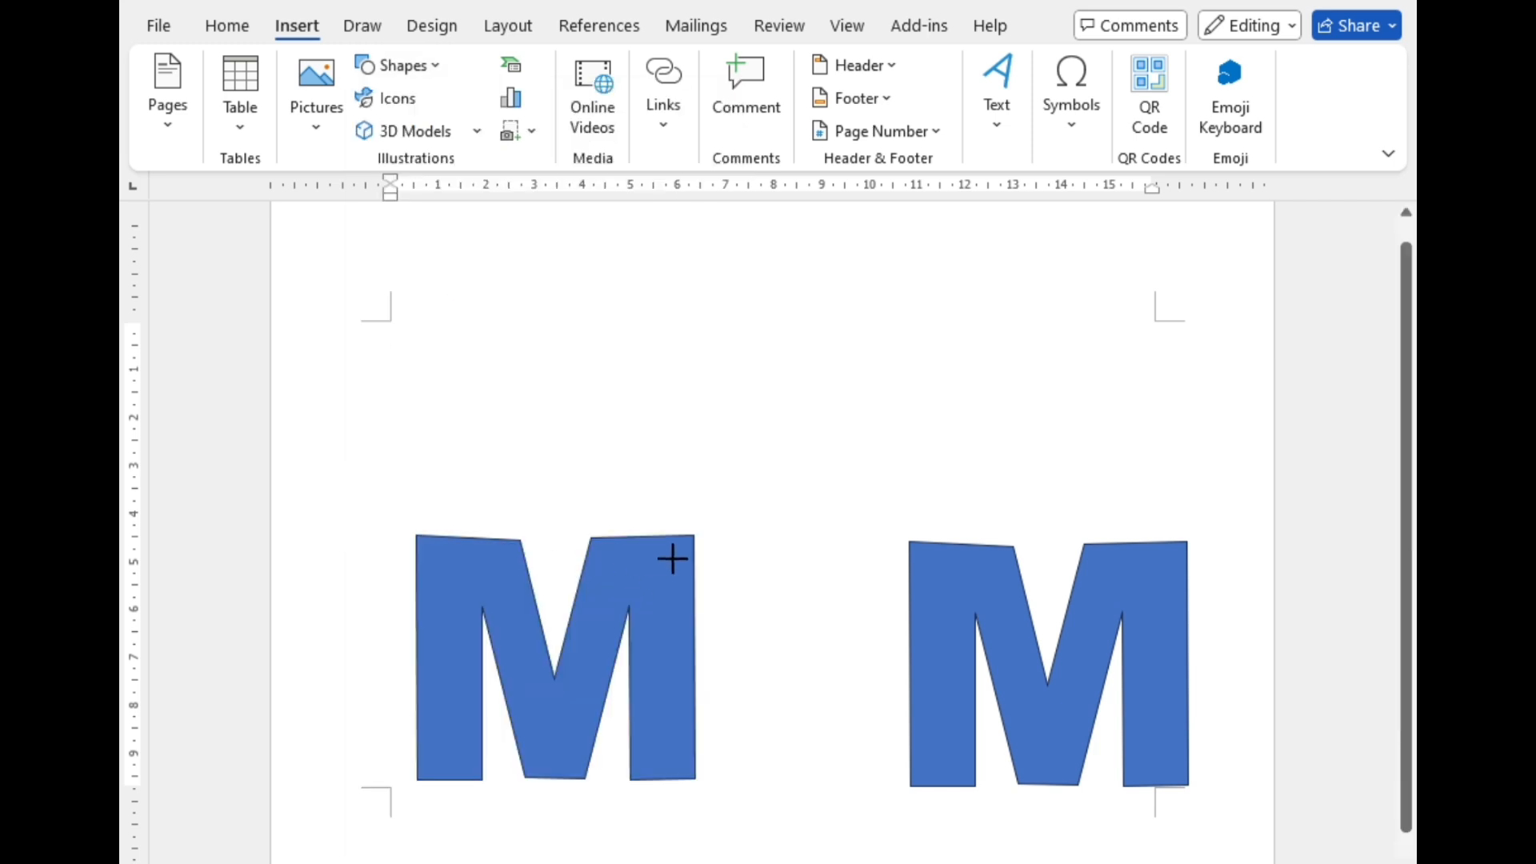
pyautogui.moveTo(707, 551); pyautogui.dragTo(908, 793)
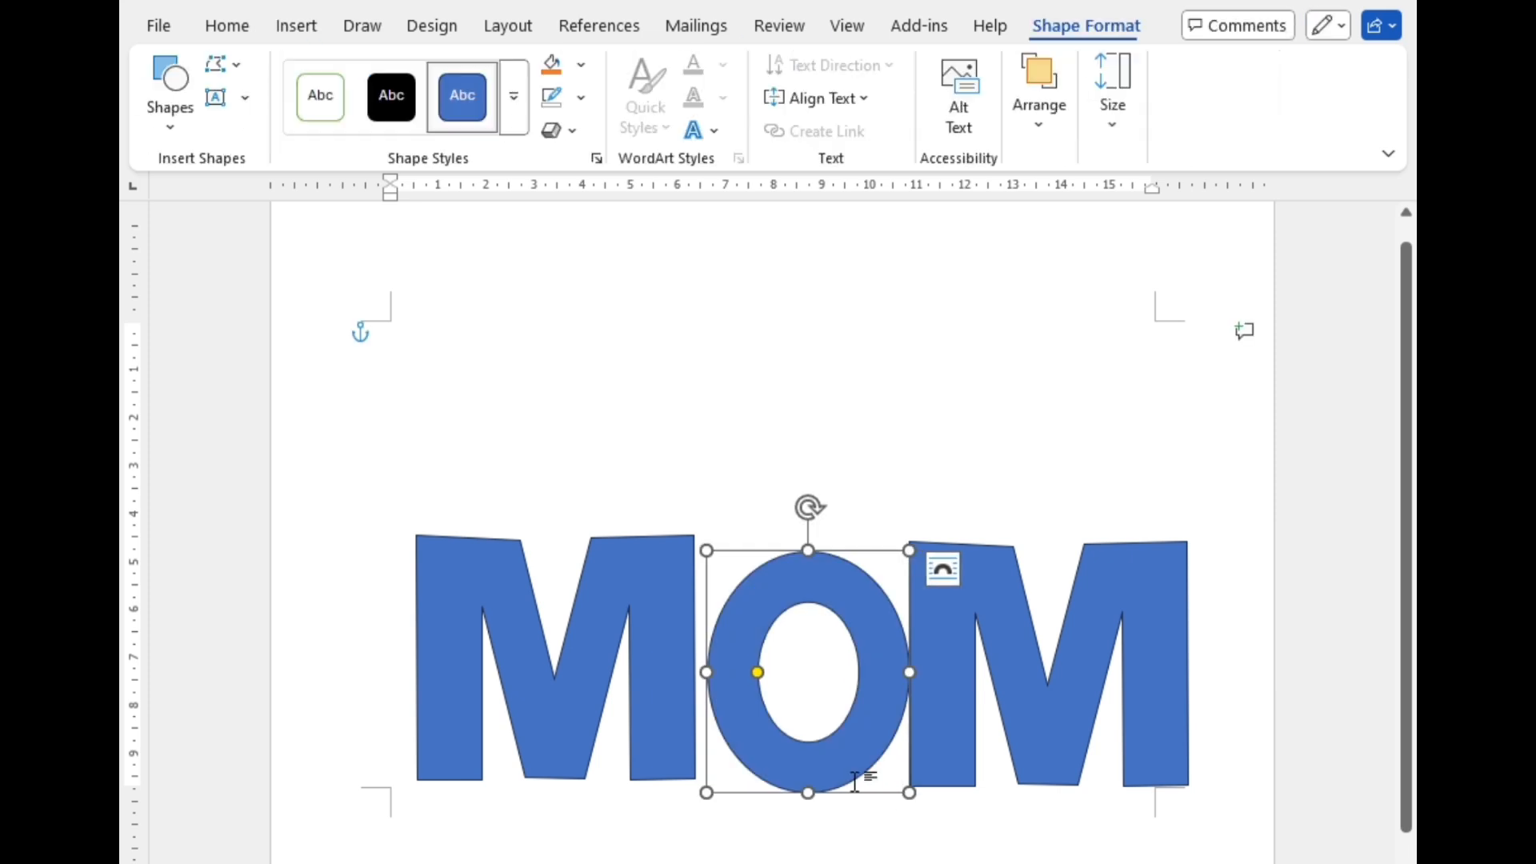
# Step: Set the height of the left M shape to about 5.1 cm
pyautogui.click(658, 704)
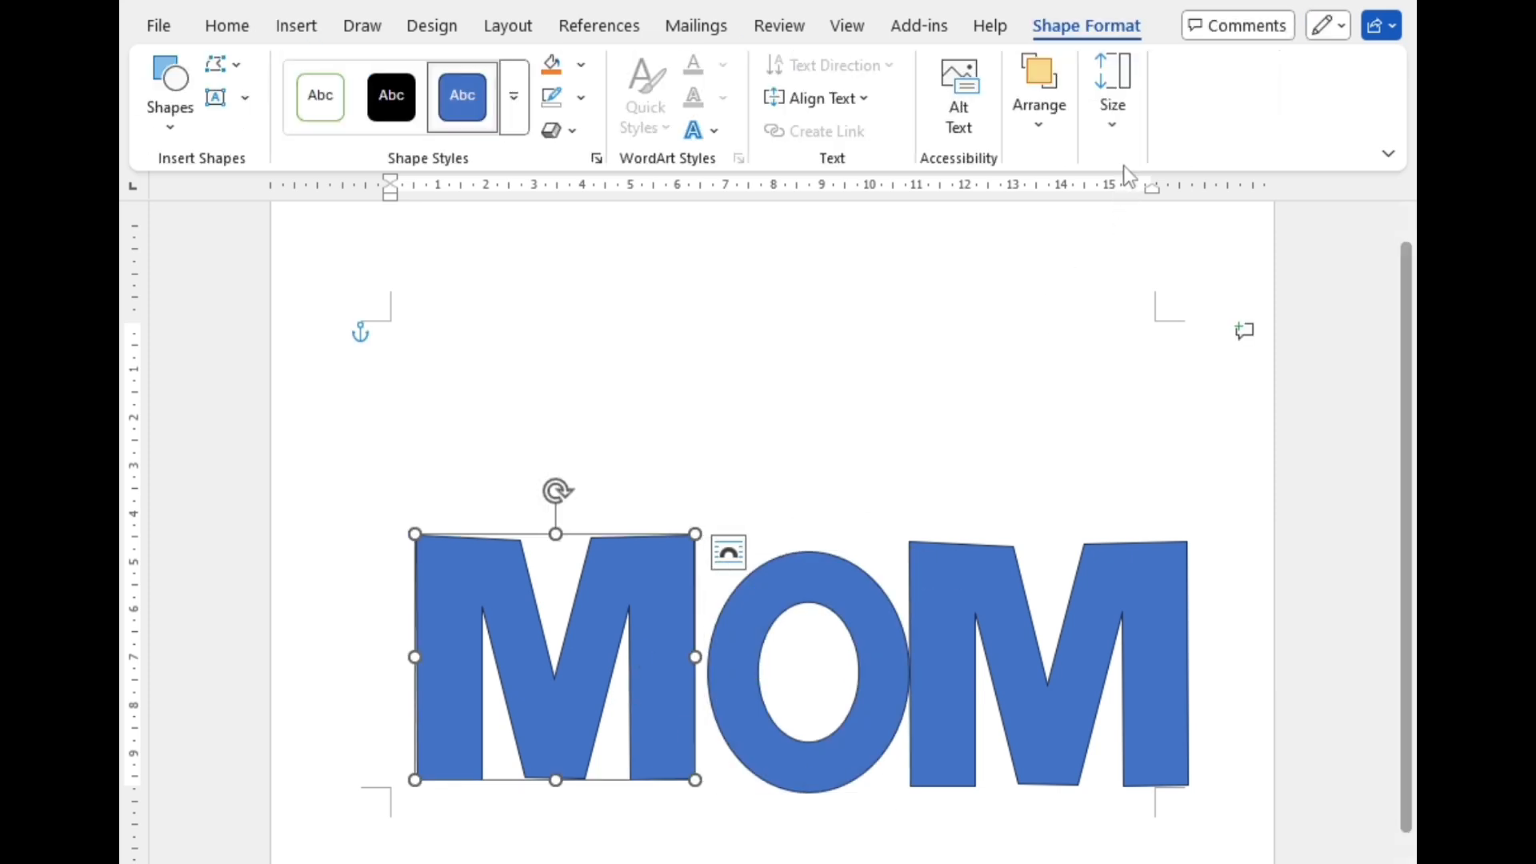
pyautogui.click(1113, 100)
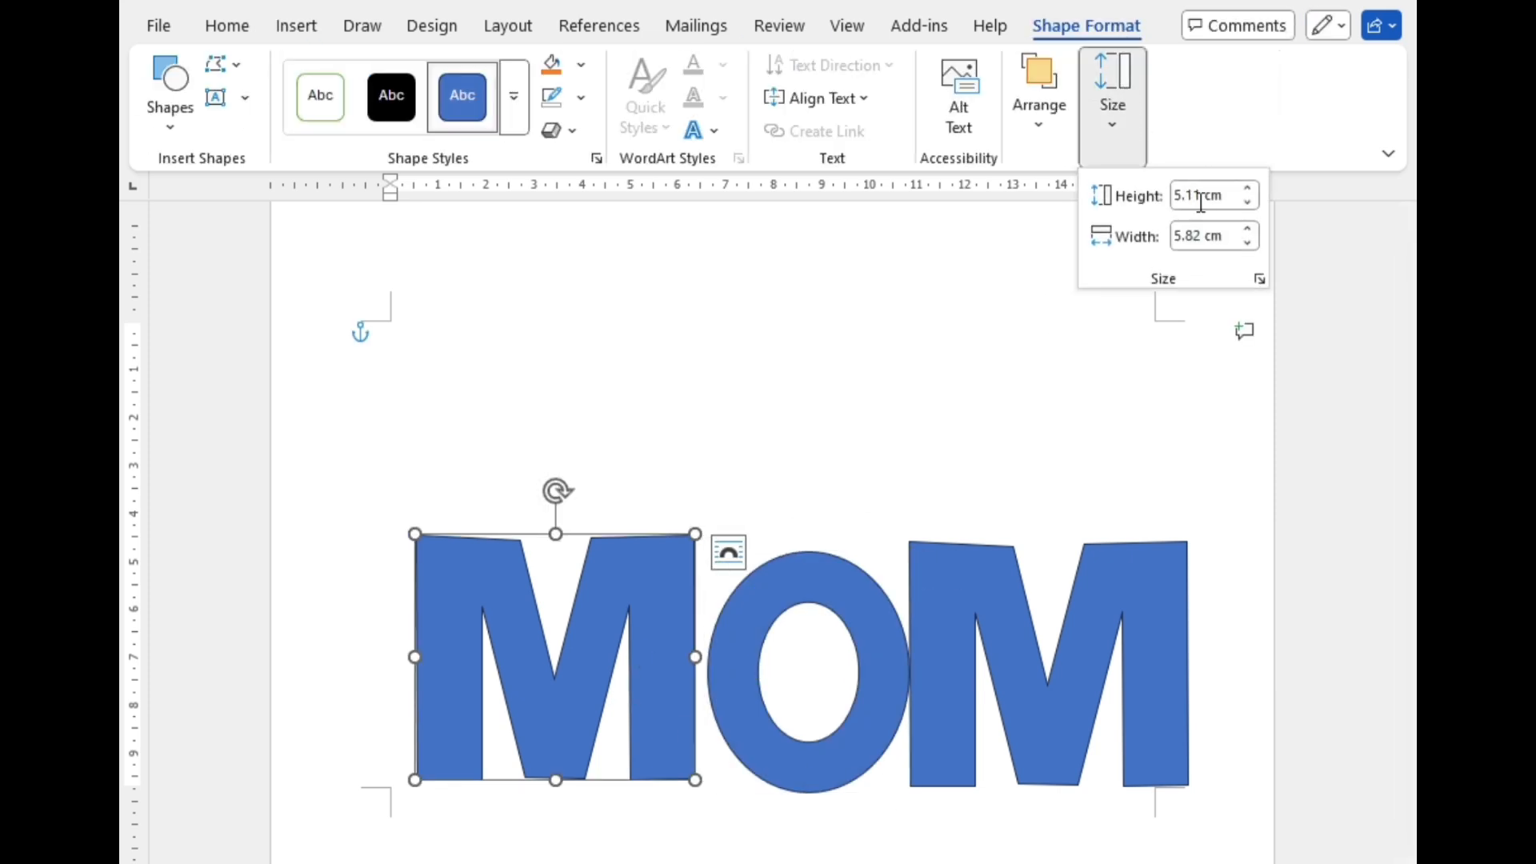
pyautogui.click(1248, 203)
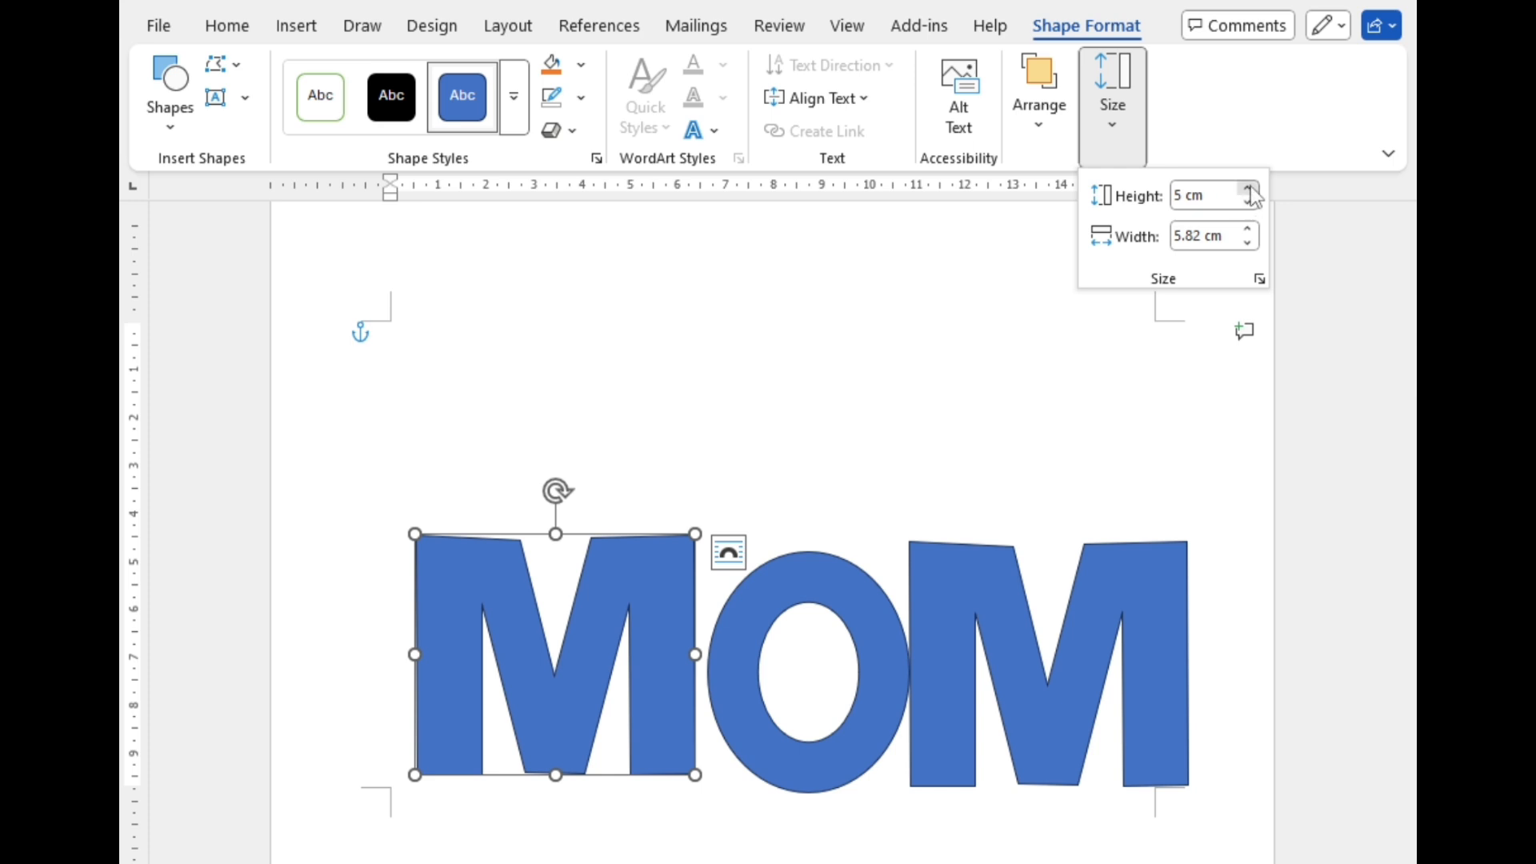
pyautogui.click(1248, 190)
pyautogui.click(777, 634)
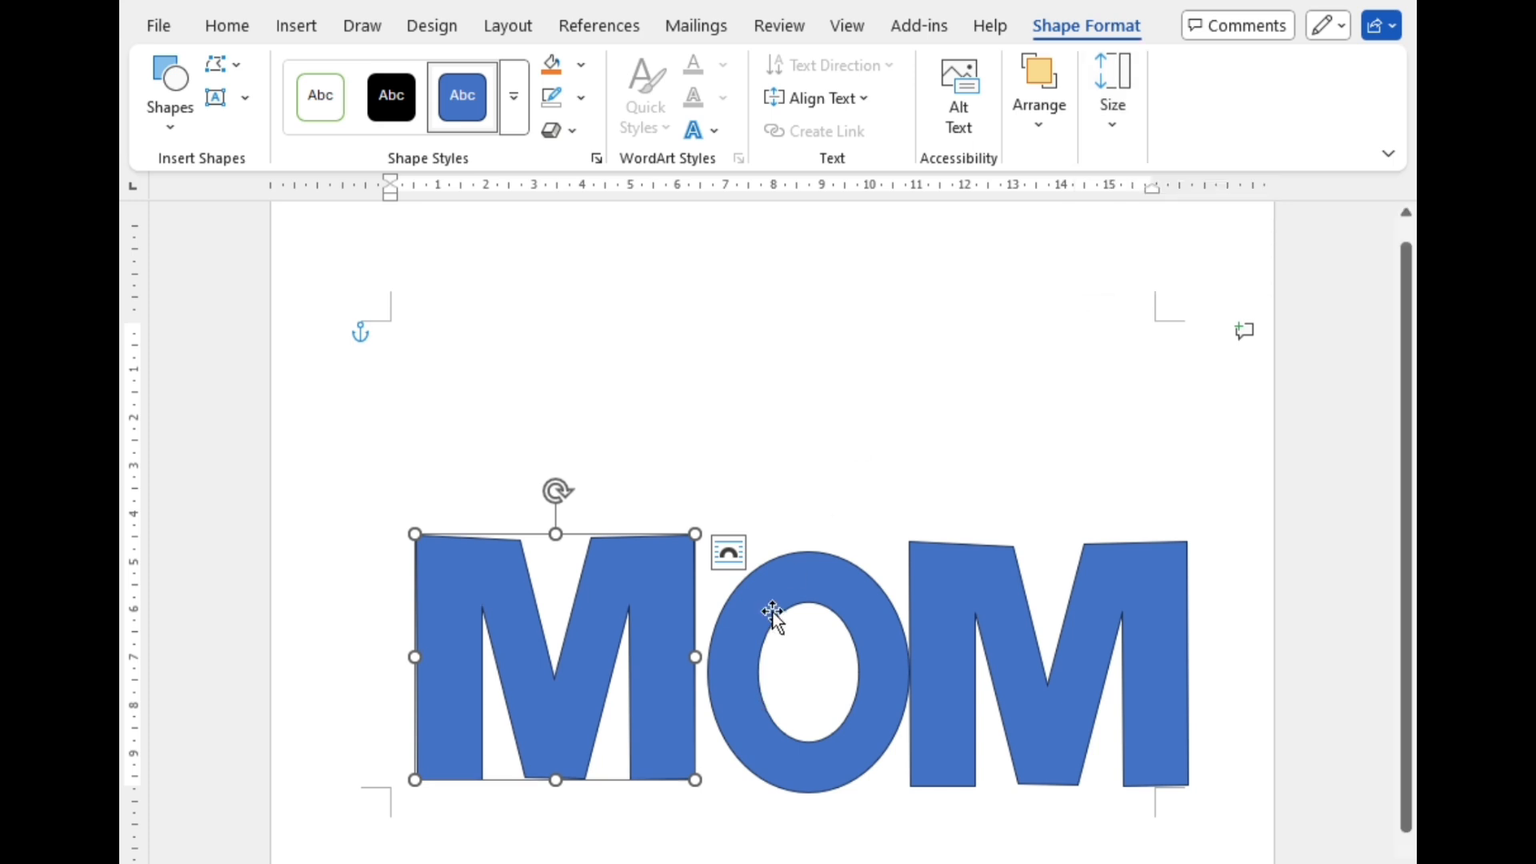
# Step: Set the height of the O shape between the two M shapes to 5.1 cm
pyautogui.click(775, 621)
pyautogui.click(1130, 124)
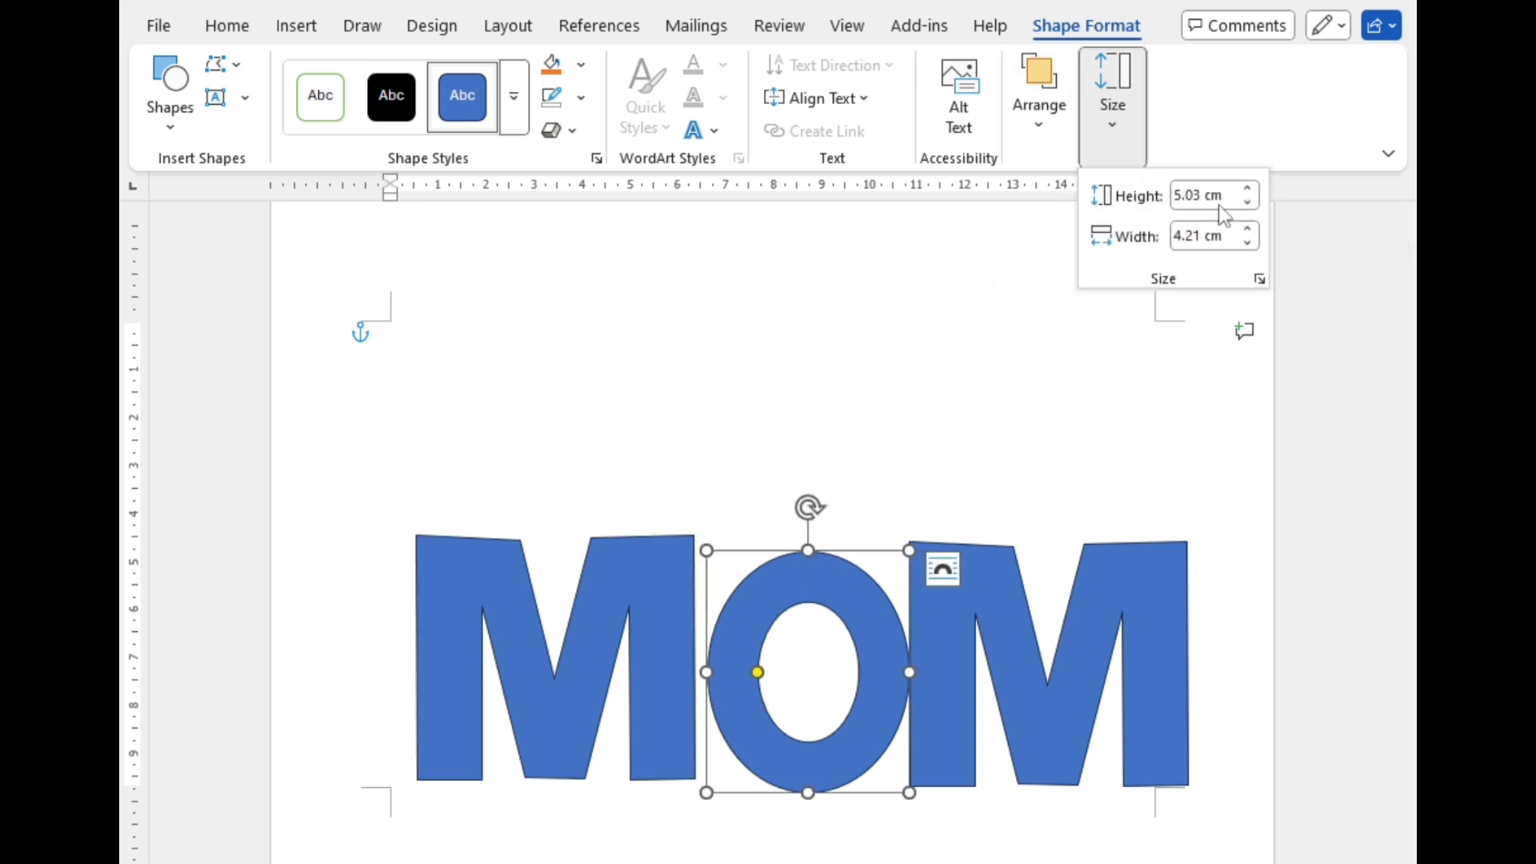
pyautogui.click(1249, 203)
pyautogui.click(1249, 191)
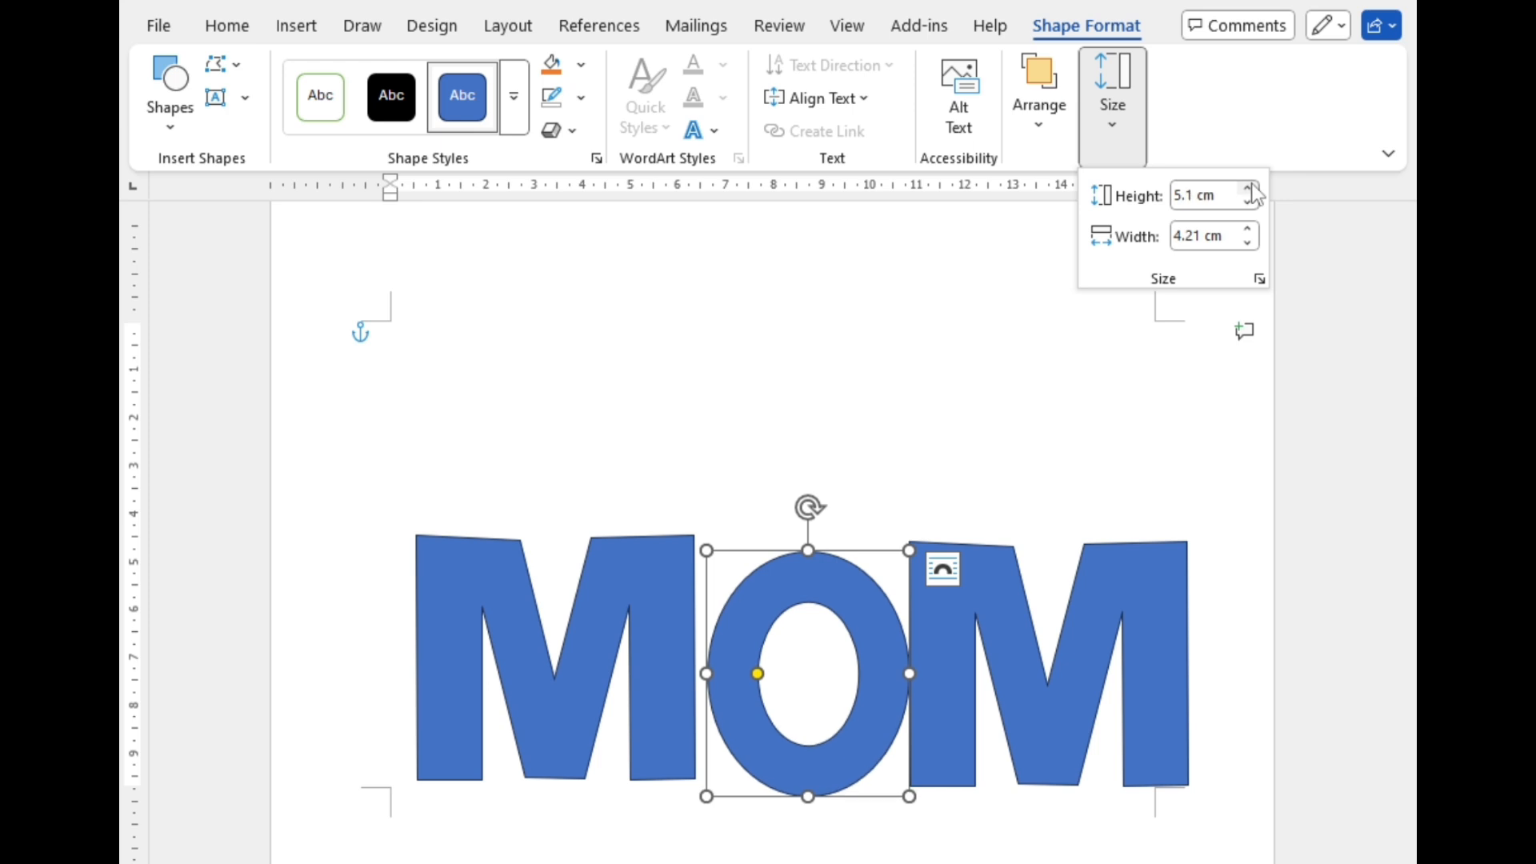
# Step: Move the right M shape slightly to the right to open a gap beside the O
pyautogui.click(962, 688)
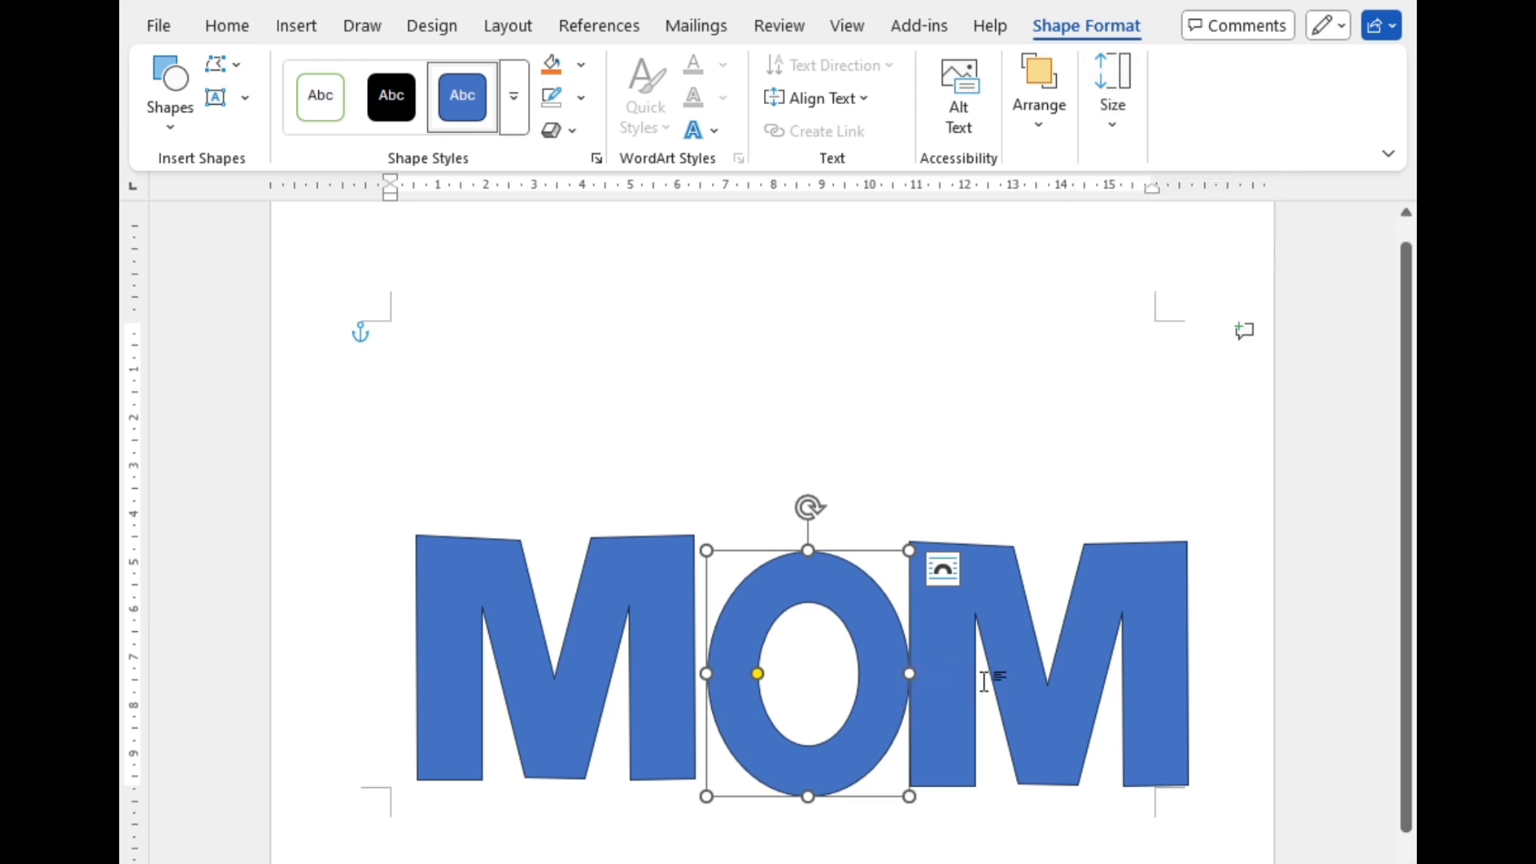
pyautogui.click(968, 656)
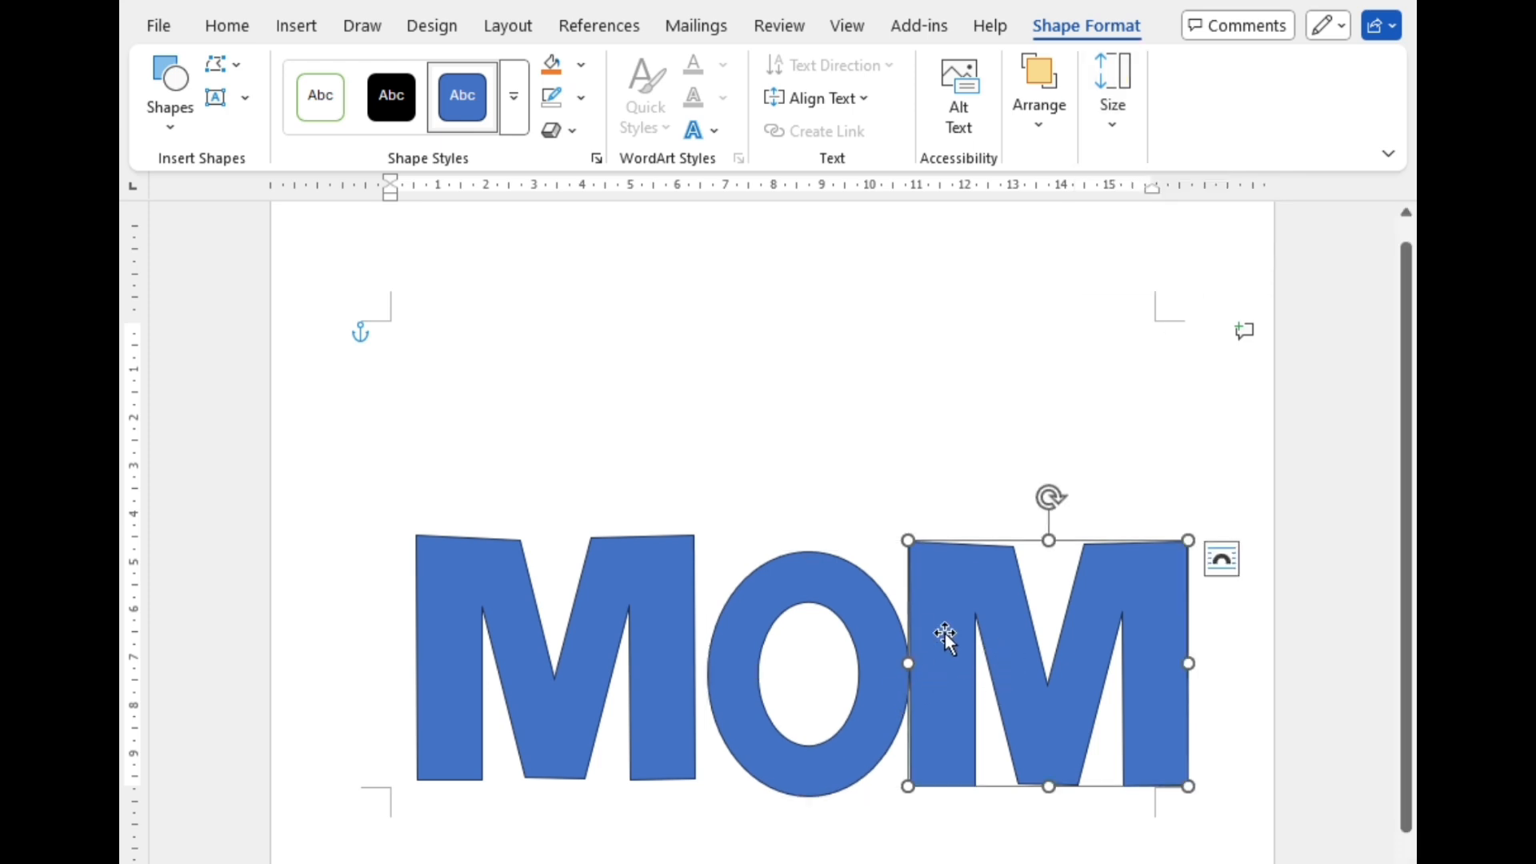
pyautogui.moveTo(944, 633); pyautogui.dragTo(974, 634)
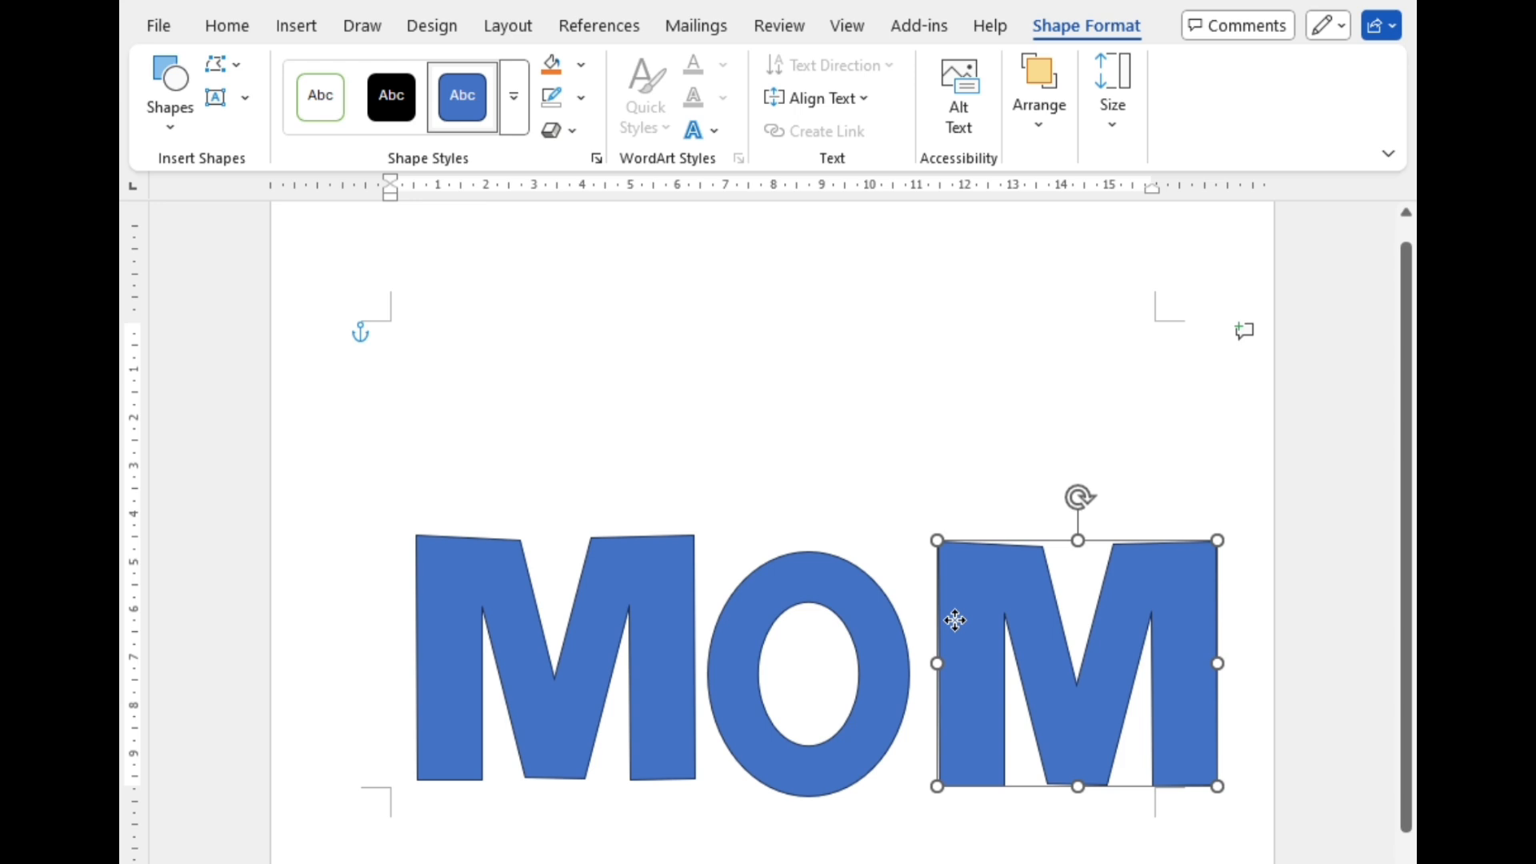
# Step: Trace the left M's left leg as a freeform bar about 5.2 cm high and 1.4 cm wide, and move it above the M
pyautogui.click(739, 500)
pyautogui.click(296, 26)
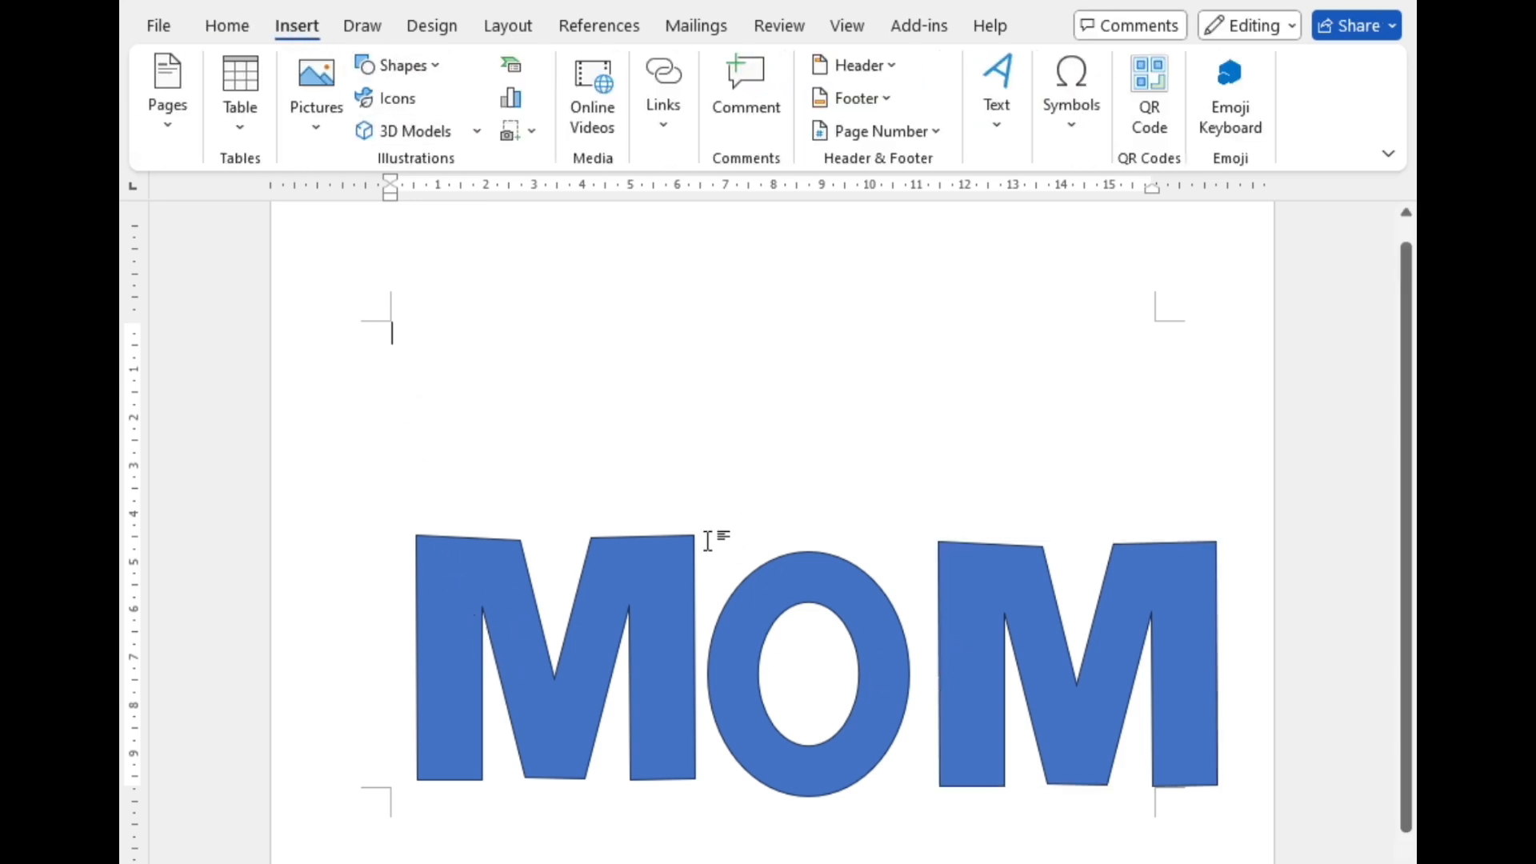
pyautogui.click(404, 66)
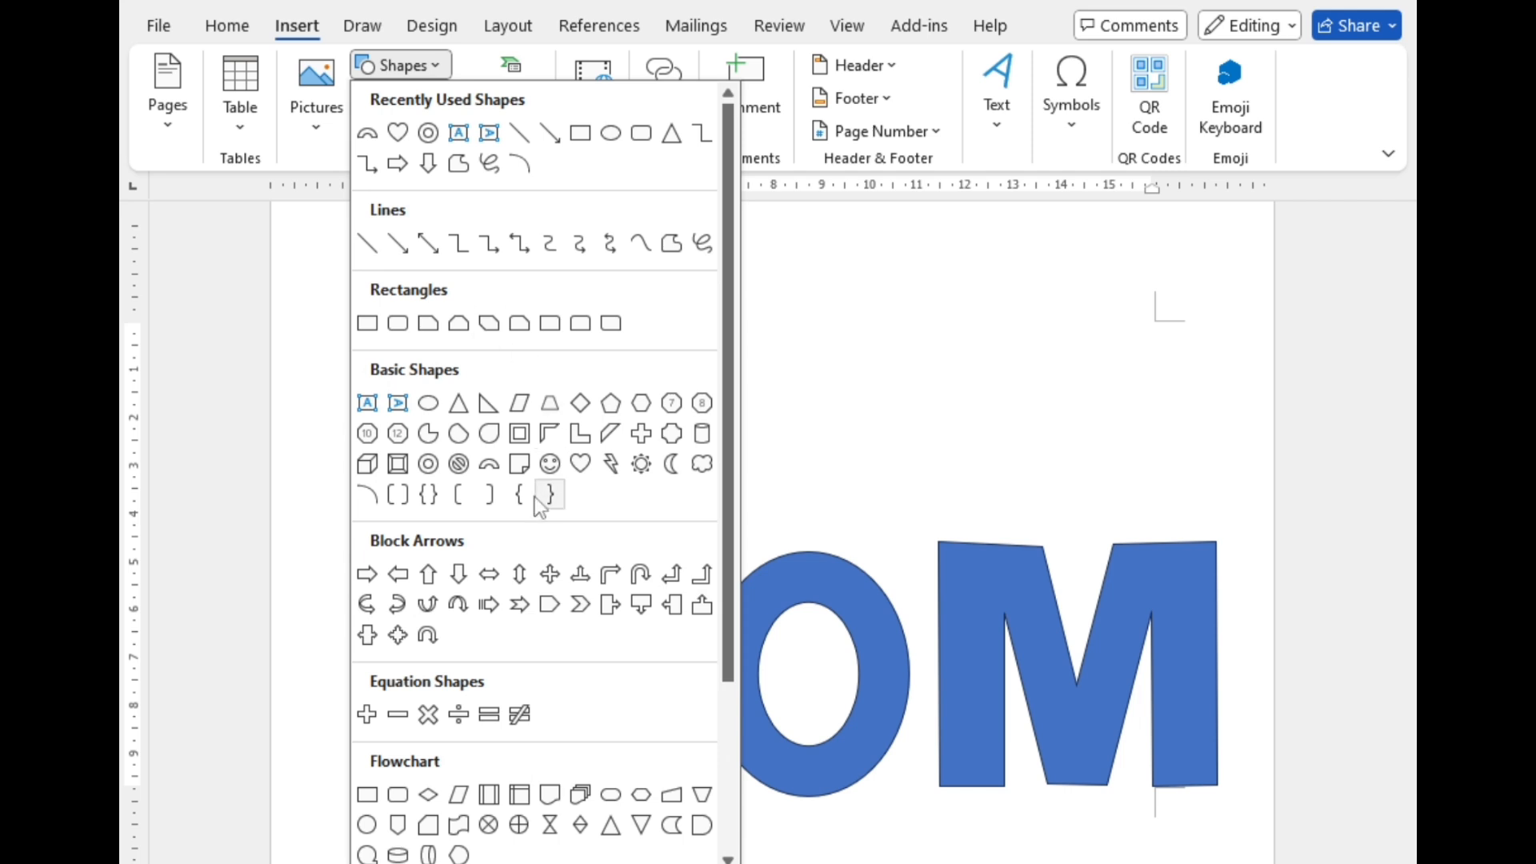
pyautogui.click(681, 253)
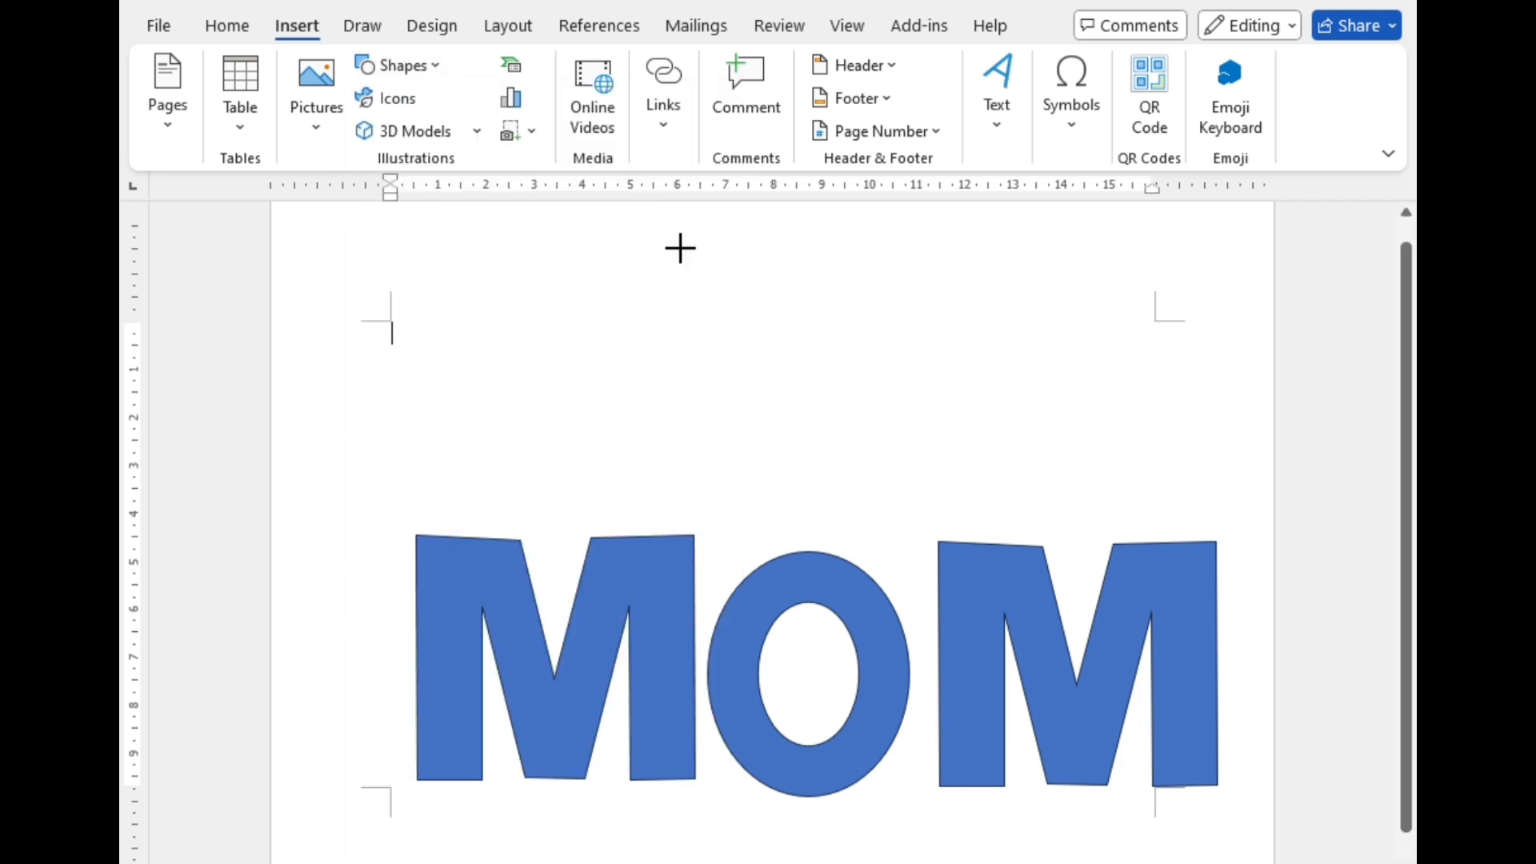
pyautogui.click(415, 533)
pyautogui.click(483, 781)
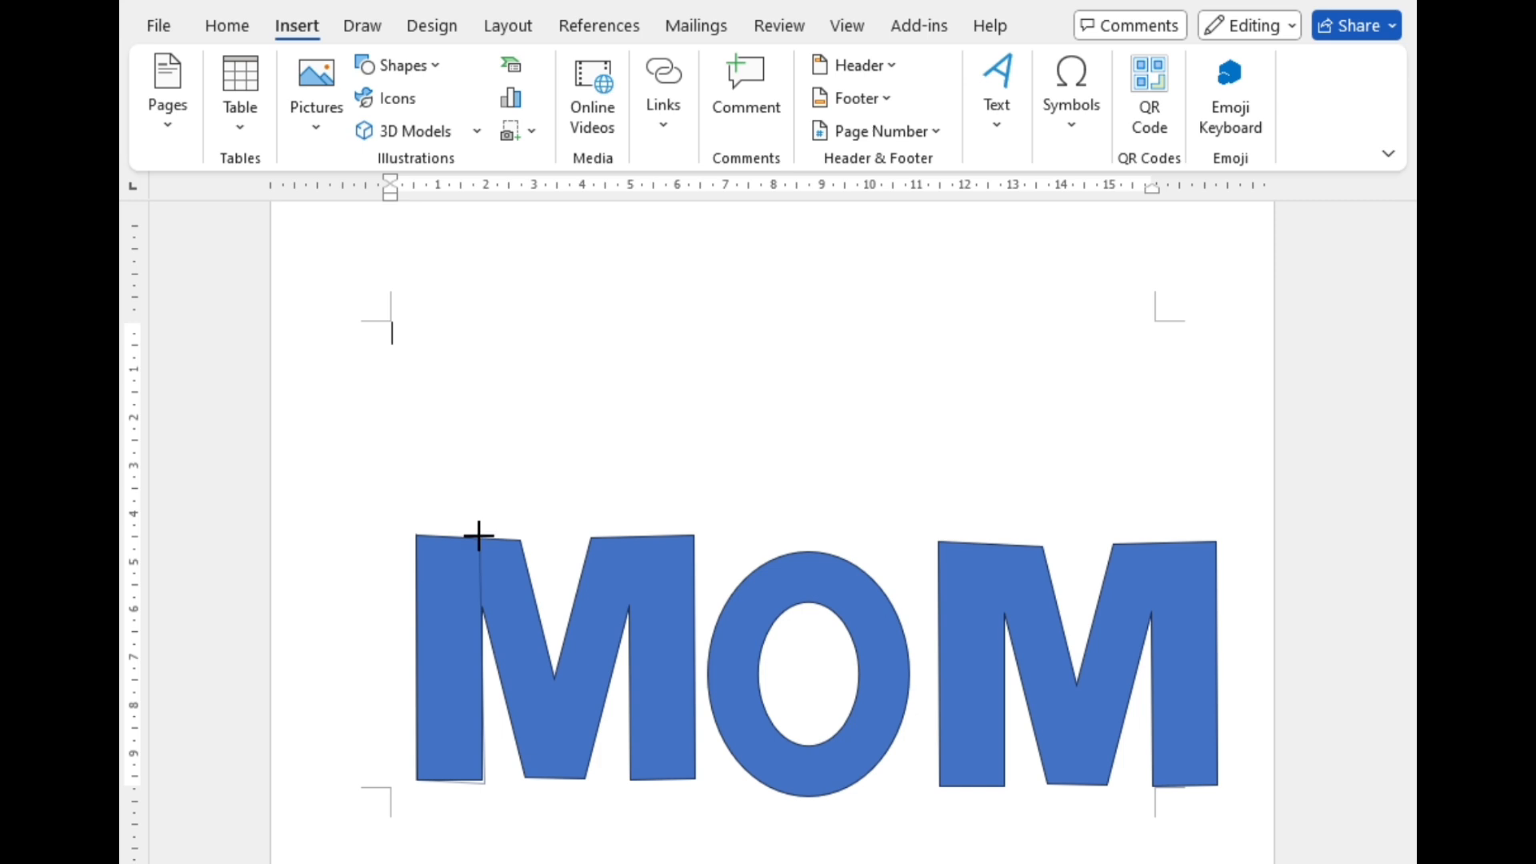
pyautogui.click(415, 534)
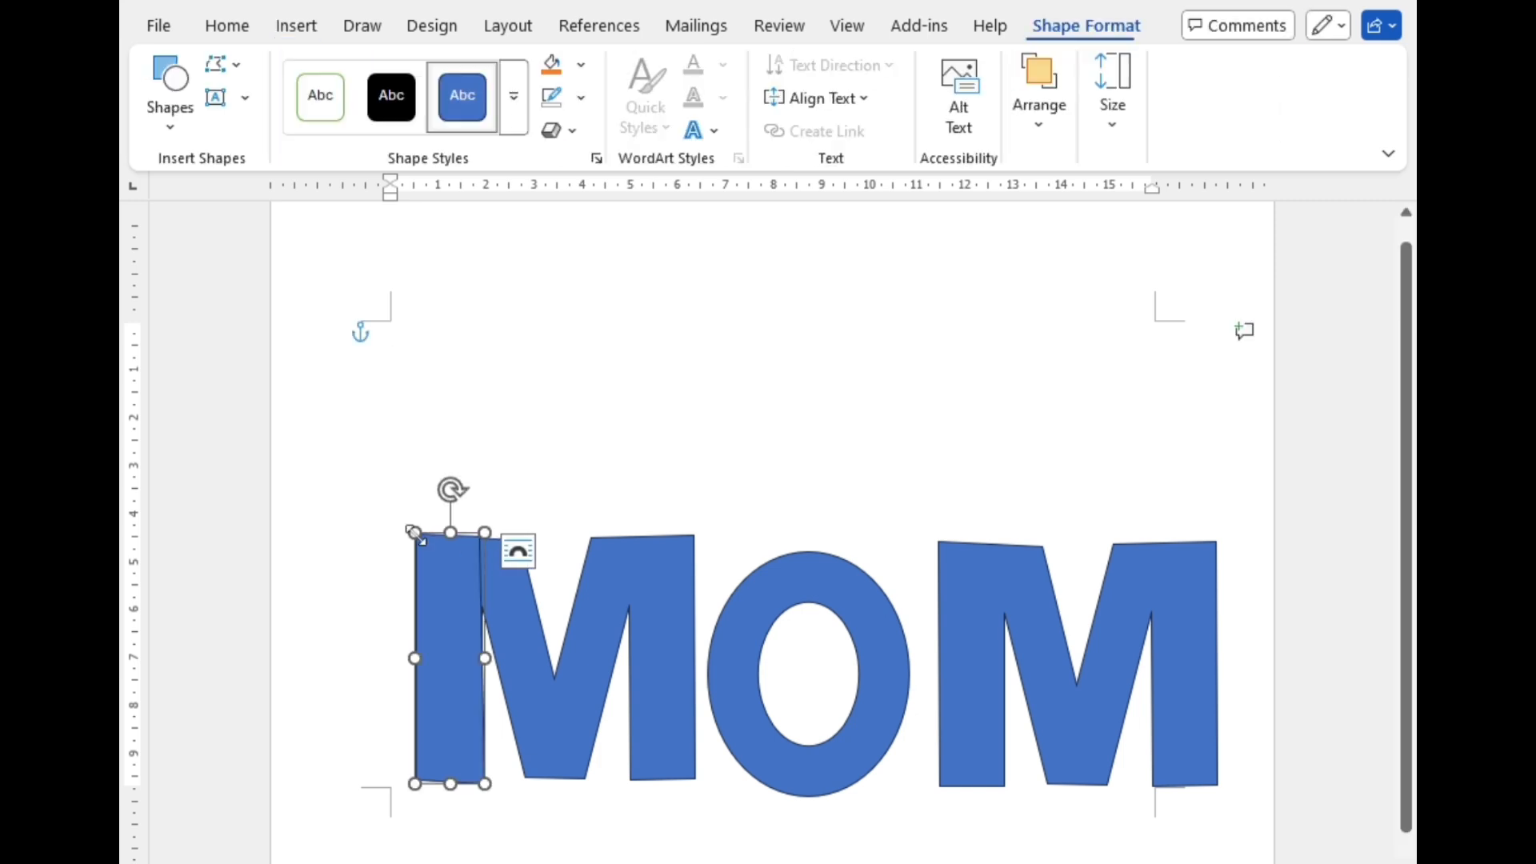
pyautogui.moveTo(439, 577); pyautogui.dragTo(437, 303)
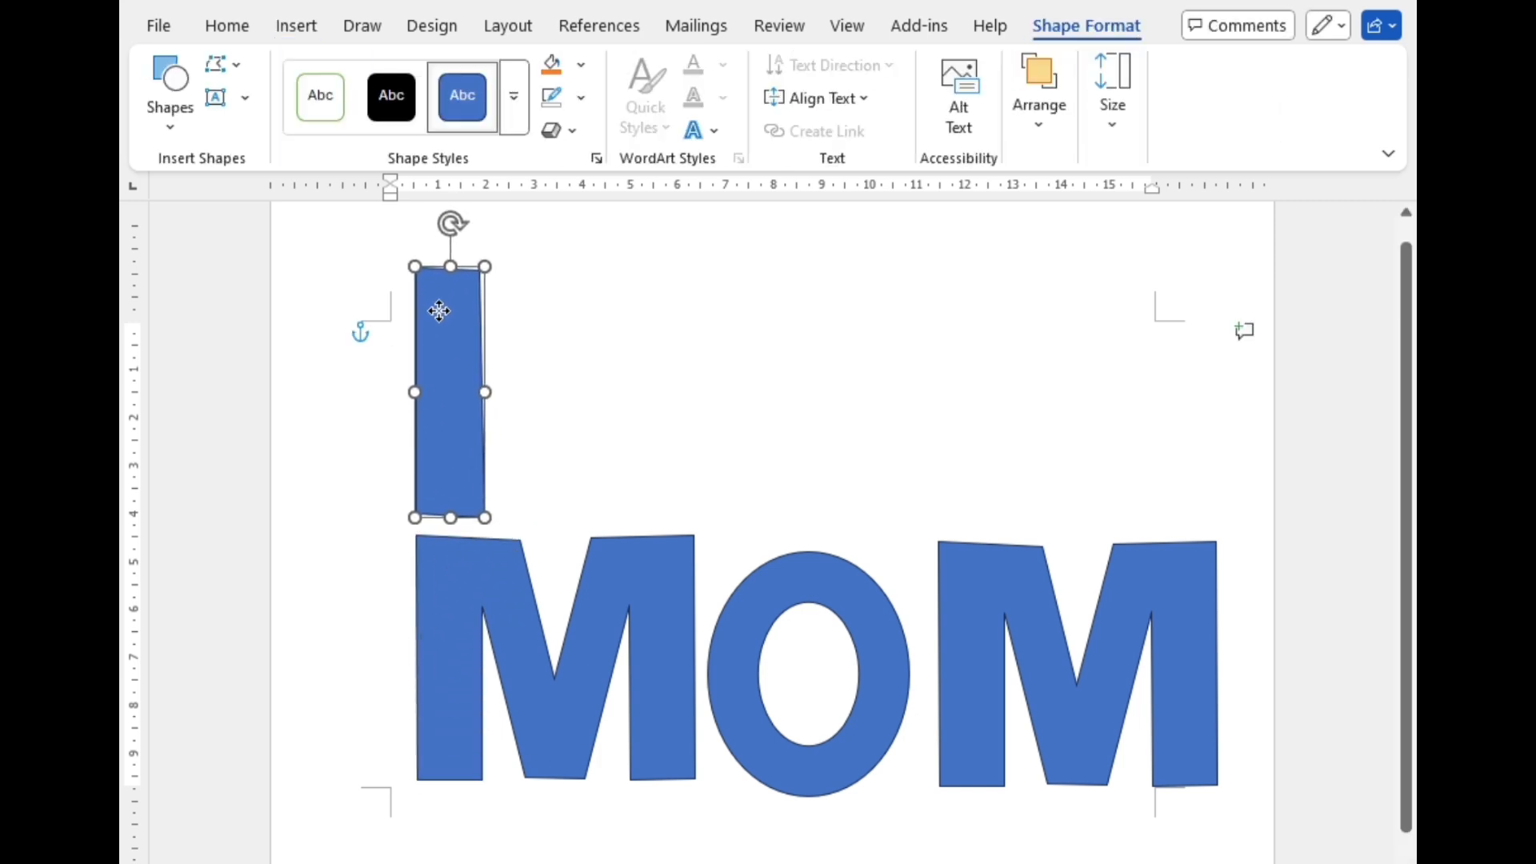
# Step: Draw an oval about 1.5 cm high and 1.3 cm wide on the upper part of the freeform bar
pyautogui.click(538, 384)
pyautogui.click(292, 32)
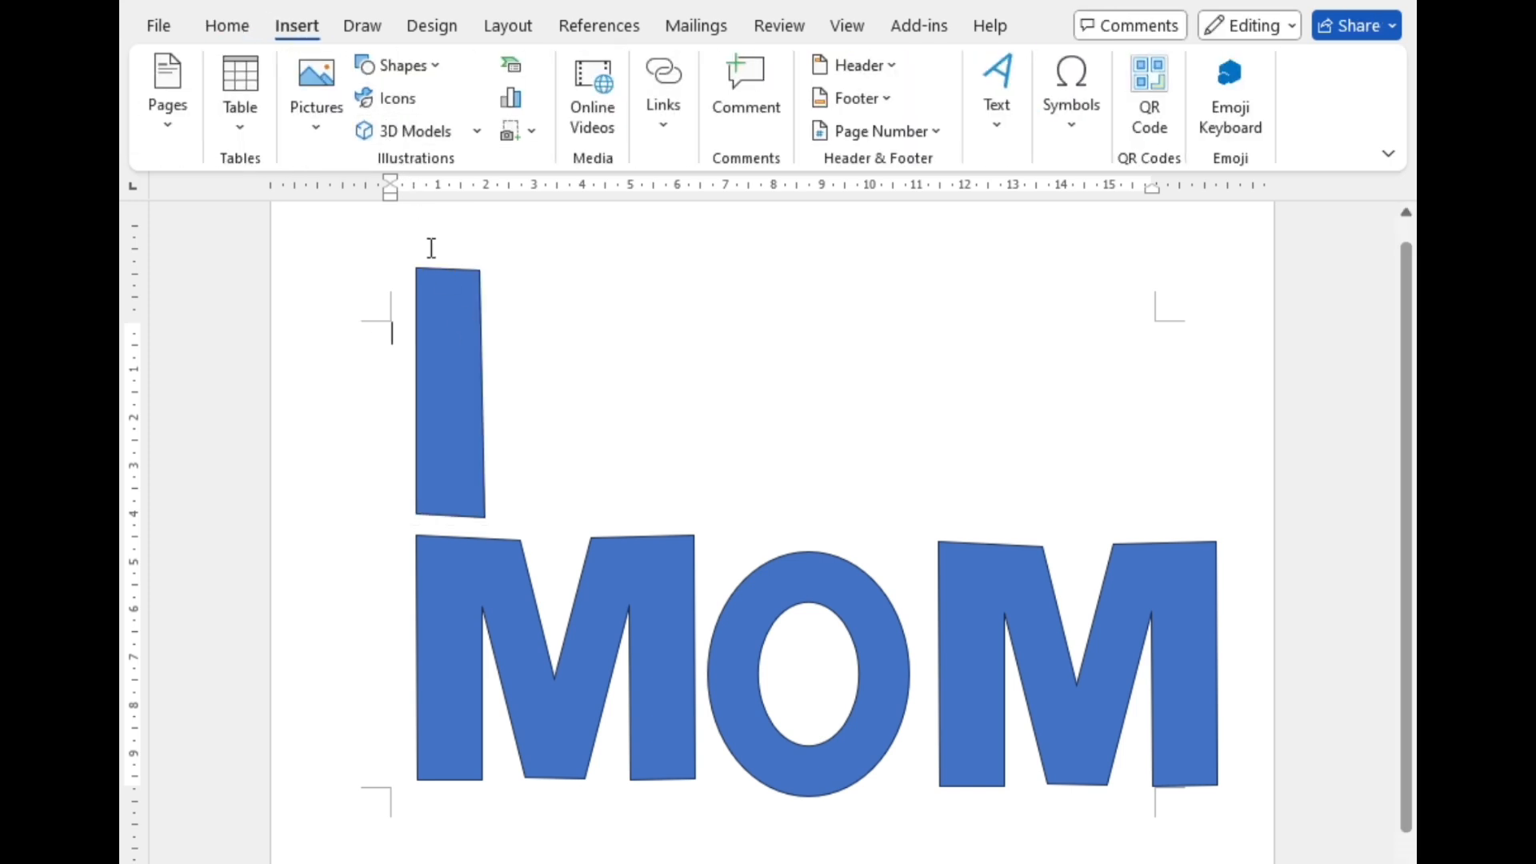
pyautogui.click(397, 67)
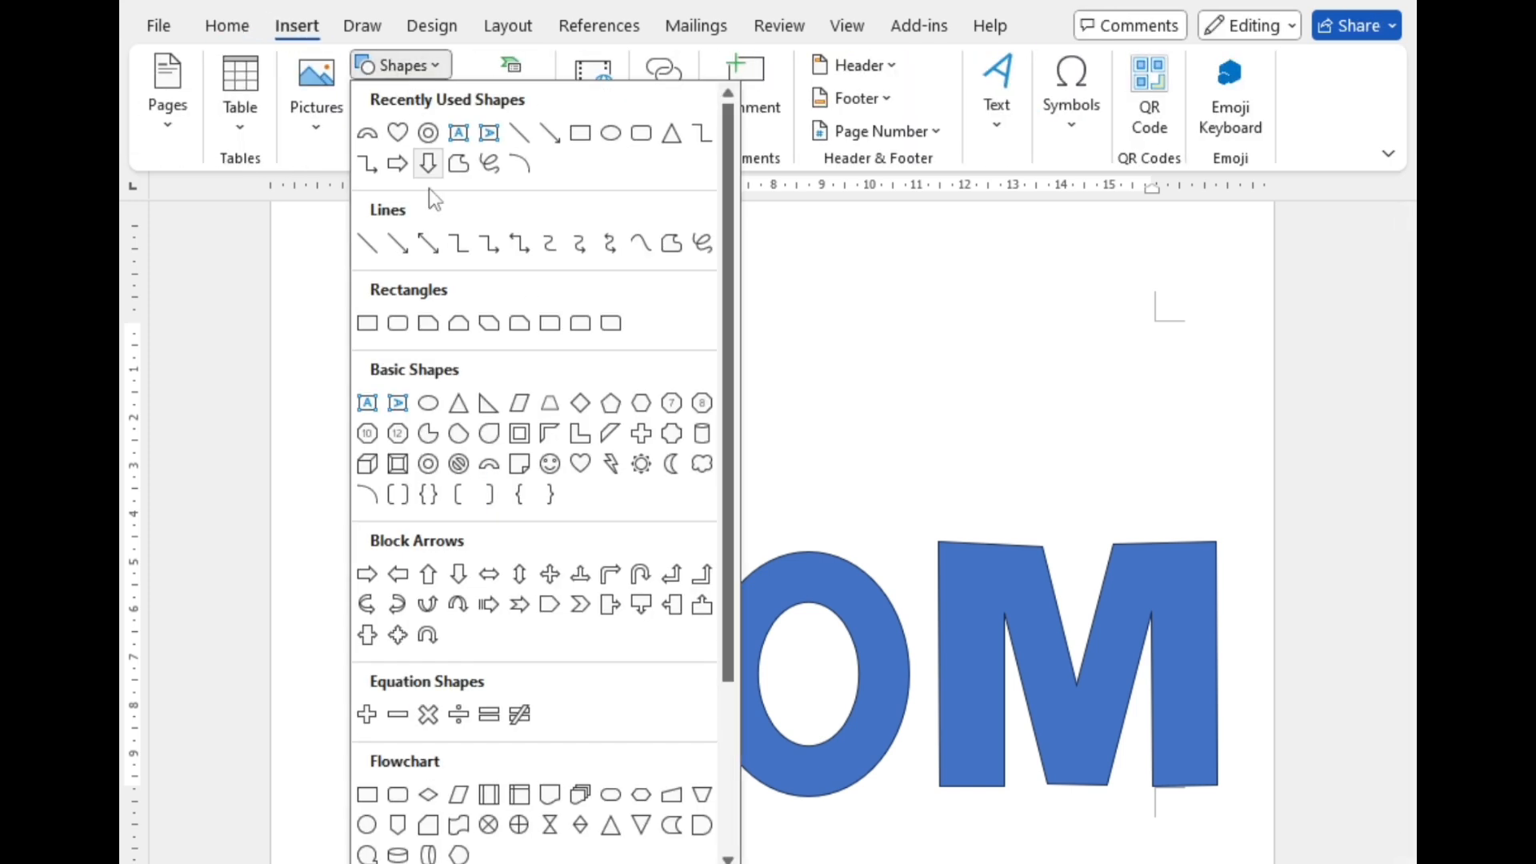
pyautogui.click(429, 404)
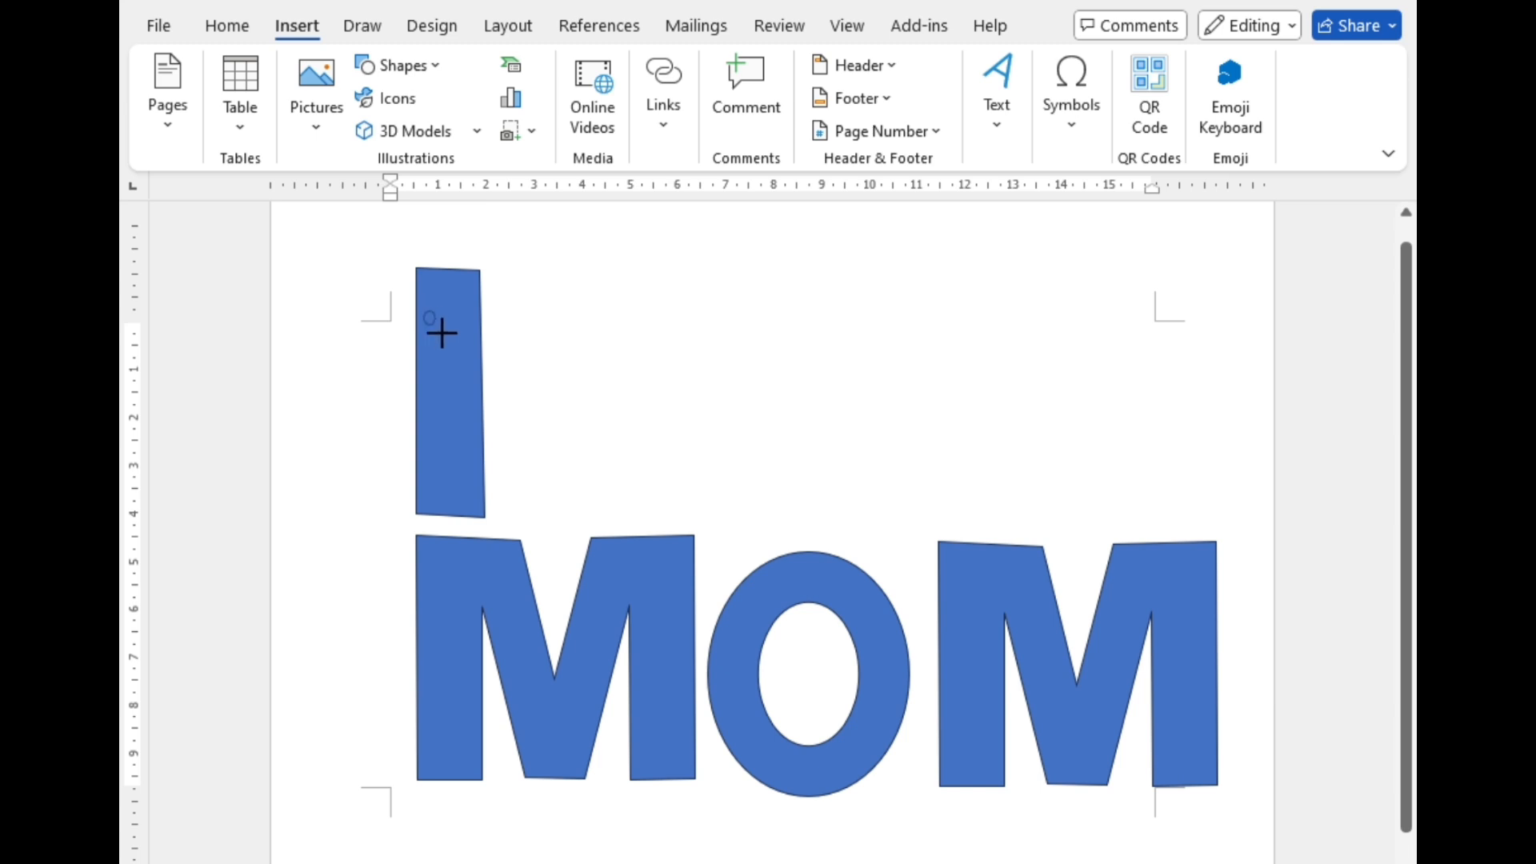
pyautogui.moveTo(441, 333); pyautogui.dragTo(484, 381)
# Step: Set the width of the freeform bar above the left M to 1.4 cm
pyautogui.click(454, 461)
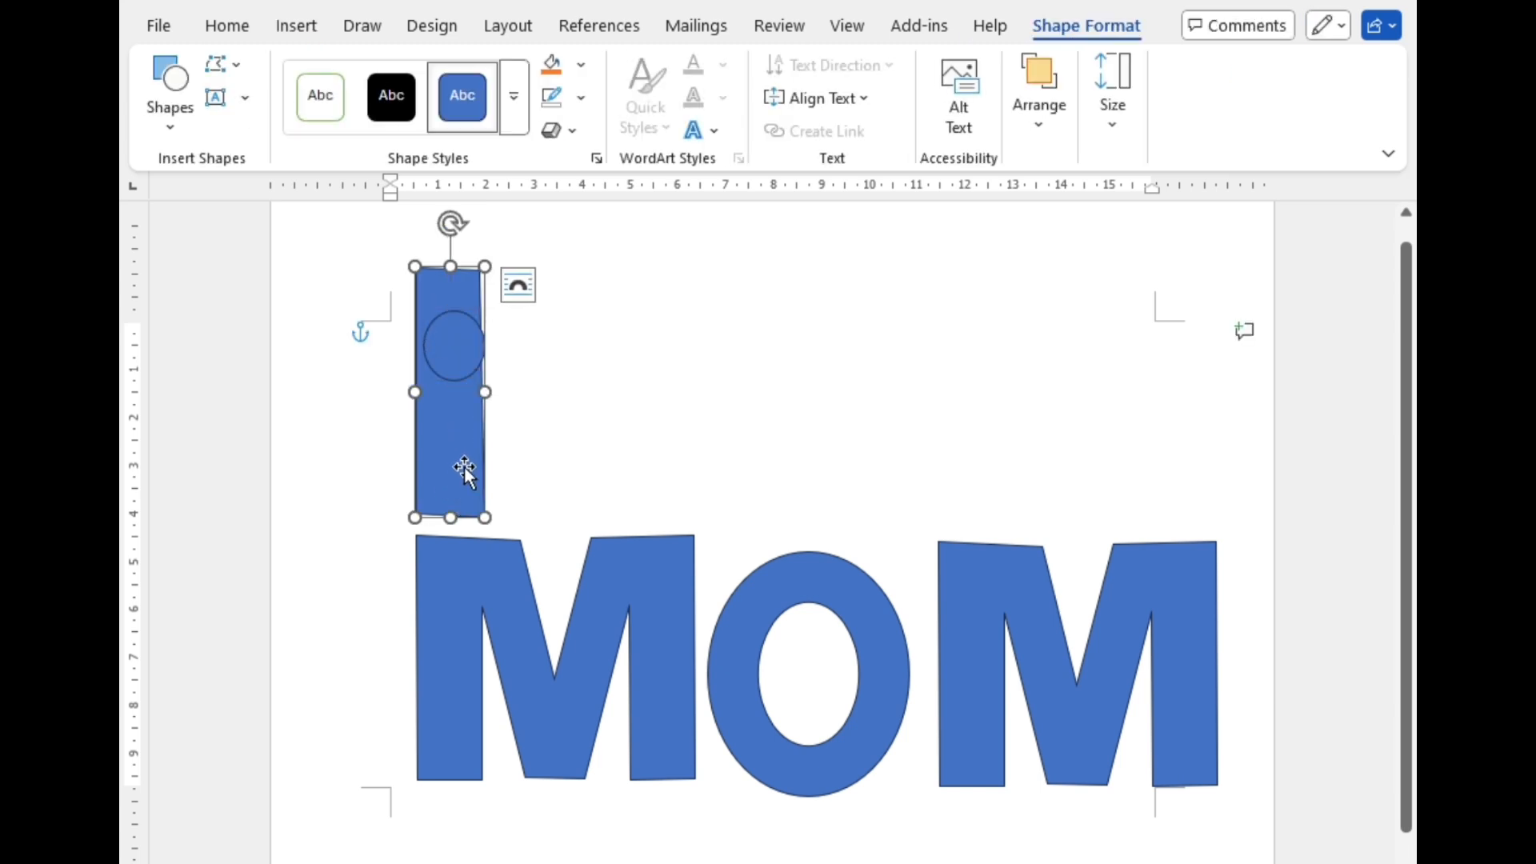
pyautogui.click(1099, 156)
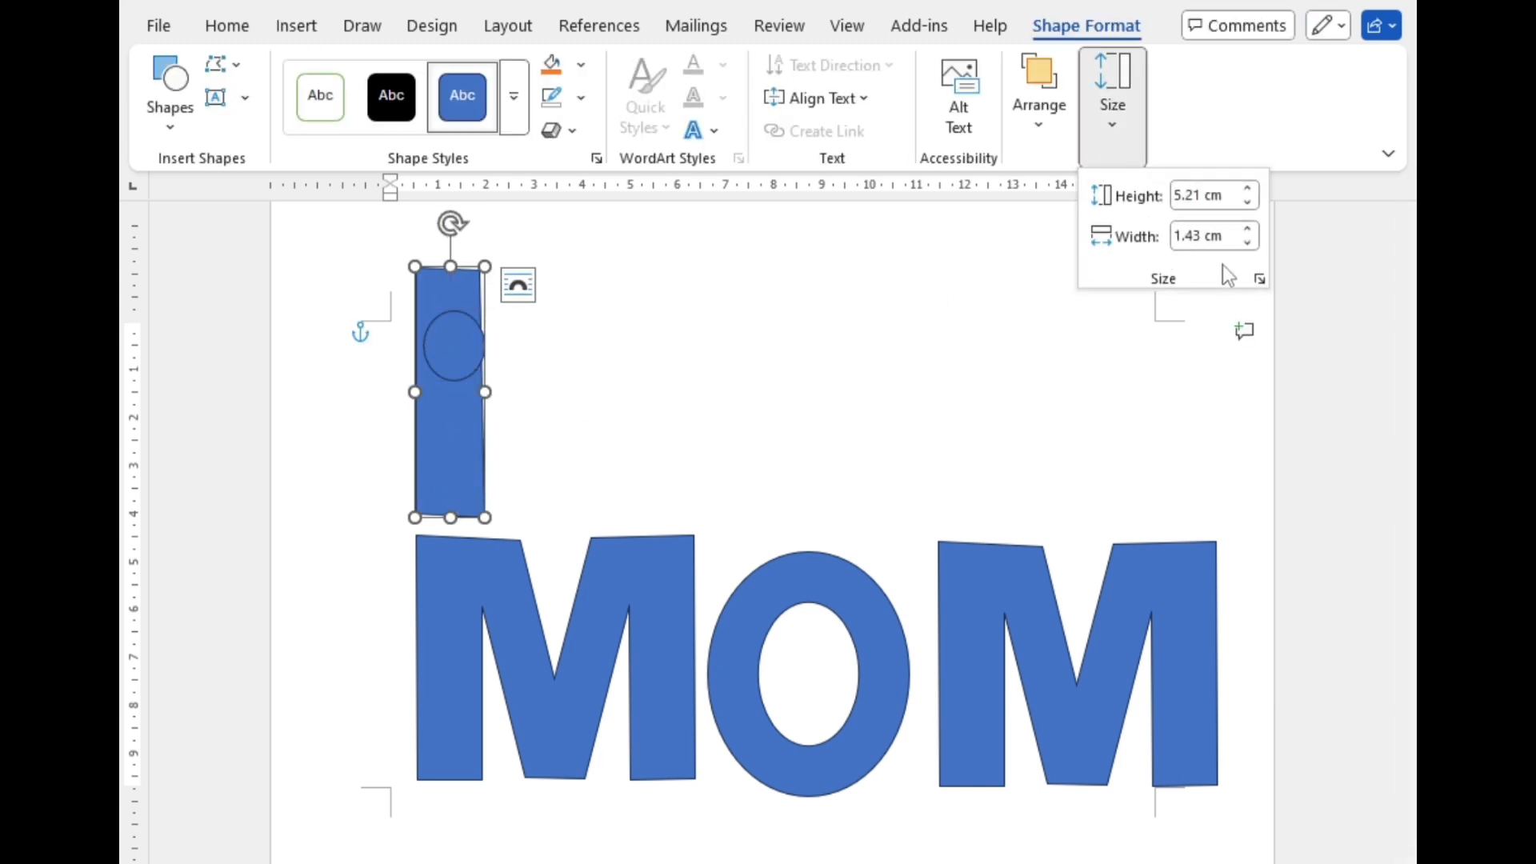
pyautogui.click(1250, 240)
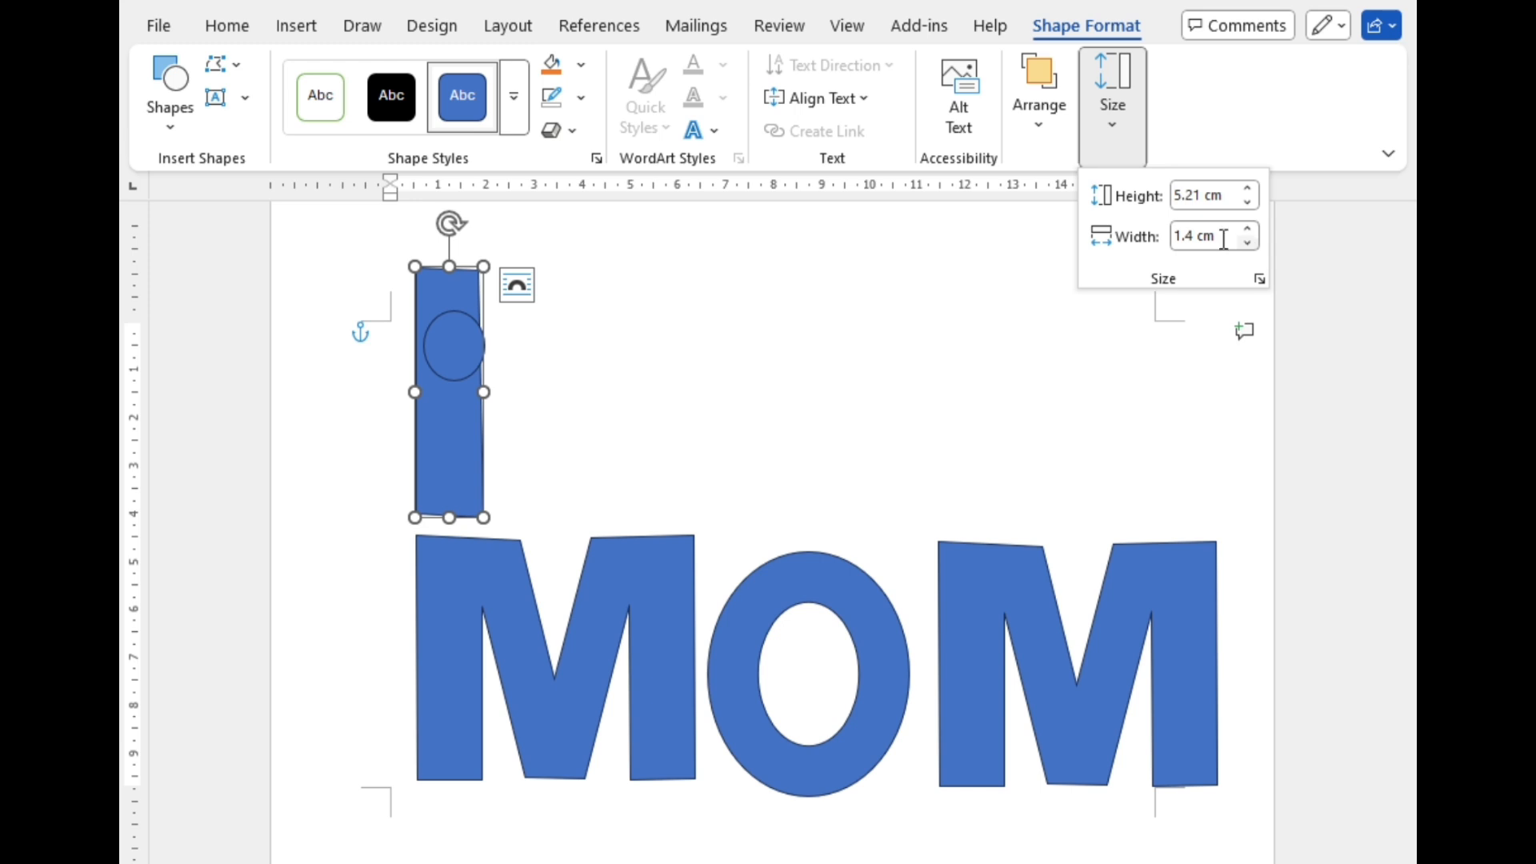
# Step: Set the oval's height and width to 1.4 cm and place it above the bar as the dot of an i
pyautogui.click(467, 361)
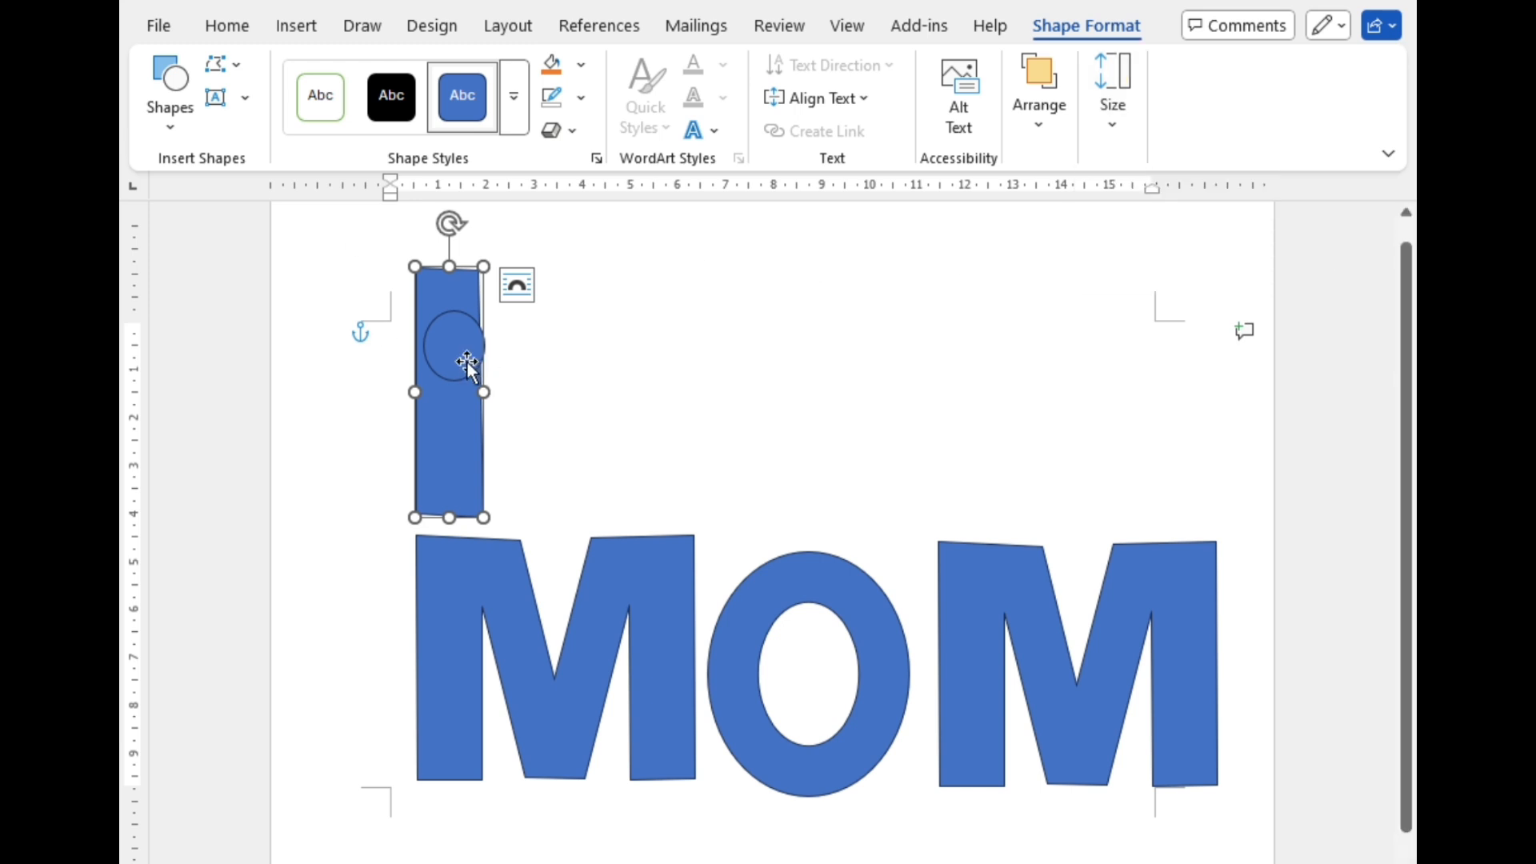
pyautogui.click(467, 362)
pyautogui.click(1112, 112)
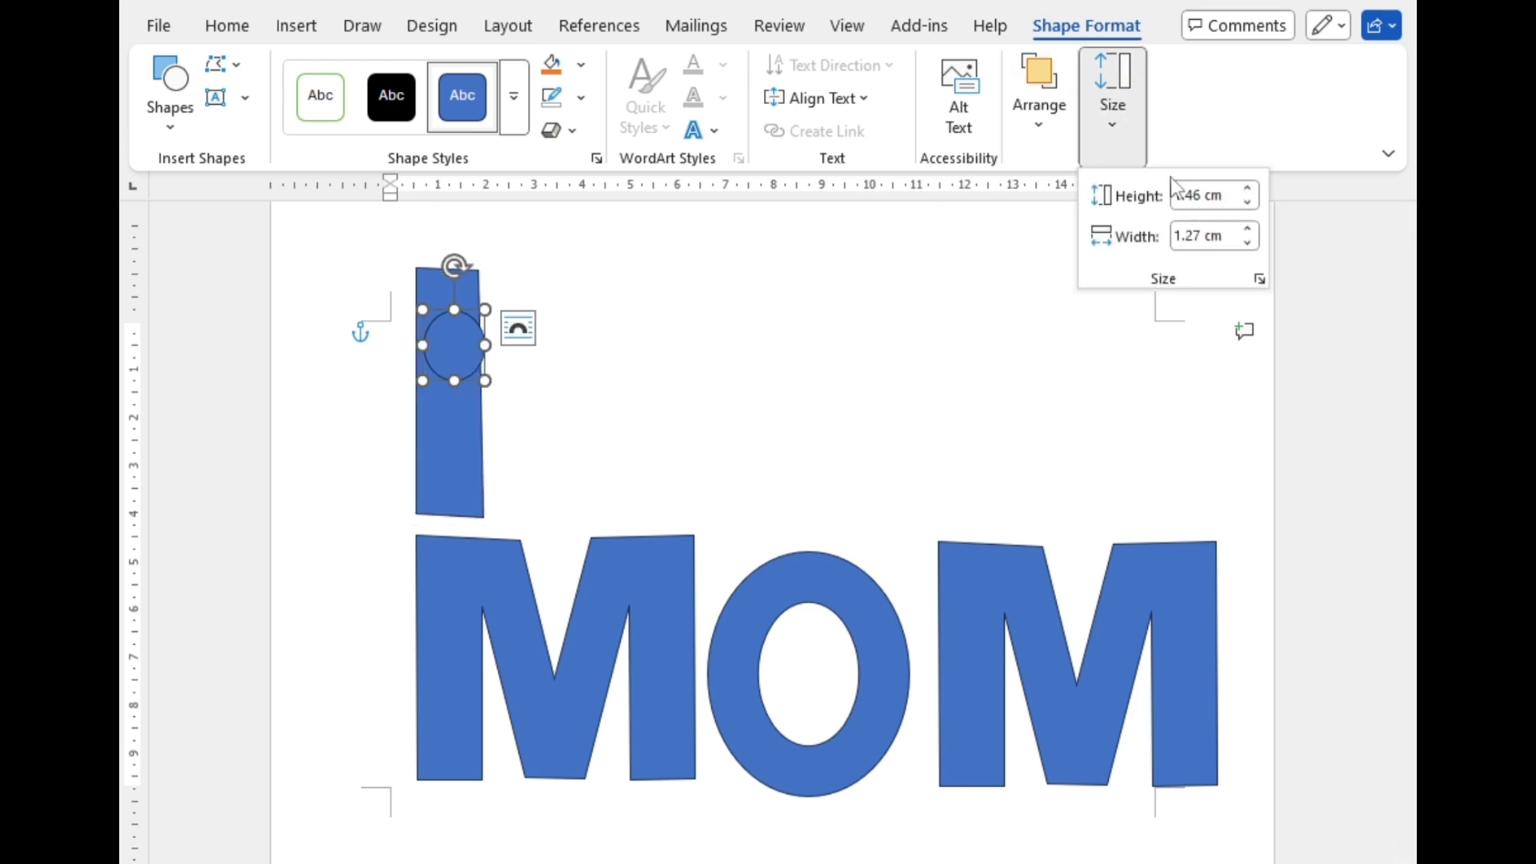
pyautogui.click(1246, 203)
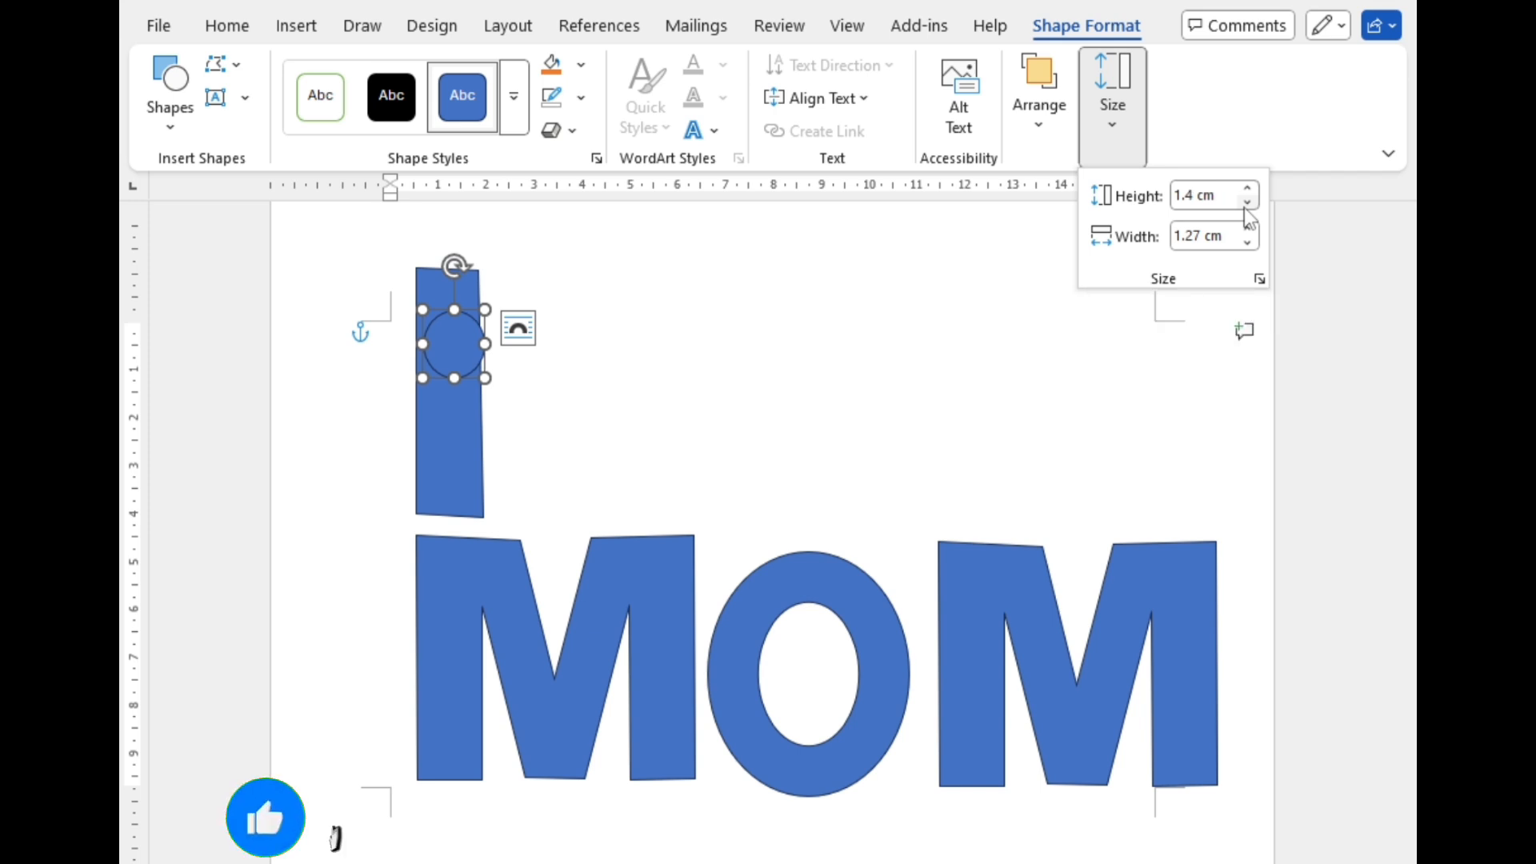
pyautogui.click(1248, 228)
pyautogui.click(1247, 228)
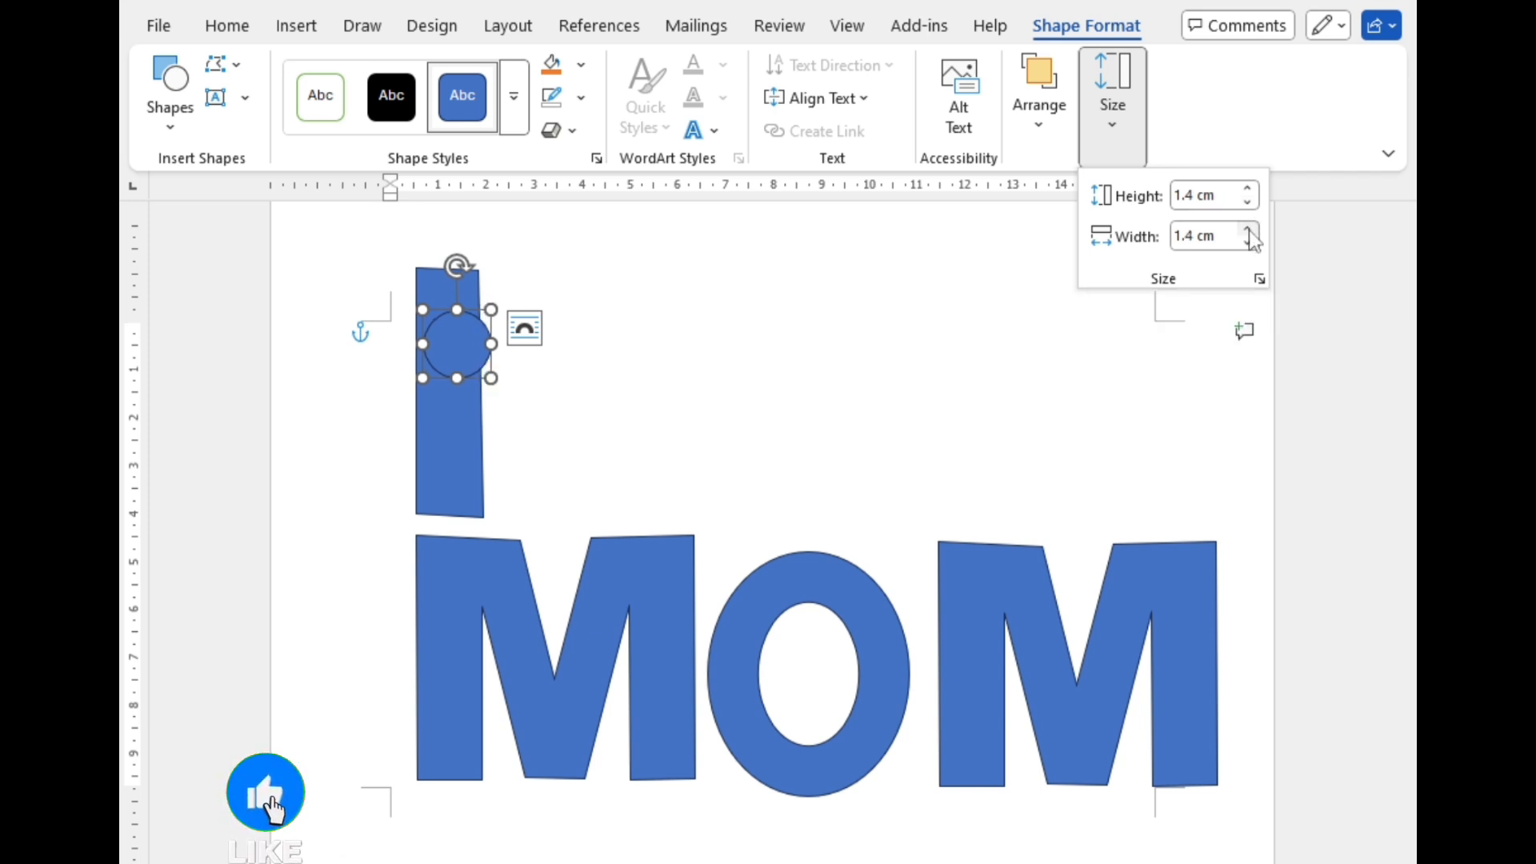
pyautogui.click(459, 343)
pyautogui.moveTo(460, 343); pyautogui.dragTo(450, 229)
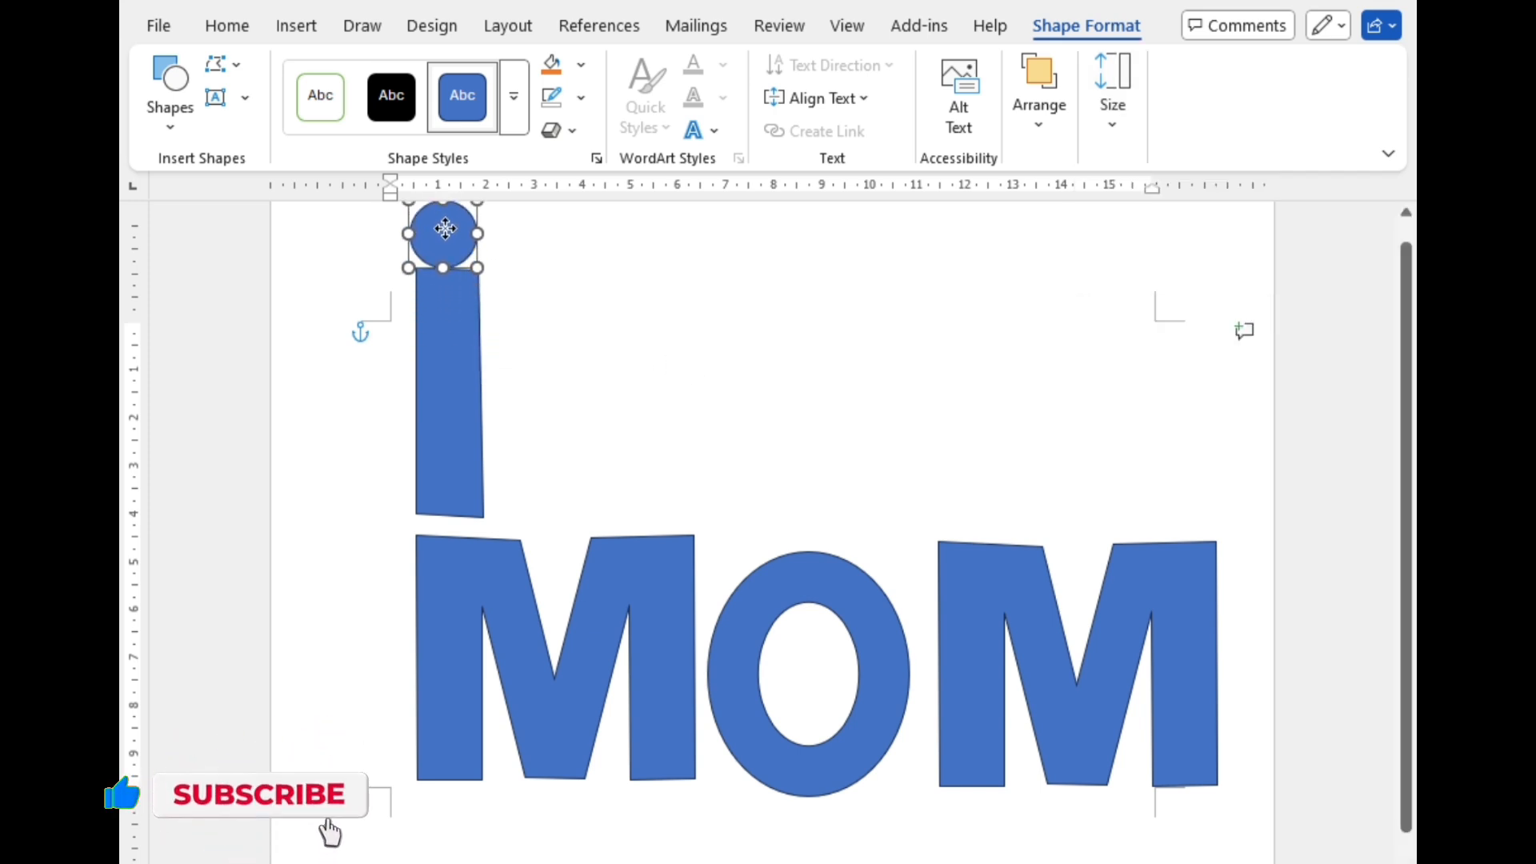
# Step: Move the three MOM letters down the page in a roughly level row, shifting the left M slightly left
pyautogui.scroll(-1, 592, 423)
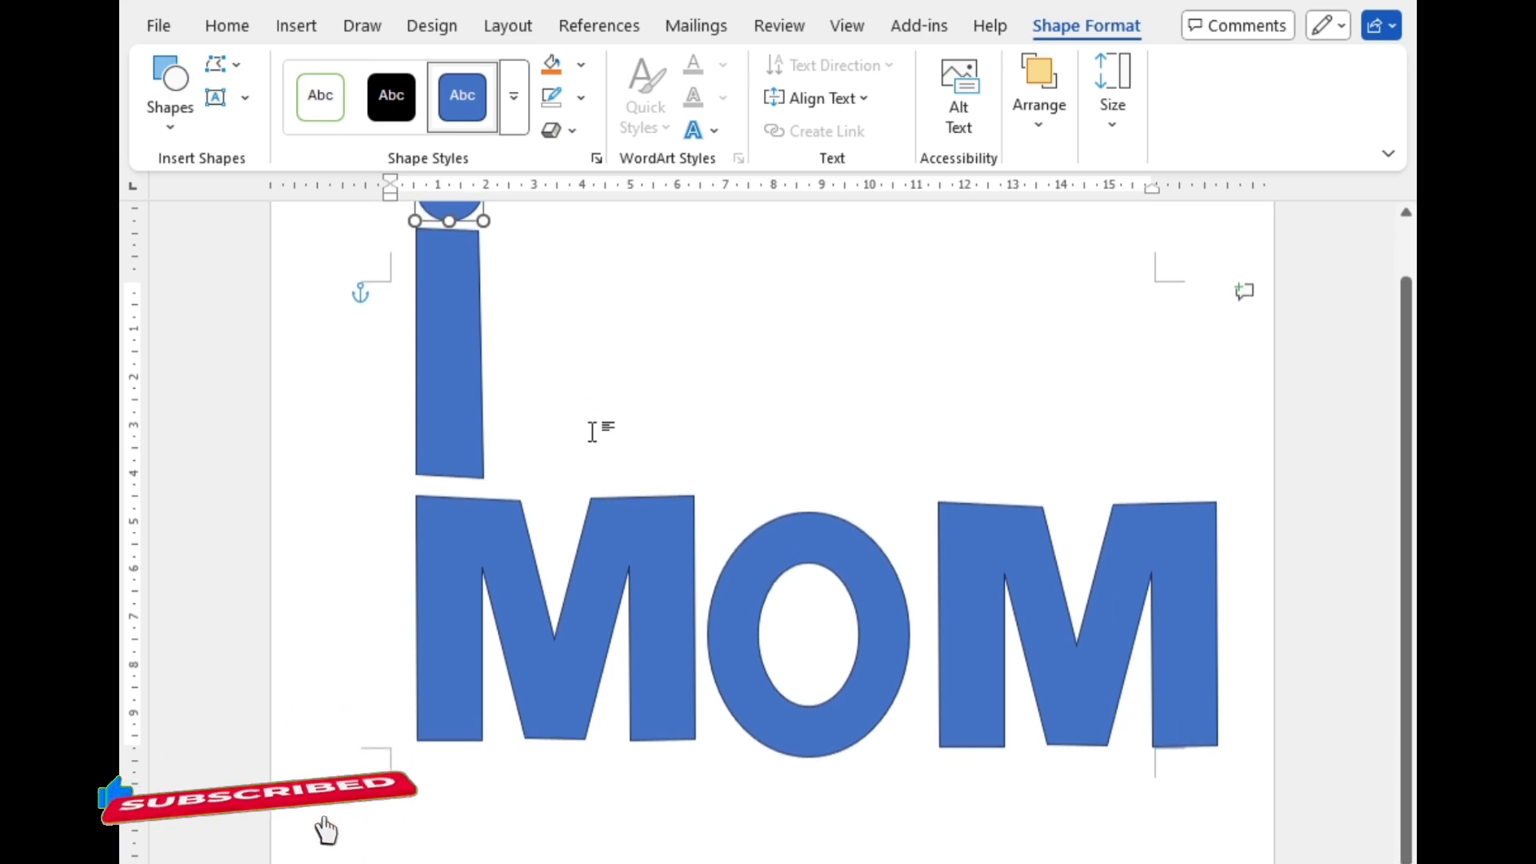
pyautogui.click(590, 696)
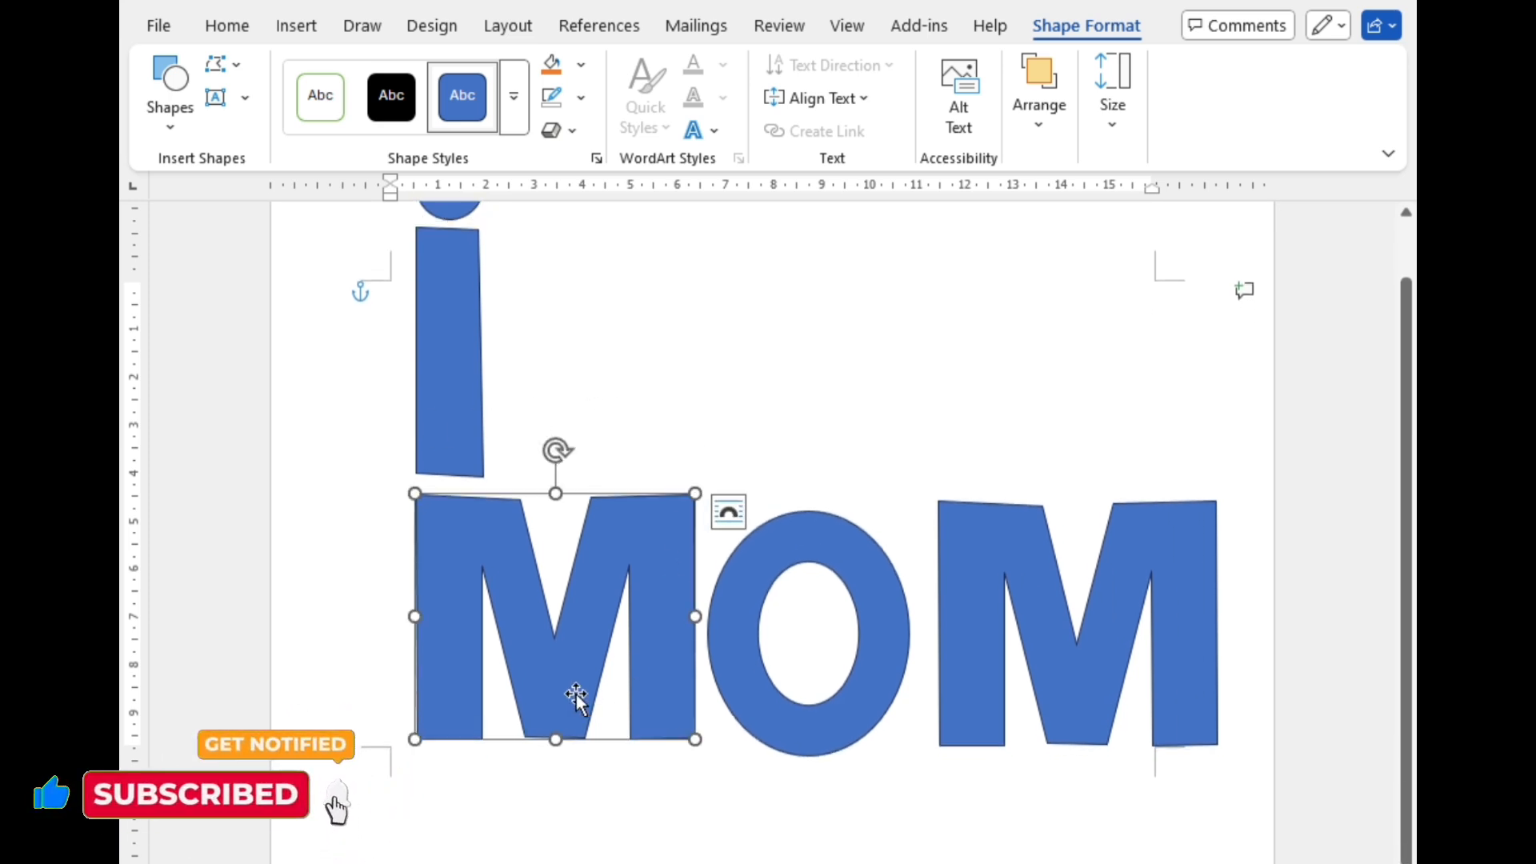
pyautogui.press('Down')
pyautogui.press('Down')
pyautogui.press('Down')
pyautogui.press('Down')
pyautogui.press('Down')
pyautogui.press('Down')
pyautogui.press('Down')
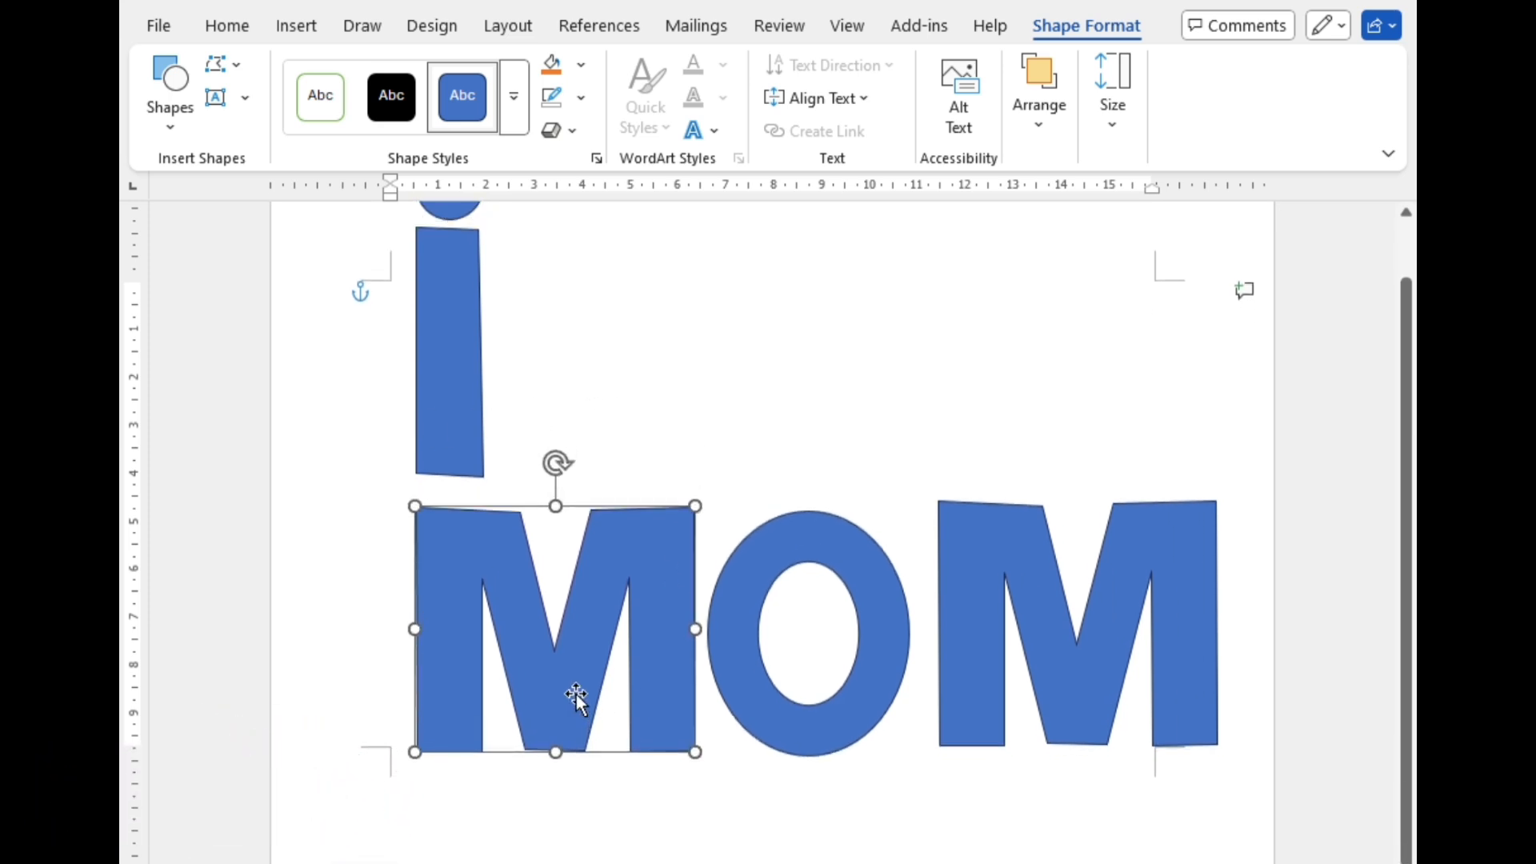
pyautogui.press('Down')
pyautogui.press('Down')
pyautogui.press('Down')
pyautogui.press('Down')
pyautogui.press('Down')
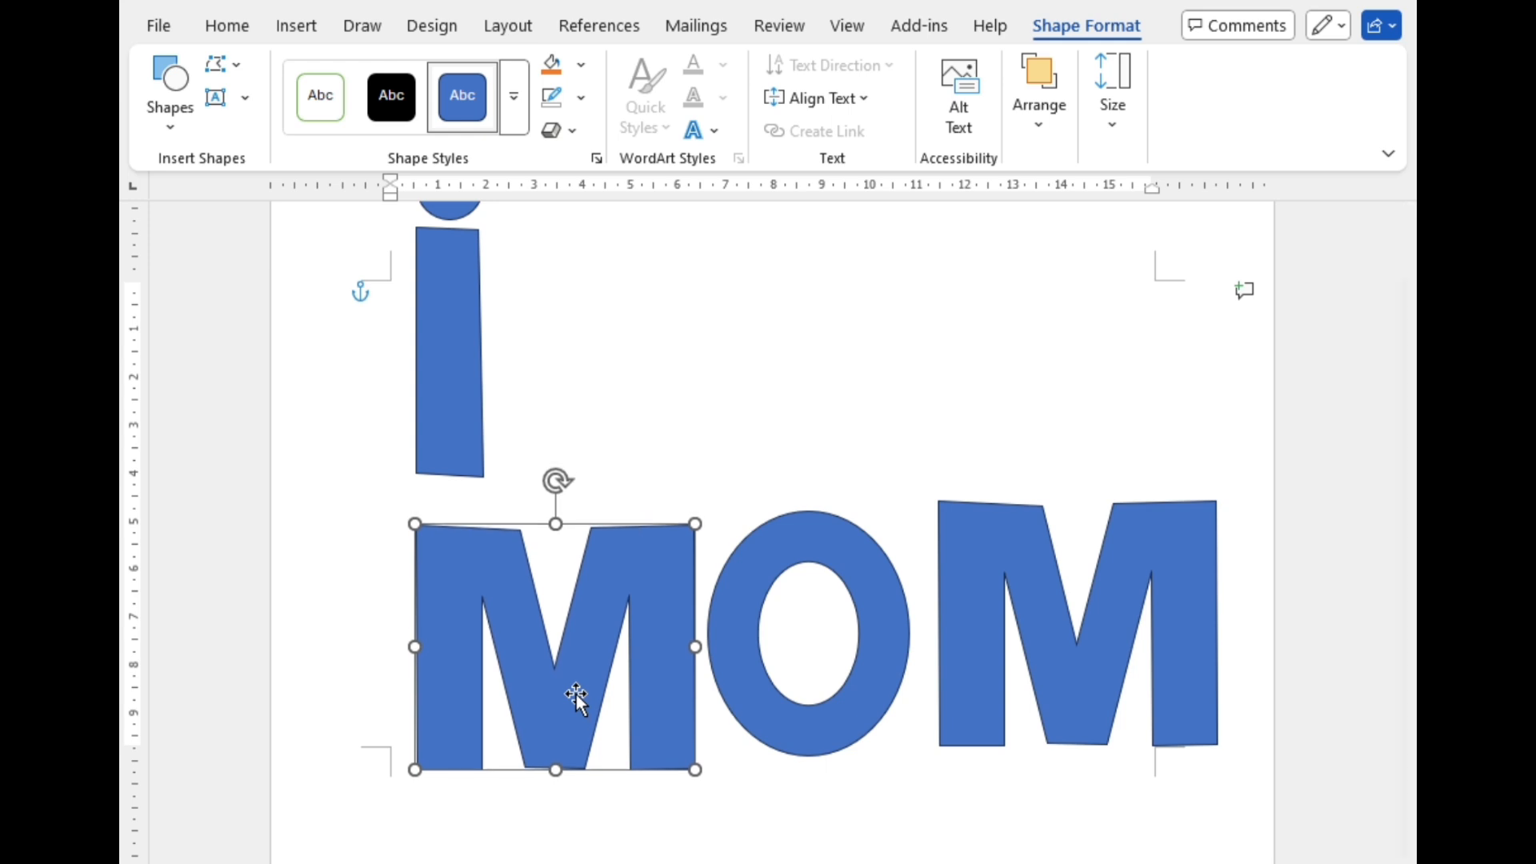
pyautogui.moveTo(576, 695); pyautogui.dragTo(545, 696)
pyautogui.moveTo(745, 698)
pyautogui.mouseDown()
pyautogui.moveTo(745, 744)
pyautogui.moveTo(747, 723)
pyautogui.mouseUp()
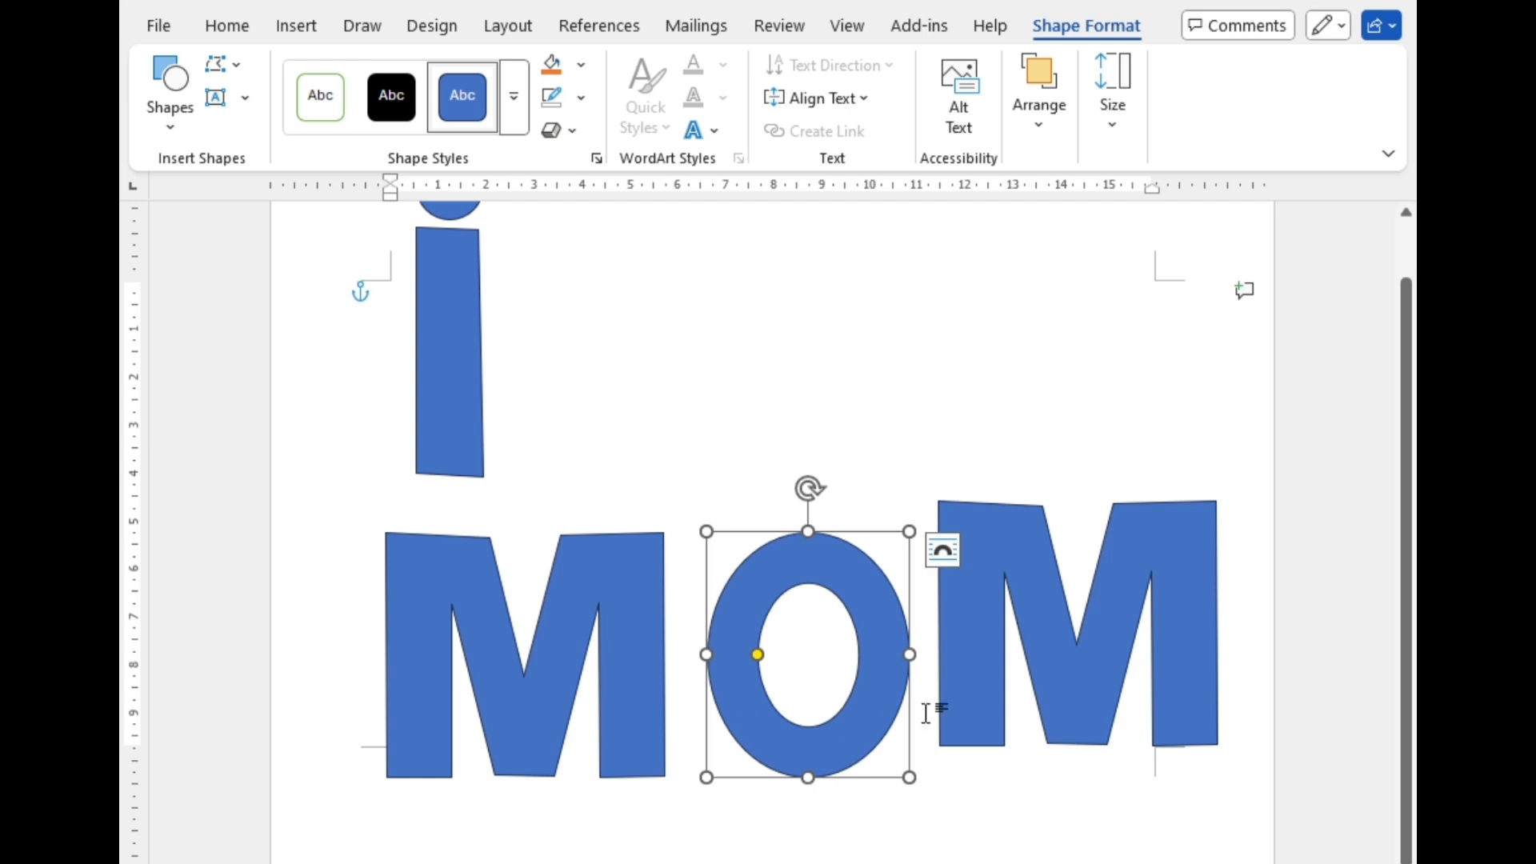
pyautogui.moveTo(1053, 665); pyautogui.dragTo(1058, 700)
# Step: Align the bar with the left edge of the left M and center the dot just above the bar
pyautogui.moveTo(440, 397); pyautogui.dragTo(408, 435)
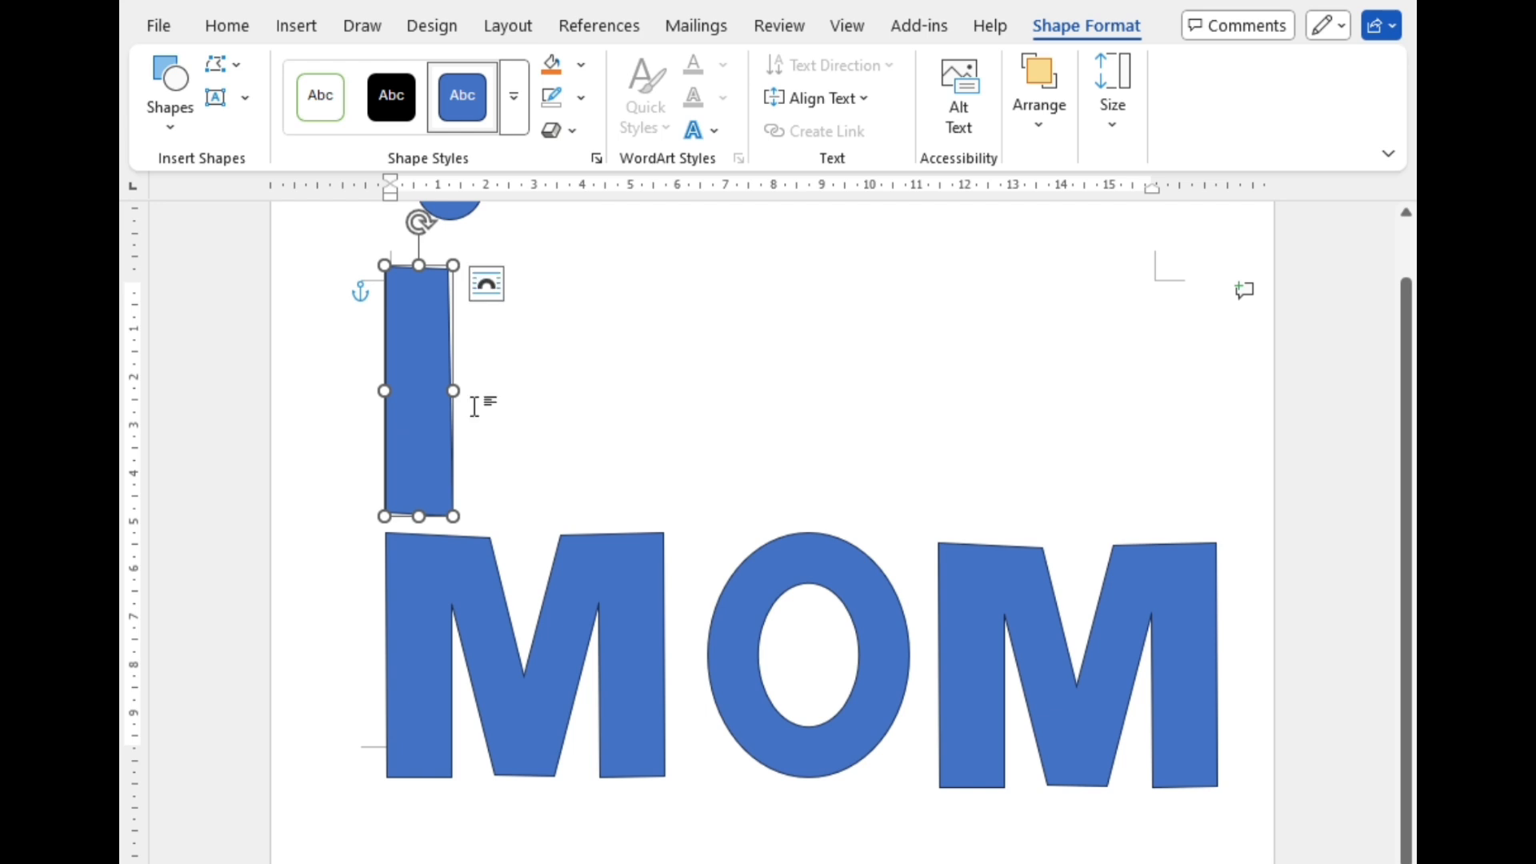
pyautogui.click(781, 343)
pyautogui.scroll(1, 618, 315)
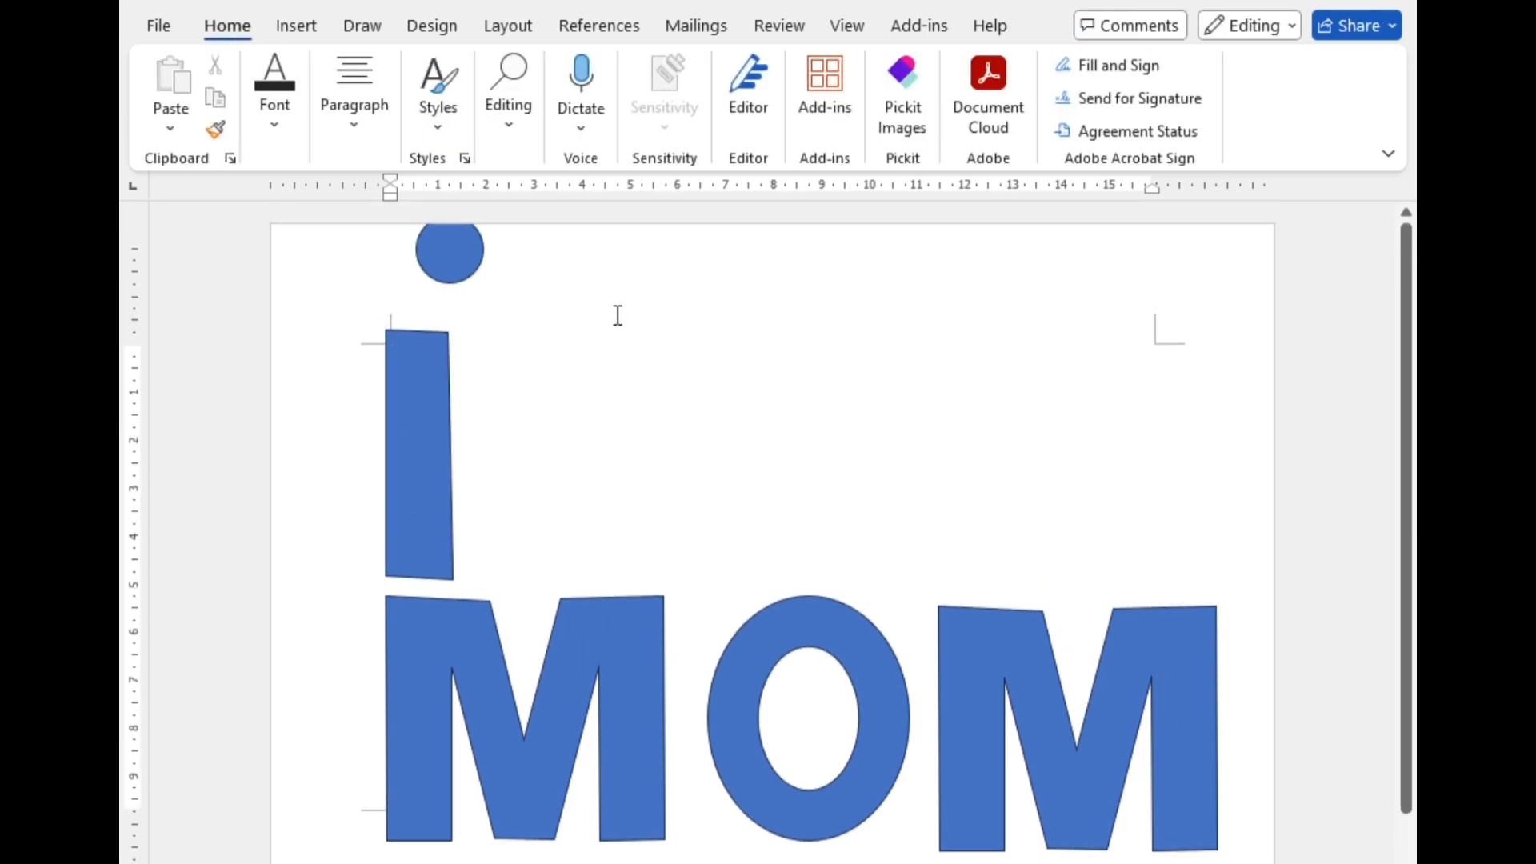
pyautogui.click(450, 260)
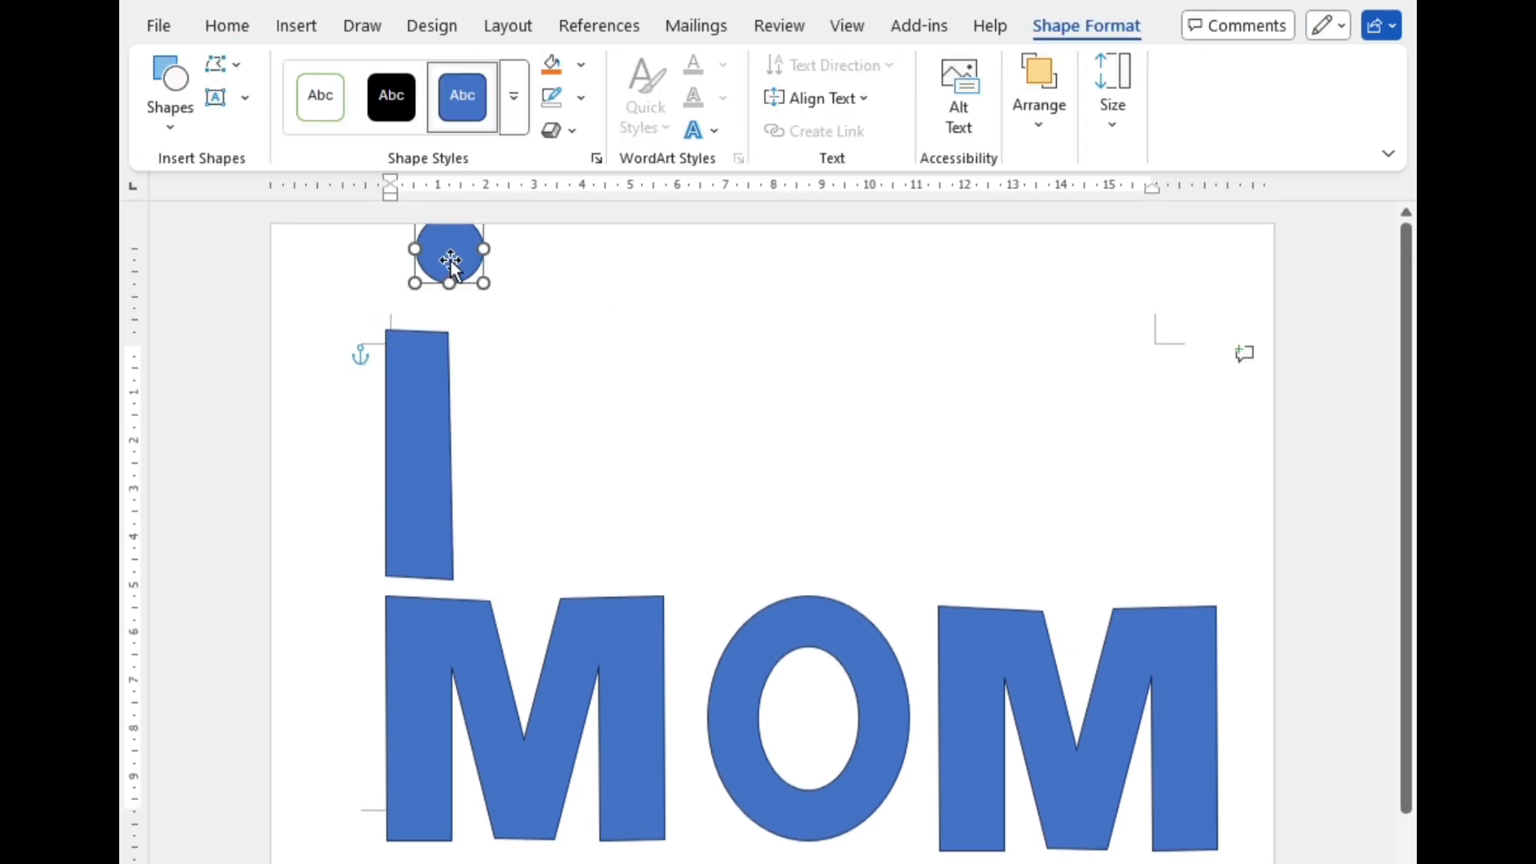
pyautogui.moveTo(447, 259); pyautogui.dragTo(415, 293)
pyautogui.click(565, 343)
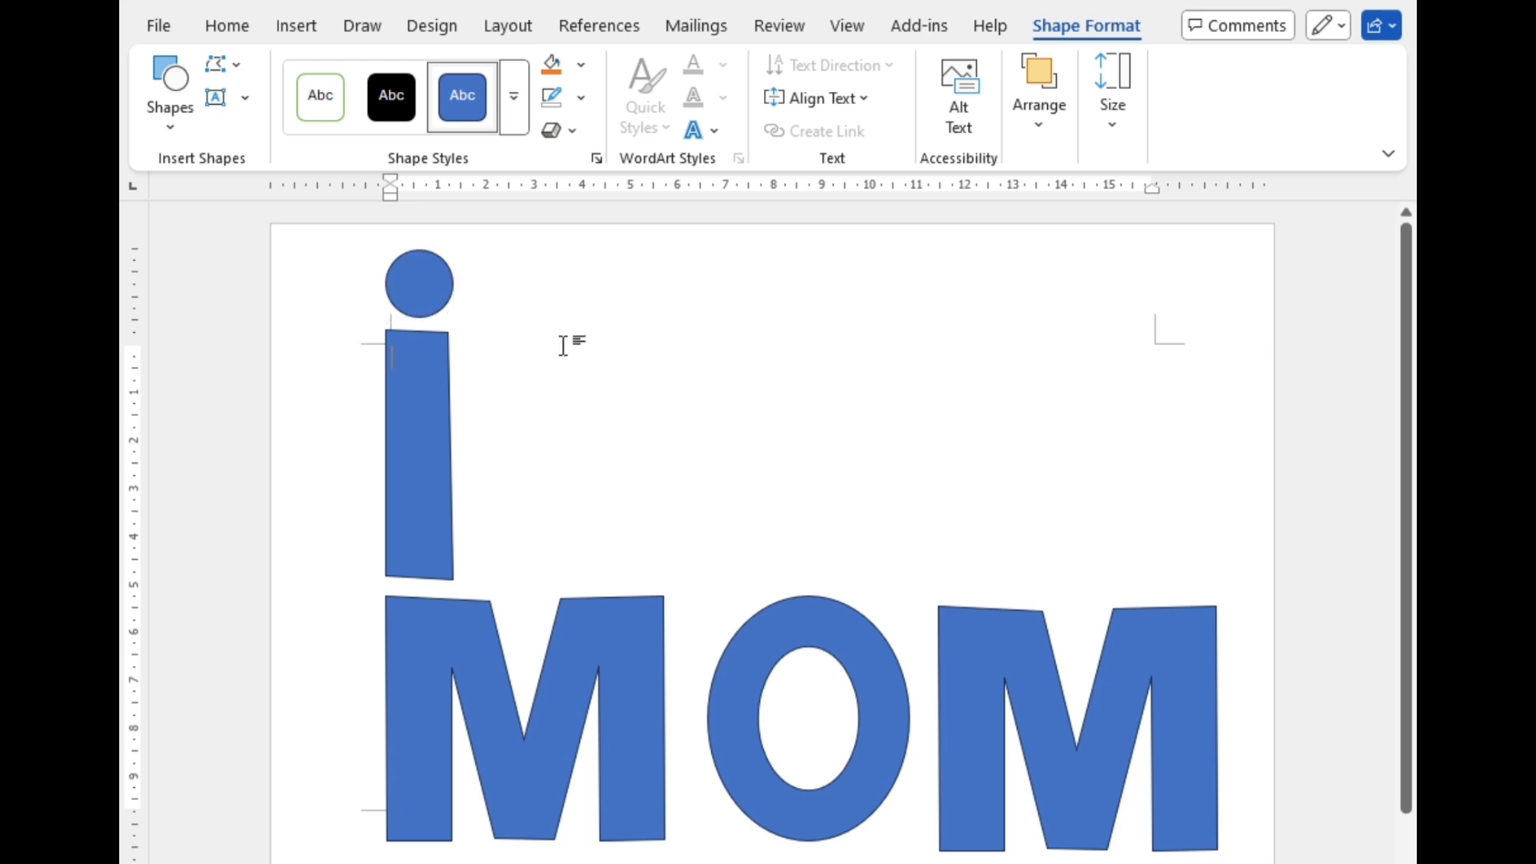
# Step: Group the dot, the bar and the three MOM letters into a single object
pyautogui.click(429, 732)
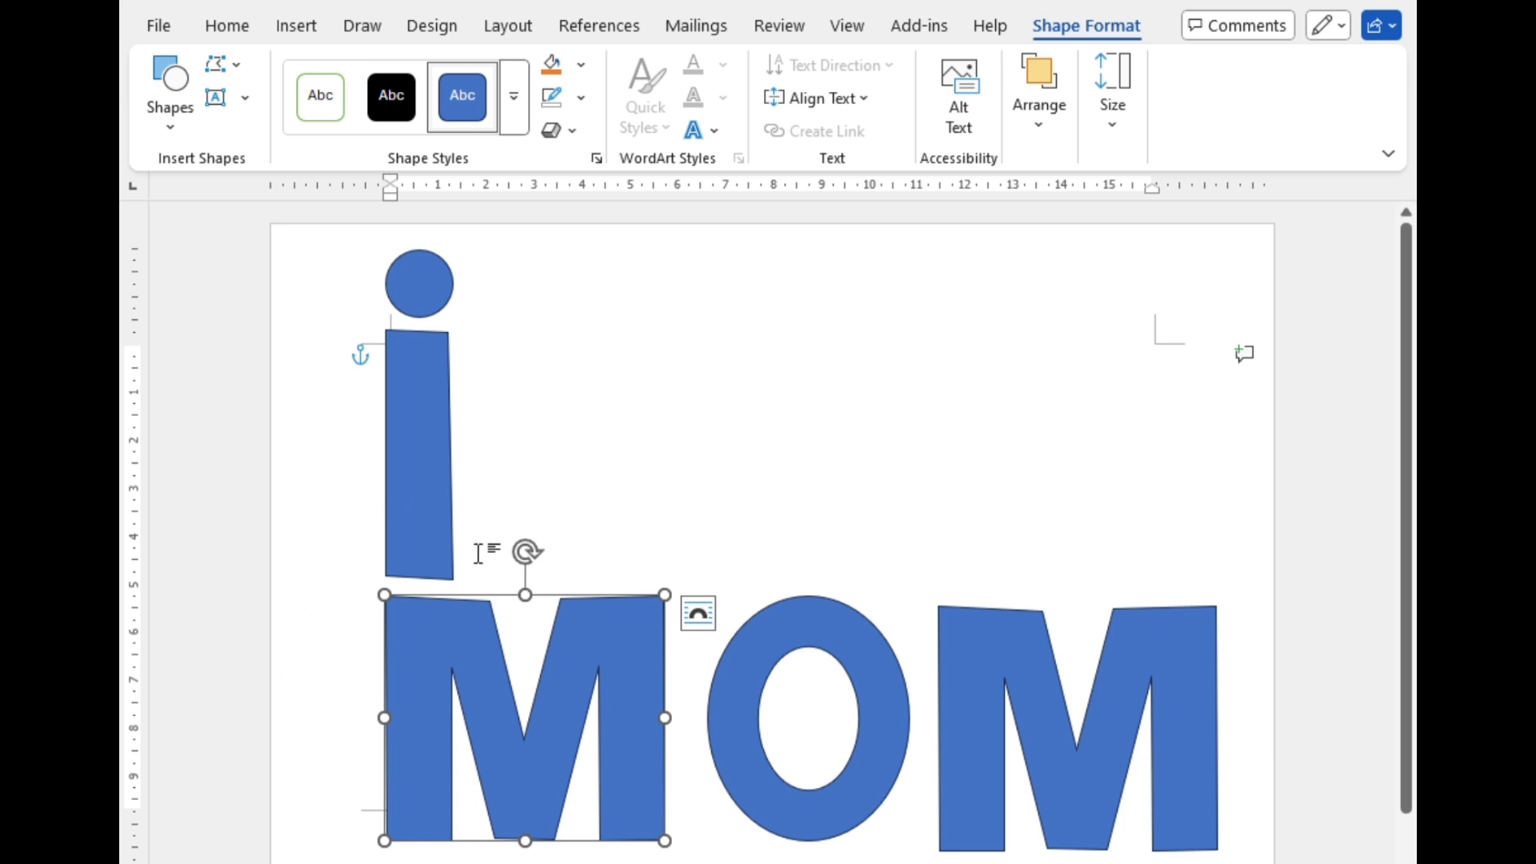
pyautogui.keyDown('shift'); pyautogui.click(421, 272); pyautogui.keyUp('shift')
pyautogui.keyDown('shift'); pyautogui.click(420, 448); pyautogui.keyUp('shift')
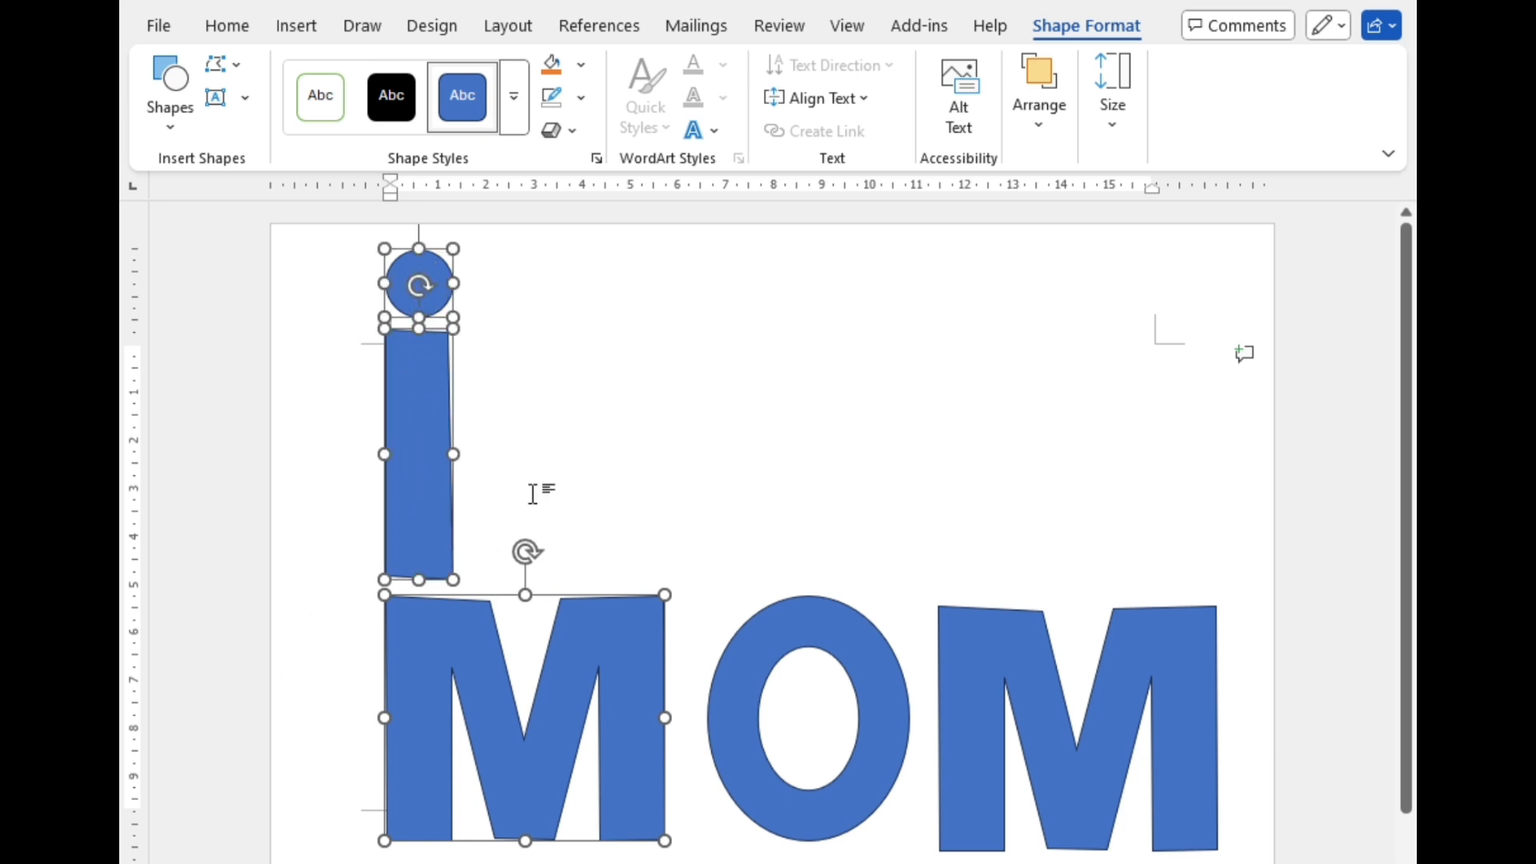
pyautogui.keyDown('shift'); pyautogui.click(744, 656); pyautogui.keyUp('shift')
pyautogui.keyDown('shift'); pyautogui.click(1081, 727); pyautogui.keyUp('shift')
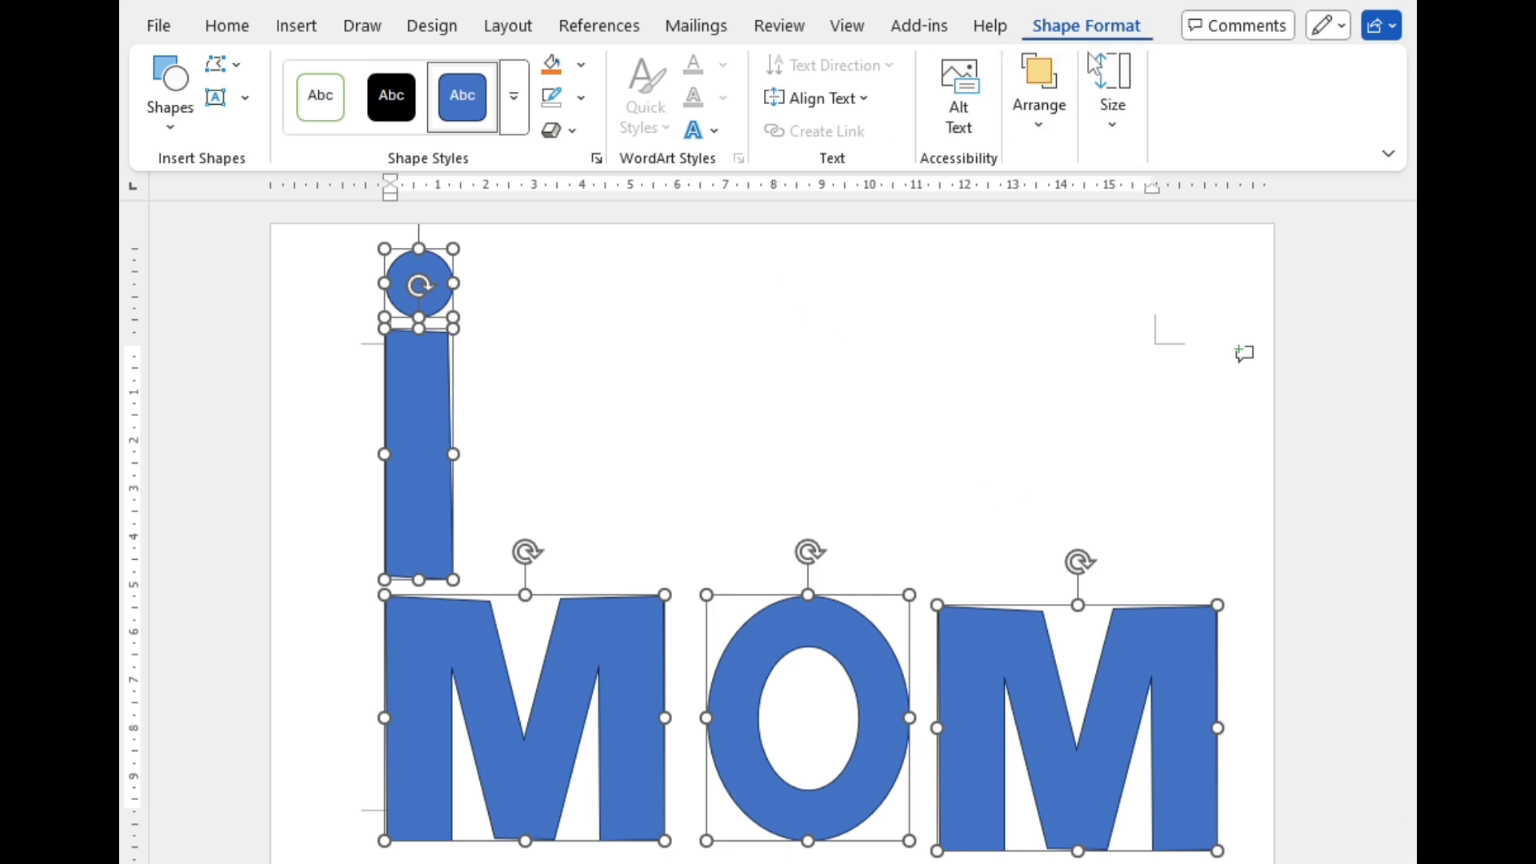
pyautogui.click(1063, 123)
pyautogui.click(1342, 187)
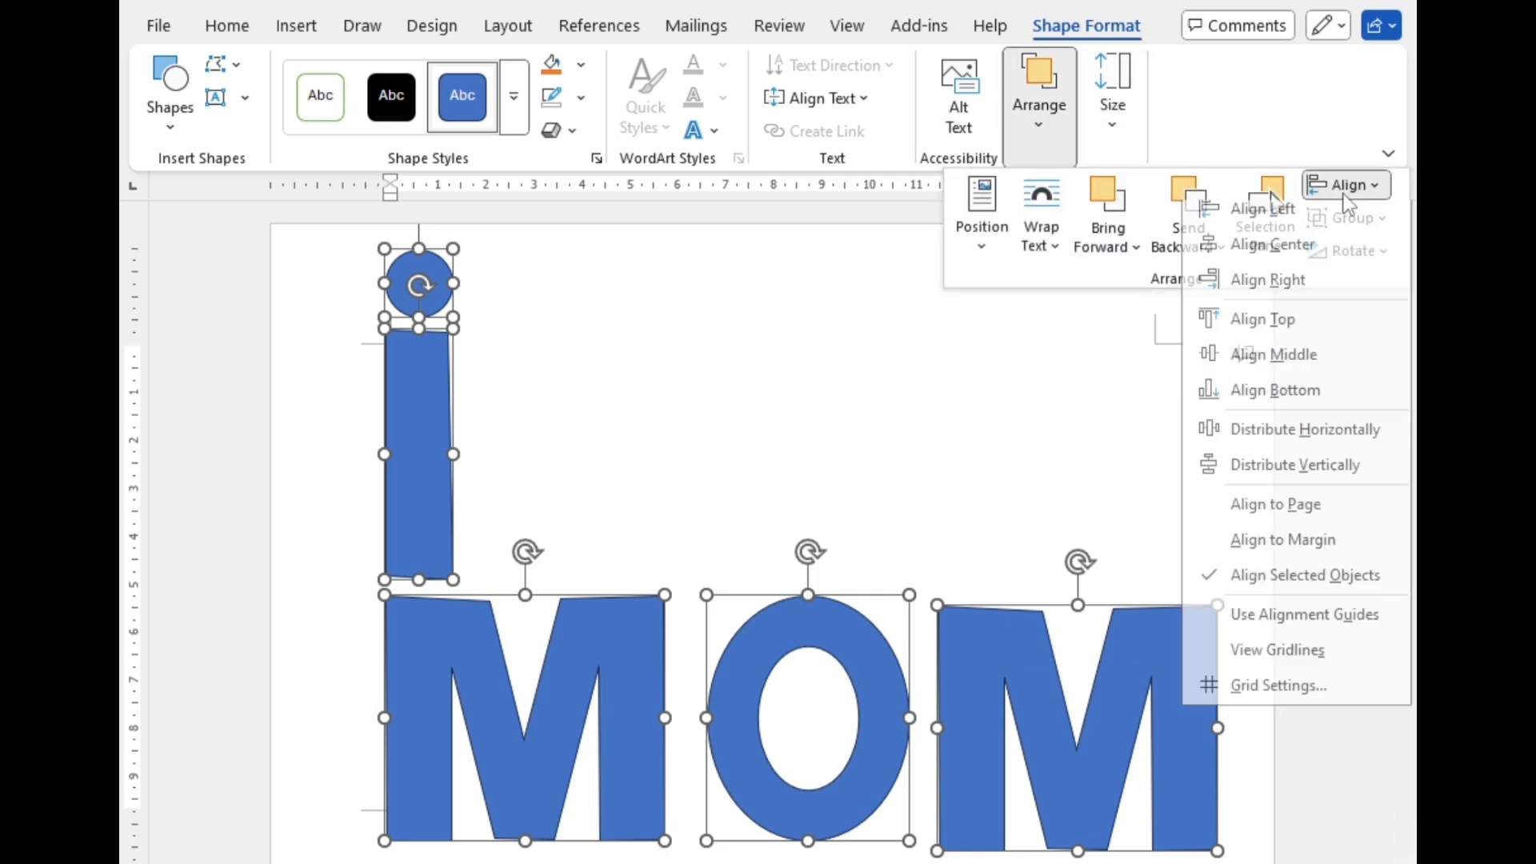
pyautogui.click(1347, 187)
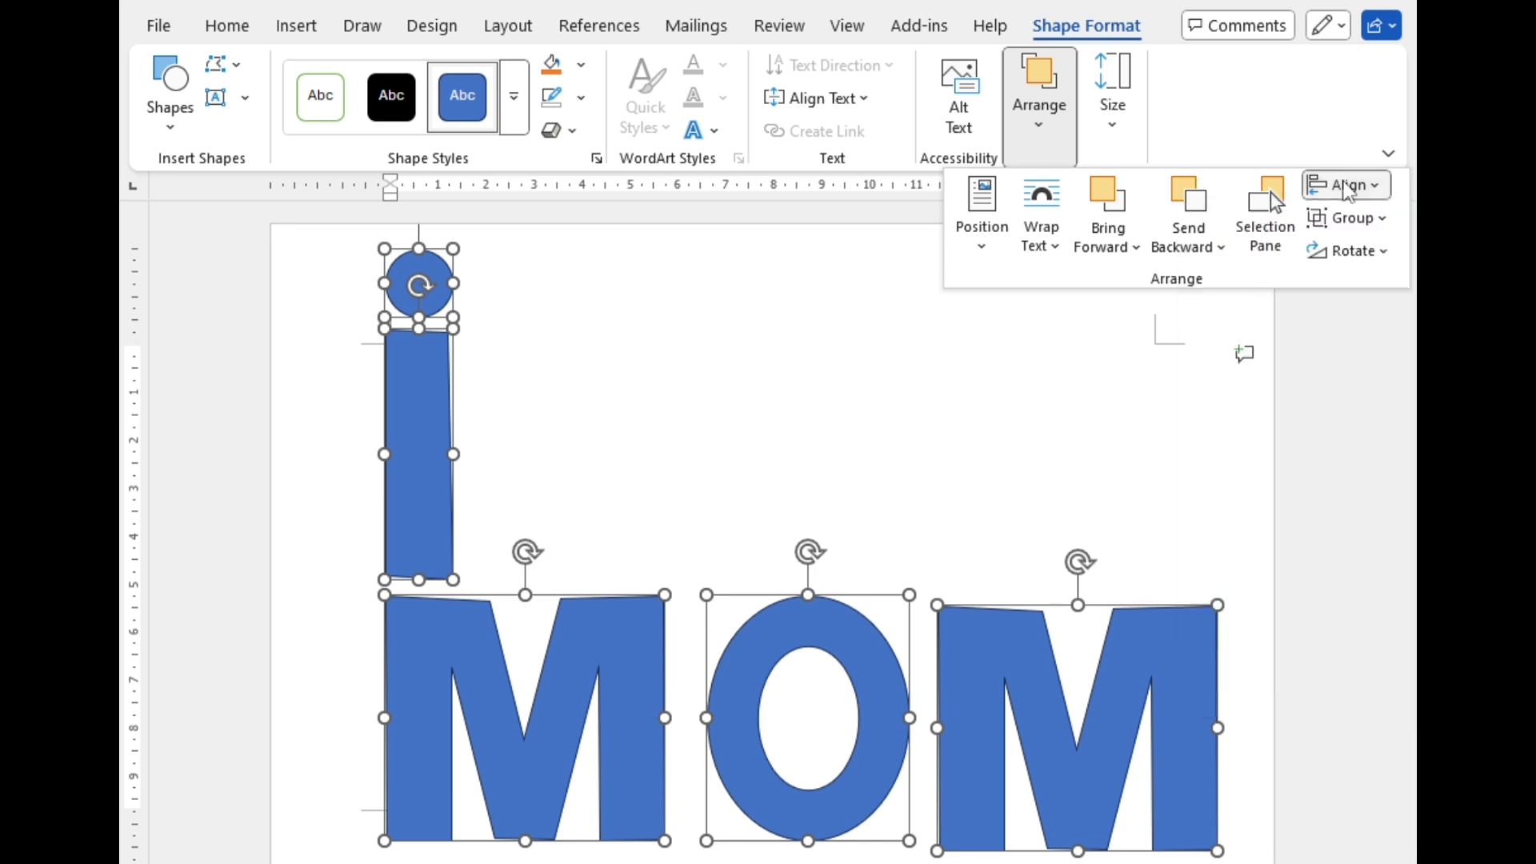
pyautogui.click(1348, 218)
pyautogui.click(1341, 250)
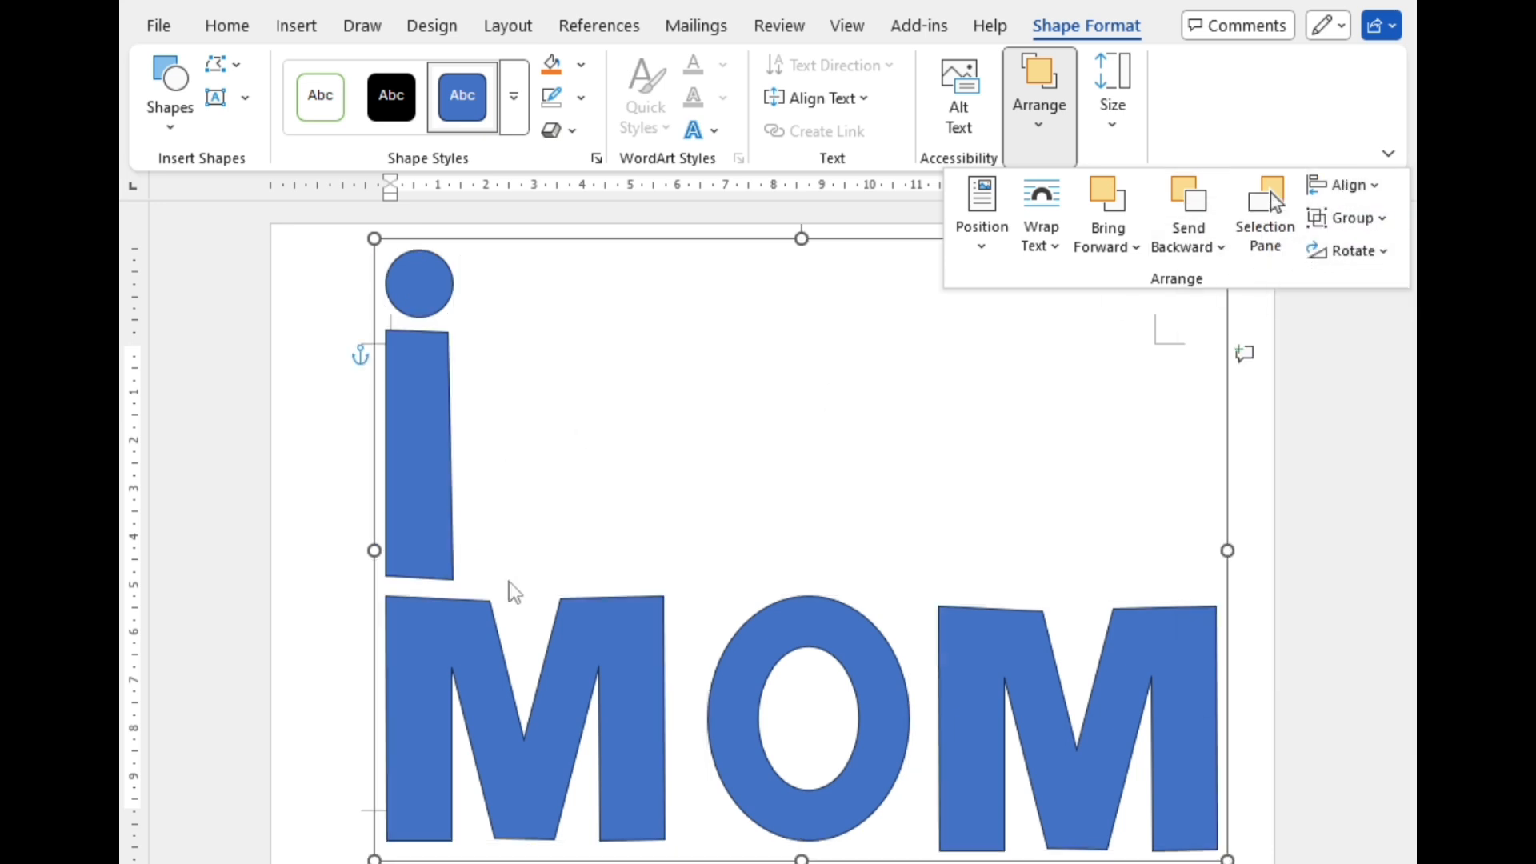
# Step: Remove the outline from the grouped i and MOM lettering
pyautogui.click(1096, 28)
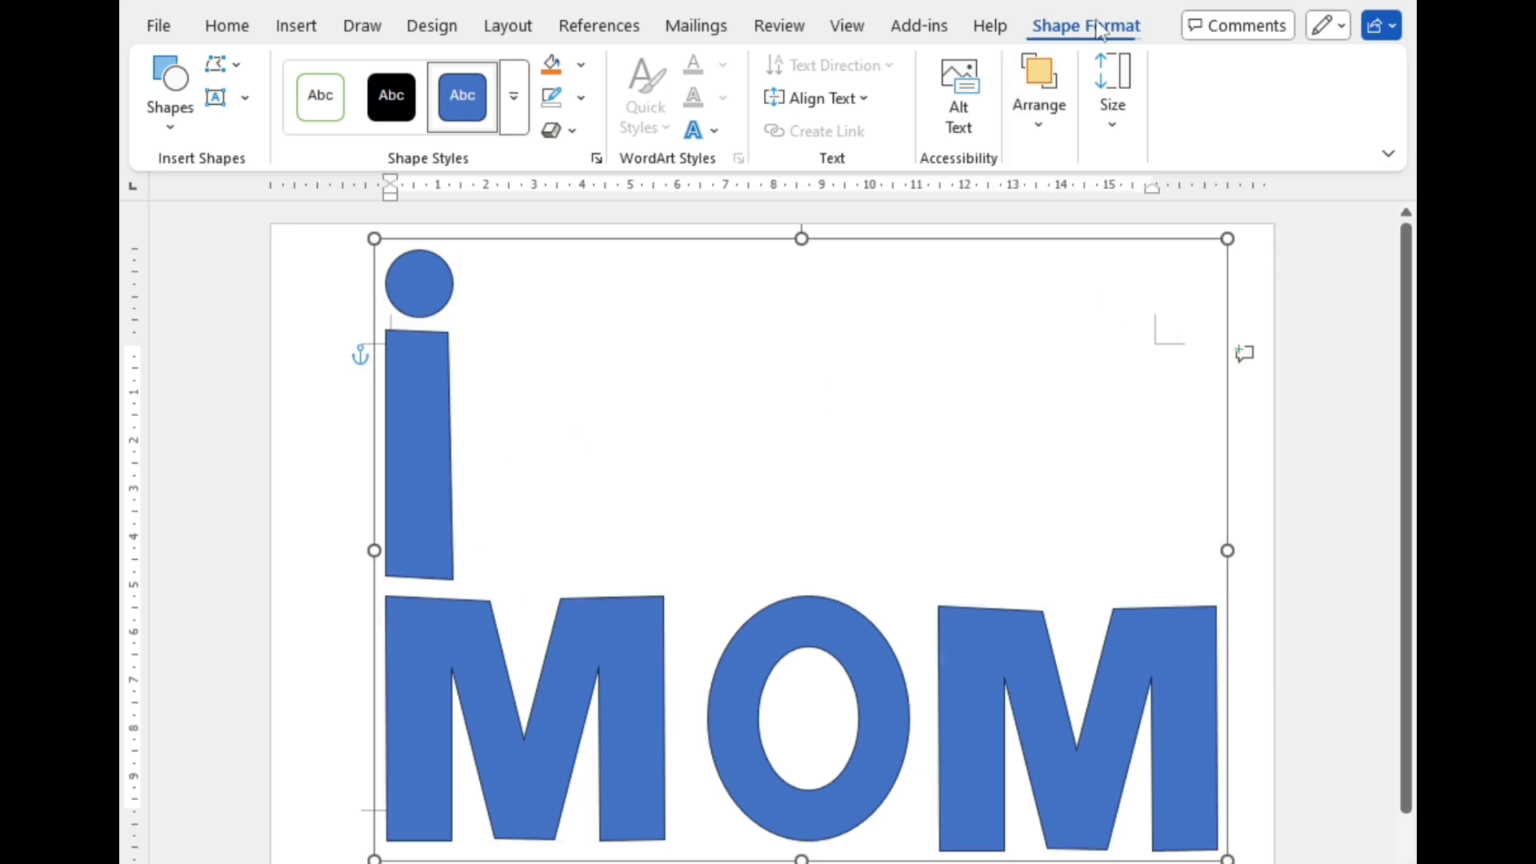
pyautogui.click(581, 96)
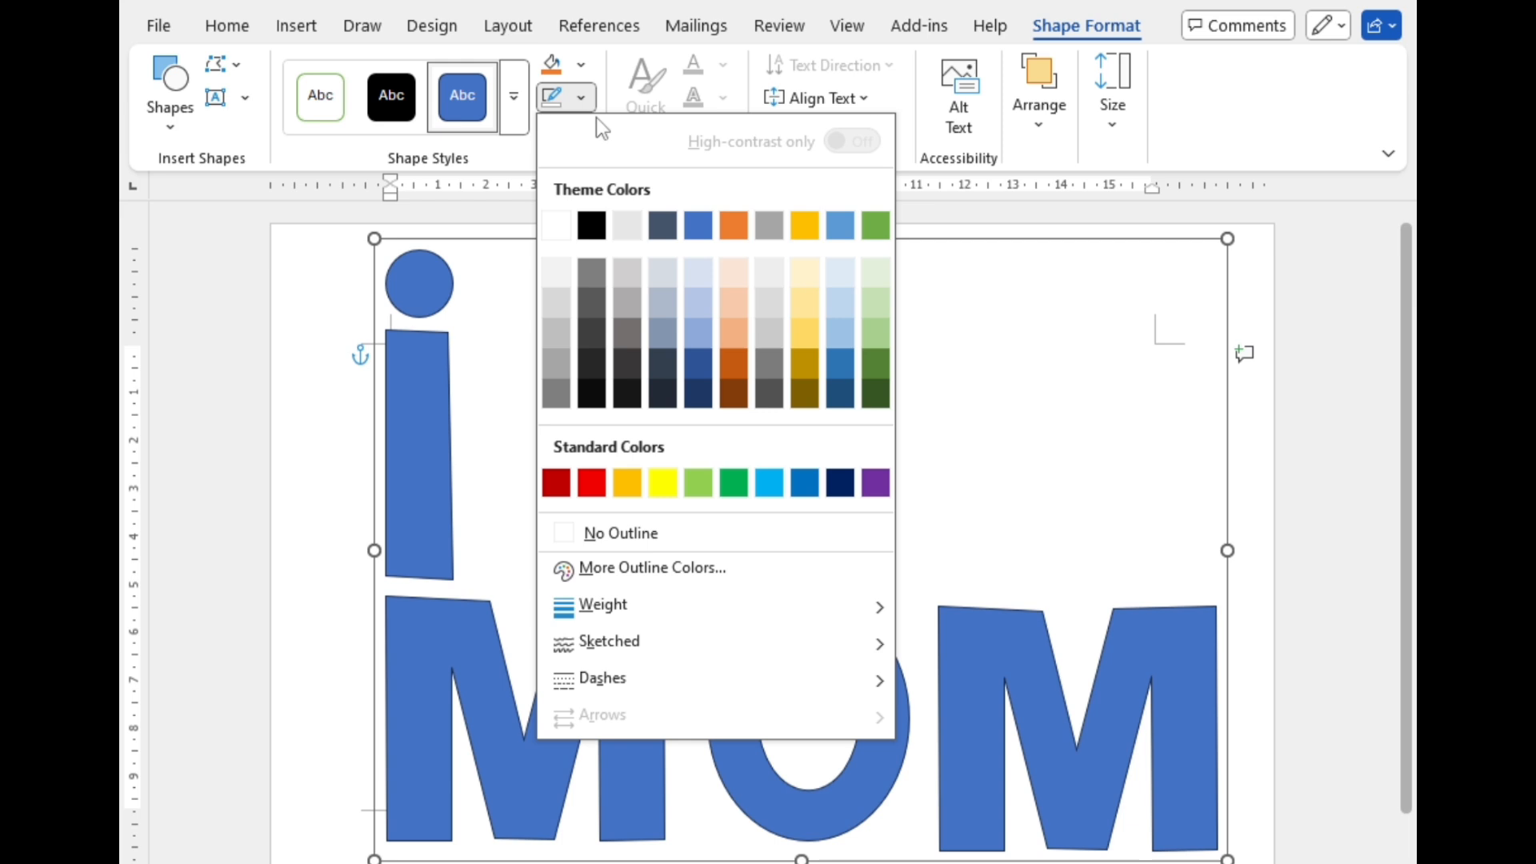
pyautogui.click(601, 534)
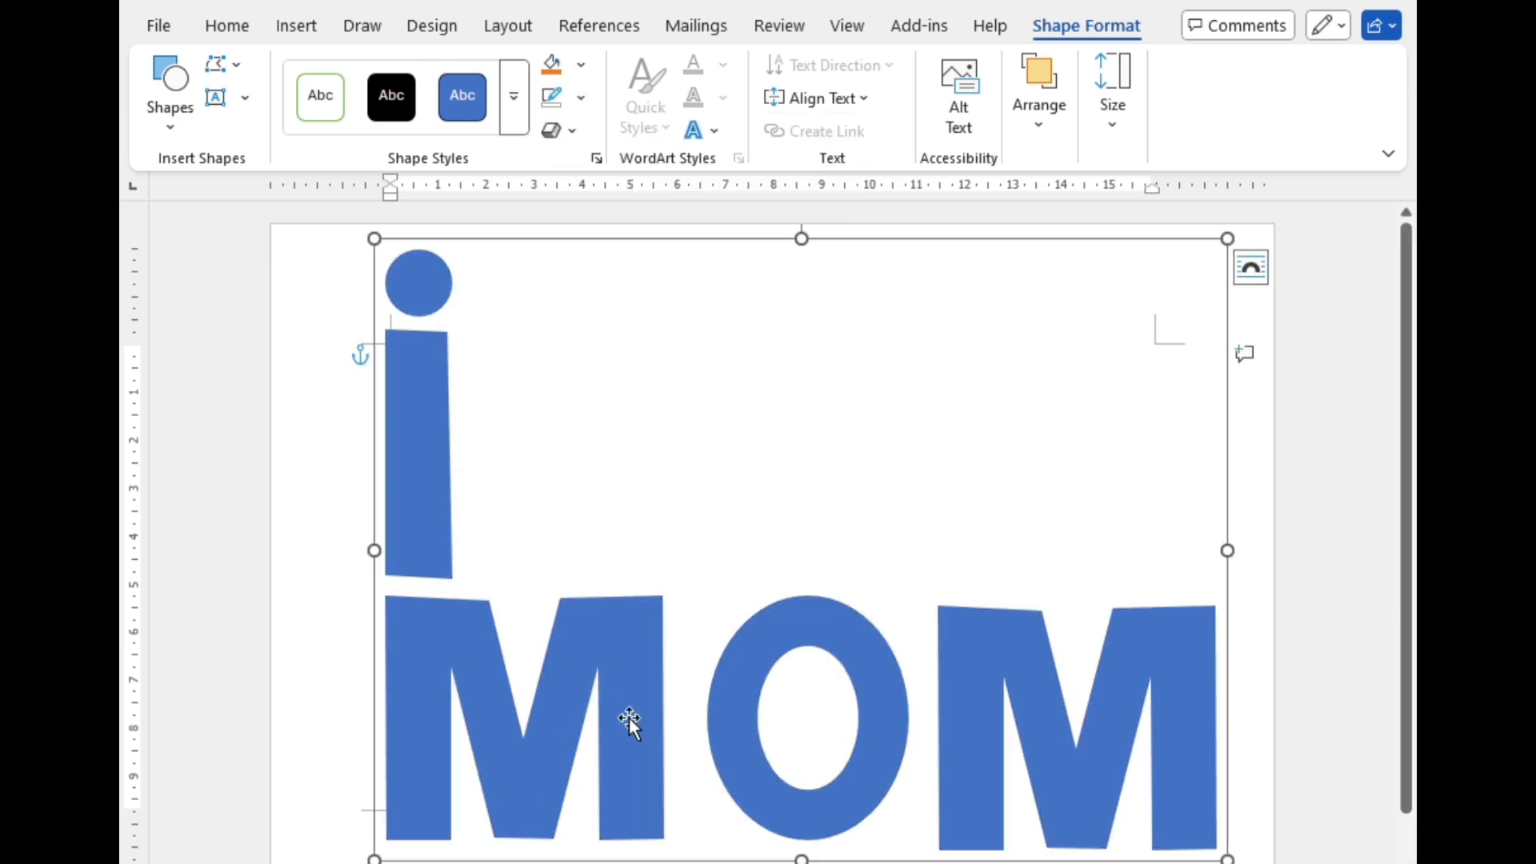
pyautogui.click(555, 548)
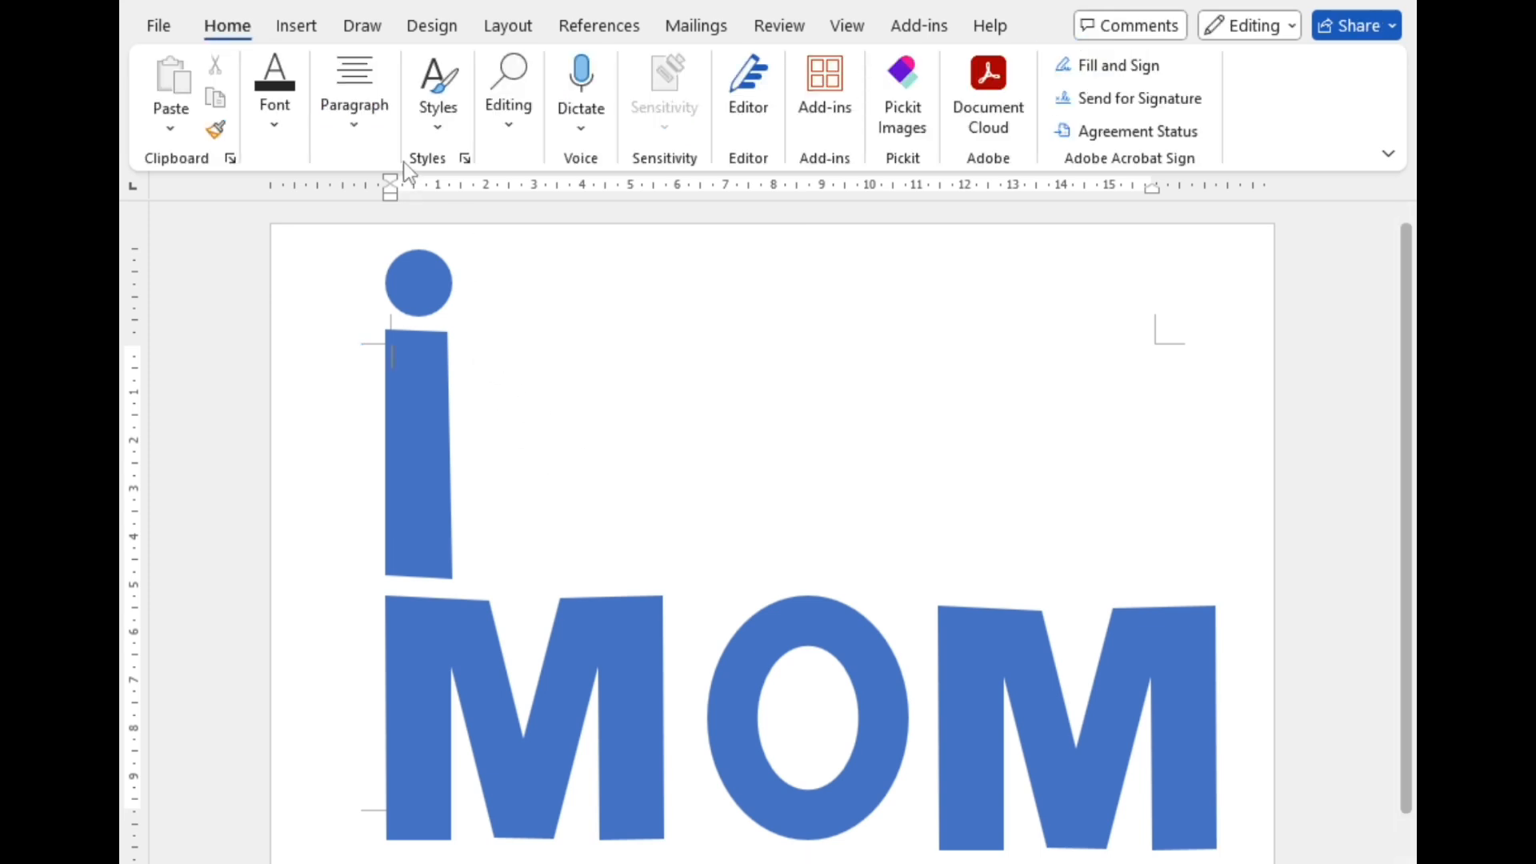
# Step: Draw a heart shape about 4.8 cm high and 5.6 cm wide beside the i, above the MOM letters
pyautogui.click(296, 25)
pyautogui.click(398, 64)
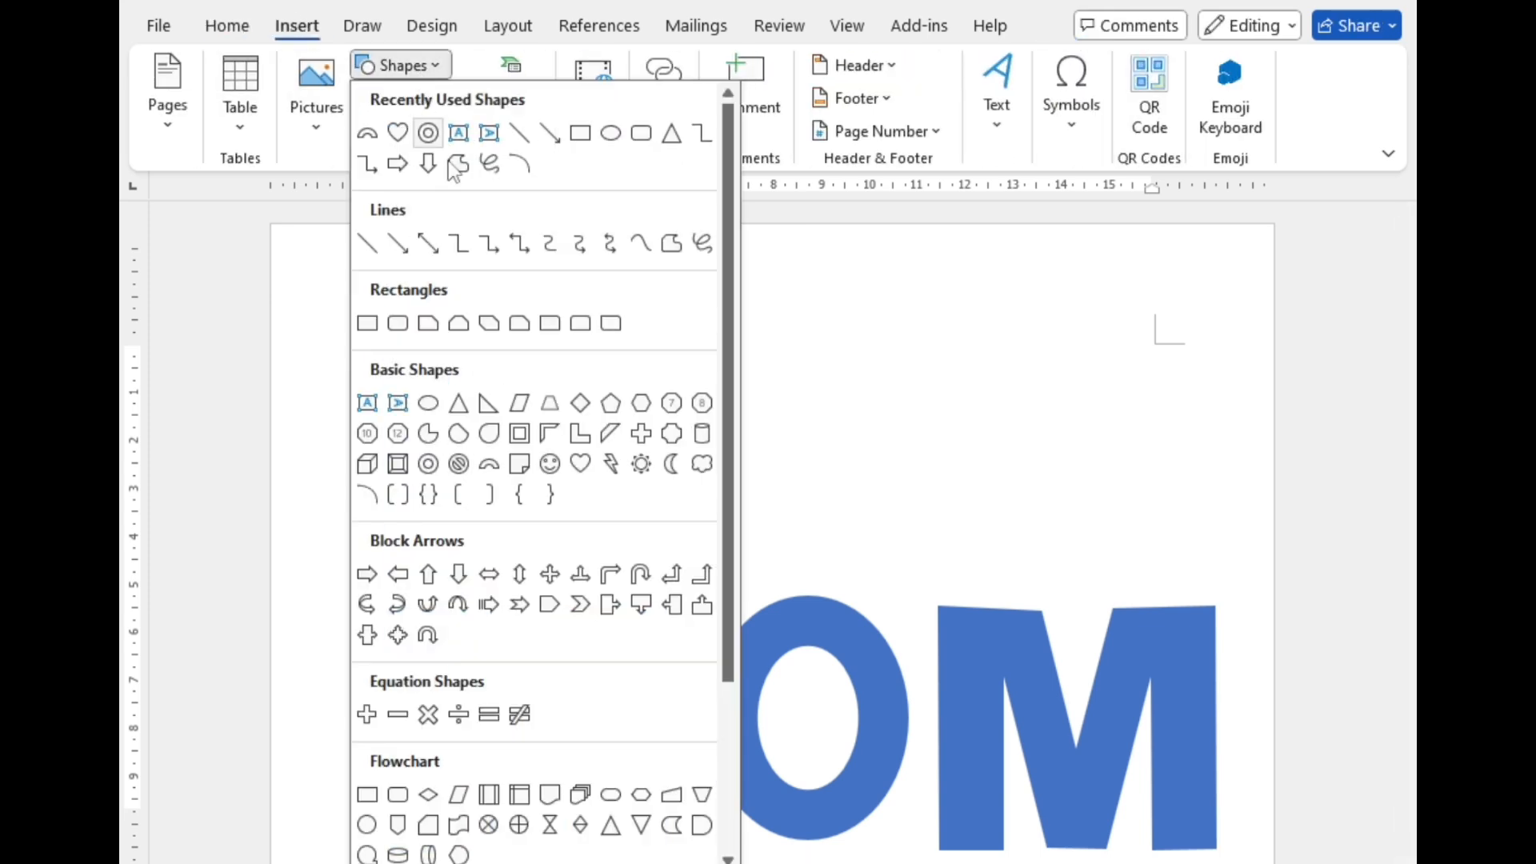
pyautogui.click(580, 464)
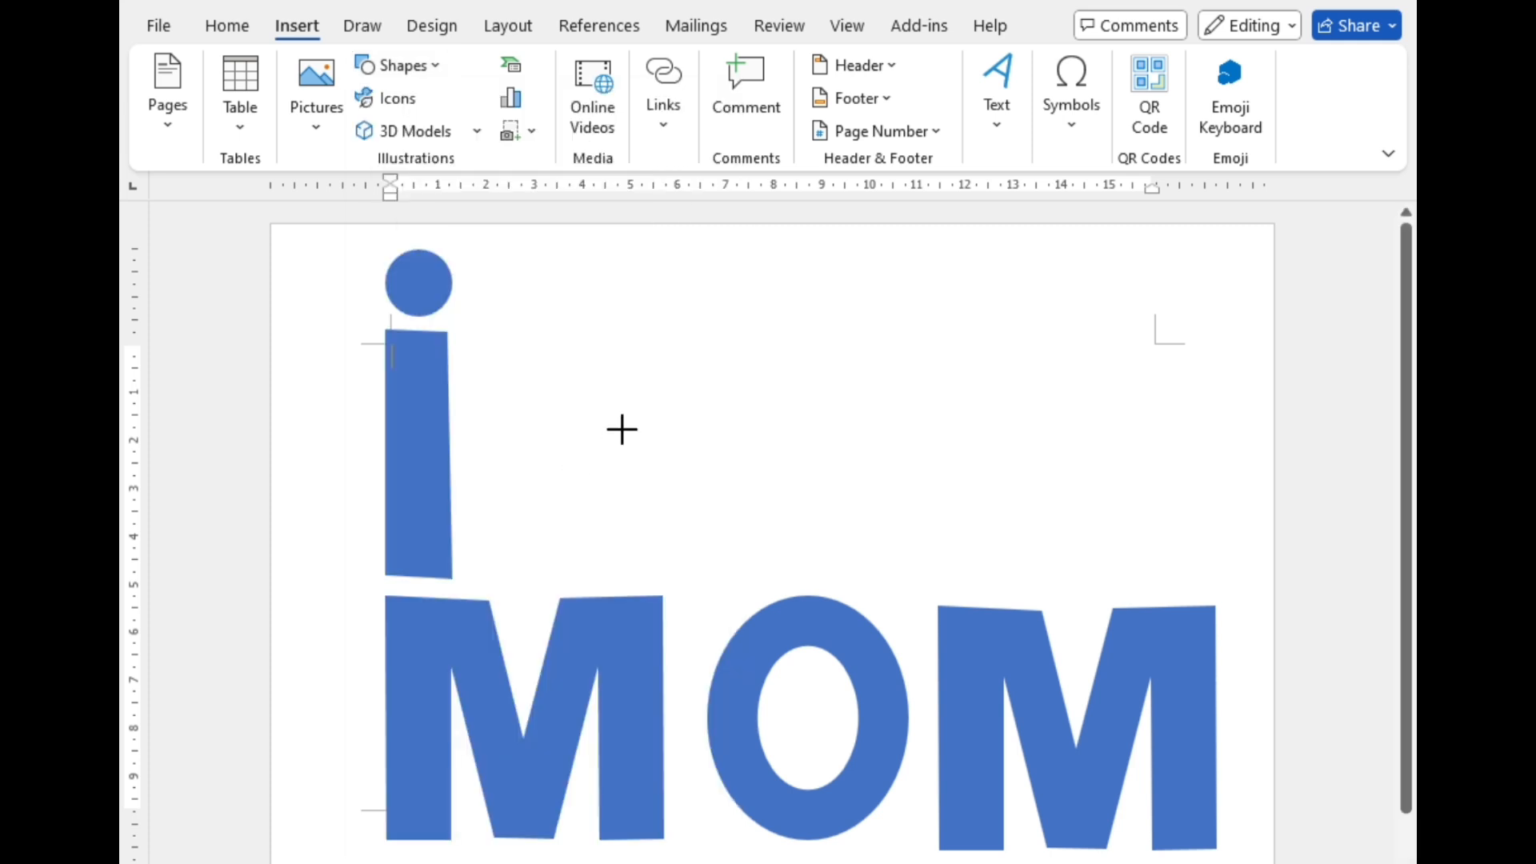
pyautogui.moveTo(578, 330); pyautogui.dragTo(847, 561)
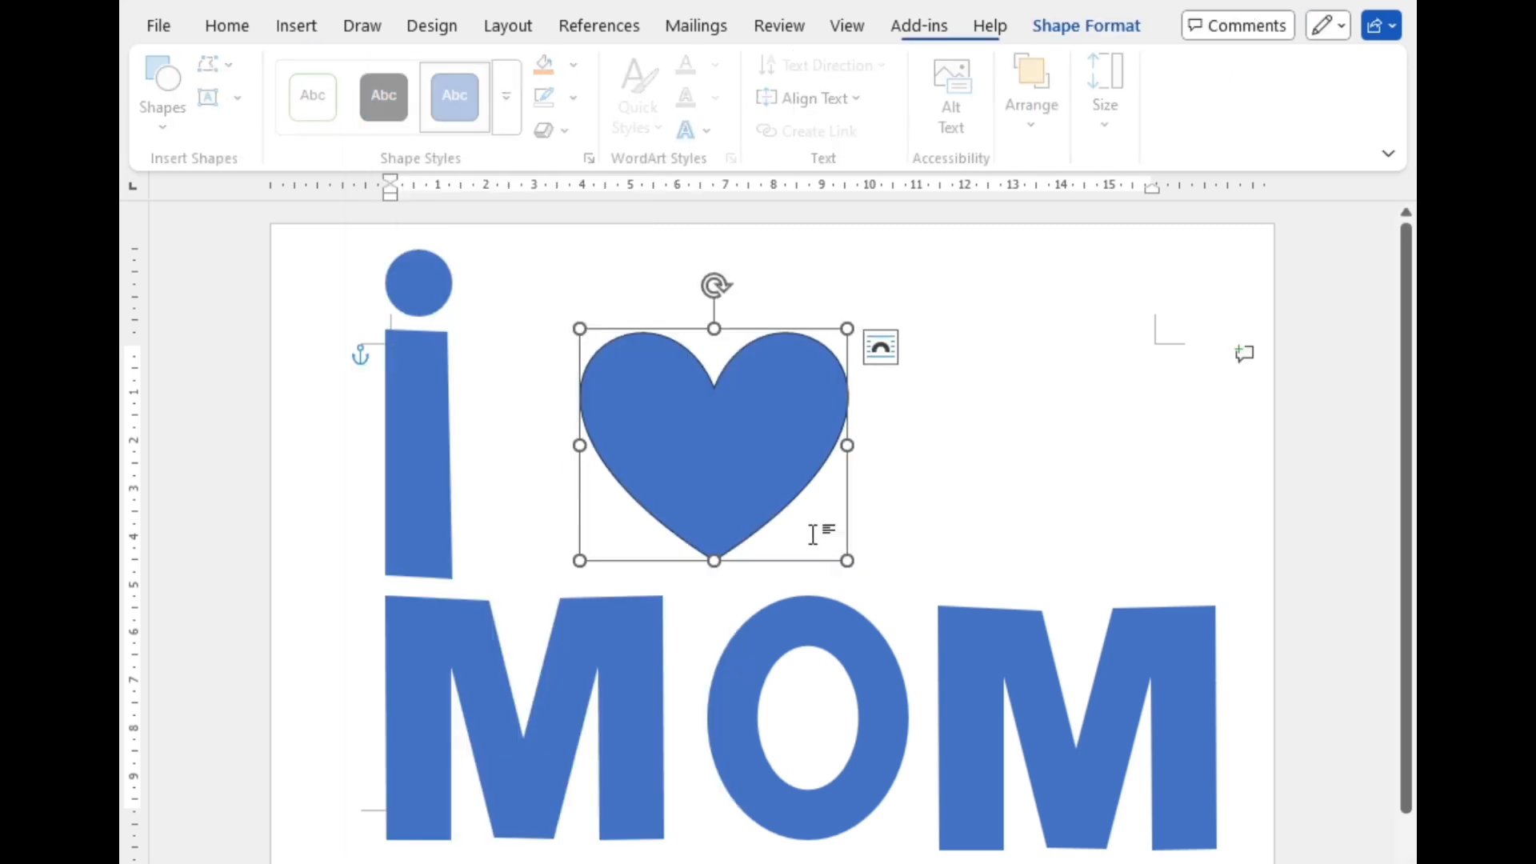
# Step: Set the heart's height to 5.1 cm
pyautogui.click(1113, 96)
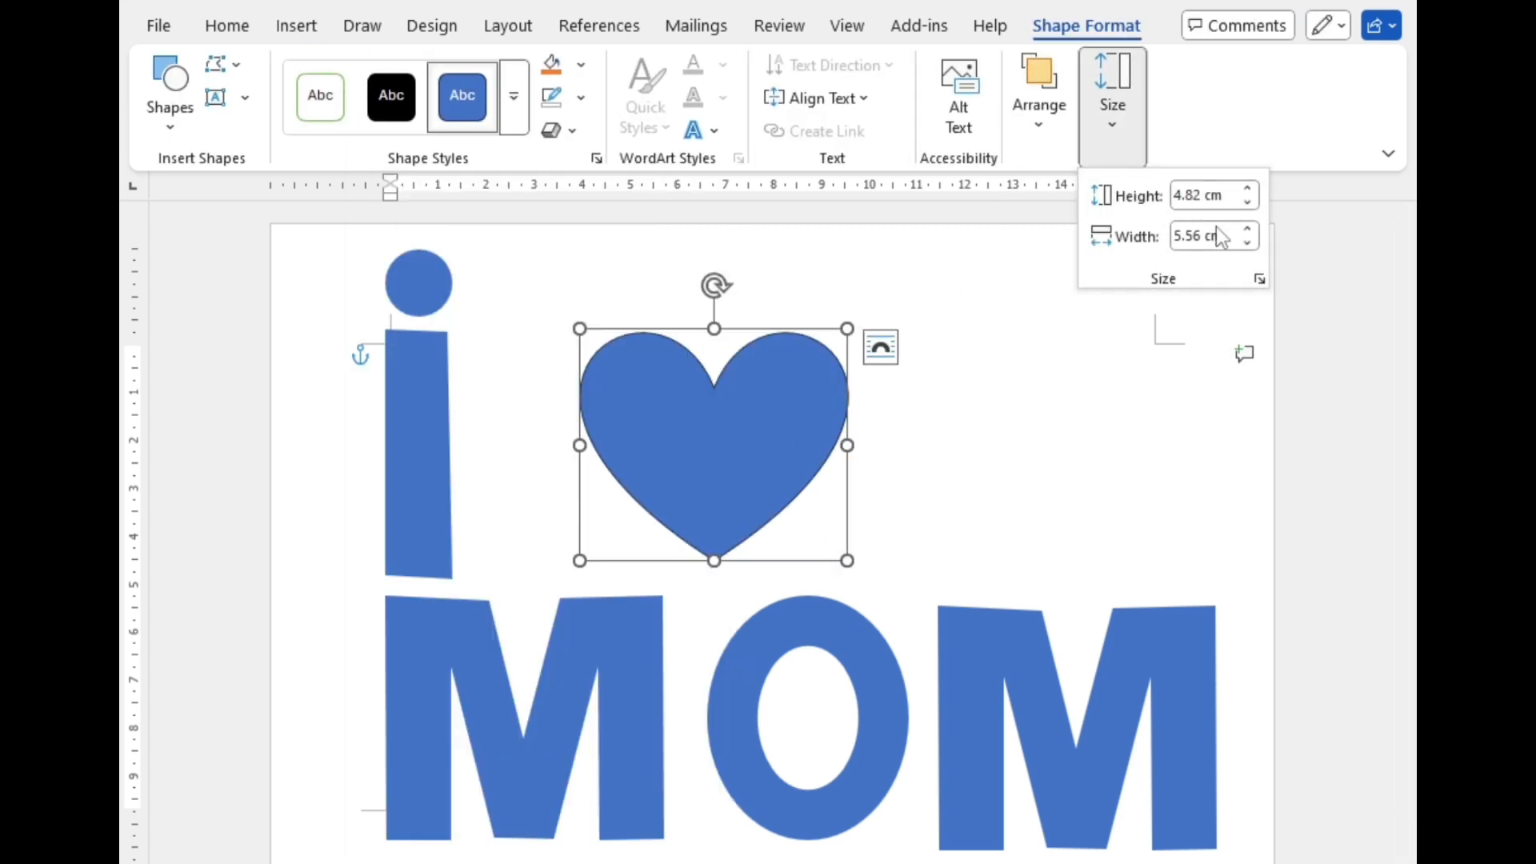
pyautogui.click(1247, 204)
pyautogui.click(1248, 189)
pyautogui.click(1248, 190)
pyautogui.click(1247, 189)
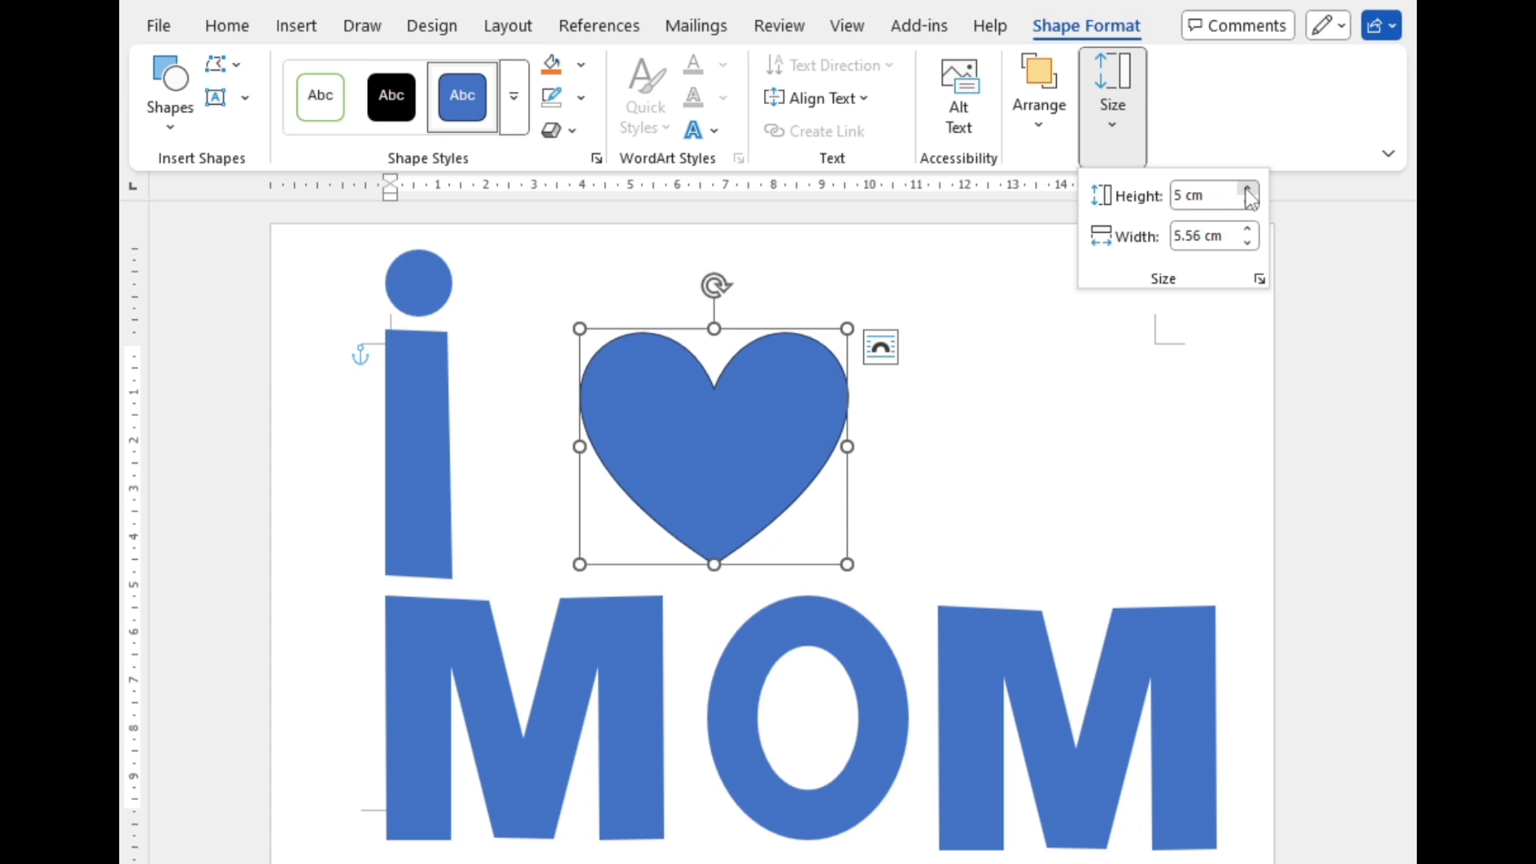
pyautogui.click(1247, 190)
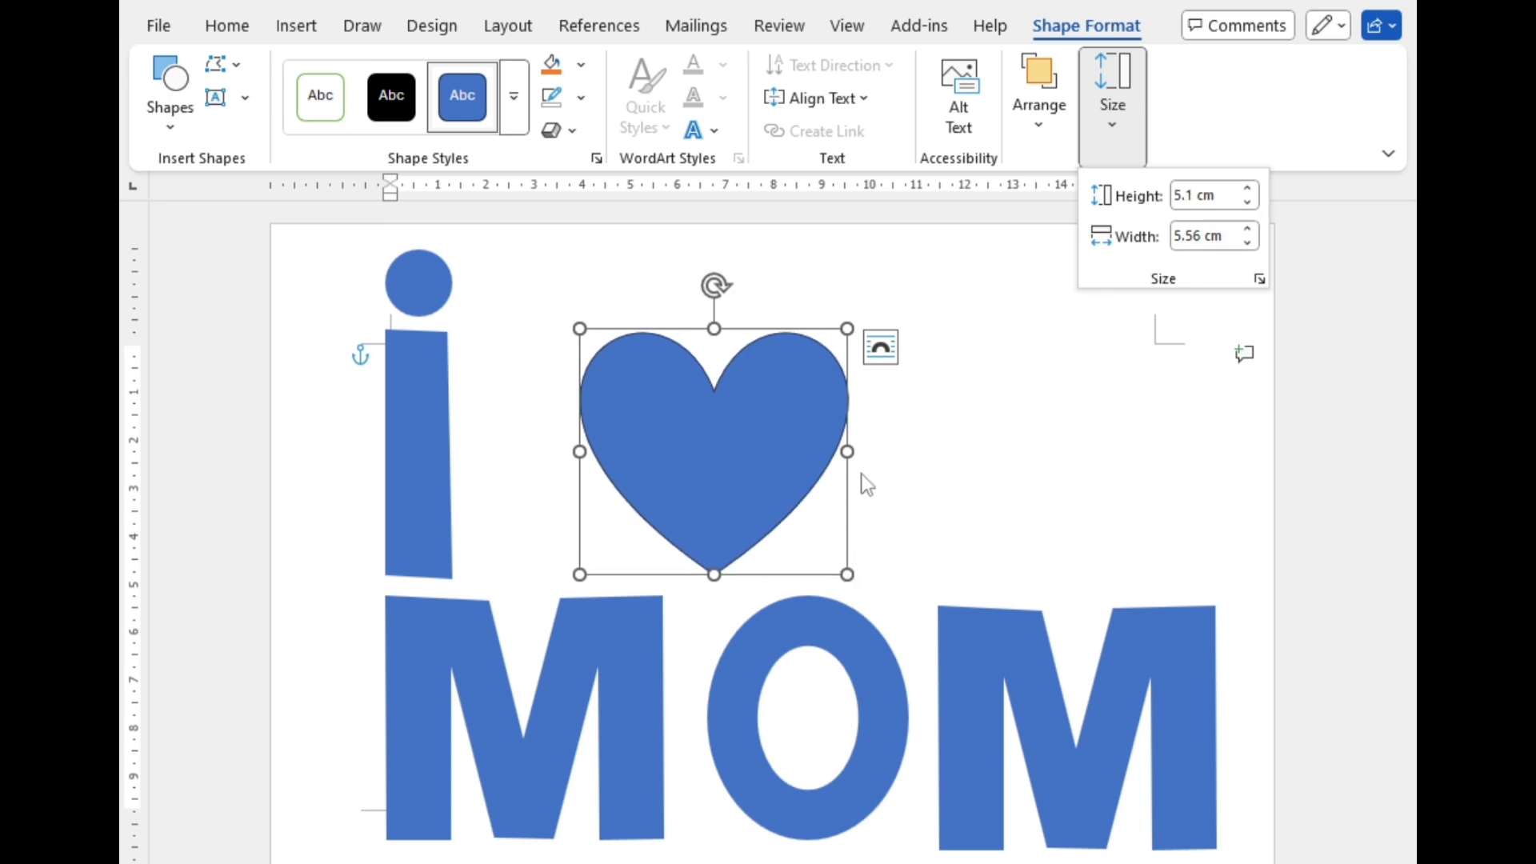
# Step: Widen the heart by about 1 cm and shift it slightly left toward the i
pyautogui.moveTo(847, 452); pyautogui.dragTo(895, 460)
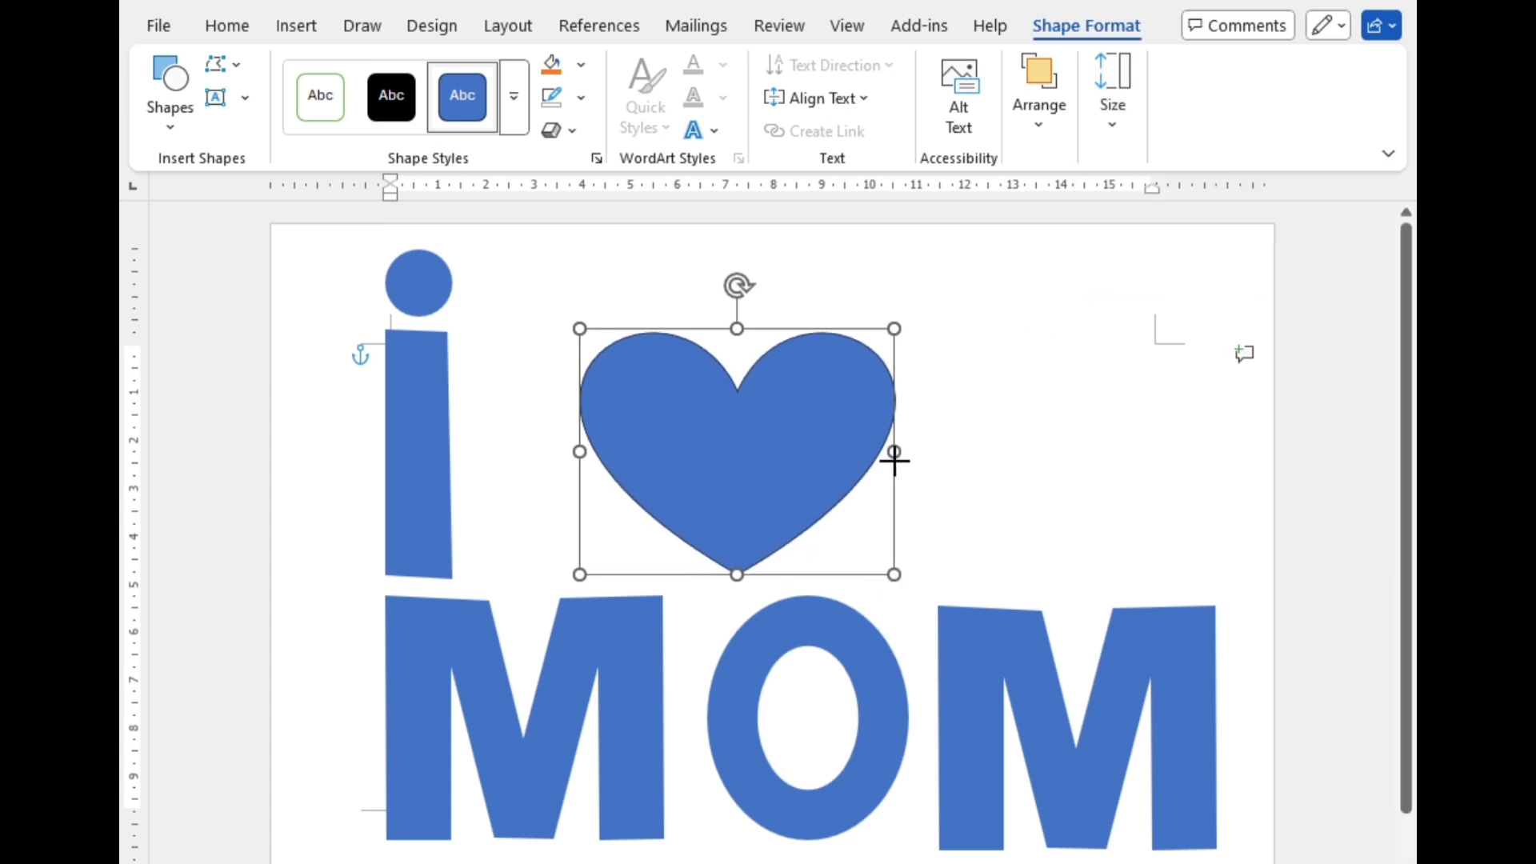
pyautogui.moveTo(801, 453)
pyautogui.mouseDown()
pyautogui.moveTo(638, 446)
pyautogui.moveTo(803, 450)
pyautogui.mouseUp()
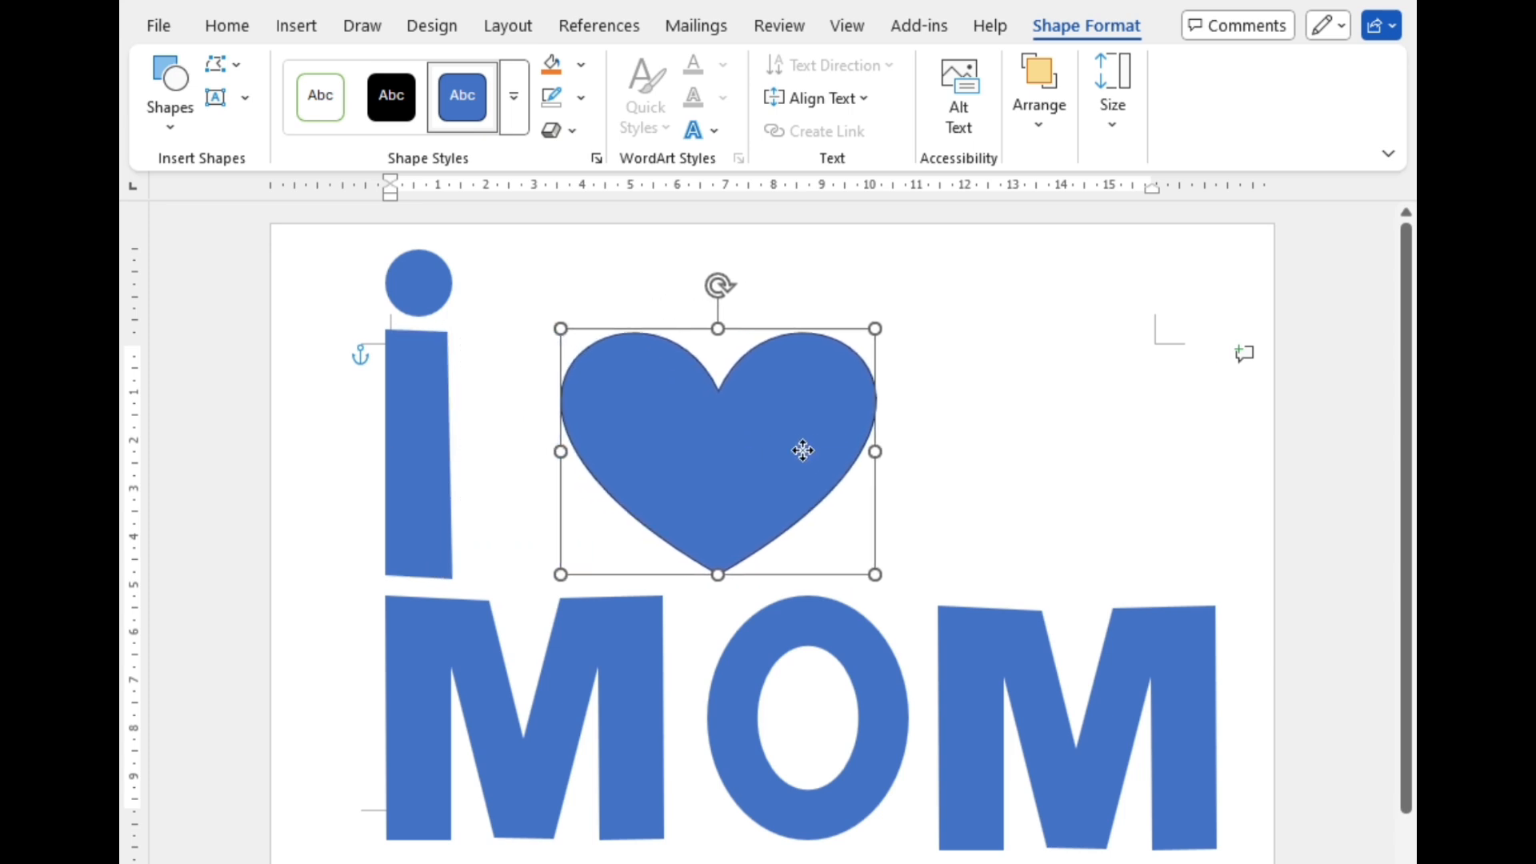
pyautogui.click(986, 472)
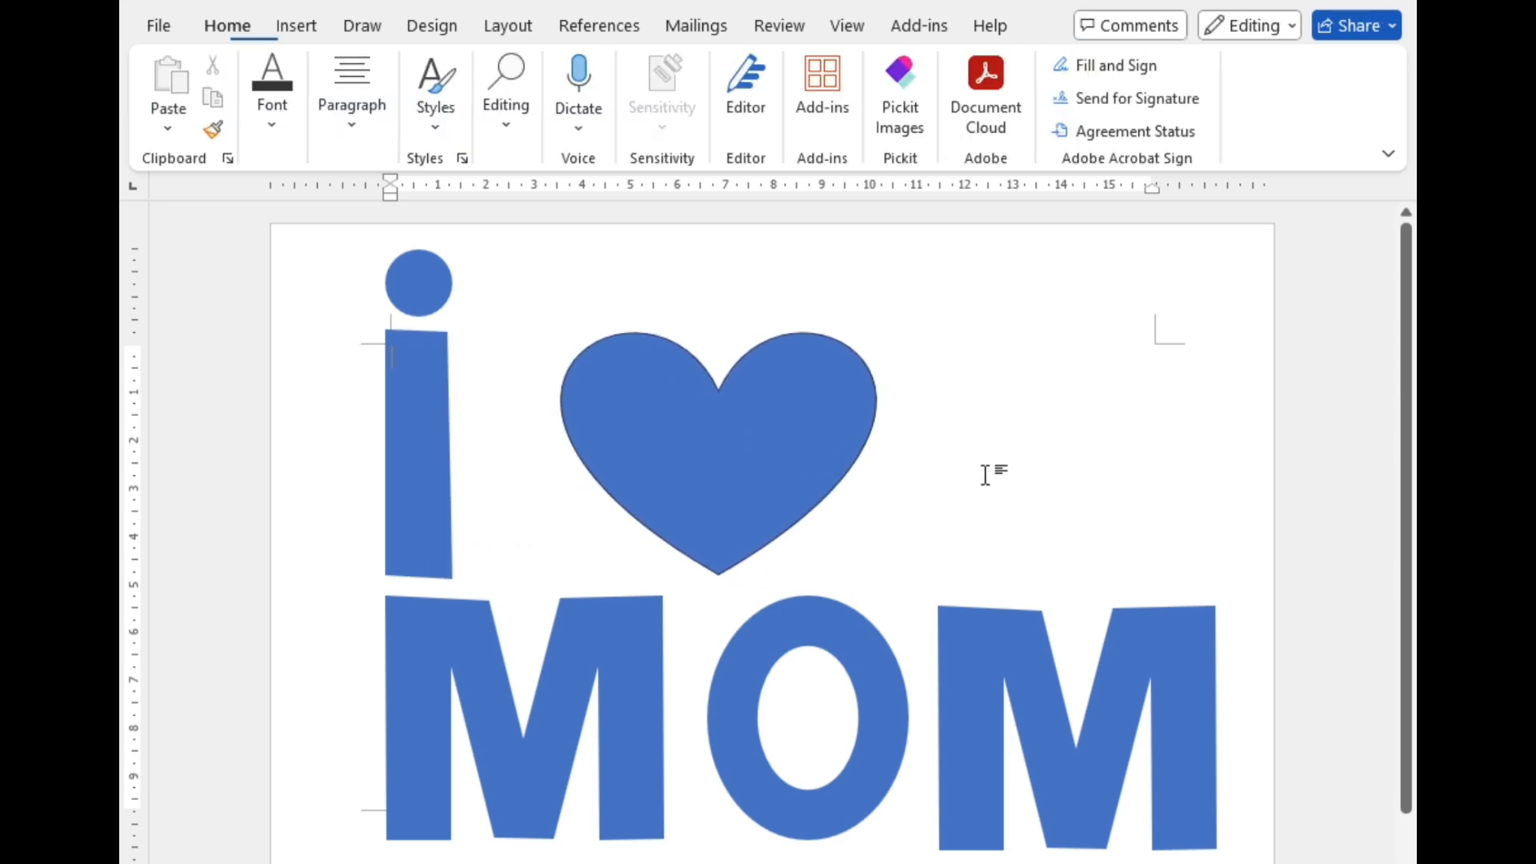
# Step: Group the heart with the i and MOM lettering
pyautogui.click(563, 679)
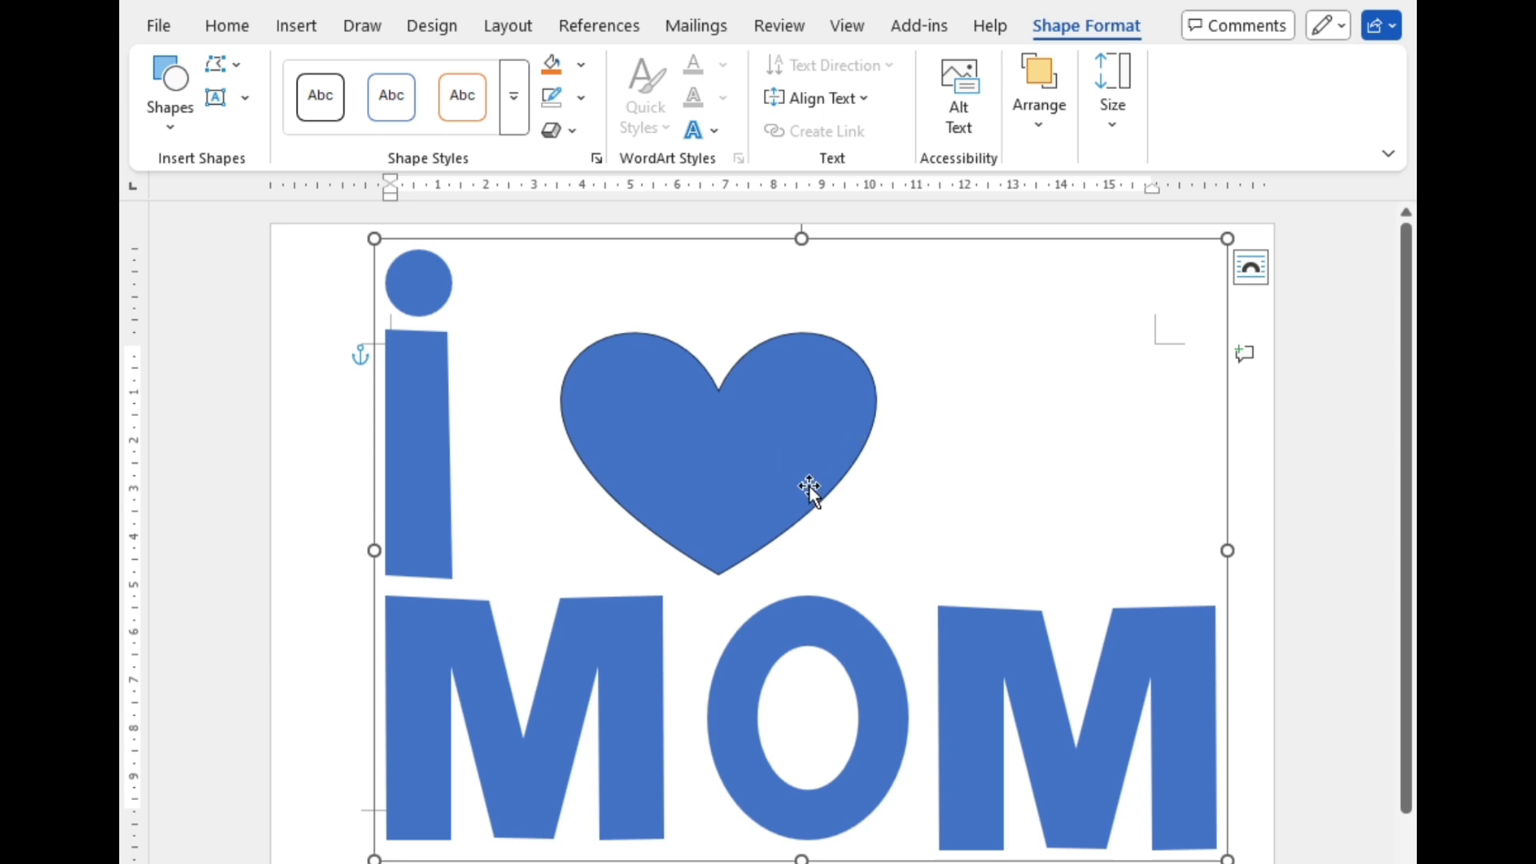
pyautogui.click(803, 450)
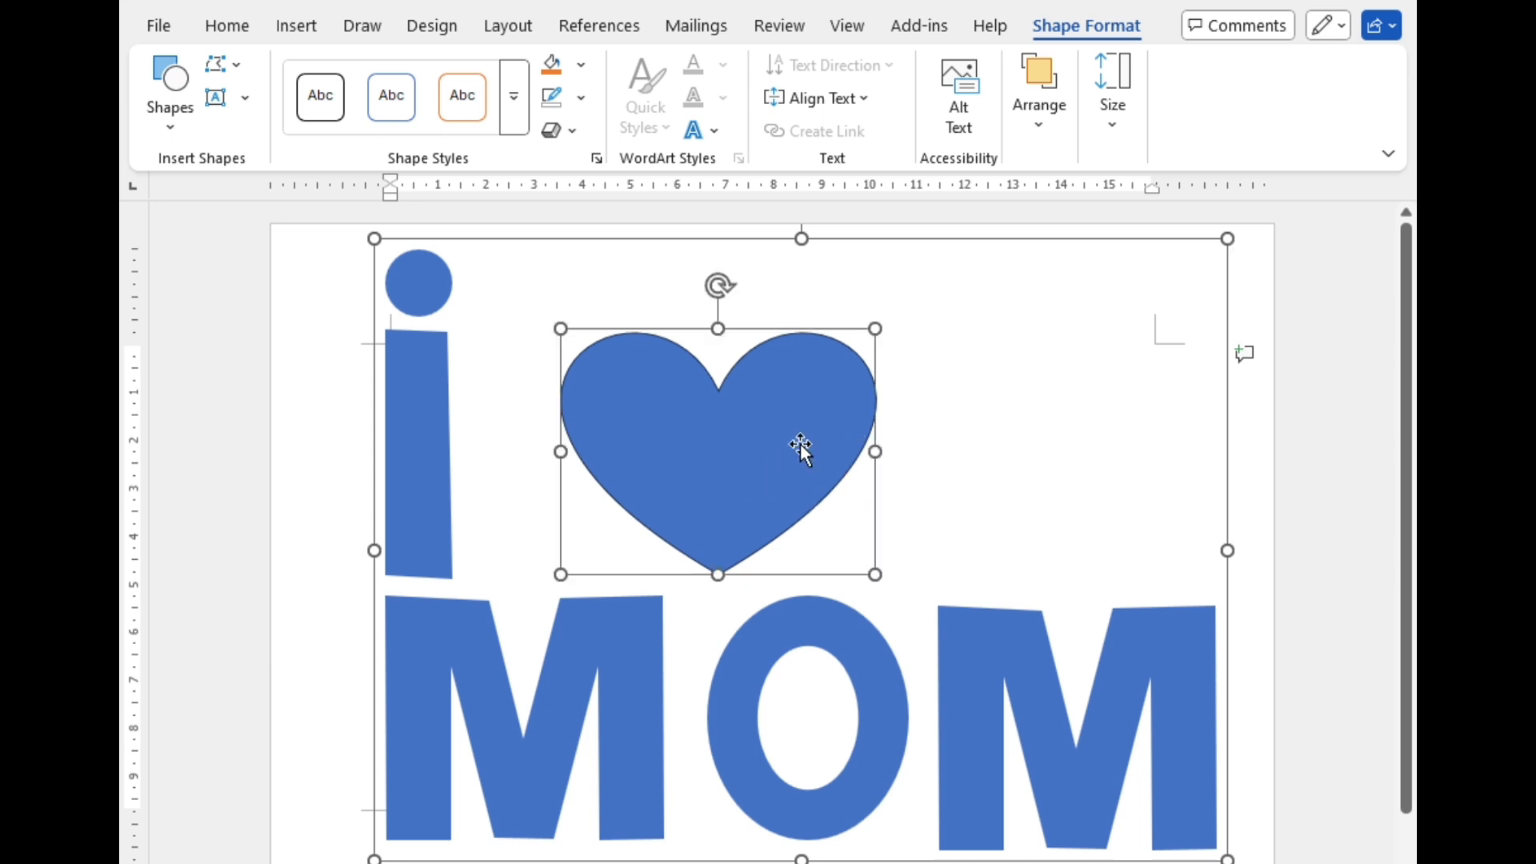
pyautogui.click(1056, 142)
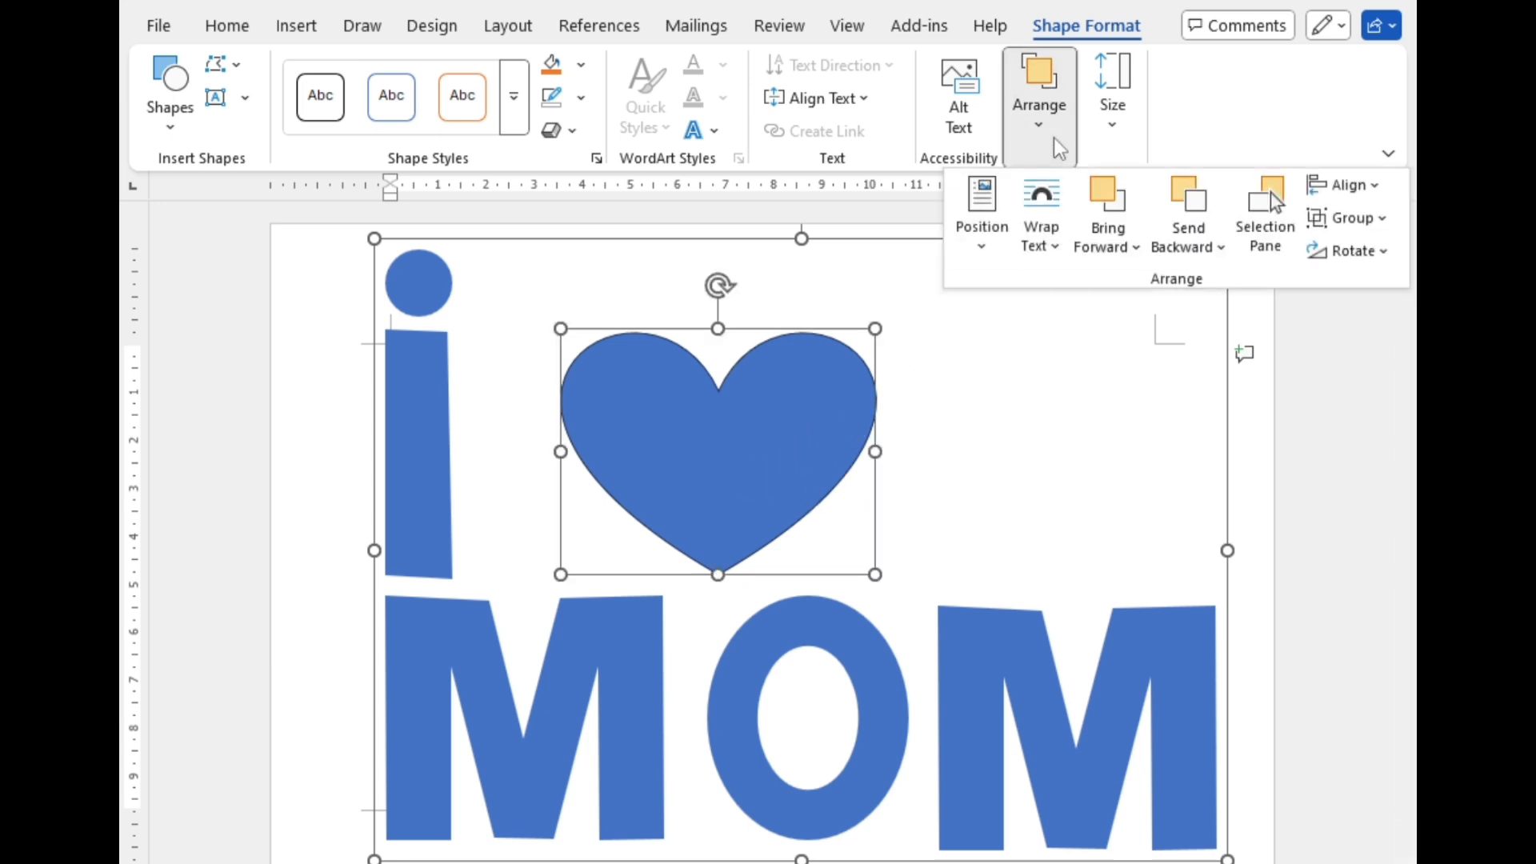
pyautogui.click(1375, 224)
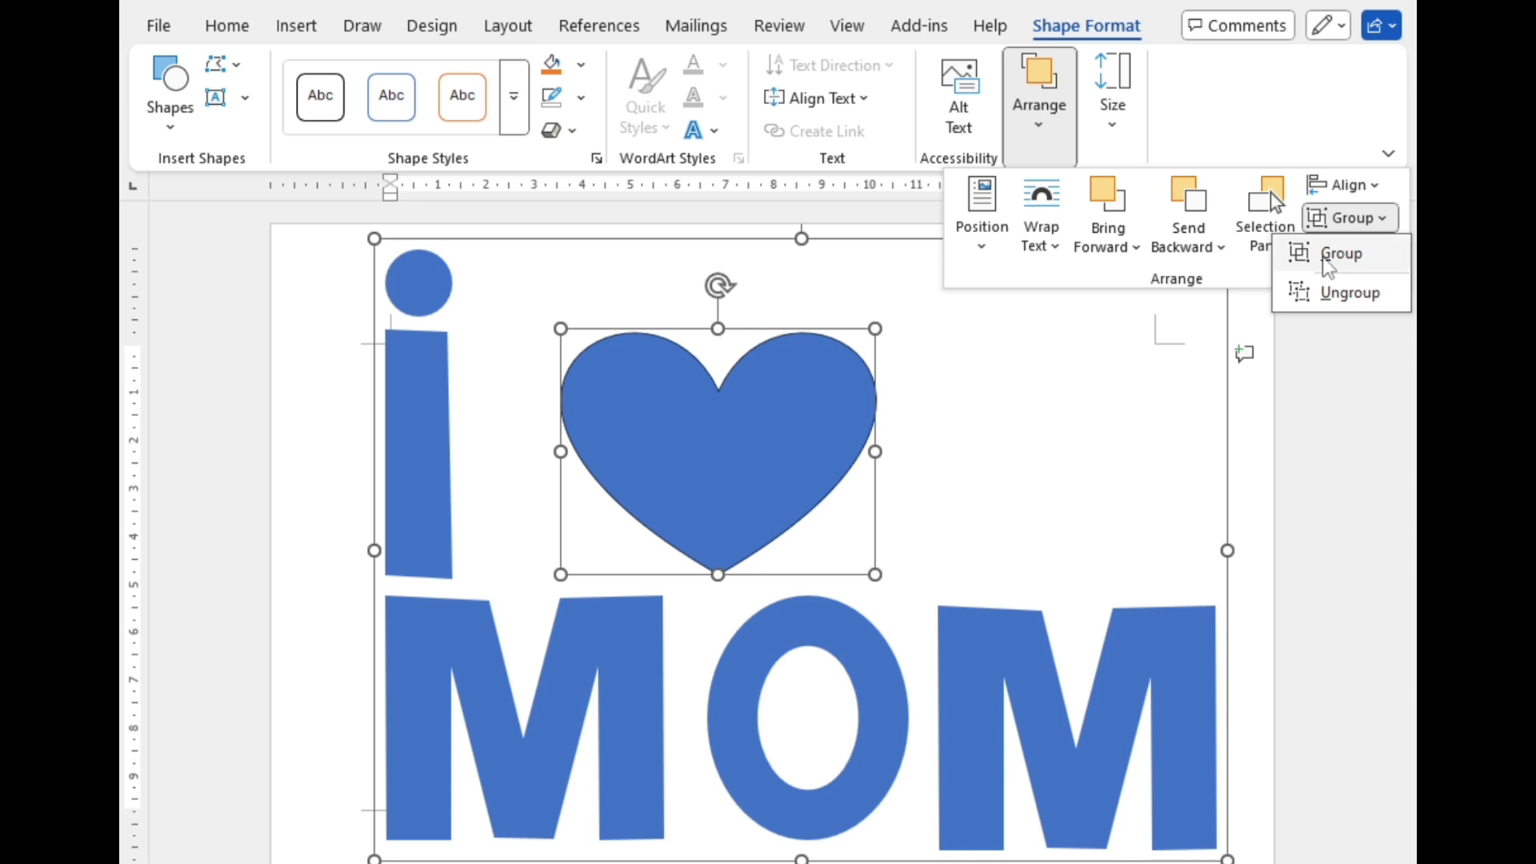
pyautogui.click(1328, 256)
# Step: Remove the outline from the whole group, including the heart
pyautogui.click(758, 387)
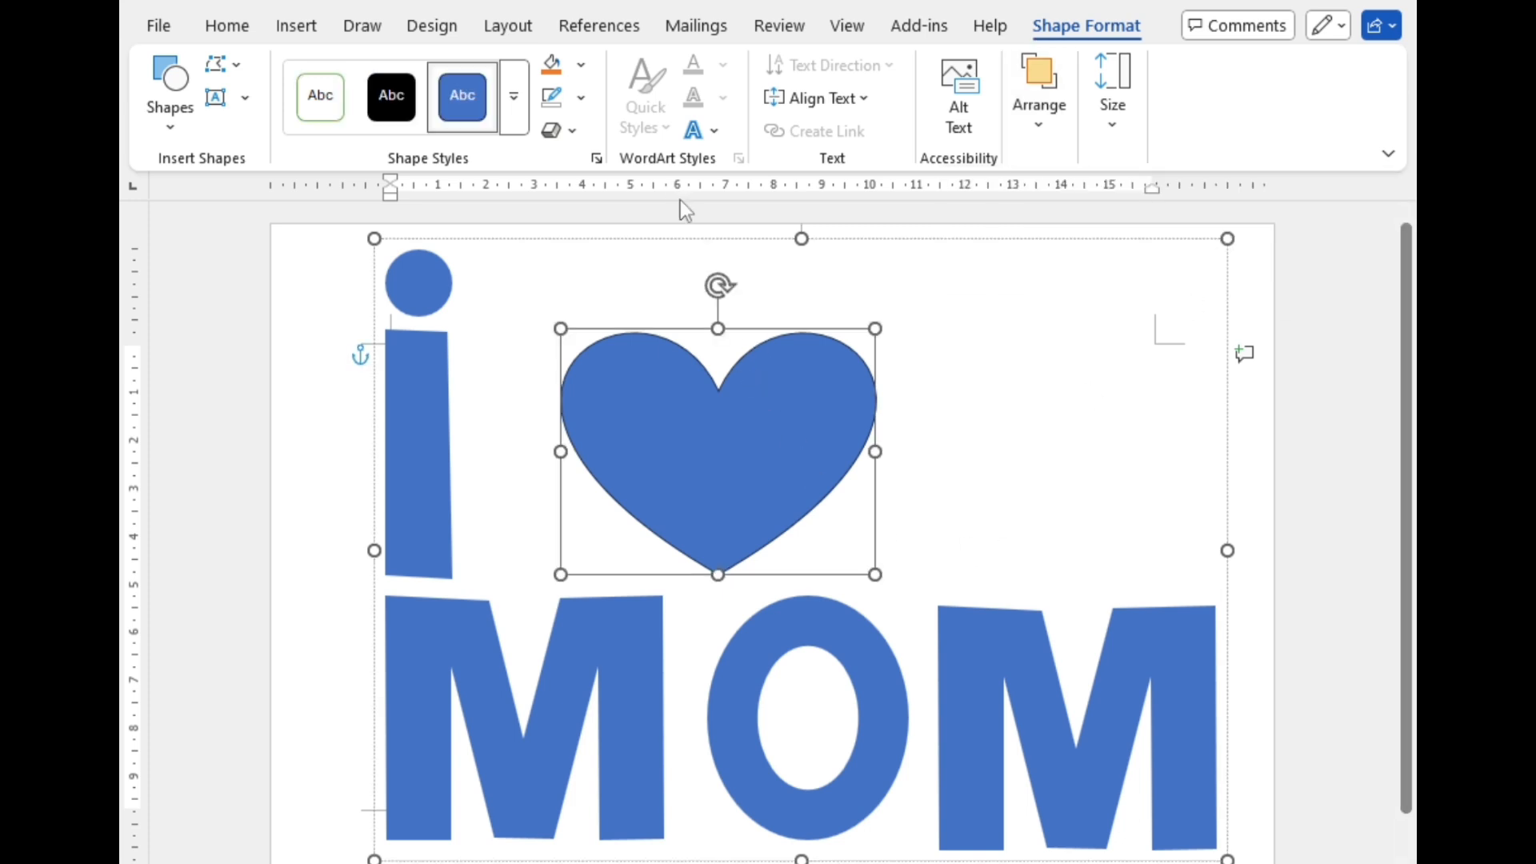
pyautogui.click(661, 238)
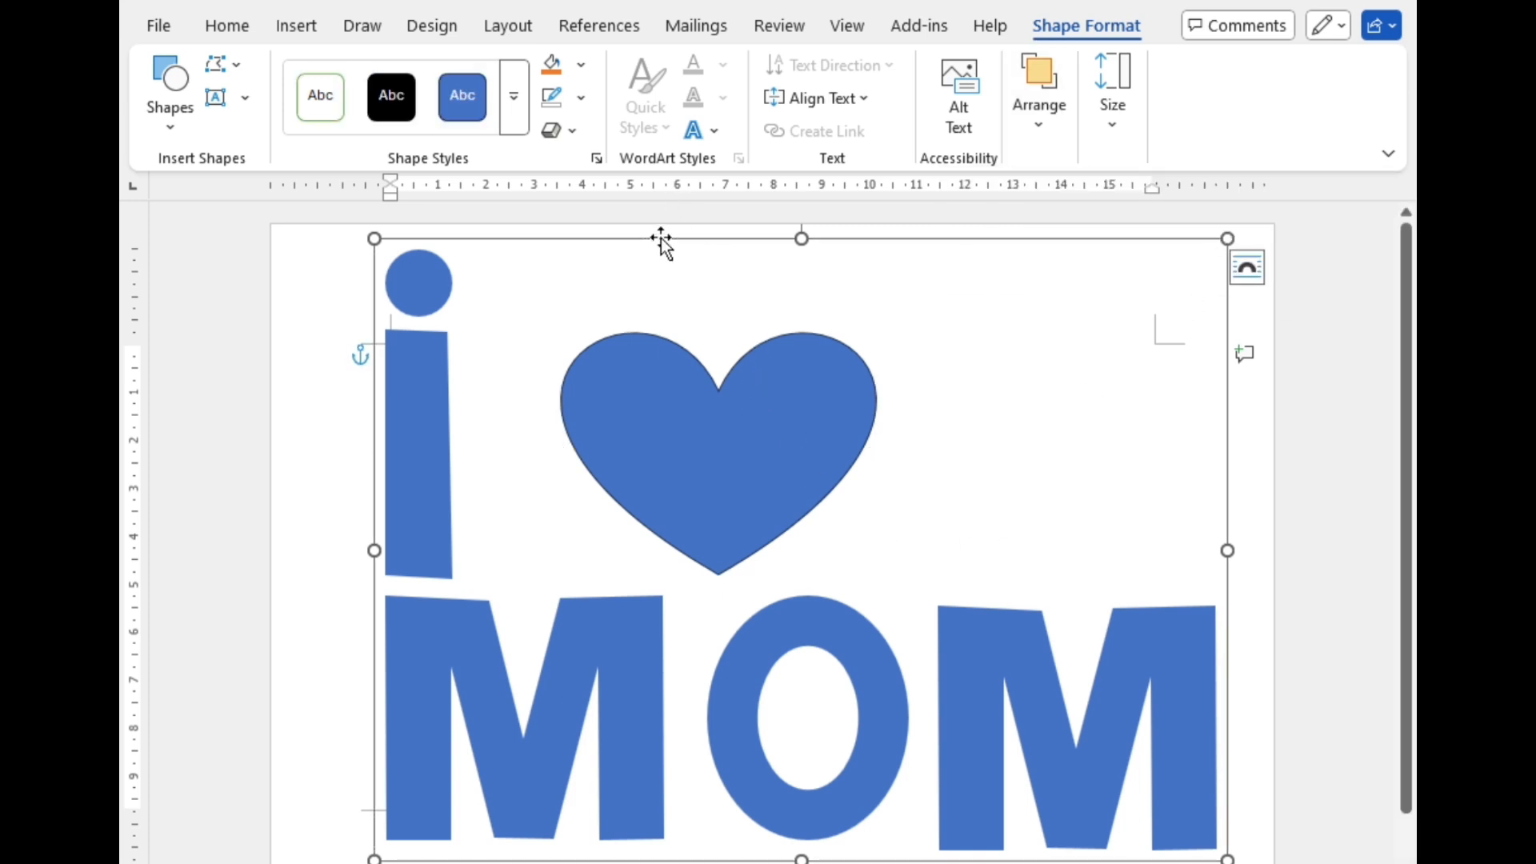
pyautogui.click(581, 96)
pyautogui.click(608, 533)
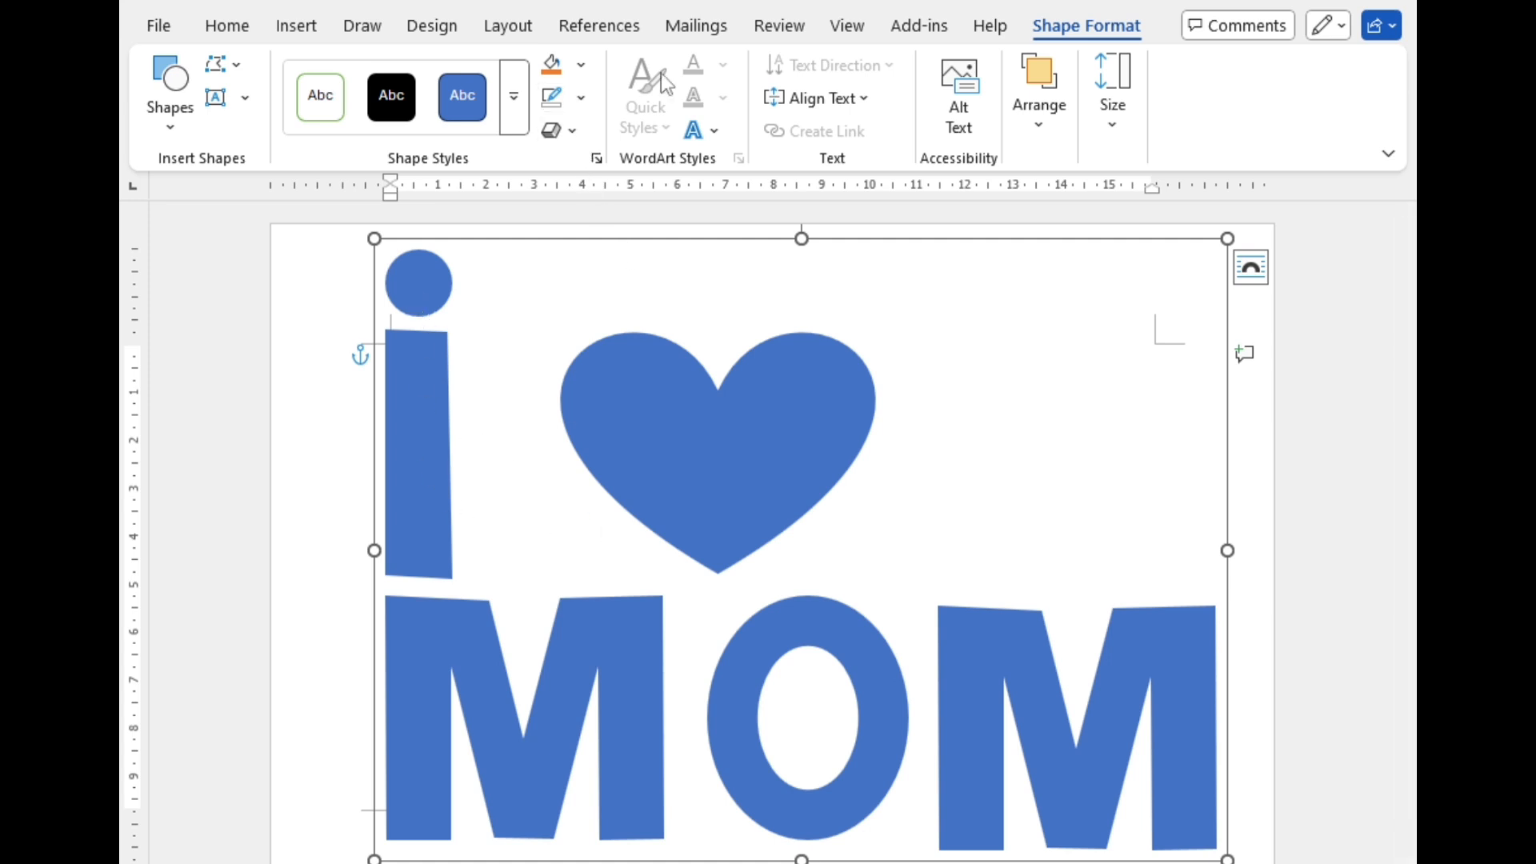
# Step: Apply a top bevel 6 pt wide and 6 pt high to the whole group using the 3-D format options
pyautogui.click(560, 131)
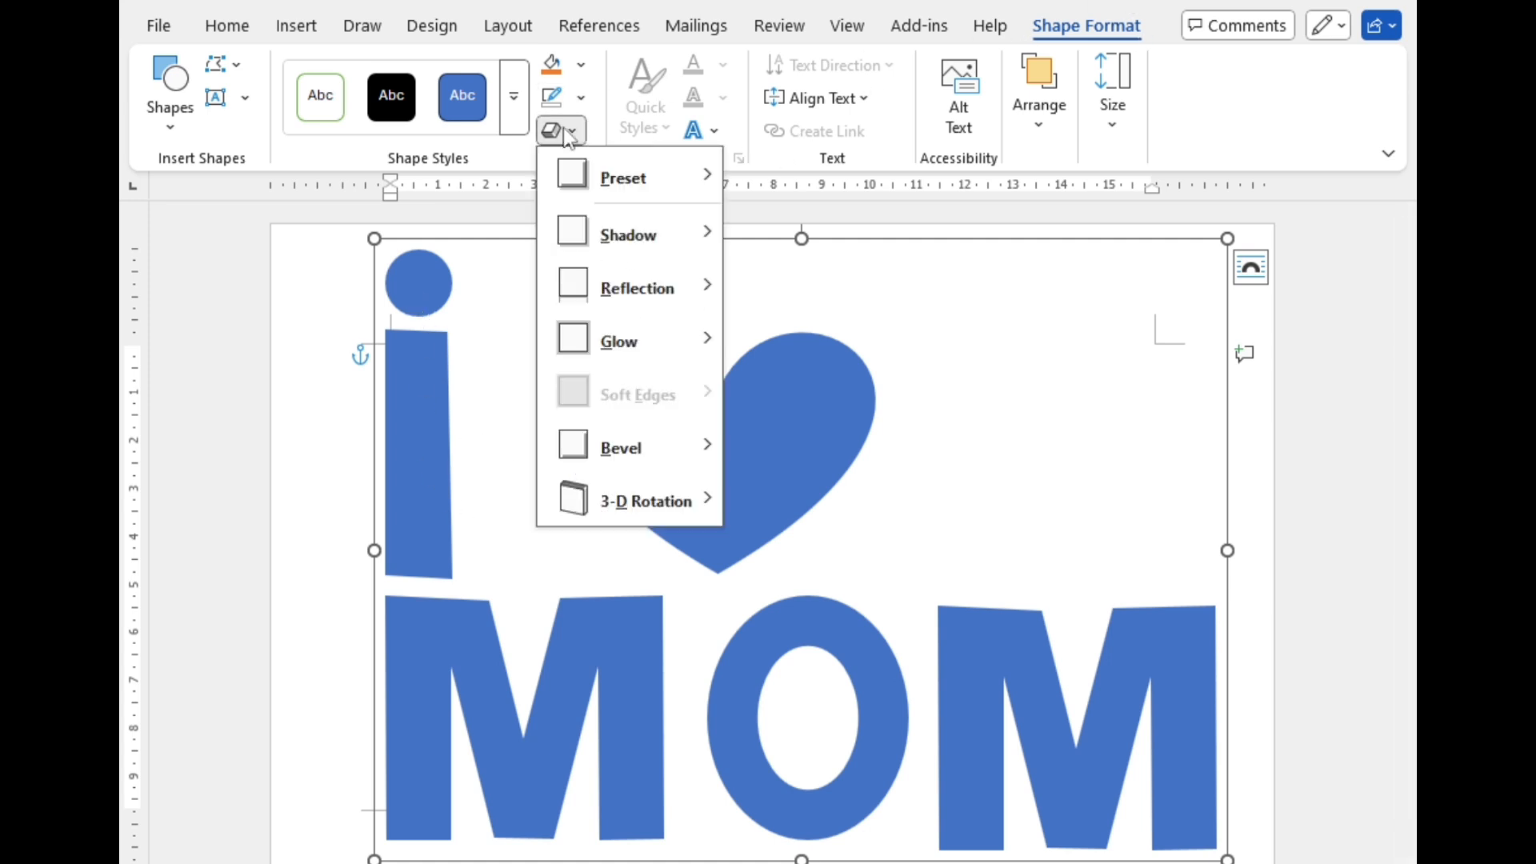
pyautogui.moveTo(611, 509)
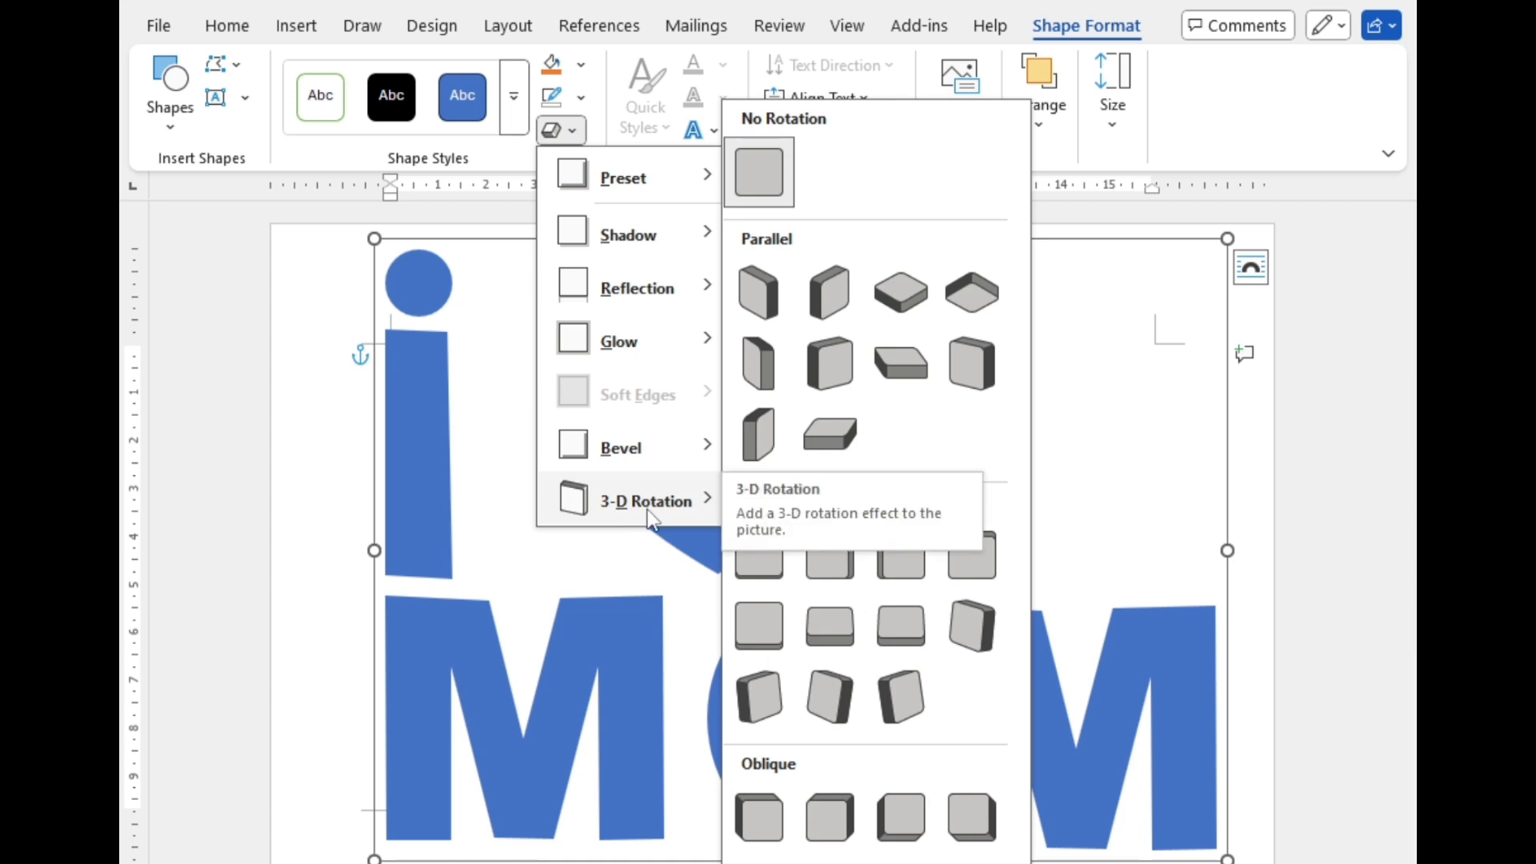
pyautogui.click(828, 863)
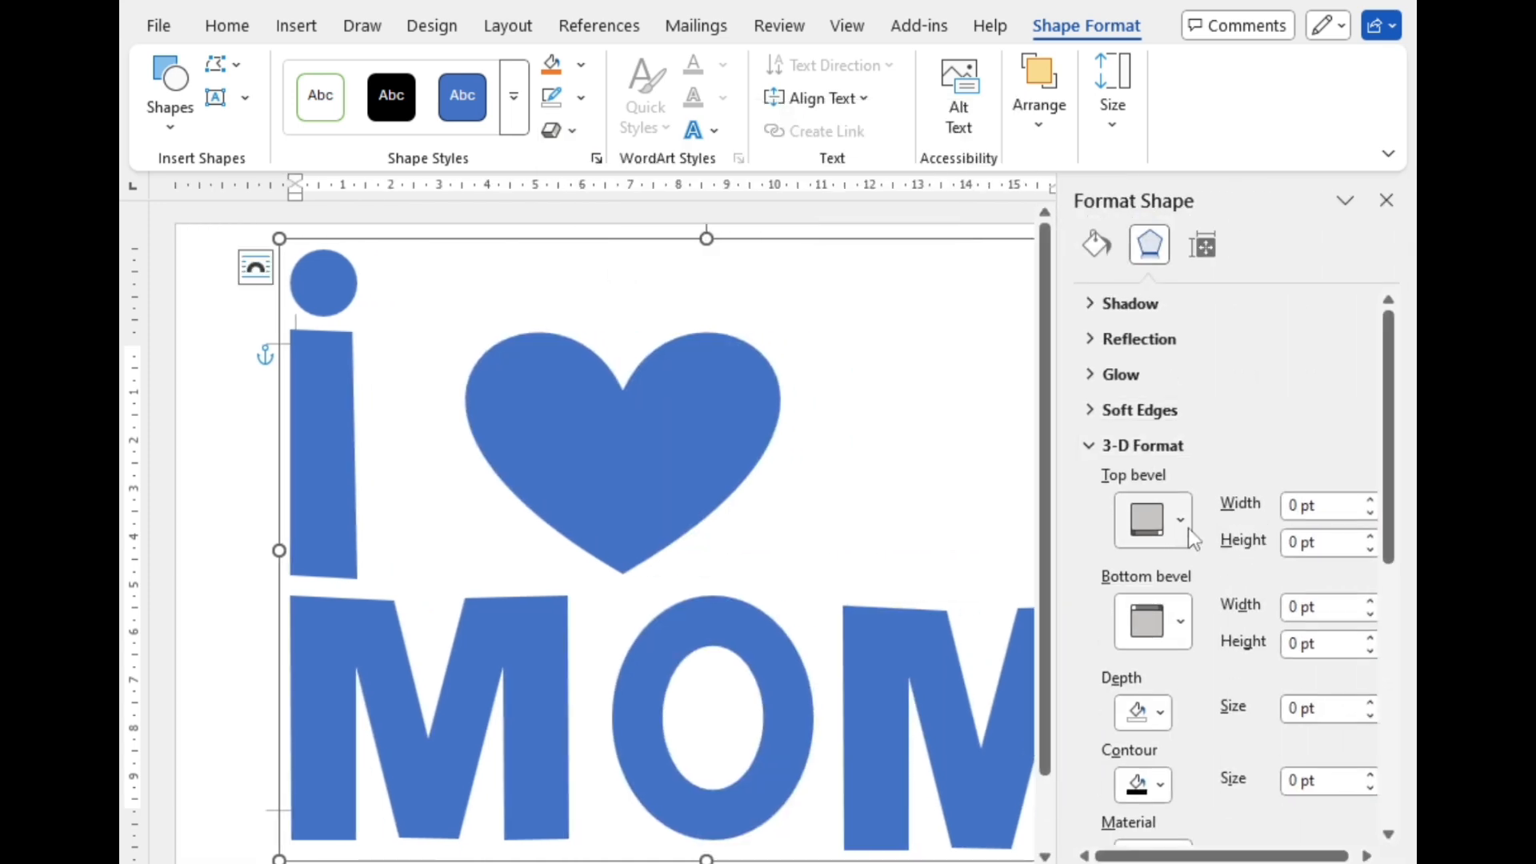
pyautogui.click(1188, 528)
pyautogui.click(1160, 299)
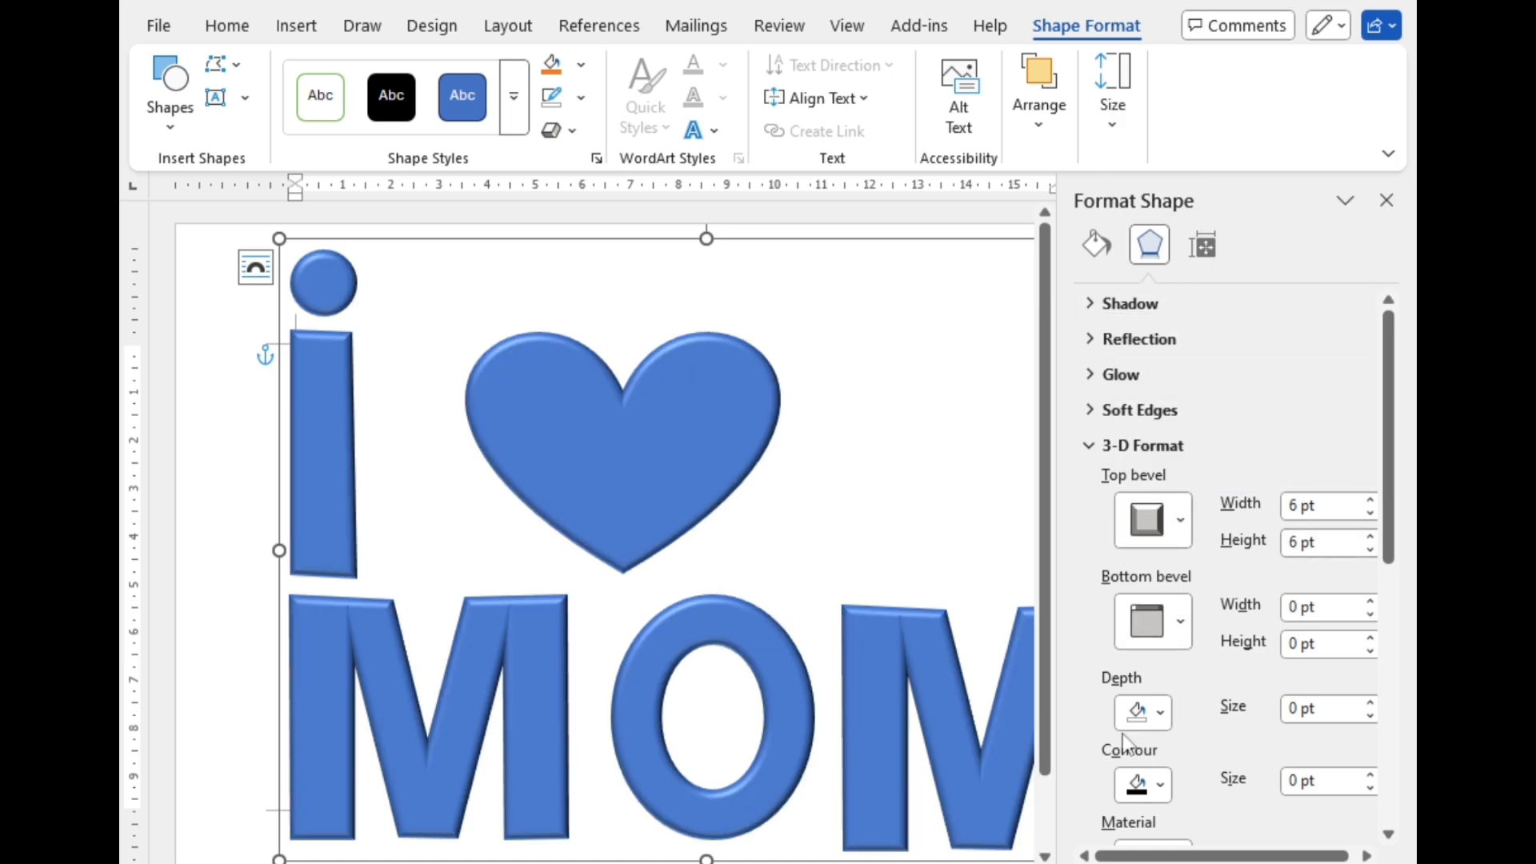
# Step: Apply the parallel 3-D rotation preset with X 306.5°, Y 301.3° and Z 57.6° to lay the group flat
pyautogui.click(1136, 445)
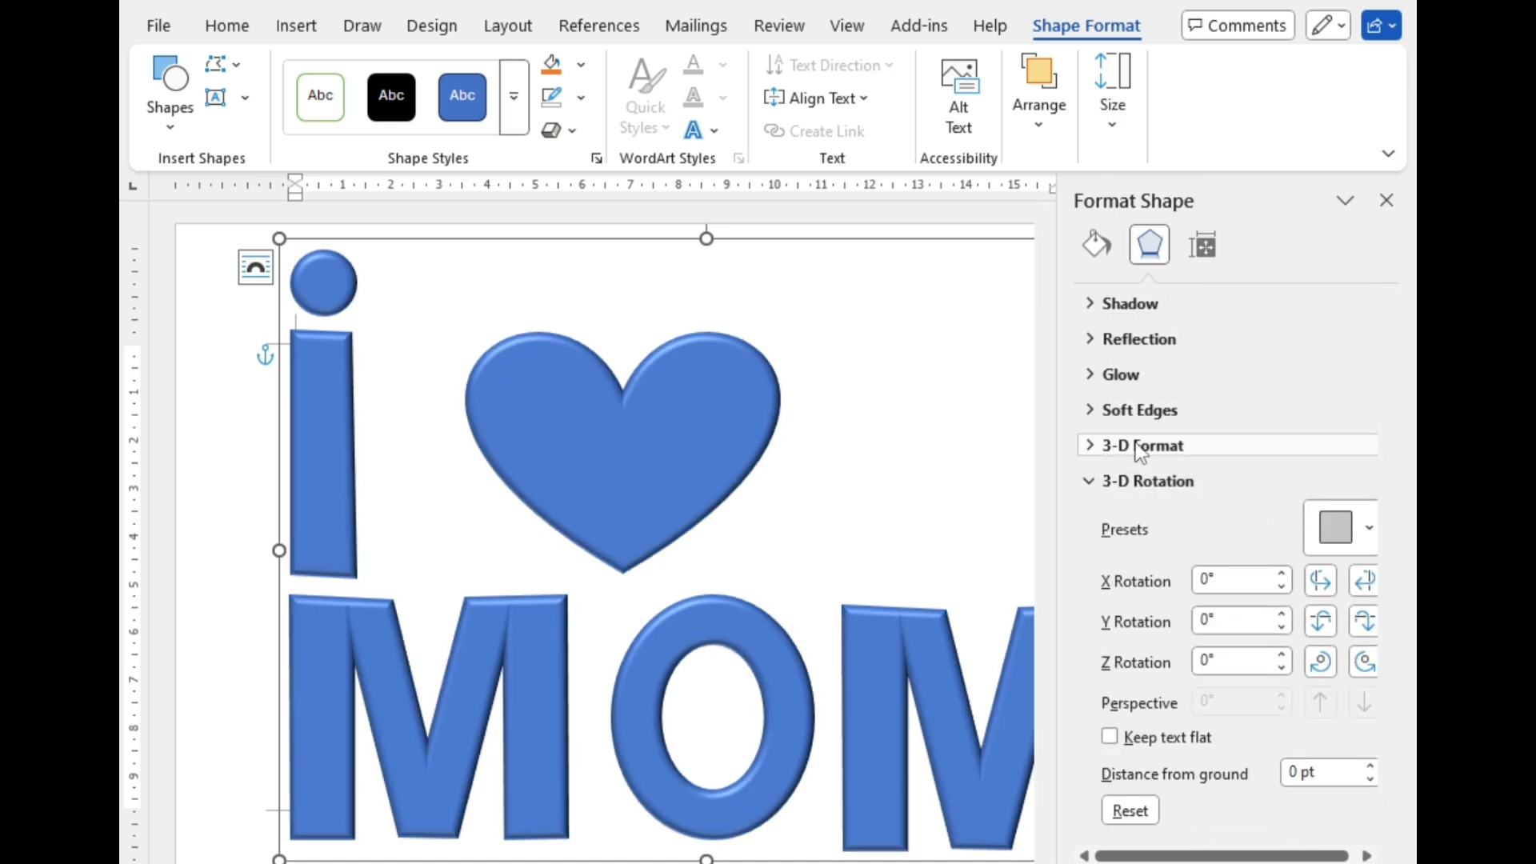
pyautogui.click(1368, 530)
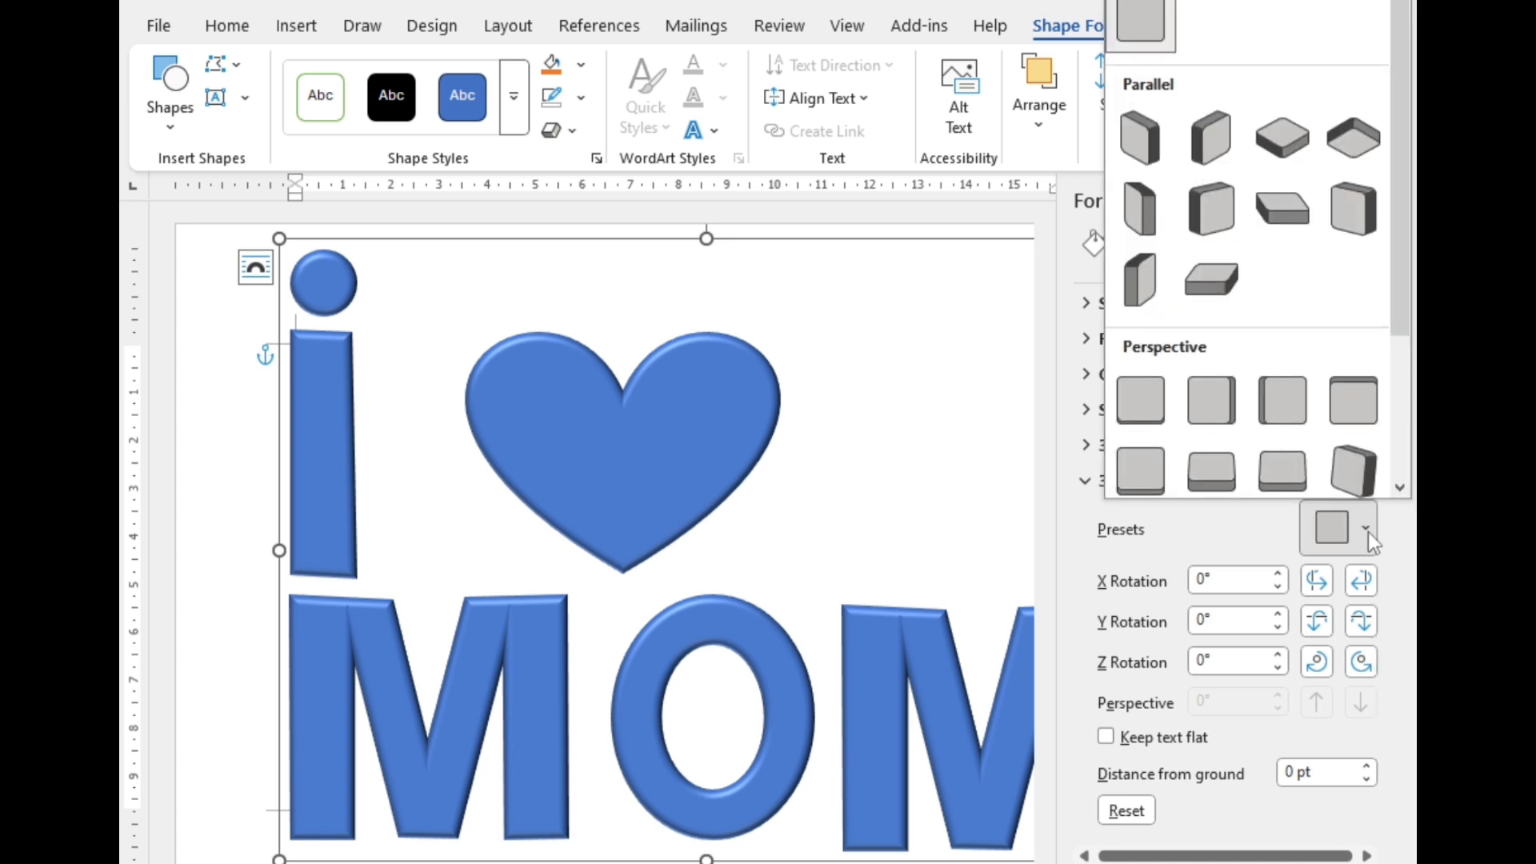
pyautogui.click(1296, 213)
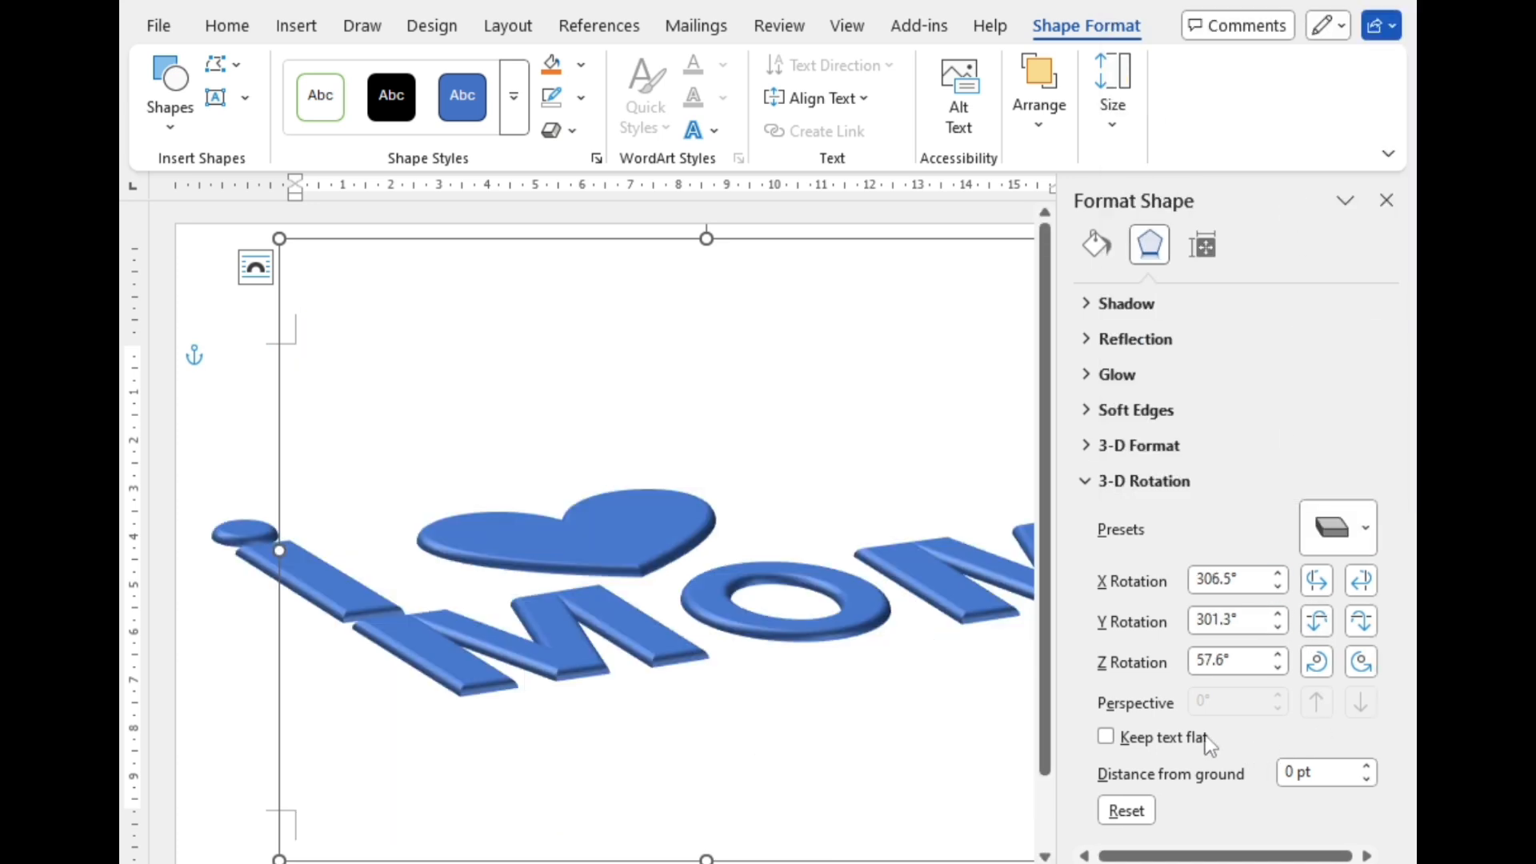
# Step: Set the 3-D depth colour of the whole group to the golden orange from the standard colours
pyautogui.click(1122, 480)
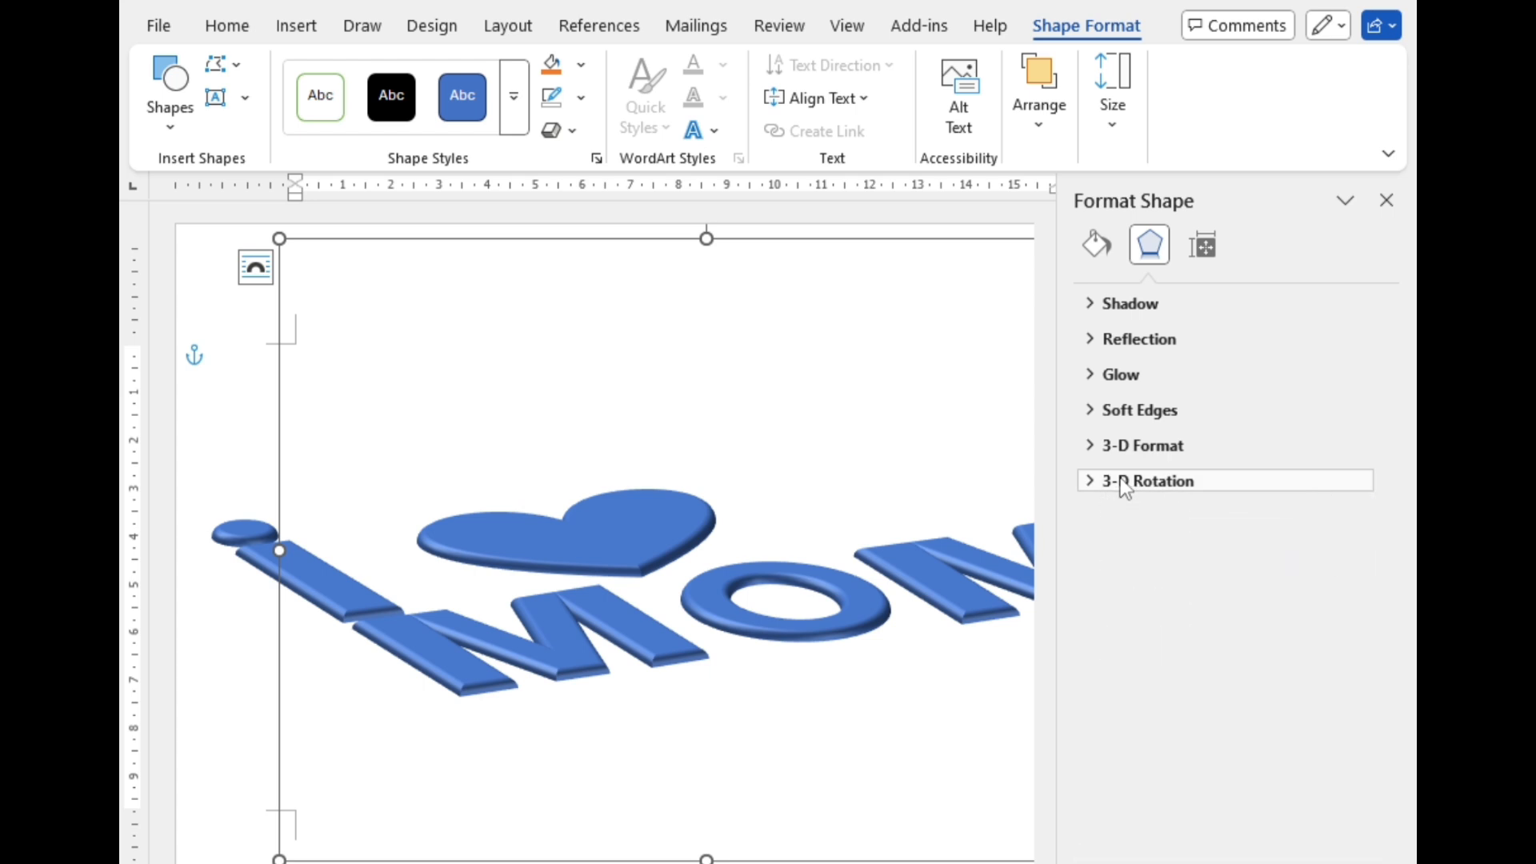
pyautogui.click(1140, 445)
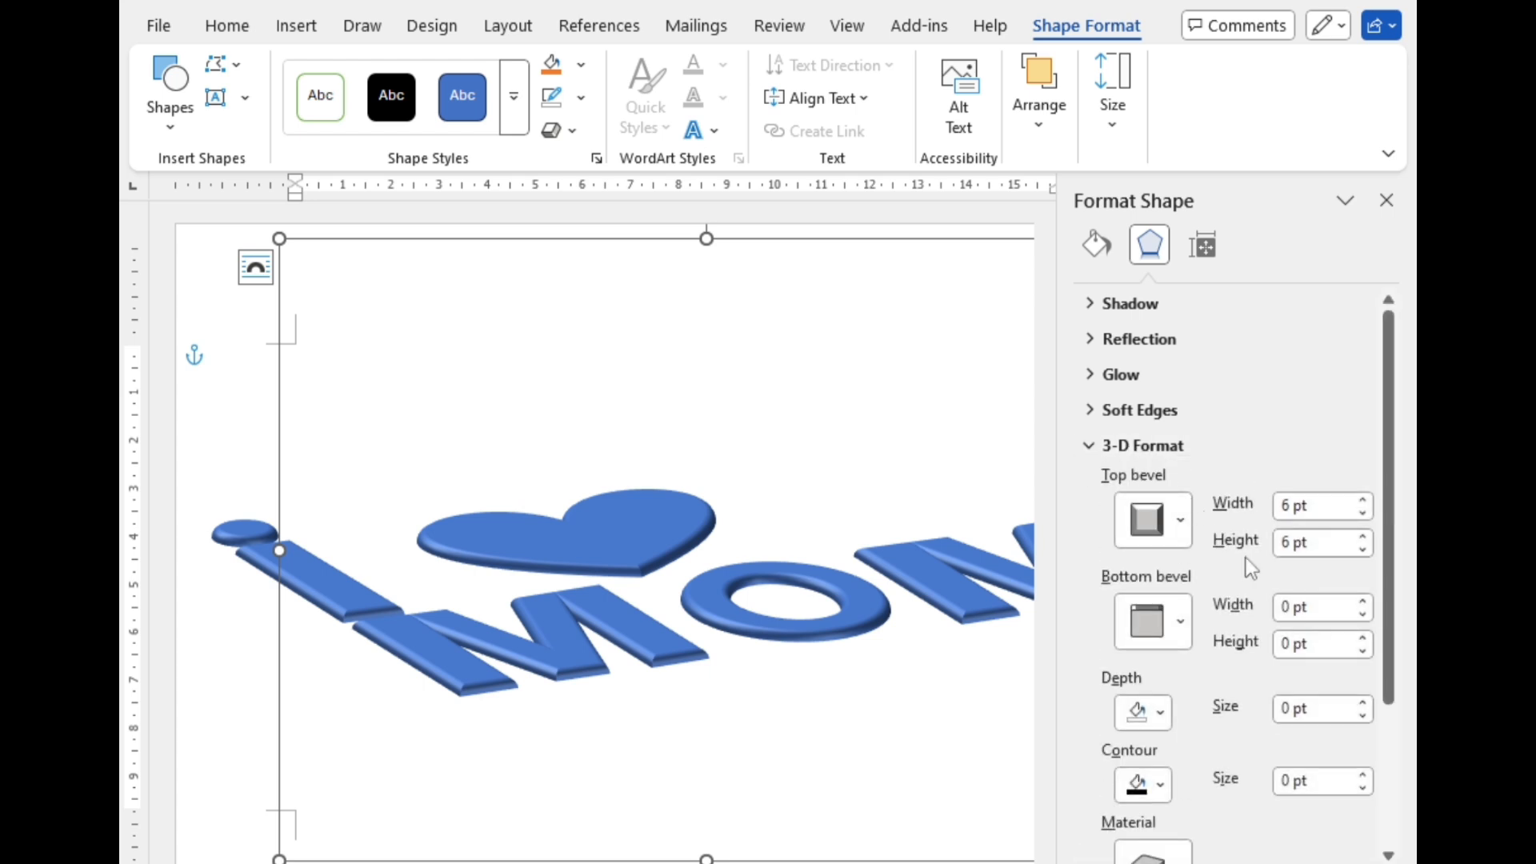
pyautogui.click(1144, 712)
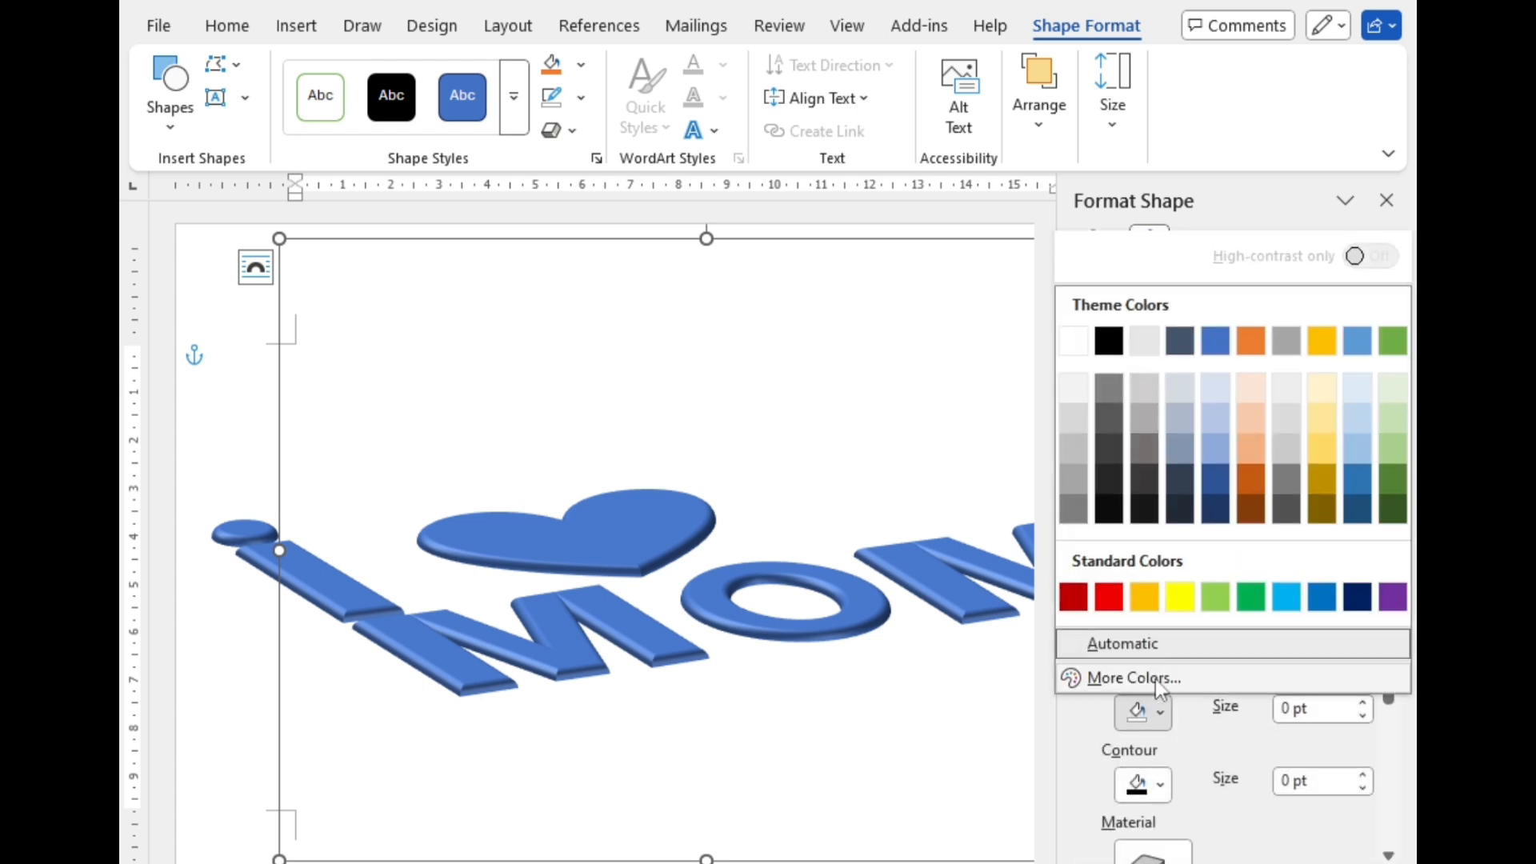
pyautogui.click(1137, 606)
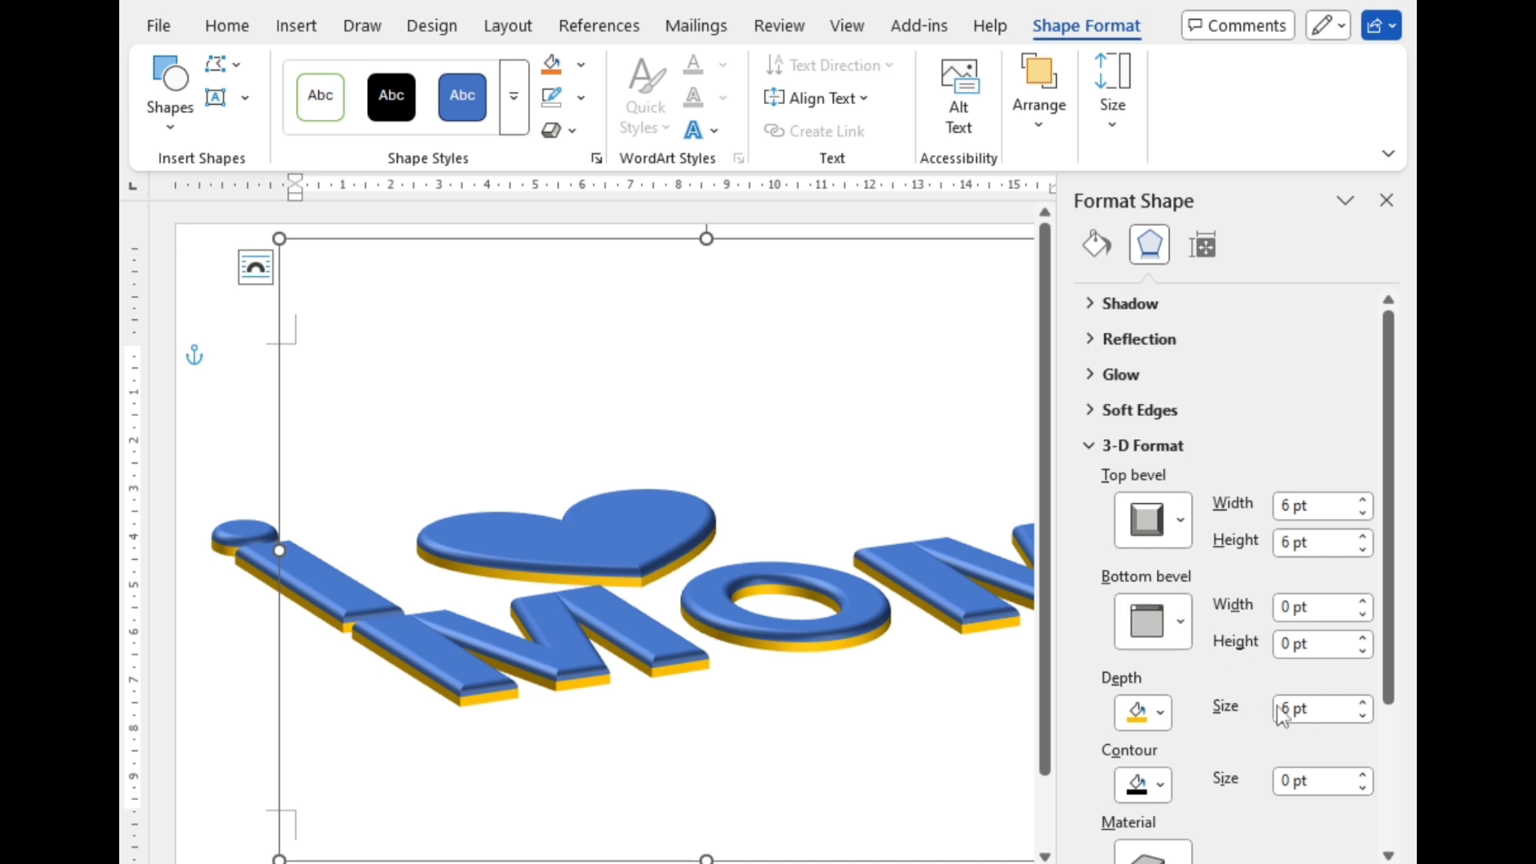
# Step: Set the group's 3-D depth size to 20 pt
pyautogui.click(1362, 715)
pyautogui.click(1362, 704)
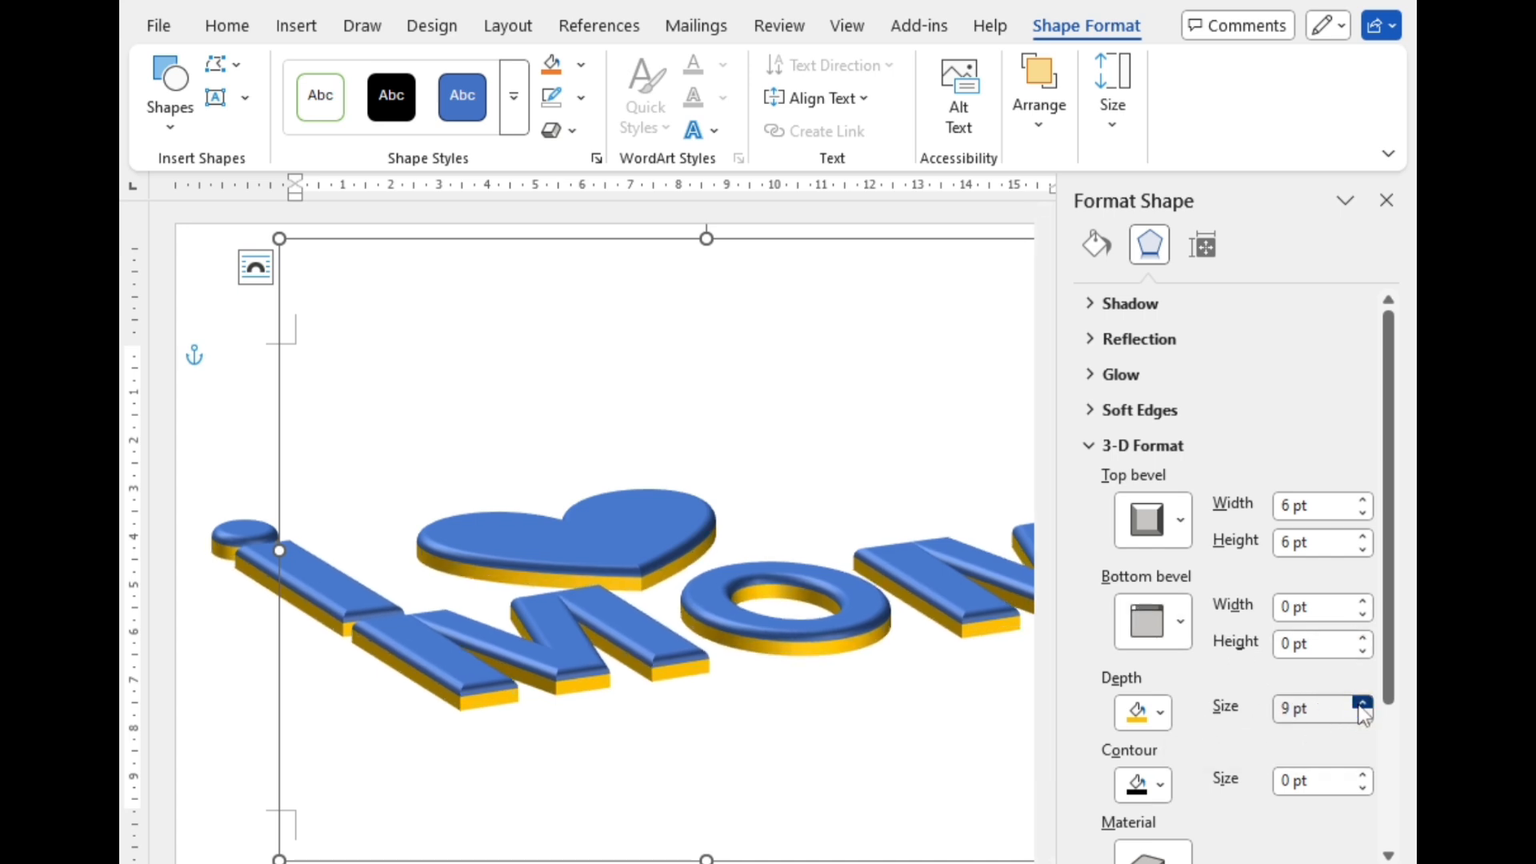
pyautogui.click(1361, 704)
pyautogui.click(1362, 704)
pyautogui.click(1361, 704)
pyautogui.click(1362, 704)
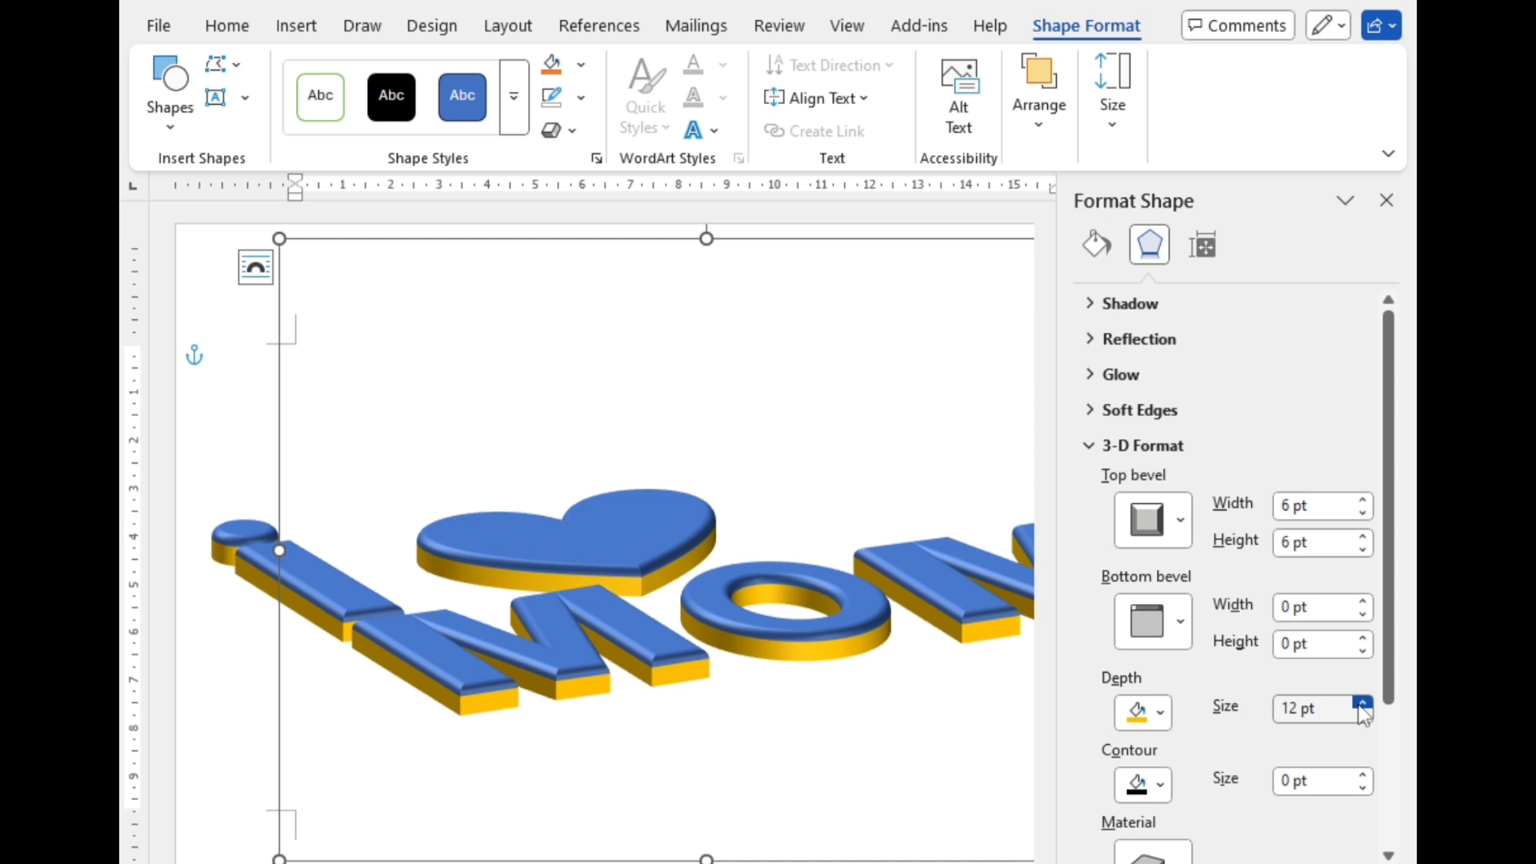
pyautogui.click(1362, 704)
pyautogui.click(1362, 704)
pyautogui.click(1362, 704)
pyautogui.click(1361, 704)
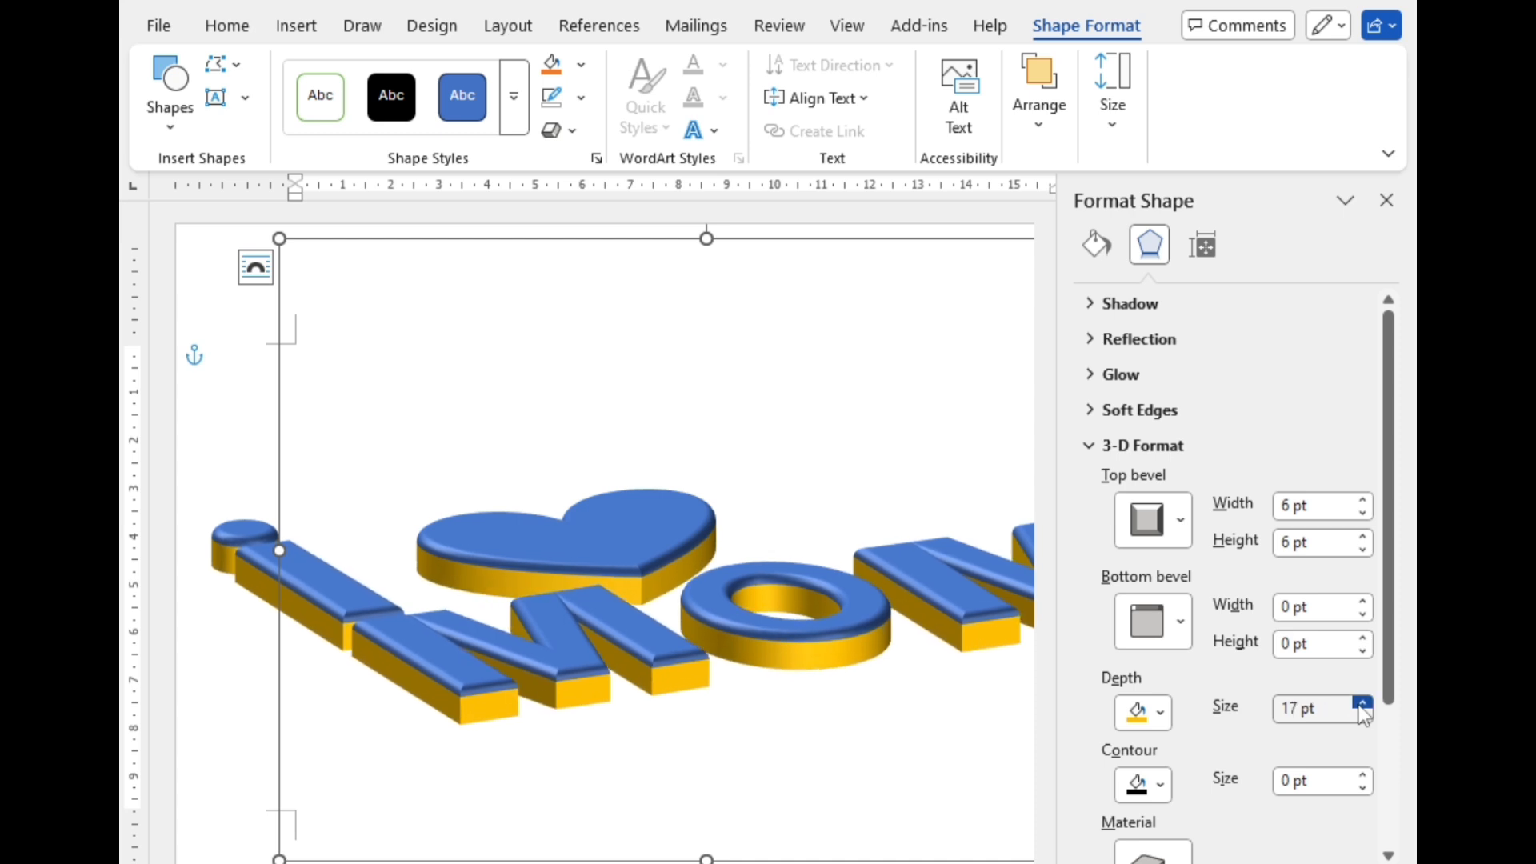
pyautogui.click(1361, 704)
pyautogui.click(1362, 704)
pyautogui.click(1361, 704)
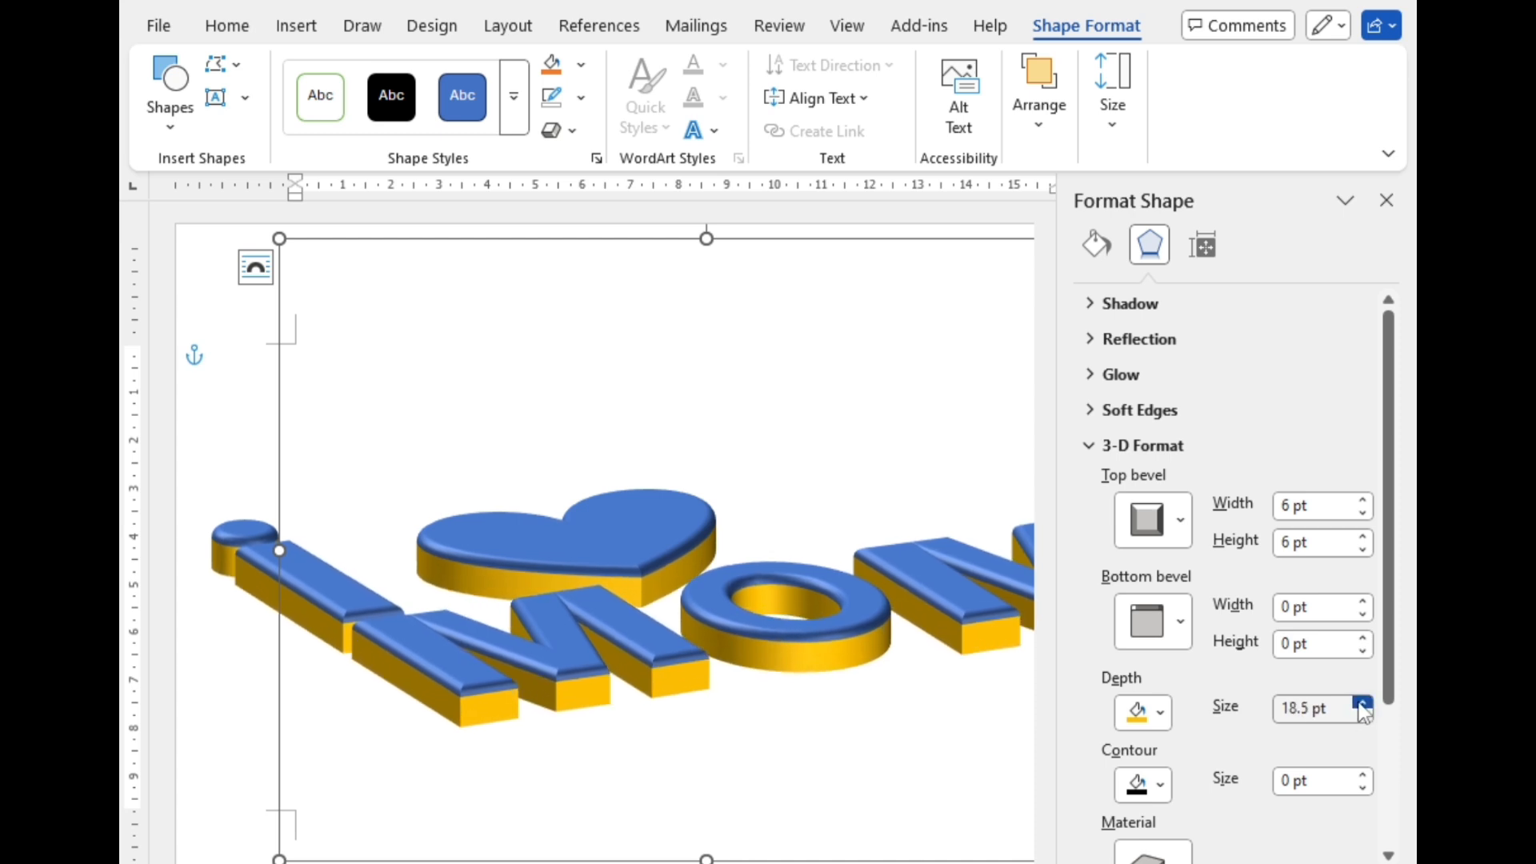
pyautogui.click(1361, 704)
pyautogui.click(1362, 704)
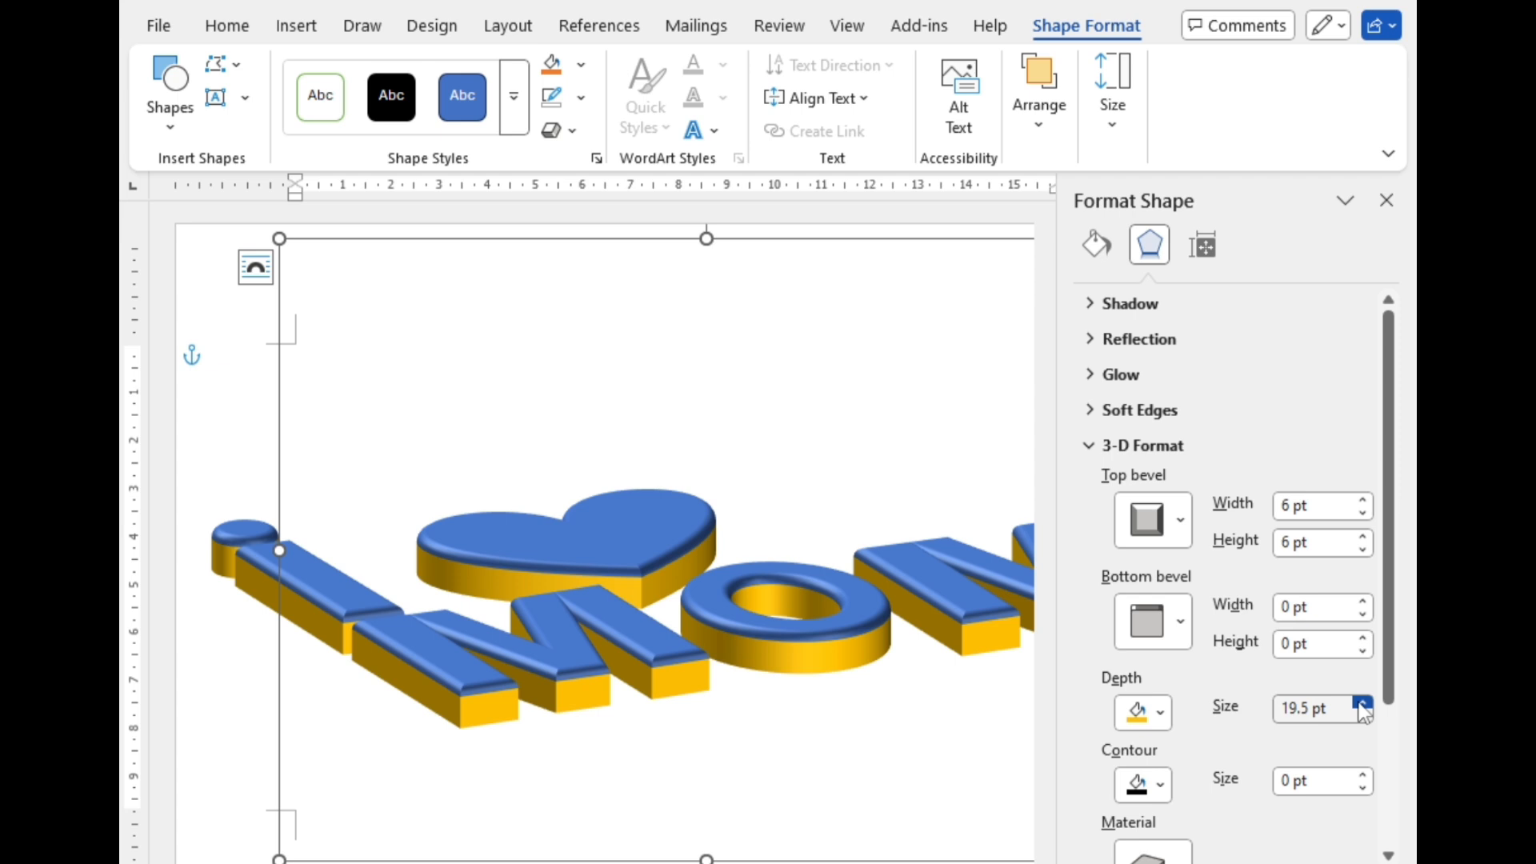
pyautogui.click(1362, 704)
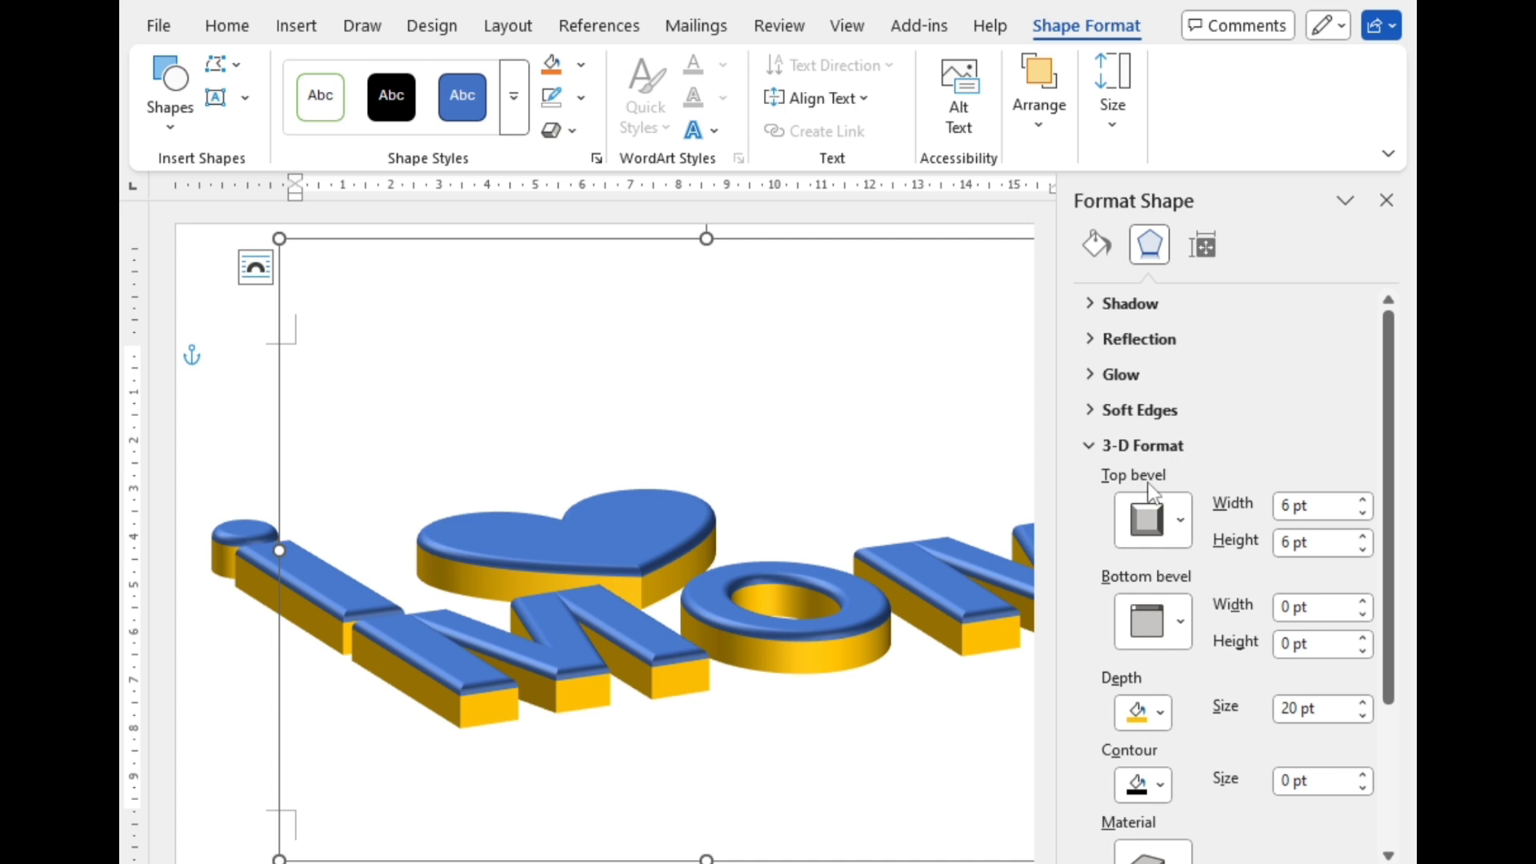
# Step: Reduce the width of the group's top bevel to 1.5 pt
pyautogui.click(1363, 514)
pyautogui.click(1362, 515)
pyautogui.click(1362, 514)
pyautogui.click(1362, 514)
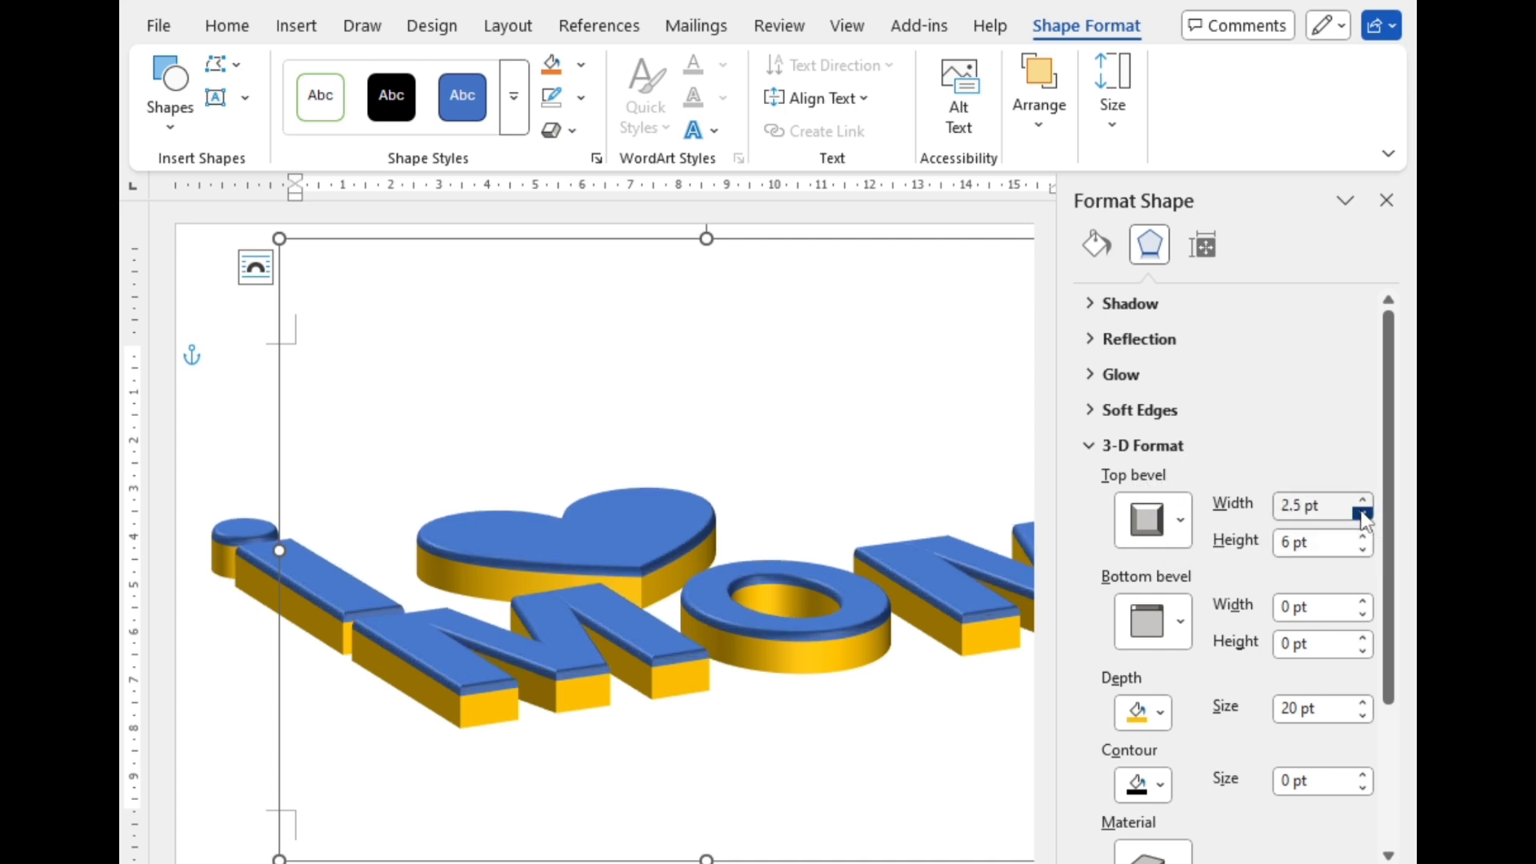
pyautogui.click(1363, 515)
pyautogui.click(1362, 514)
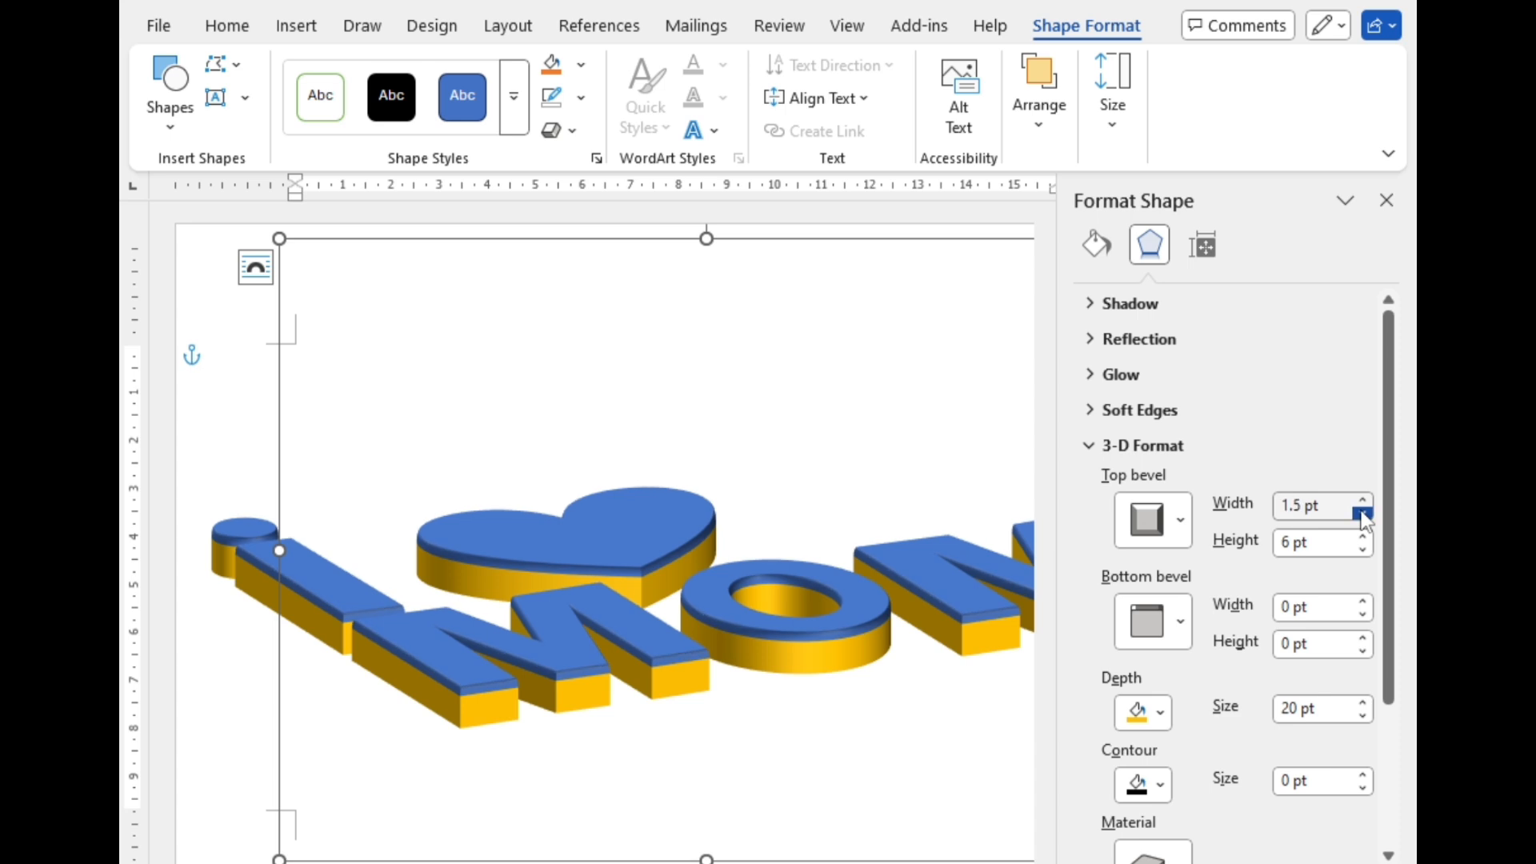
# Step: Add a shadow to the whole group and set the shadow's size to 100%
pyautogui.scroll(-3, 1160, 628)
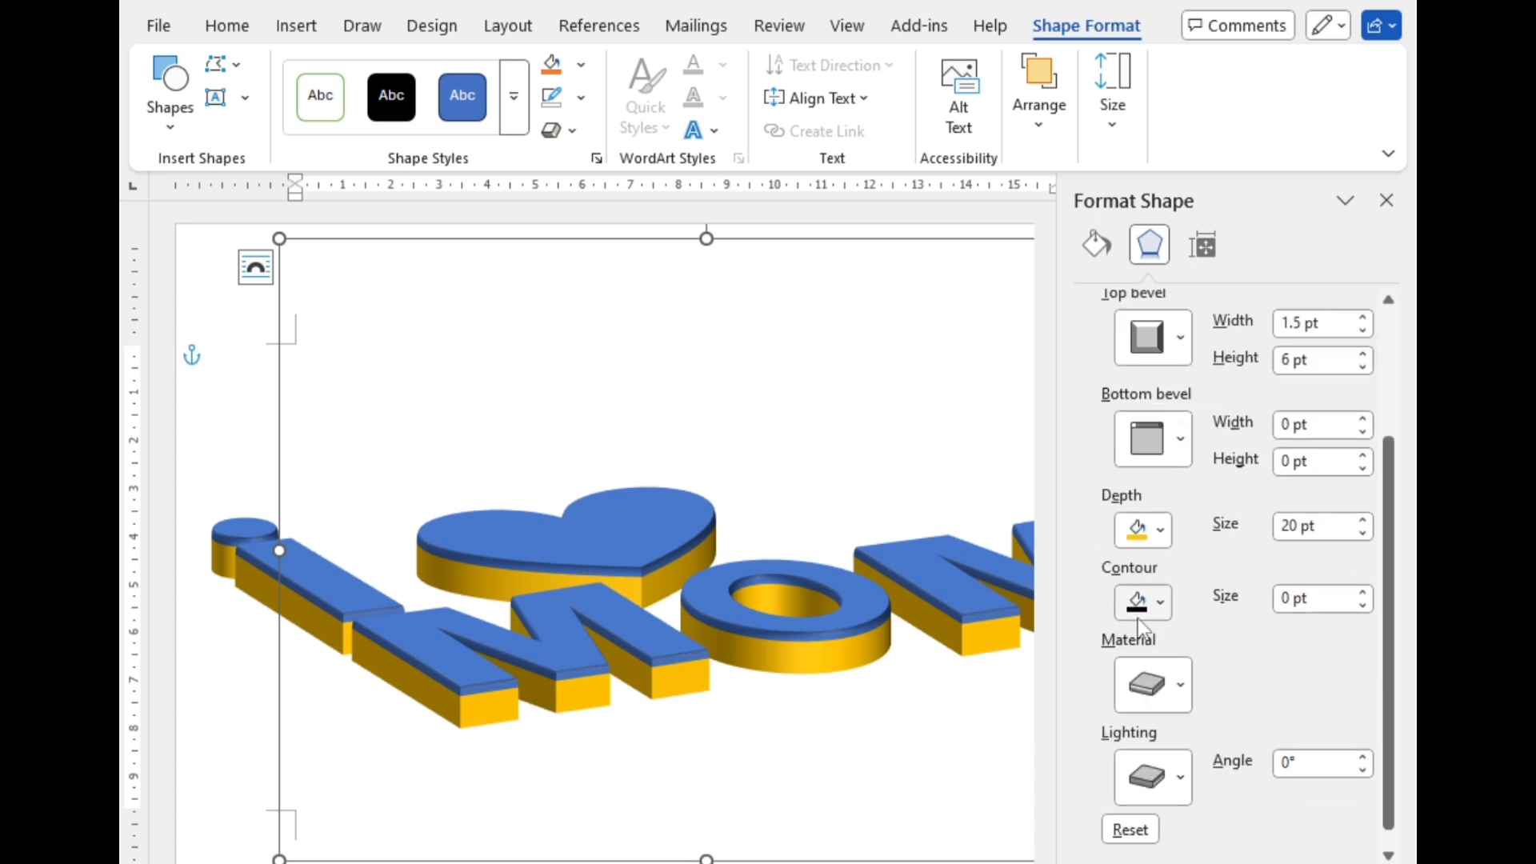
pyautogui.scroll(-1, 1188, 403)
pyautogui.scroll(2, 1181, 419)
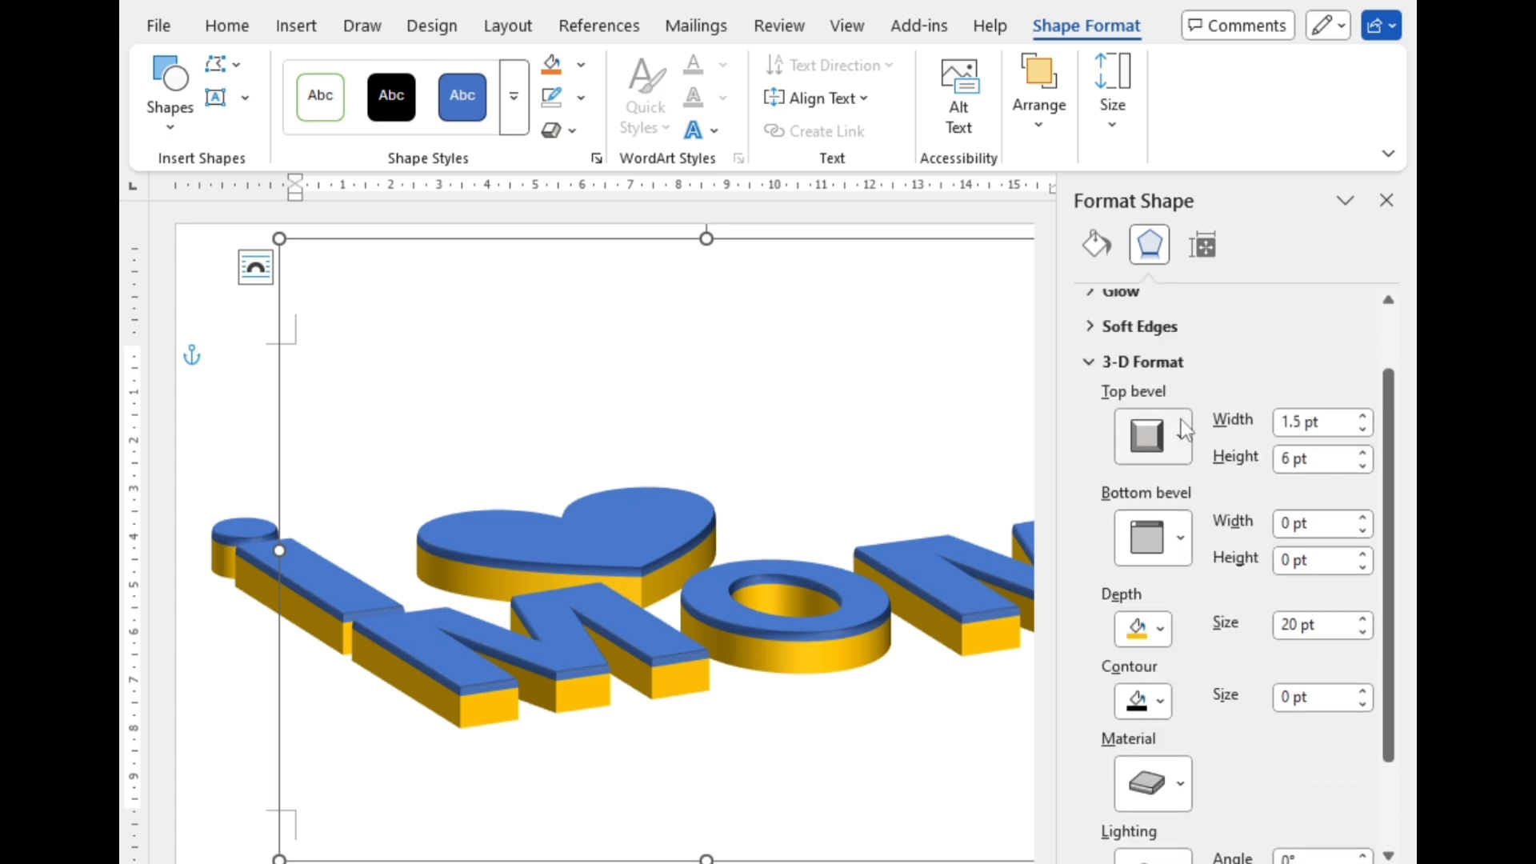
pyautogui.click(1135, 365)
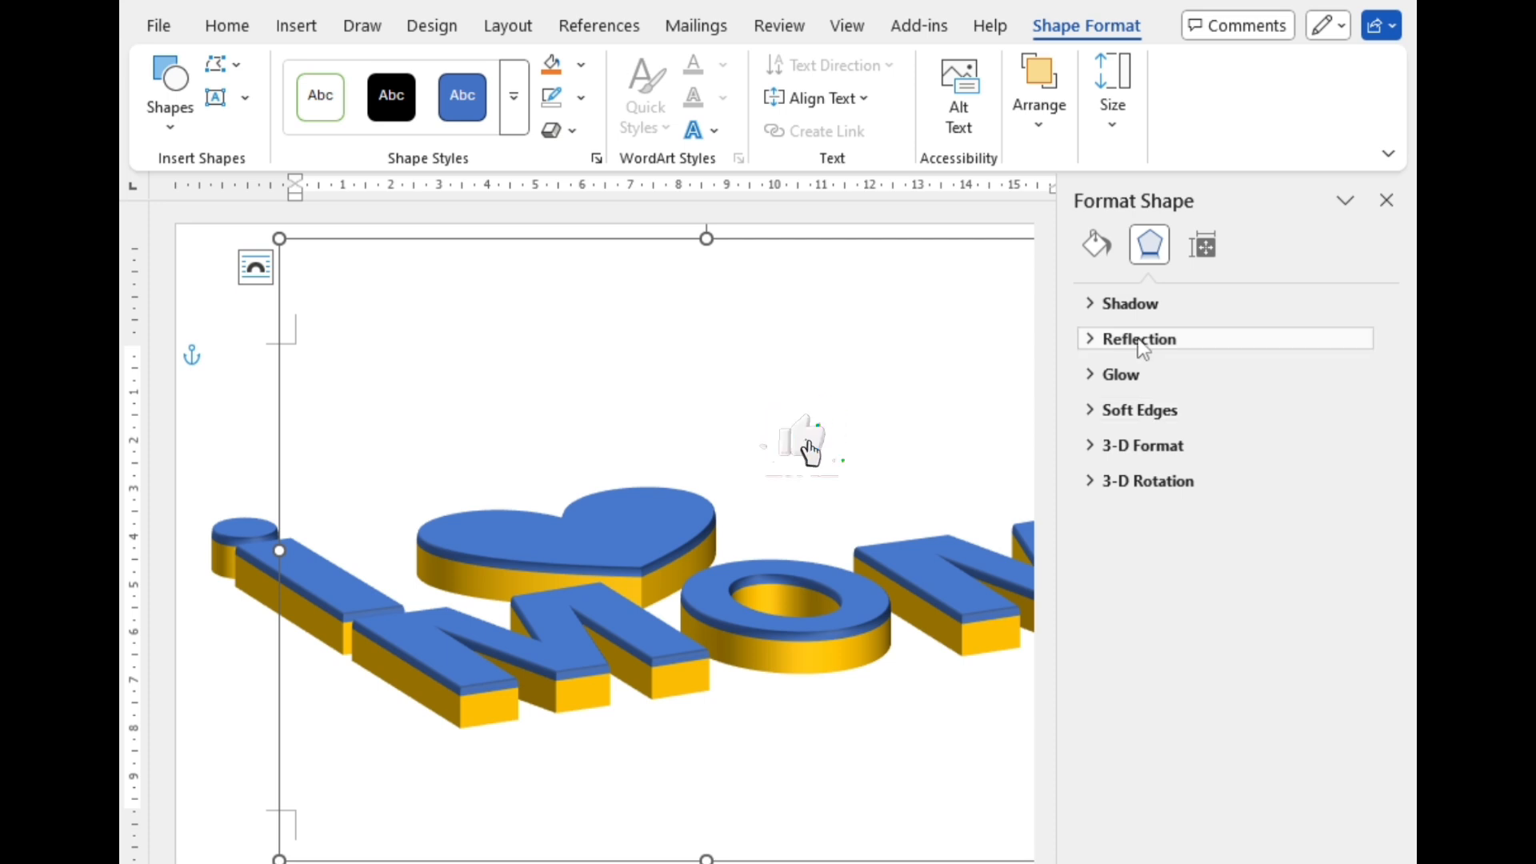
pyautogui.click(1115, 310)
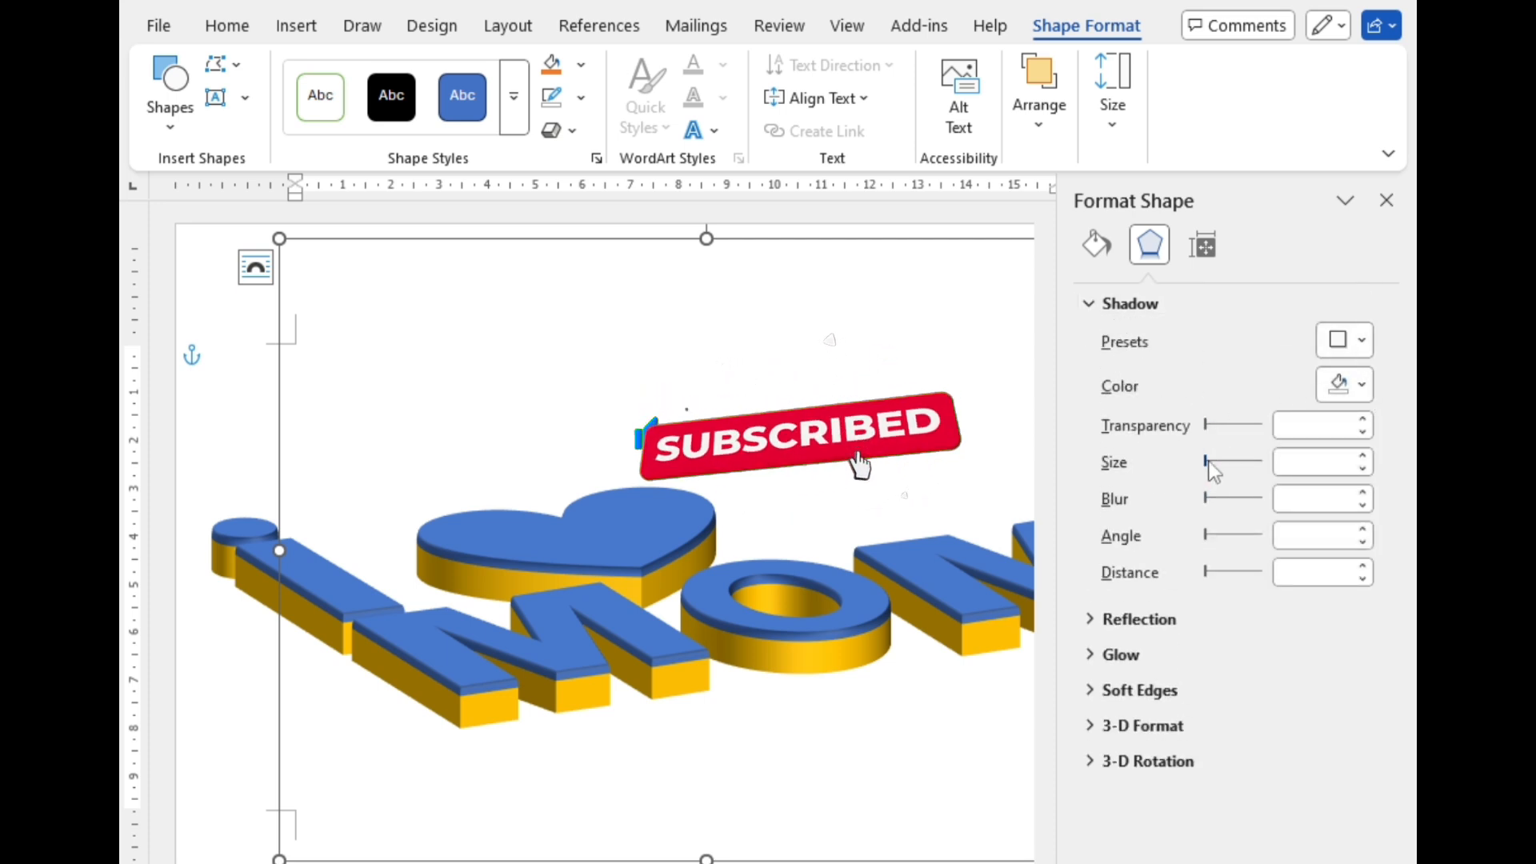
pyautogui.moveTo(1204, 468)
pyautogui.mouseDown()
pyautogui.moveTo(1242, 477)
pyautogui.moveTo(1229, 469)
pyautogui.mouseUp()
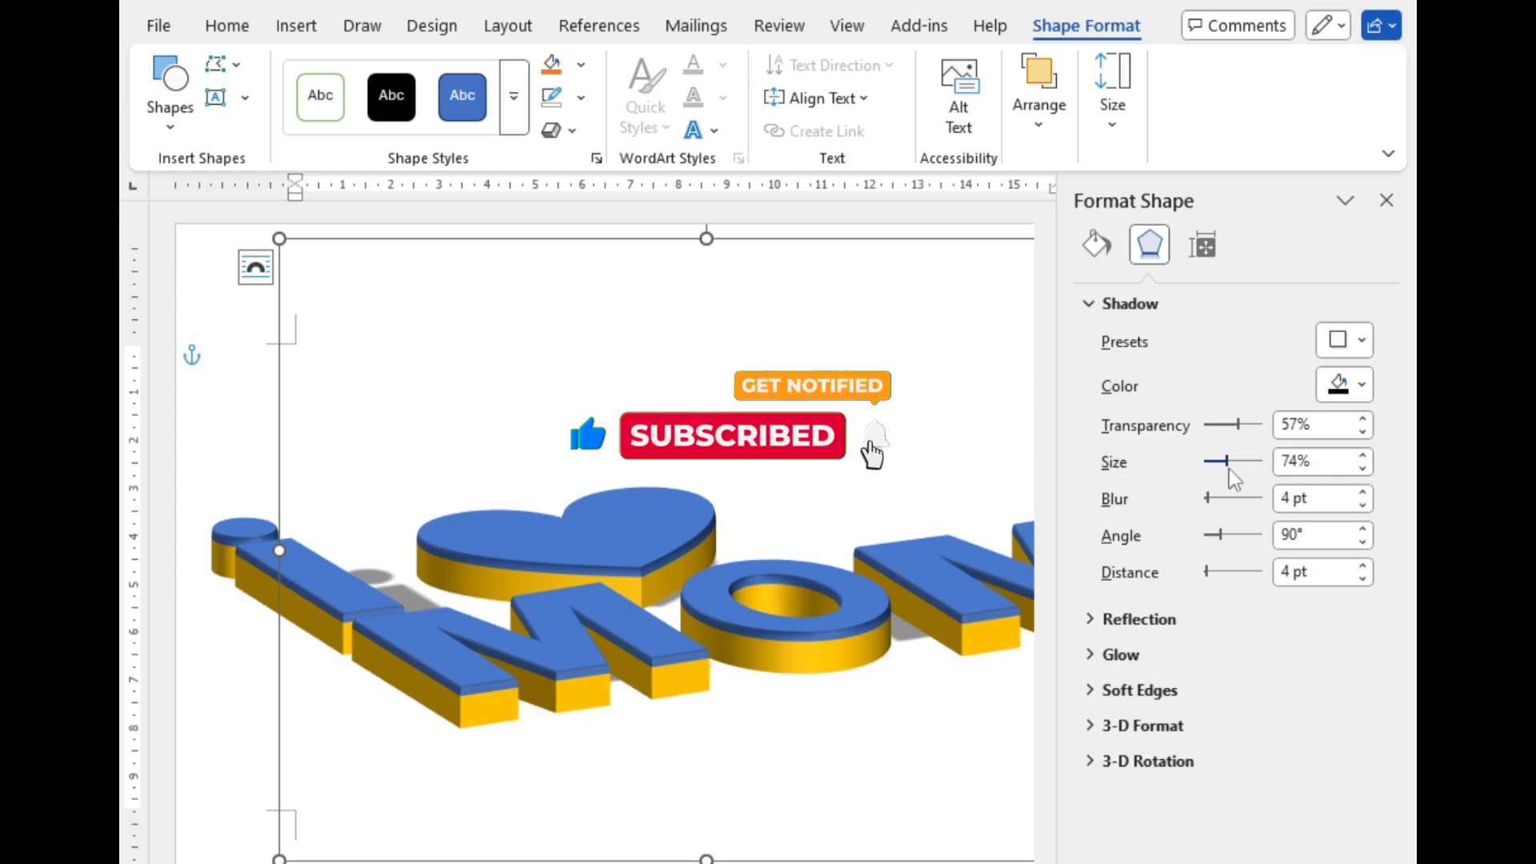
pyautogui.click(1365, 457)
pyautogui.click(1364, 457)
pyautogui.click(1365, 456)
pyautogui.click(1365, 457)
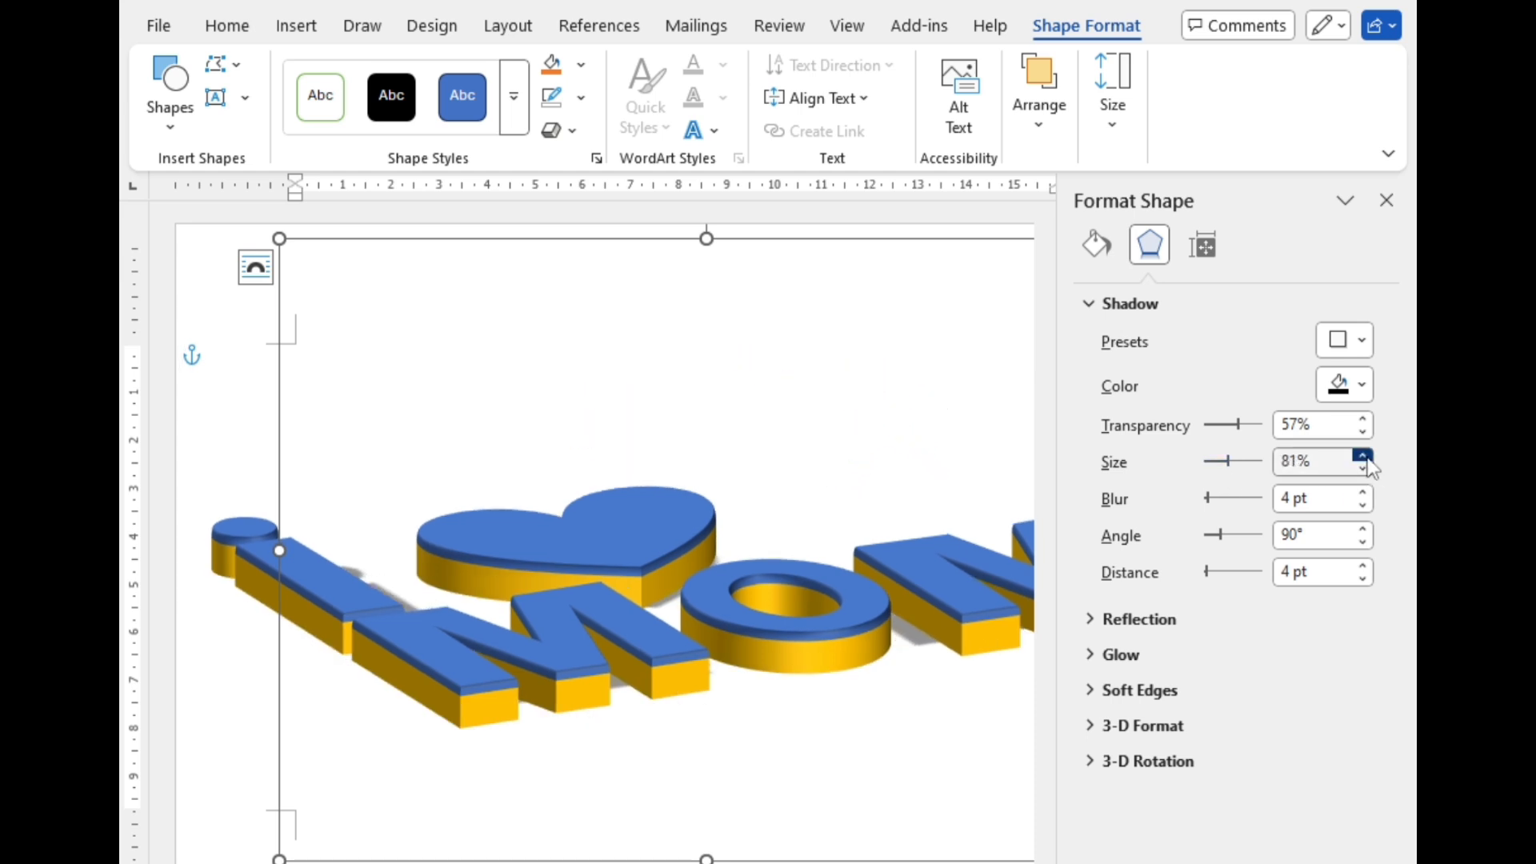
pyautogui.click(1364, 457)
pyautogui.click(1364, 457)
pyautogui.click(1365, 457)
pyautogui.click(1365, 457)
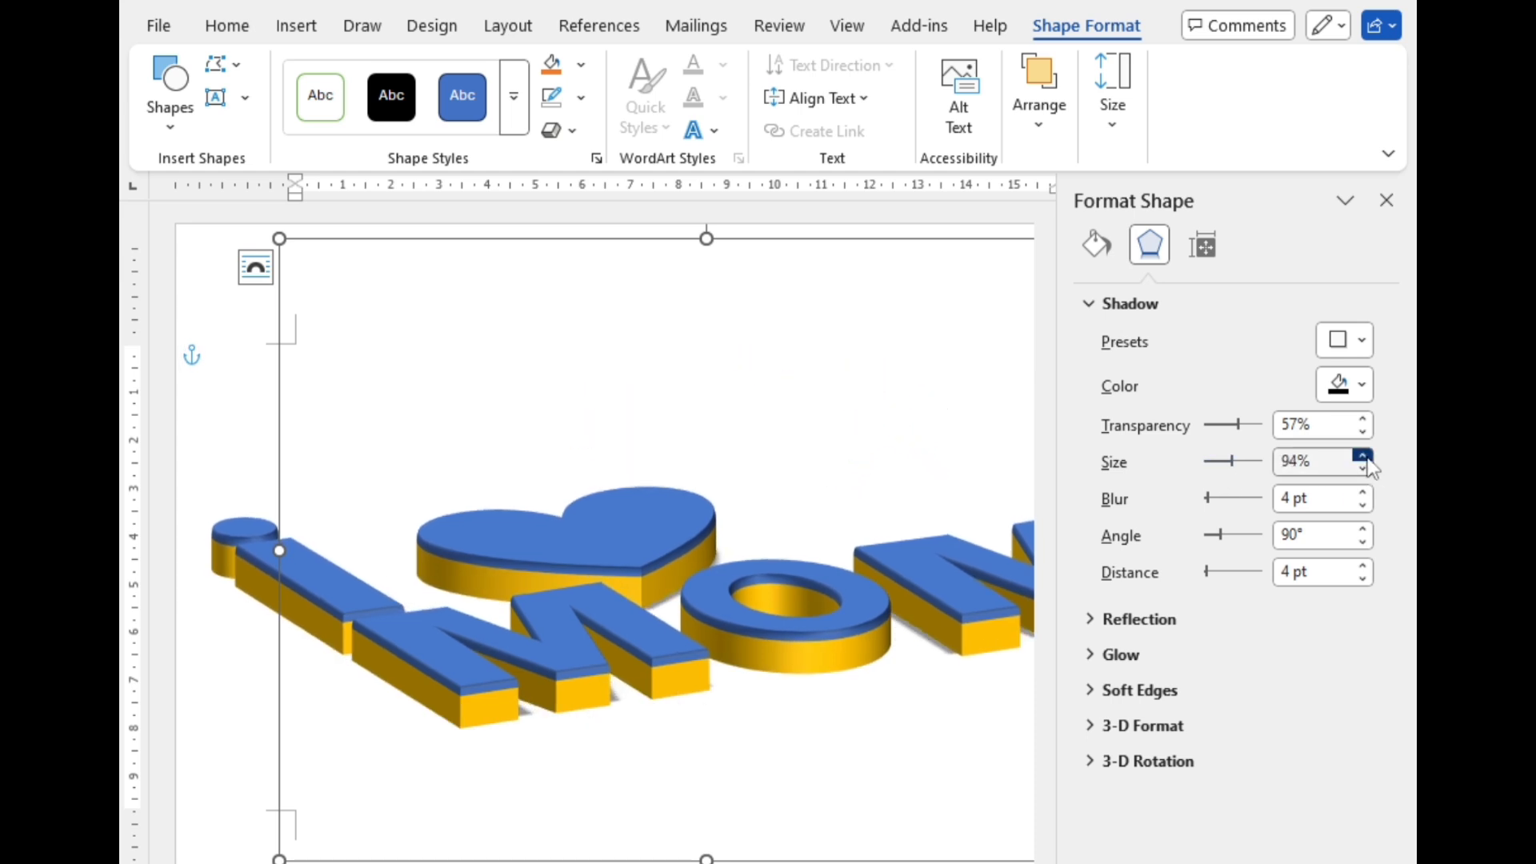
pyautogui.click(1365, 457)
pyautogui.click(1365, 457)
pyautogui.click(1365, 457)
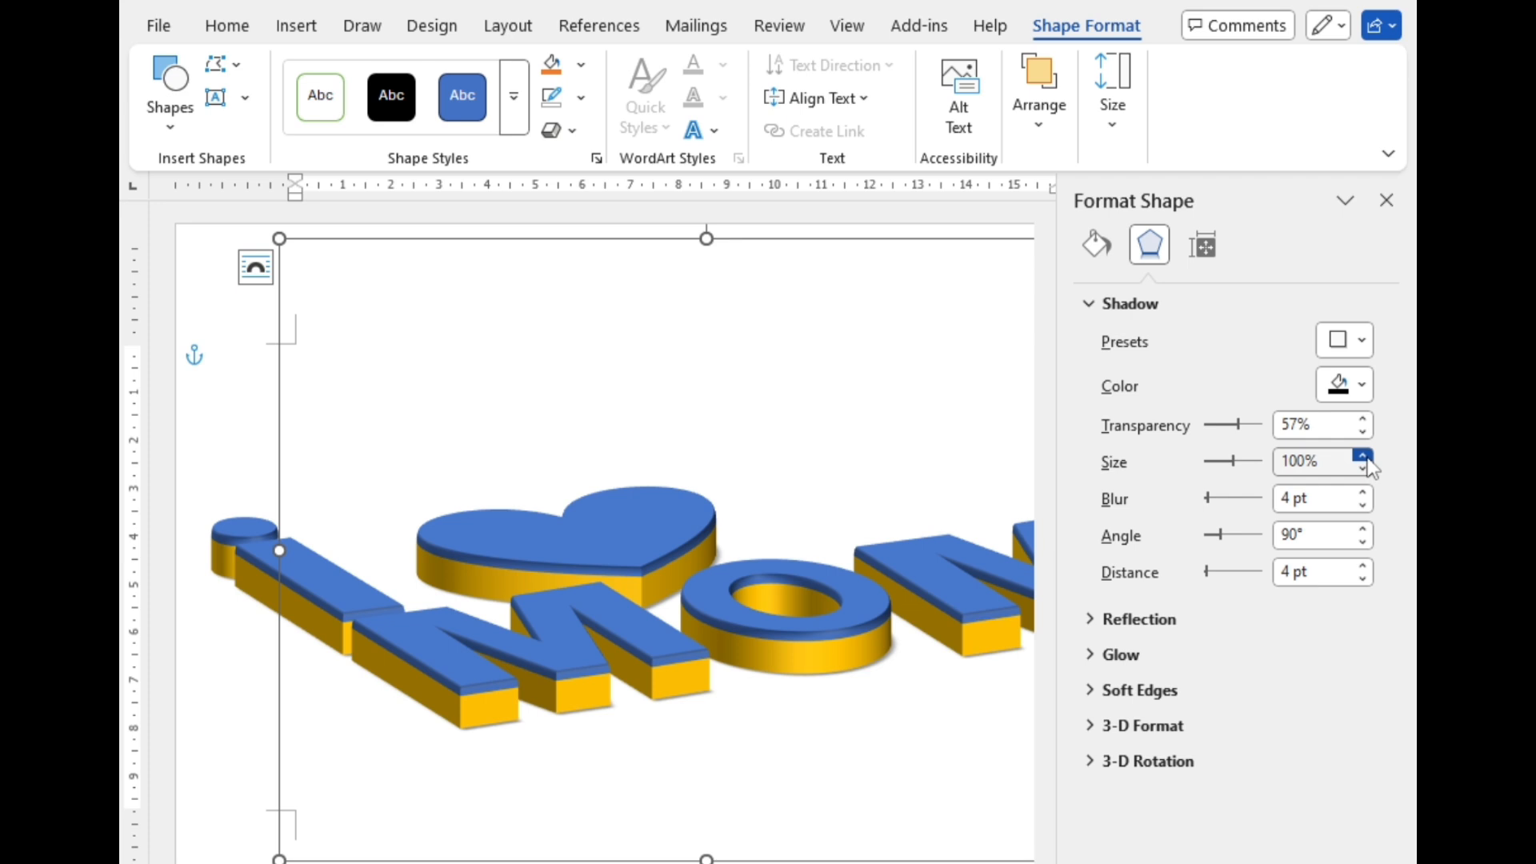
# Step: Set the group shadow's transparency to 0% and its angle to 104°
pyautogui.moveTo(1249, 423); pyautogui.dragTo(1174, 429)
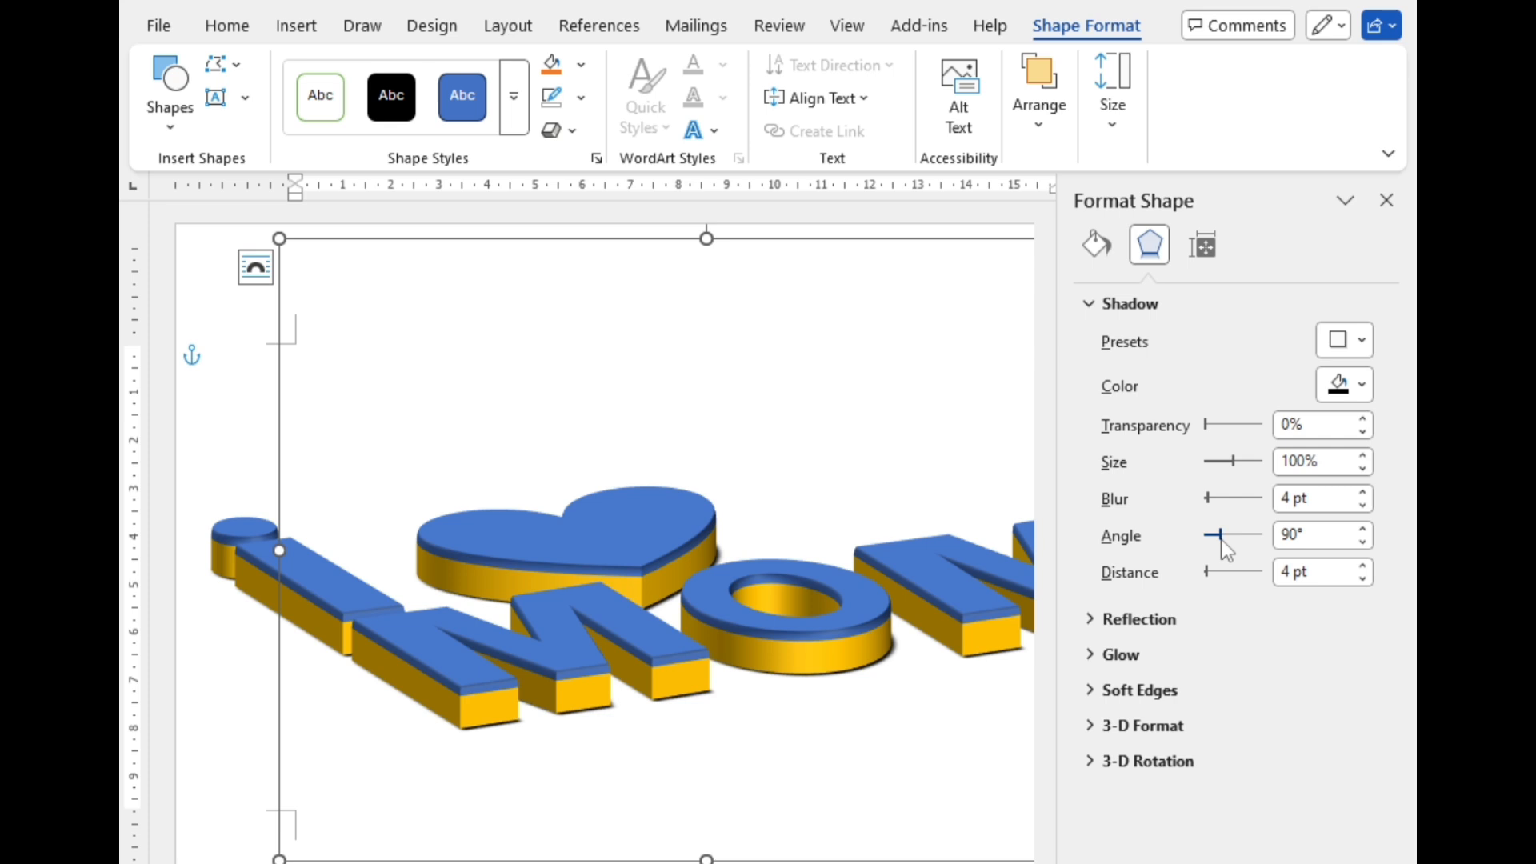
pyautogui.moveTo(1222, 541); pyautogui.dragTo(1224, 541)
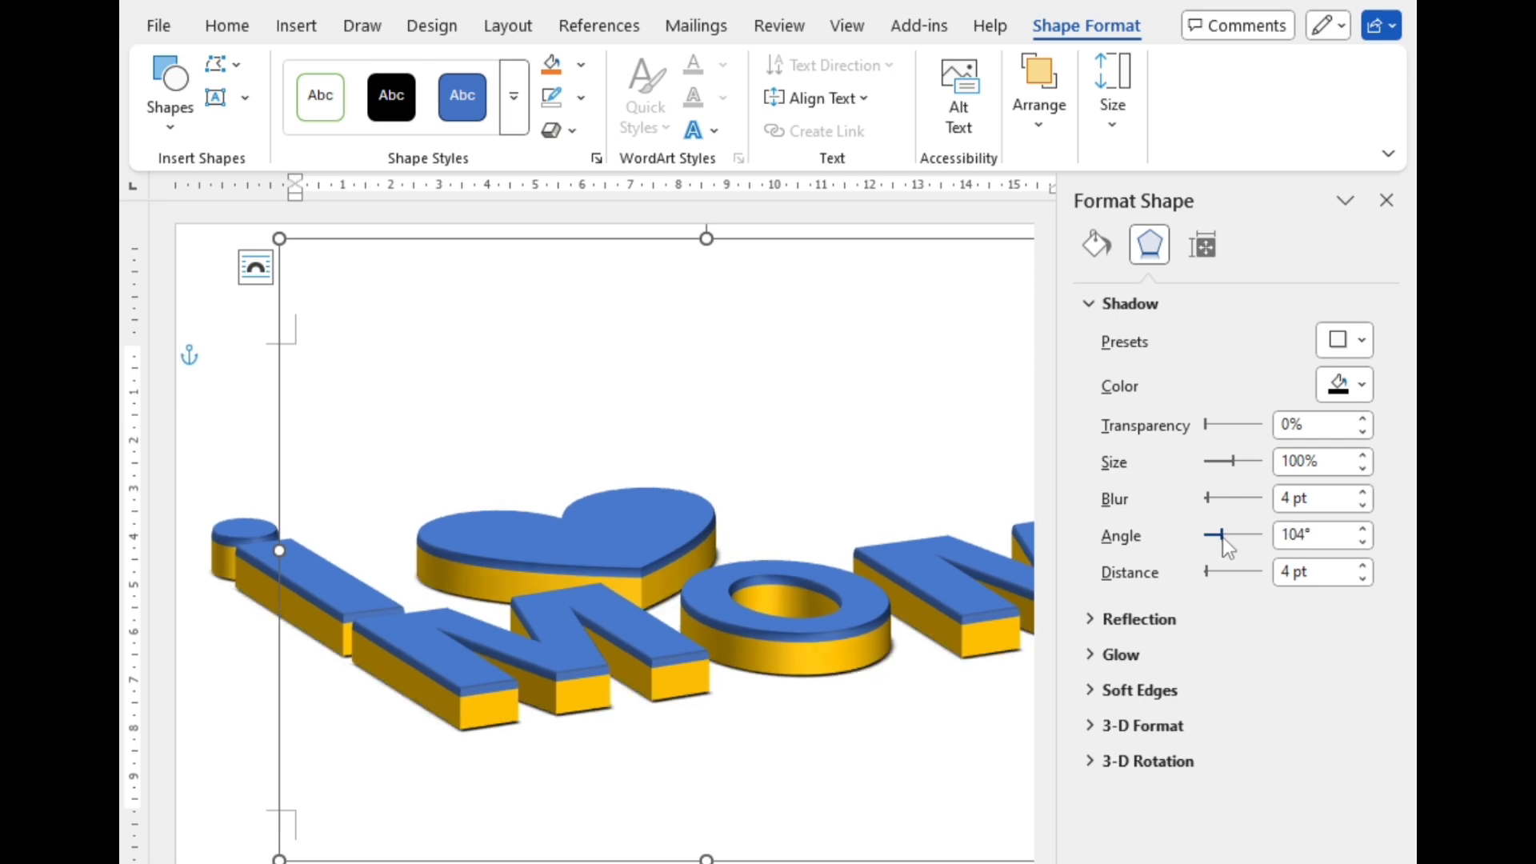
# Step: Set the group shadow's distance to 14 pt and its blur to 26 pt
pyautogui.click(1364, 567)
pyautogui.click(1364, 567)
pyautogui.click(1364, 568)
pyautogui.click(1364, 568)
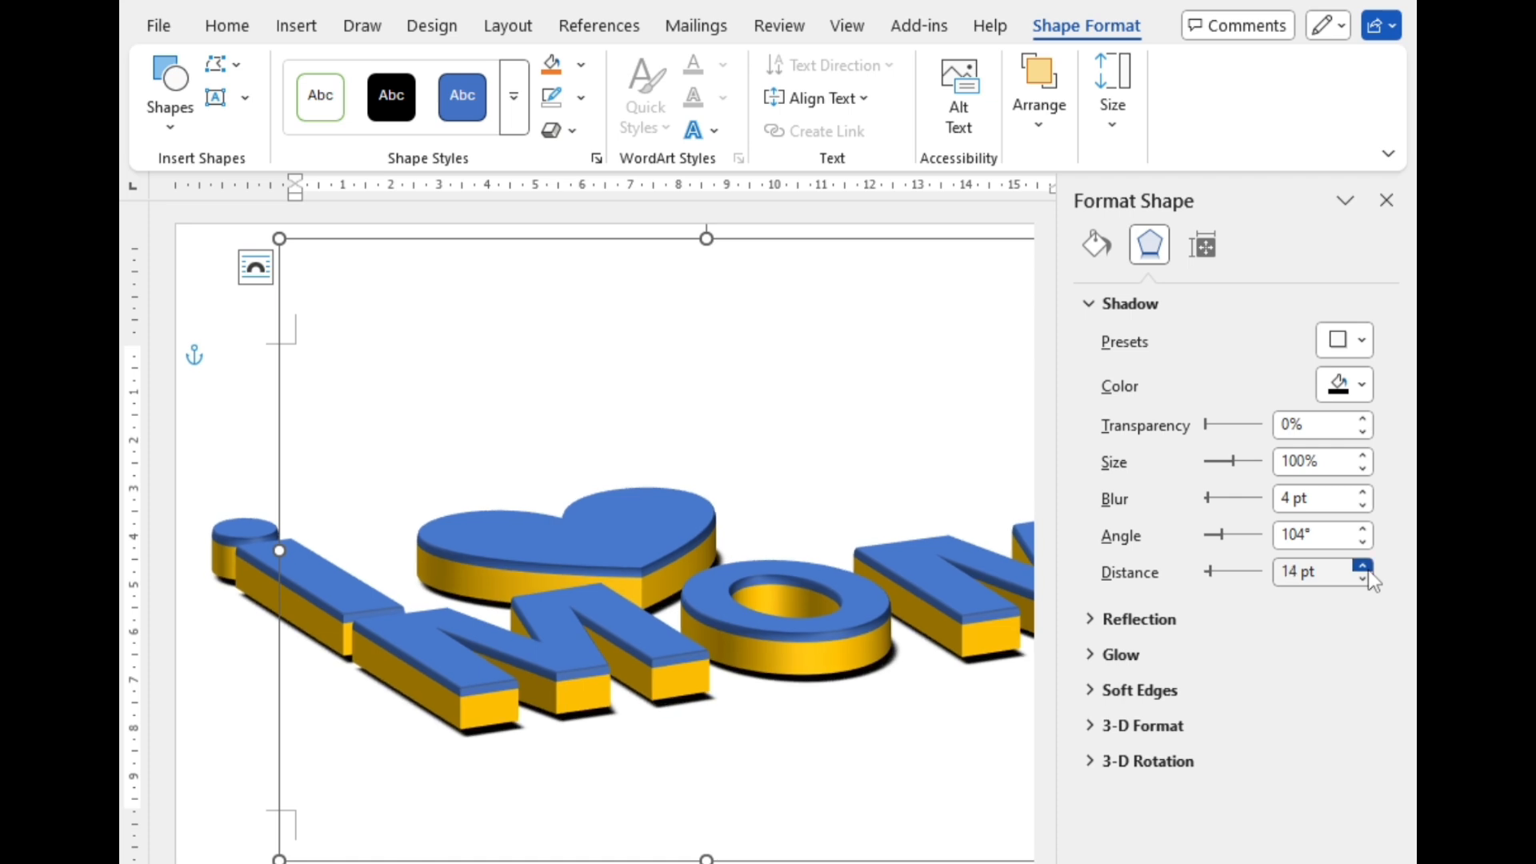
pyautogui.moveTo(1210, 501); pyautogui.dragTo(1222, 502)
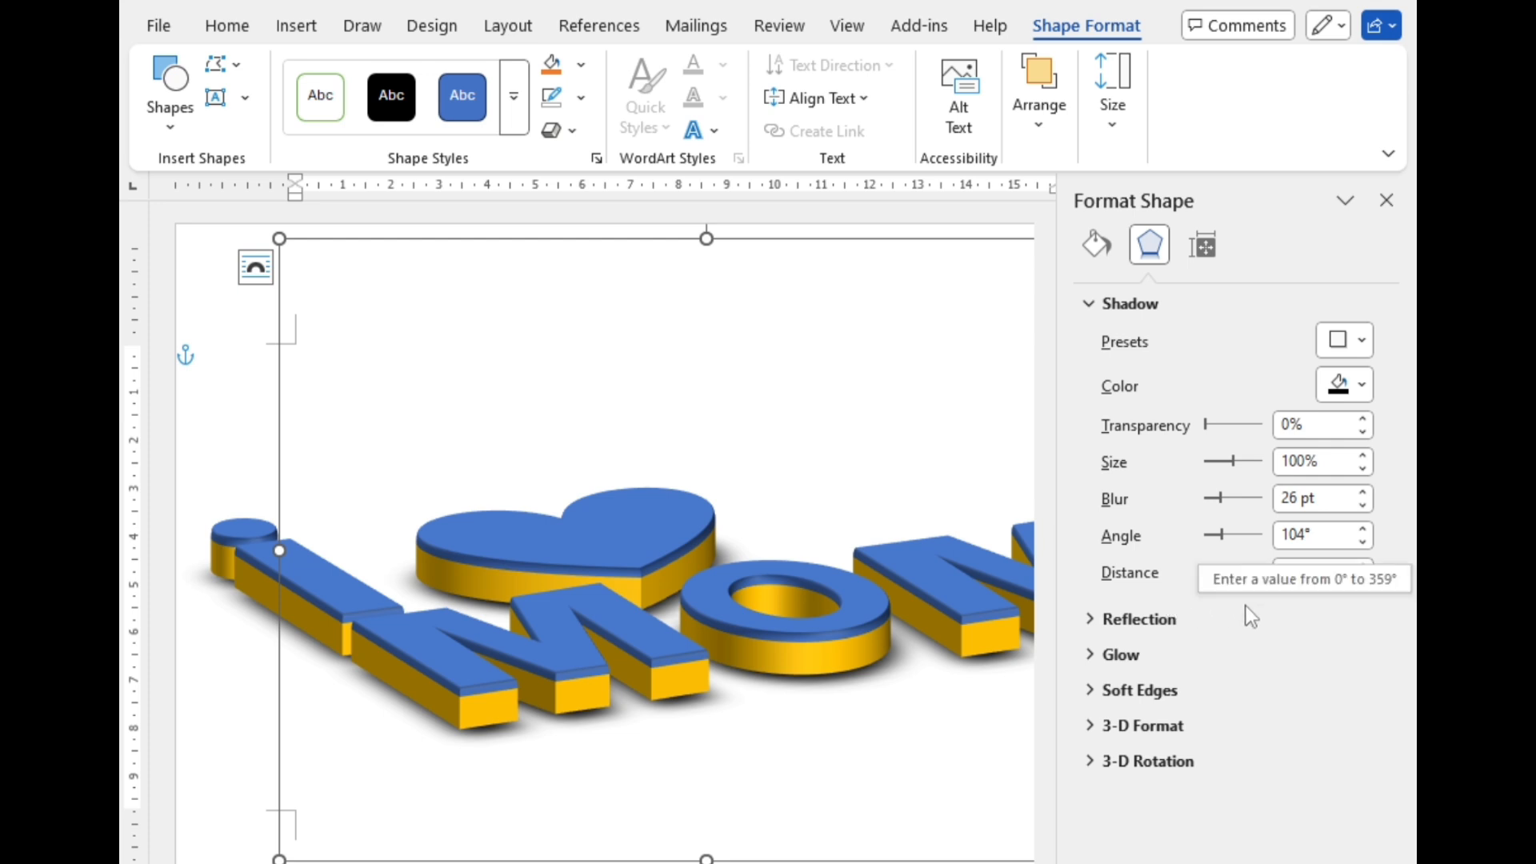
pyautogui.click(1366, 344)
pyautogui.click(1244, 332)
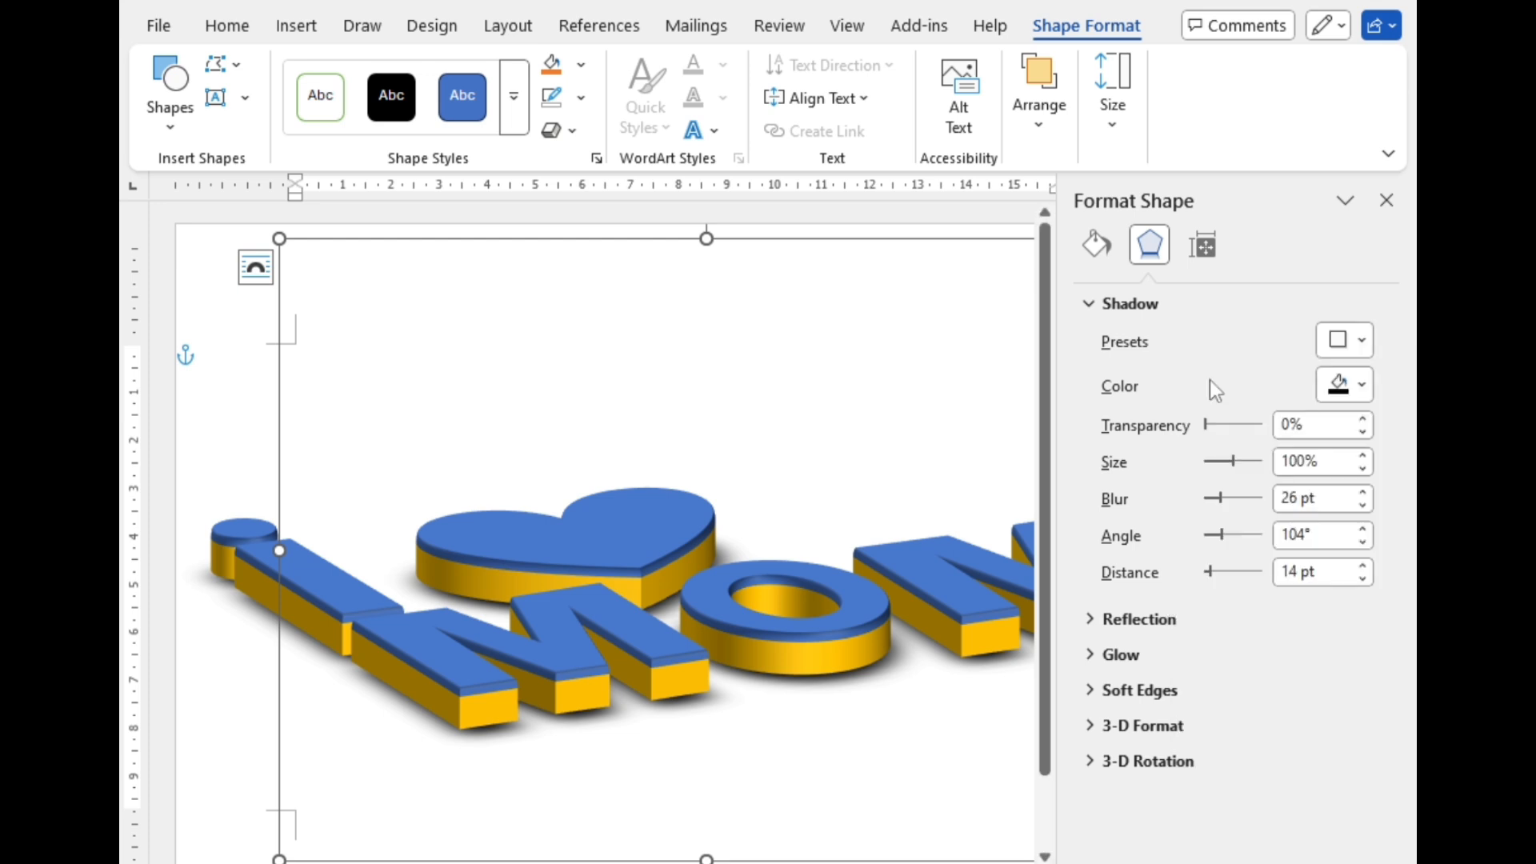
# Step: Try all three translucent 3-D materials and the dark-edge special effect material on the group
pyautogui.click(1135, 310)
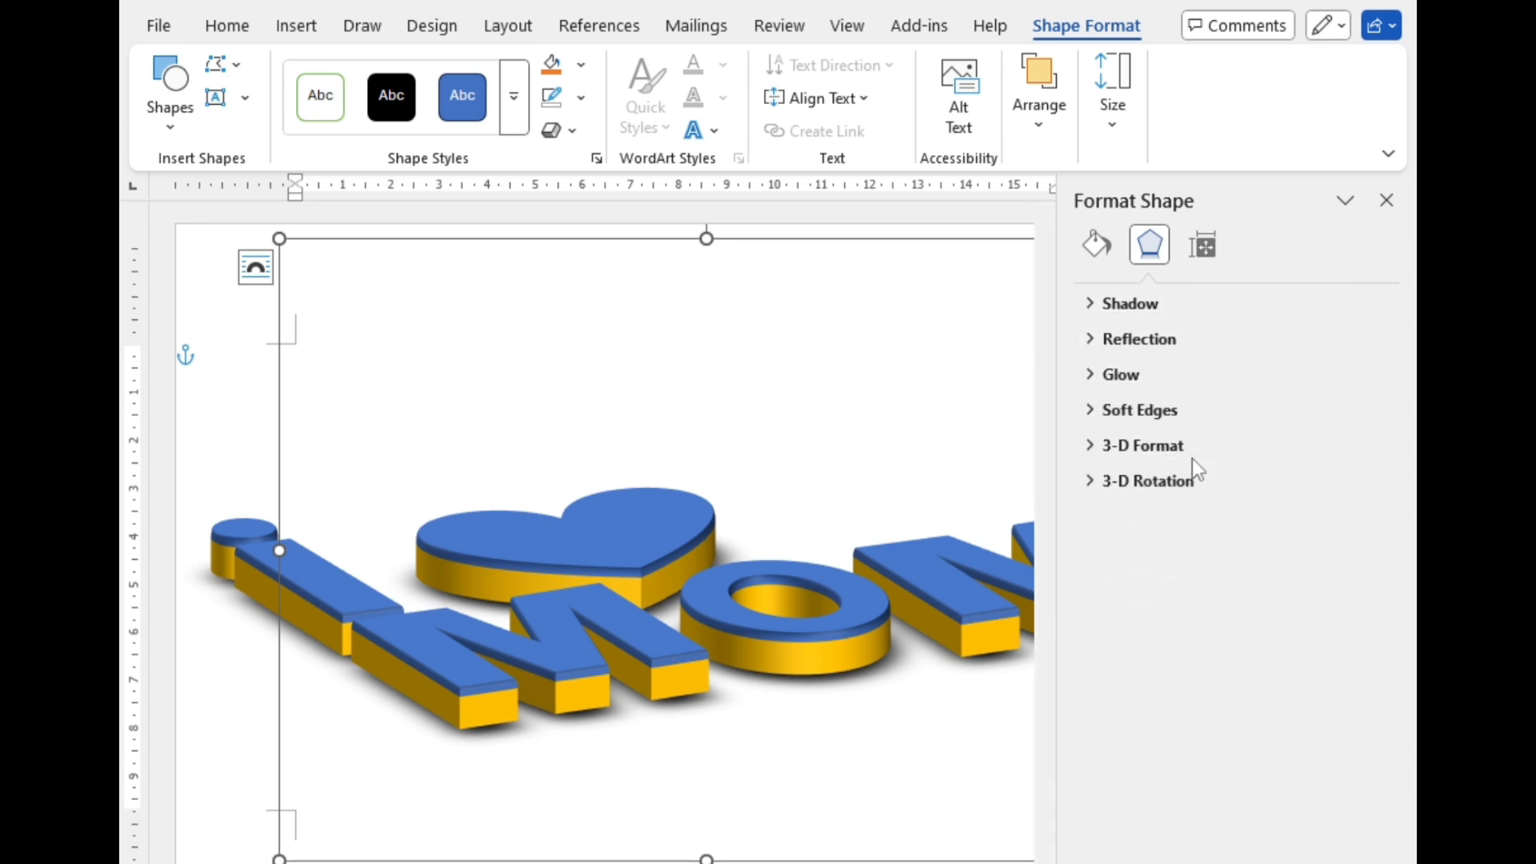
pyautogui.click(1148, 448)
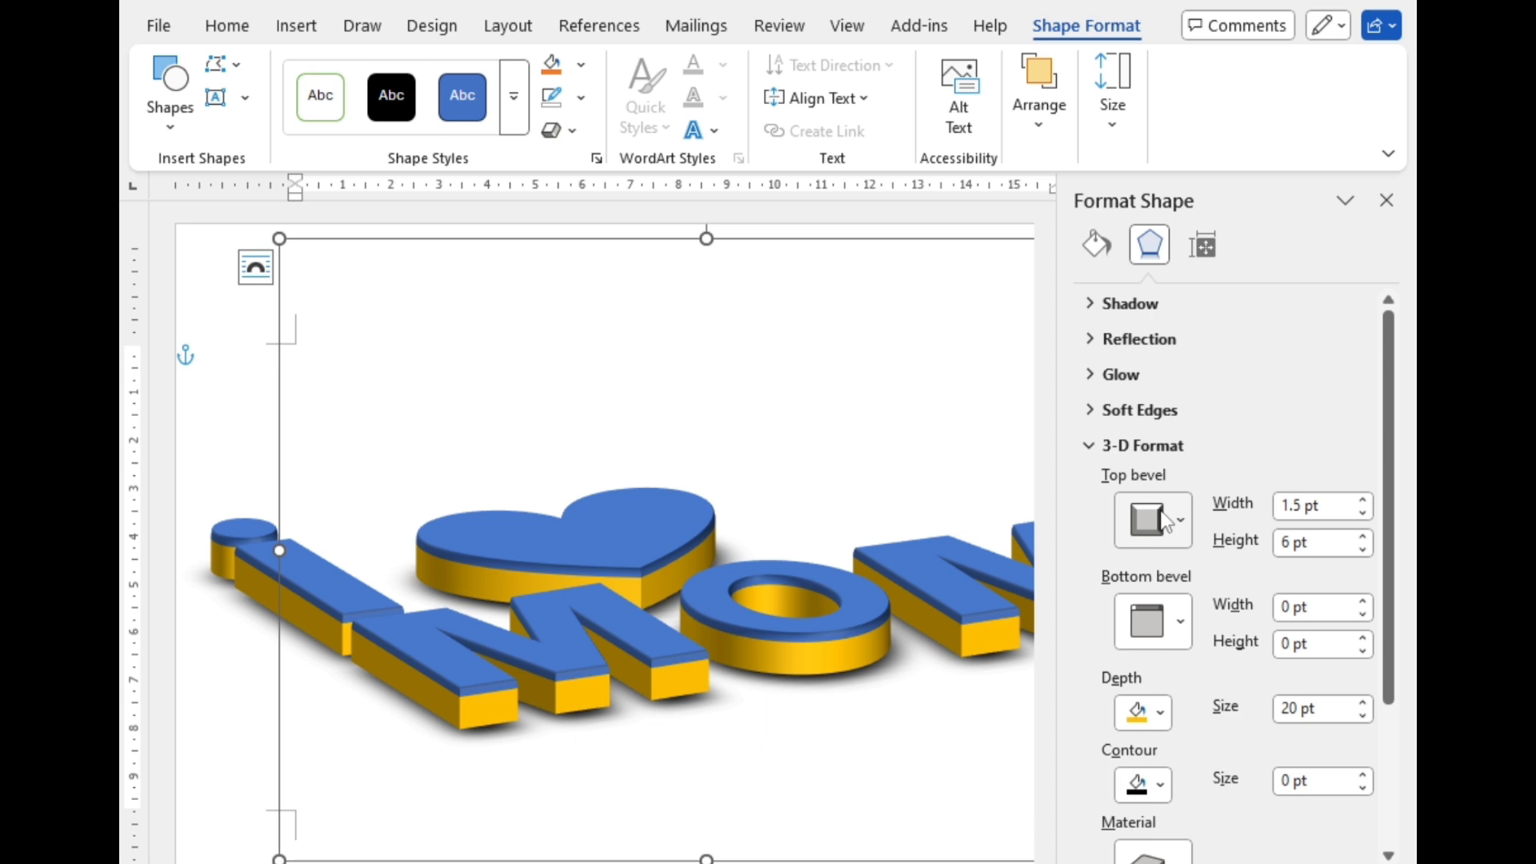
pyautogui.click(1181, 619)
pyautogui.click(1181, 619)
pyautogui.scroll(-1, 1181, 619)
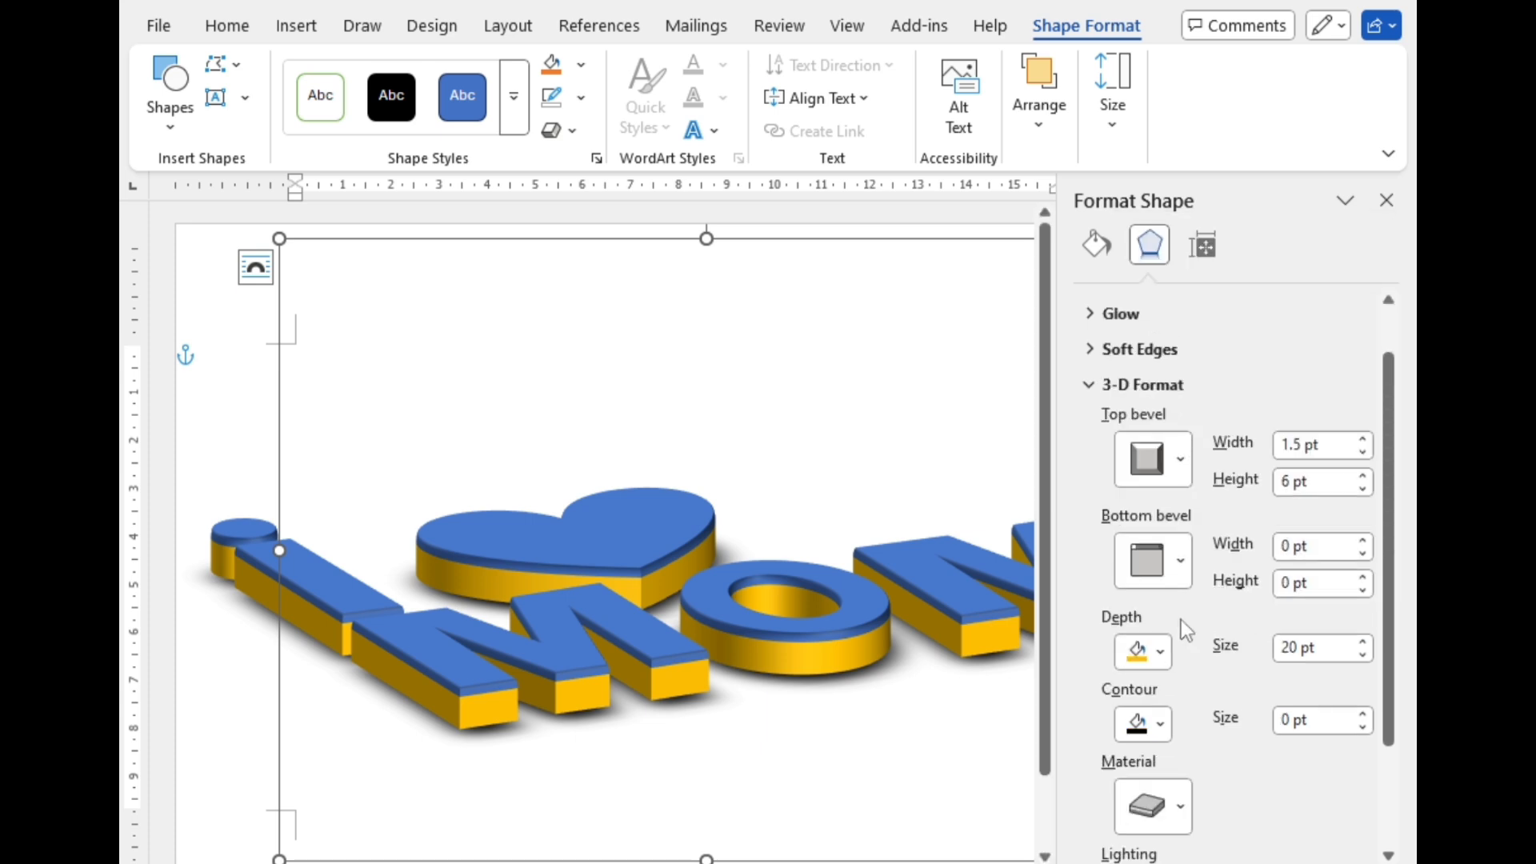
pyautogui.click(1178, 812)
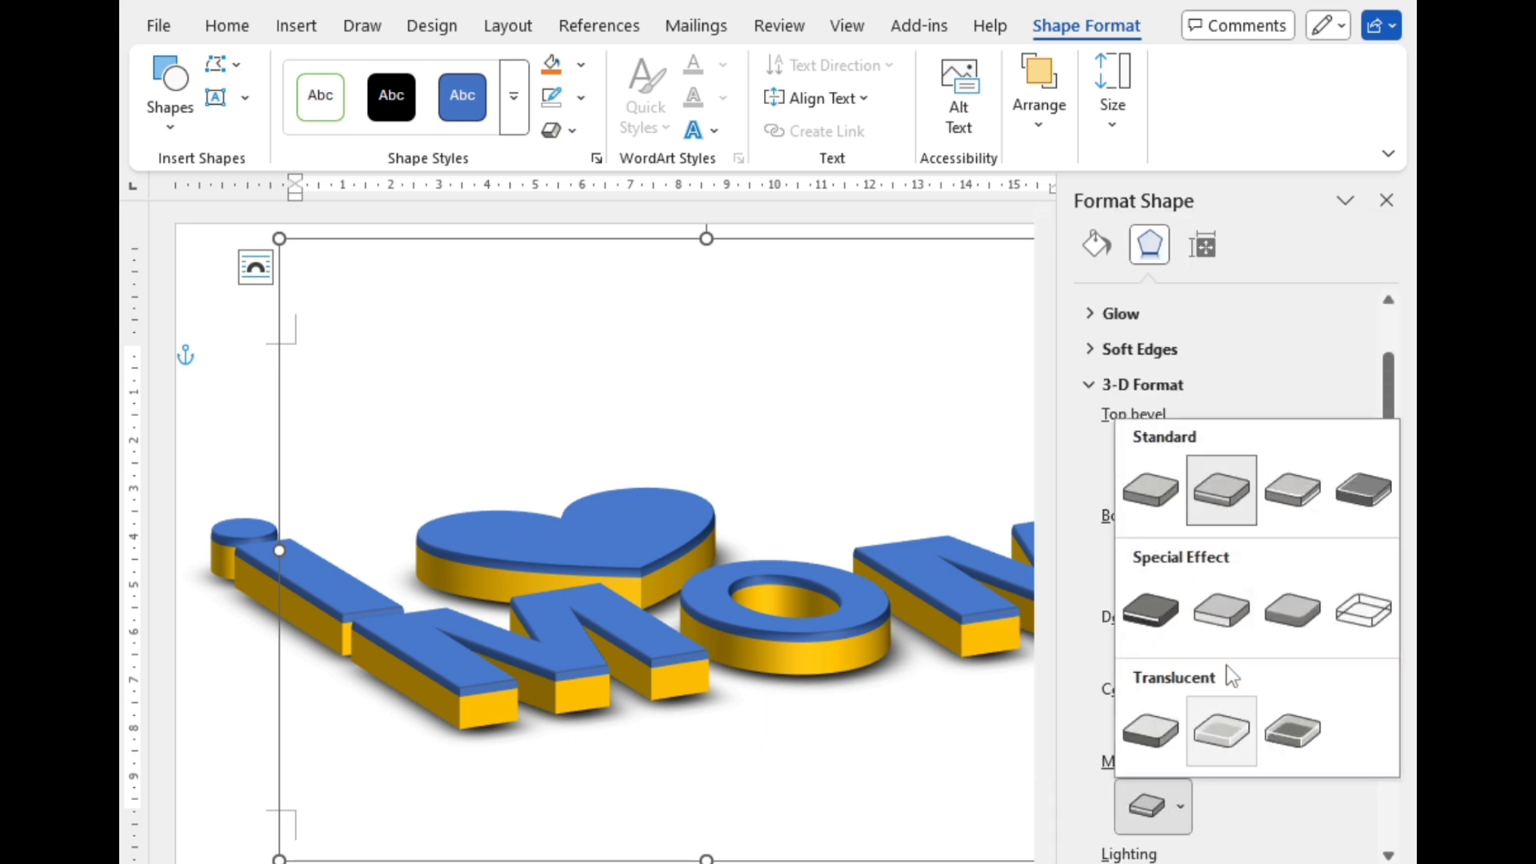
pyautogui.click(1251, 738)
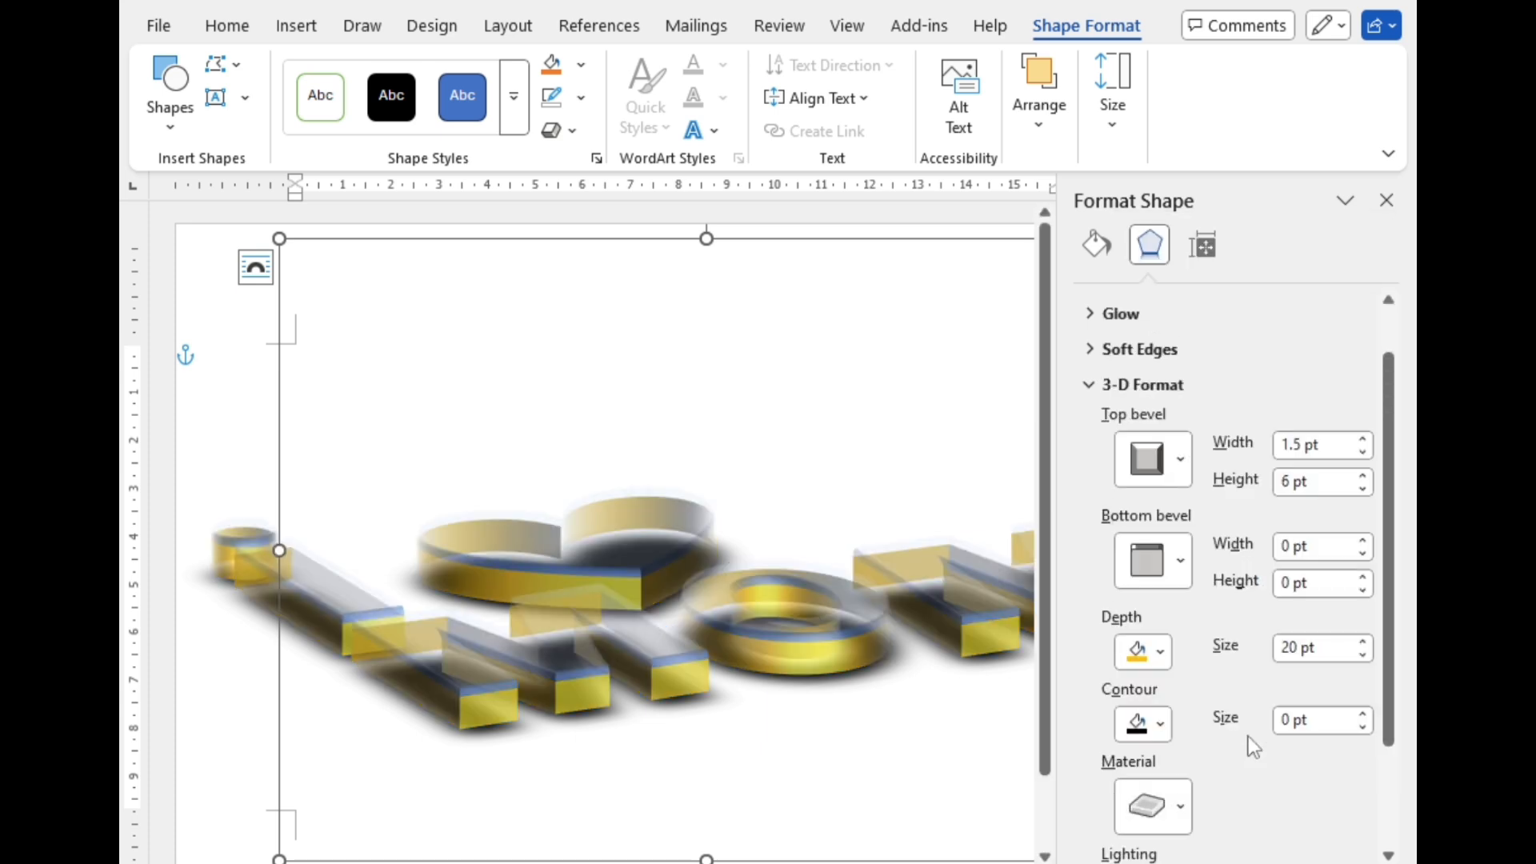
pyautogui.click(1162, 724)
pyautogui.click(1180, 809)
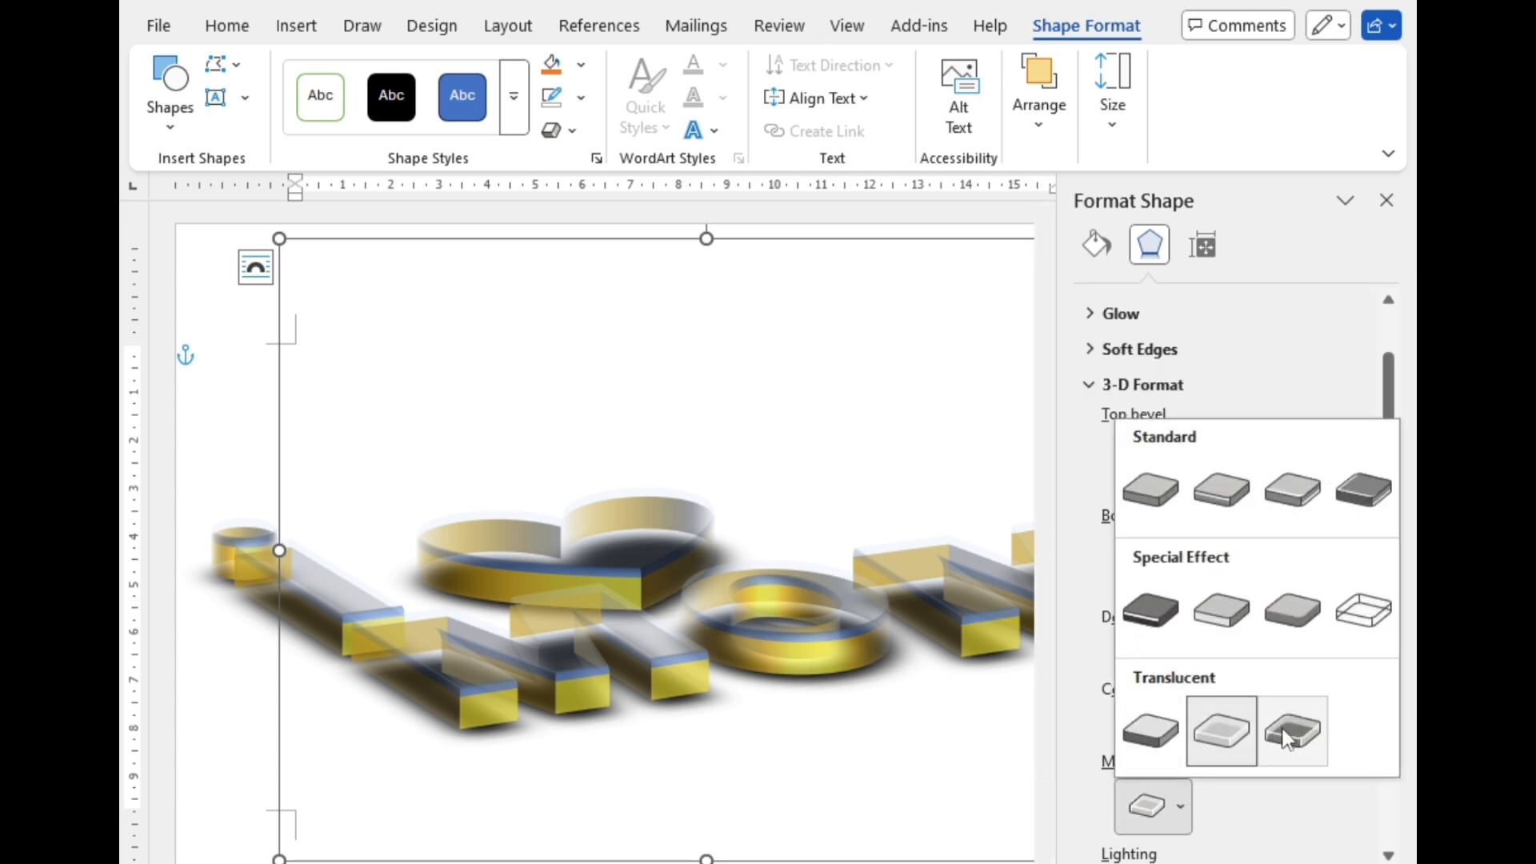
pyautogui.click(1286, 740)
pyautogui.click(1180, 813)
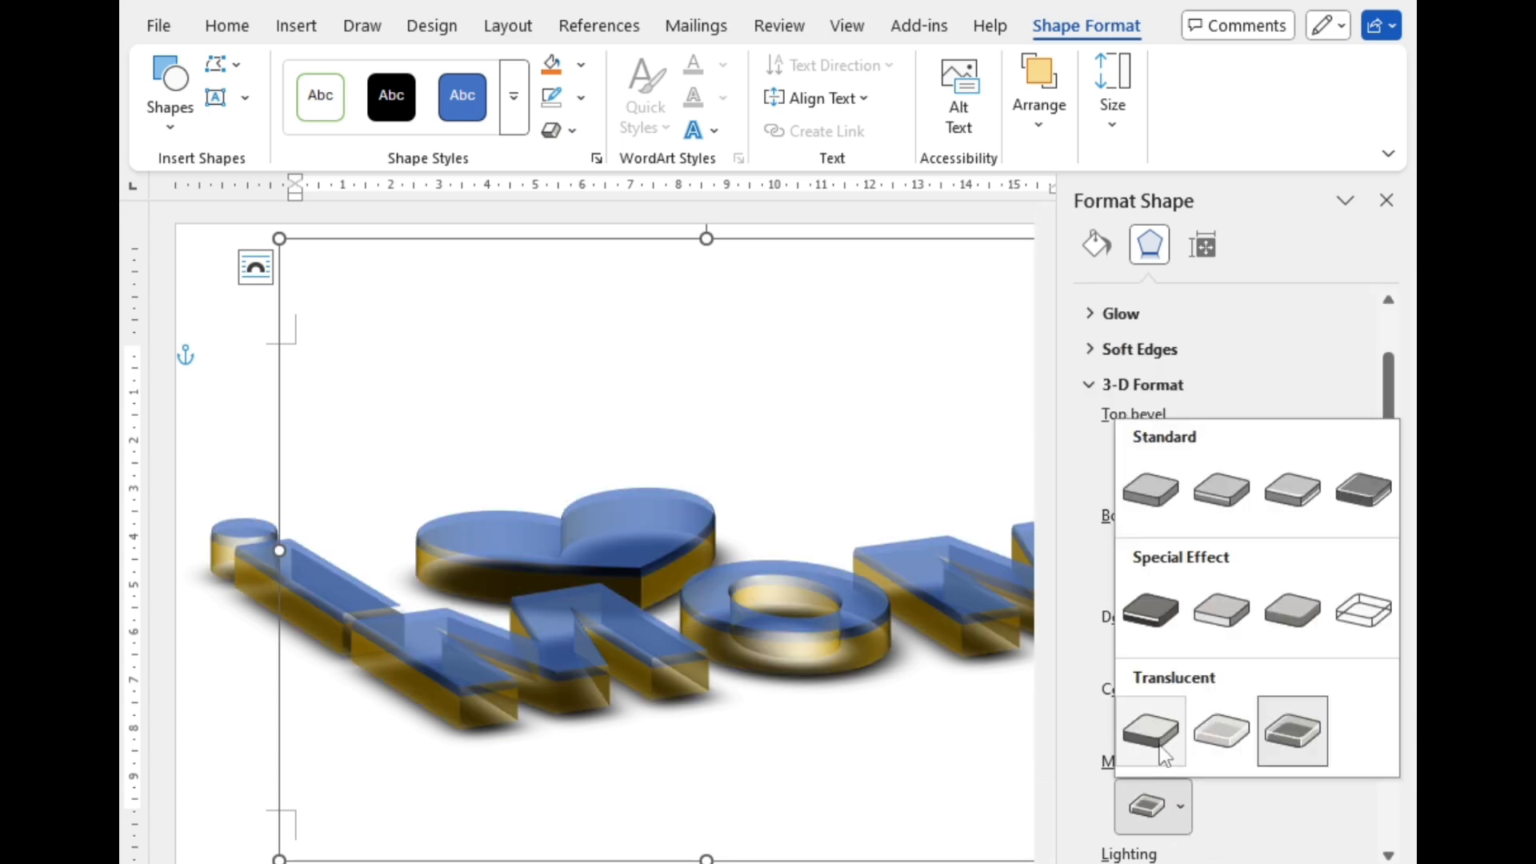
pyautogui.click(1159, 736)
pyautogui.click(1181, 813)
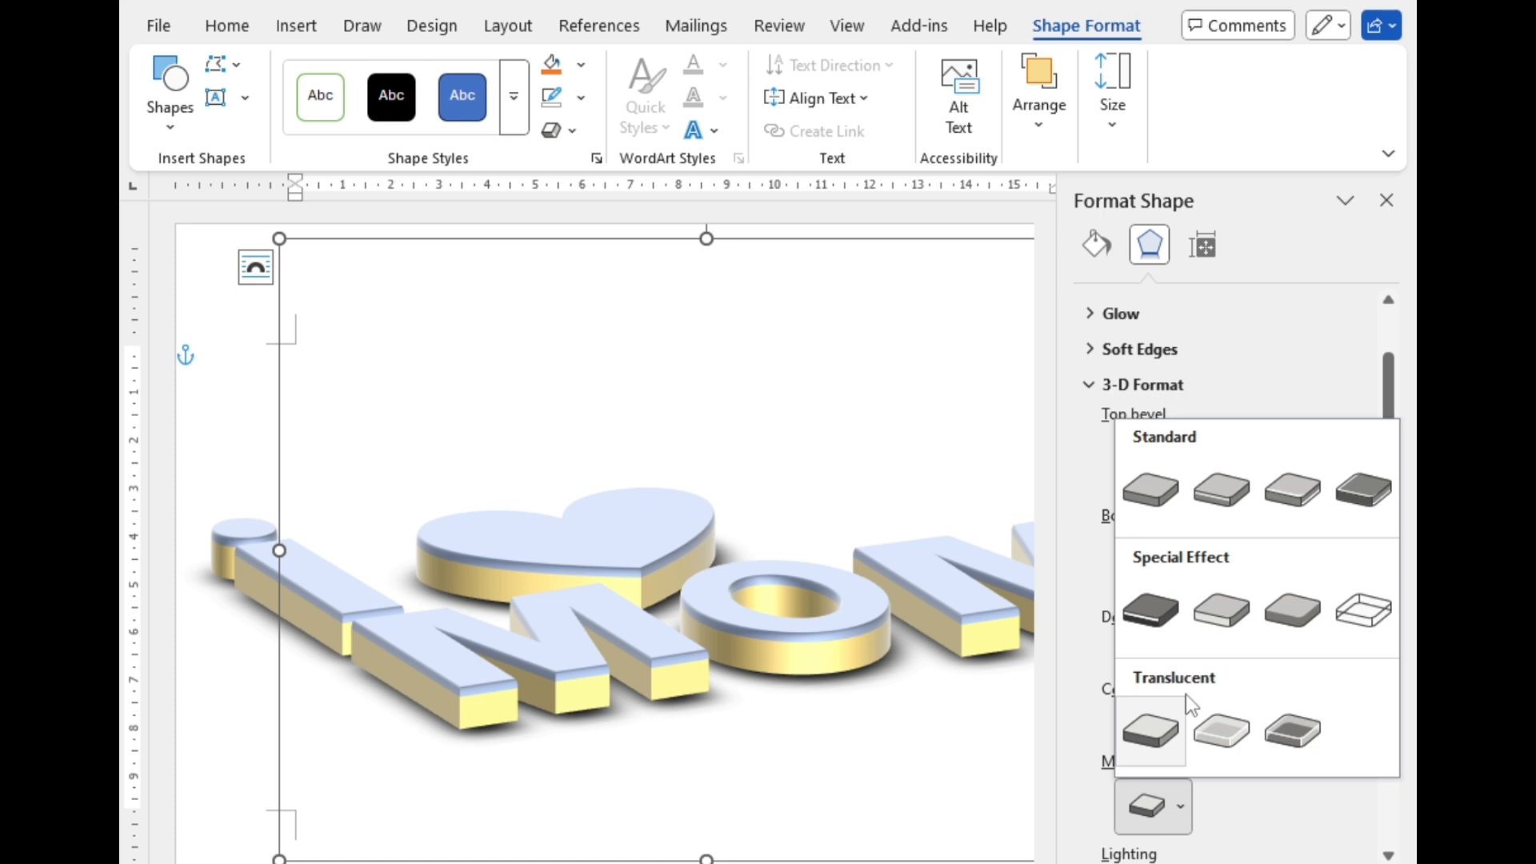
pyautogui.click(1170, 613)
# Step: Apply the first standard (matte) 3-D material to the whole group
pyautogui.click(1181, 813)
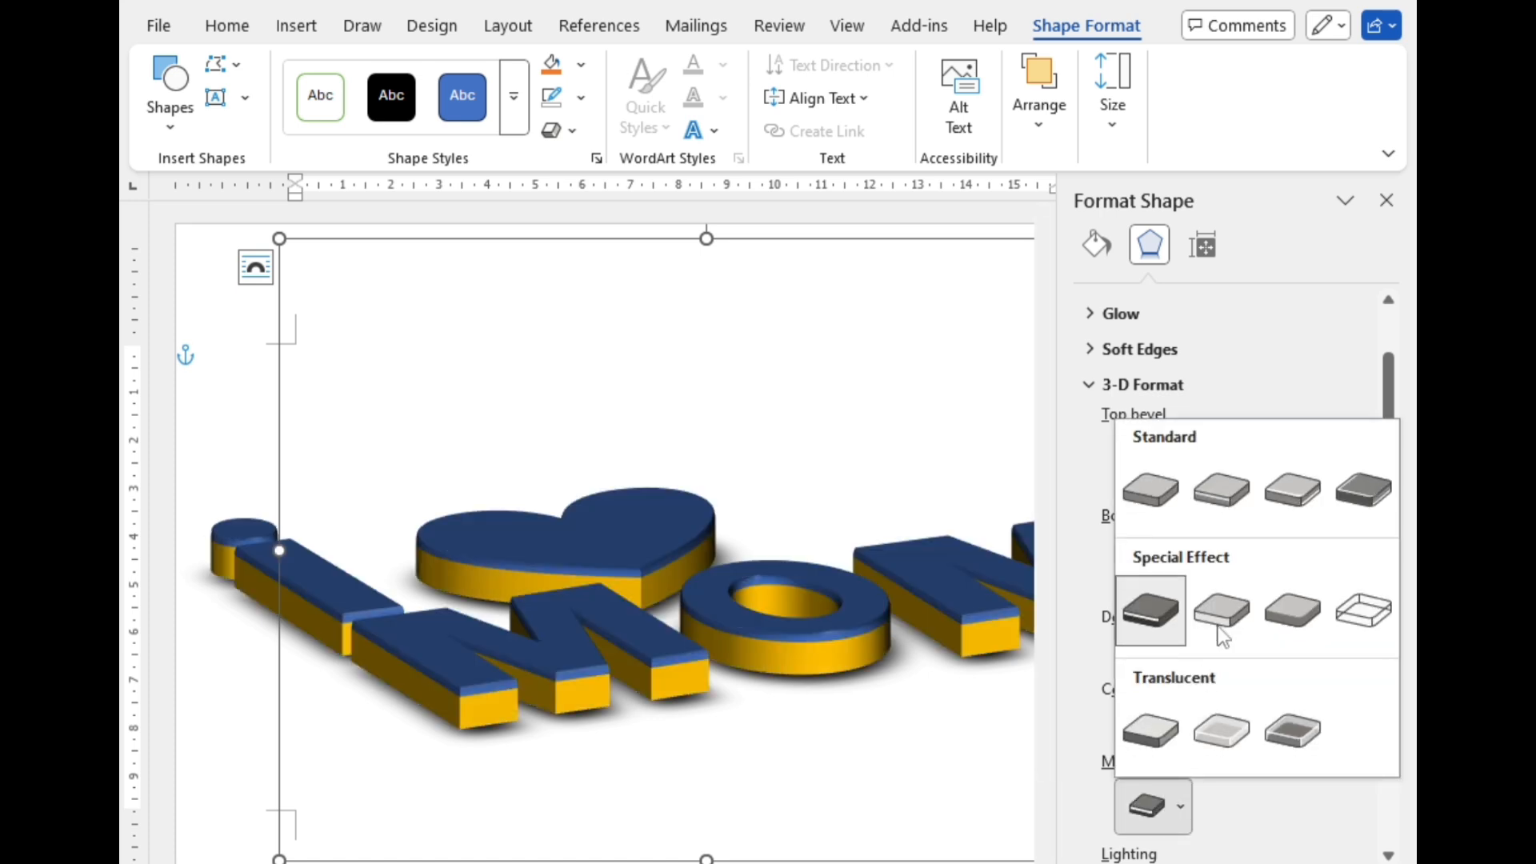
pyautogui.click(1175, 511)
pyautogui.scroll(-1, 1173, 760)
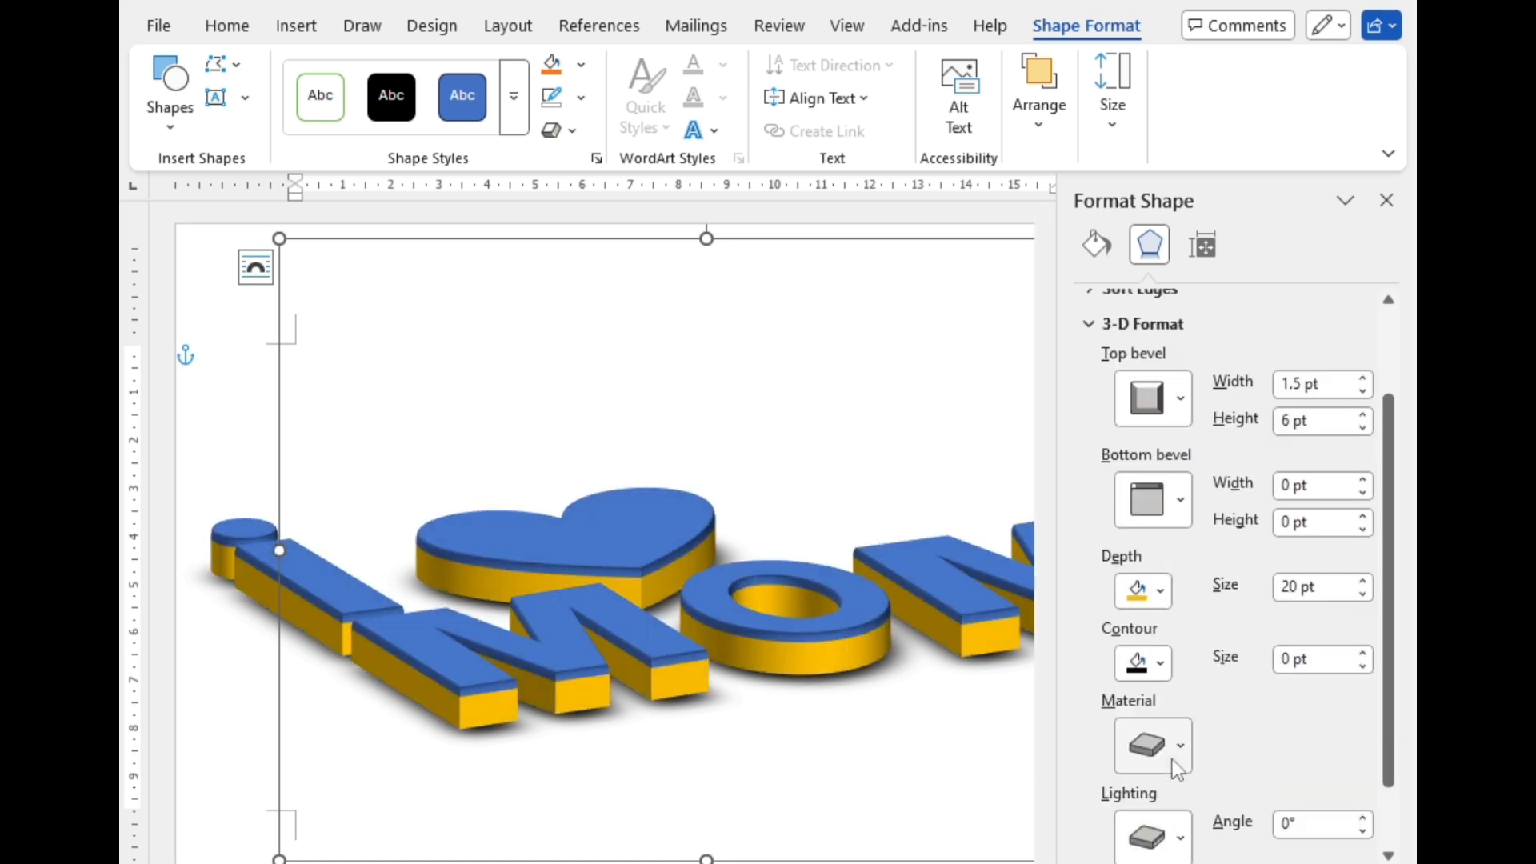
# Step: Apply the third warm lighting preset to the whole group's 3-D format
pyautogui.click(1178, 755)
pyautogui.click(1153, 837)
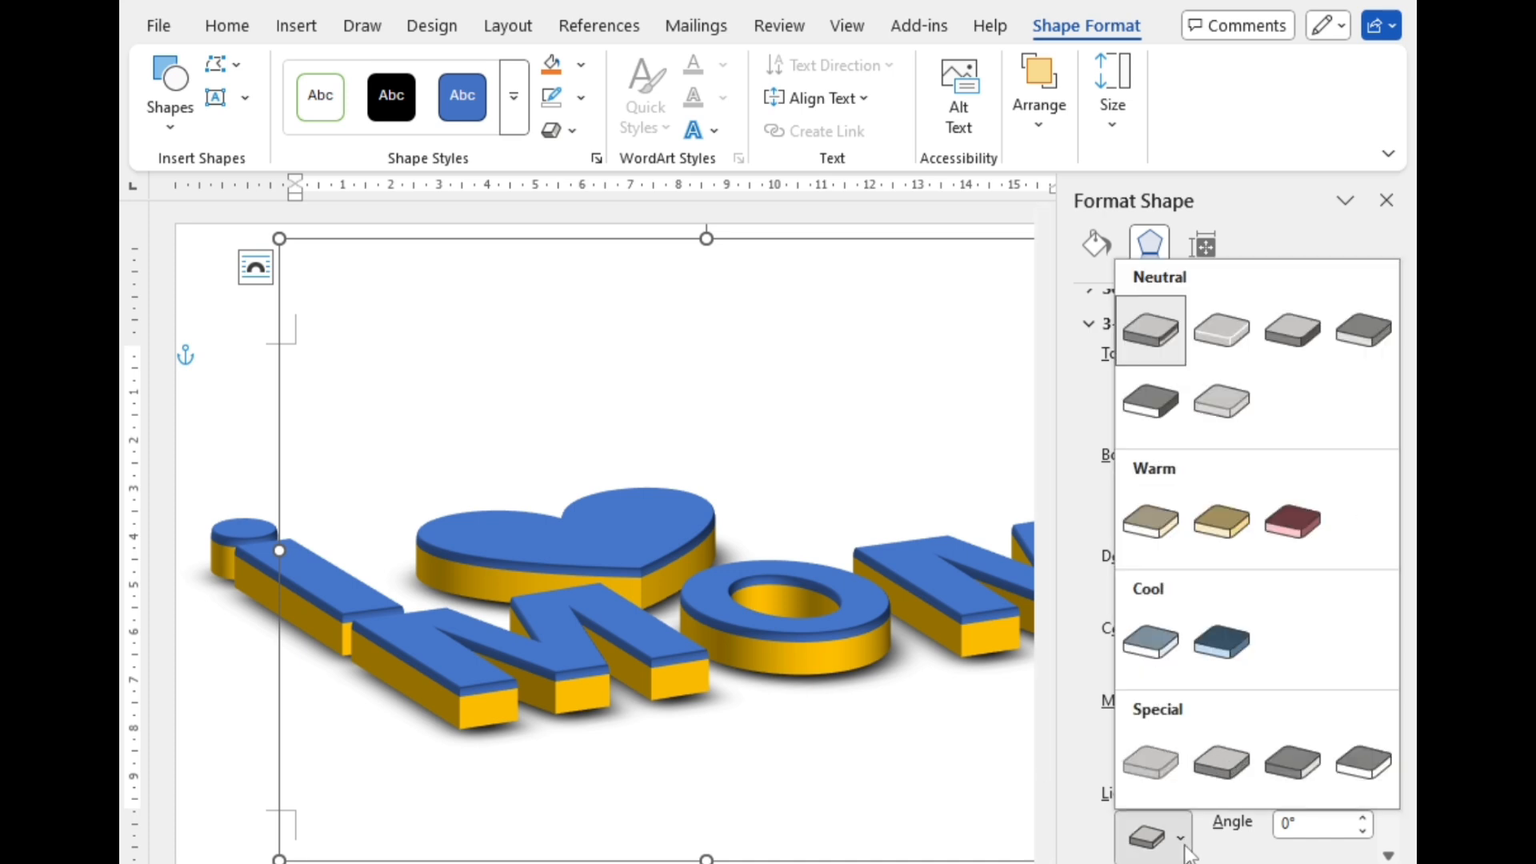
pyautogui.click(1285, 539)
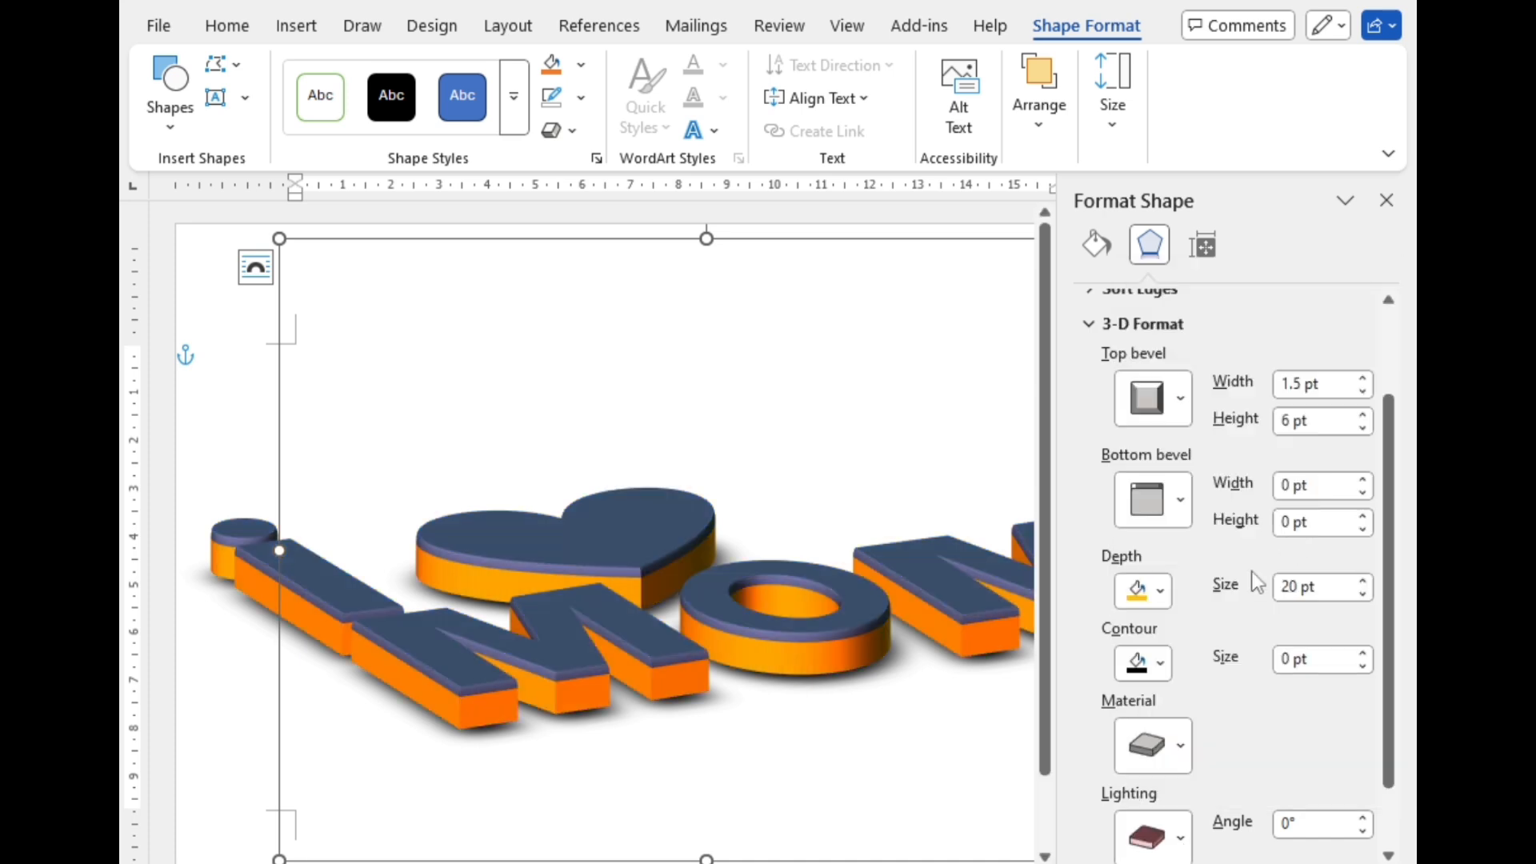
pyautogui.click(1162, 664)
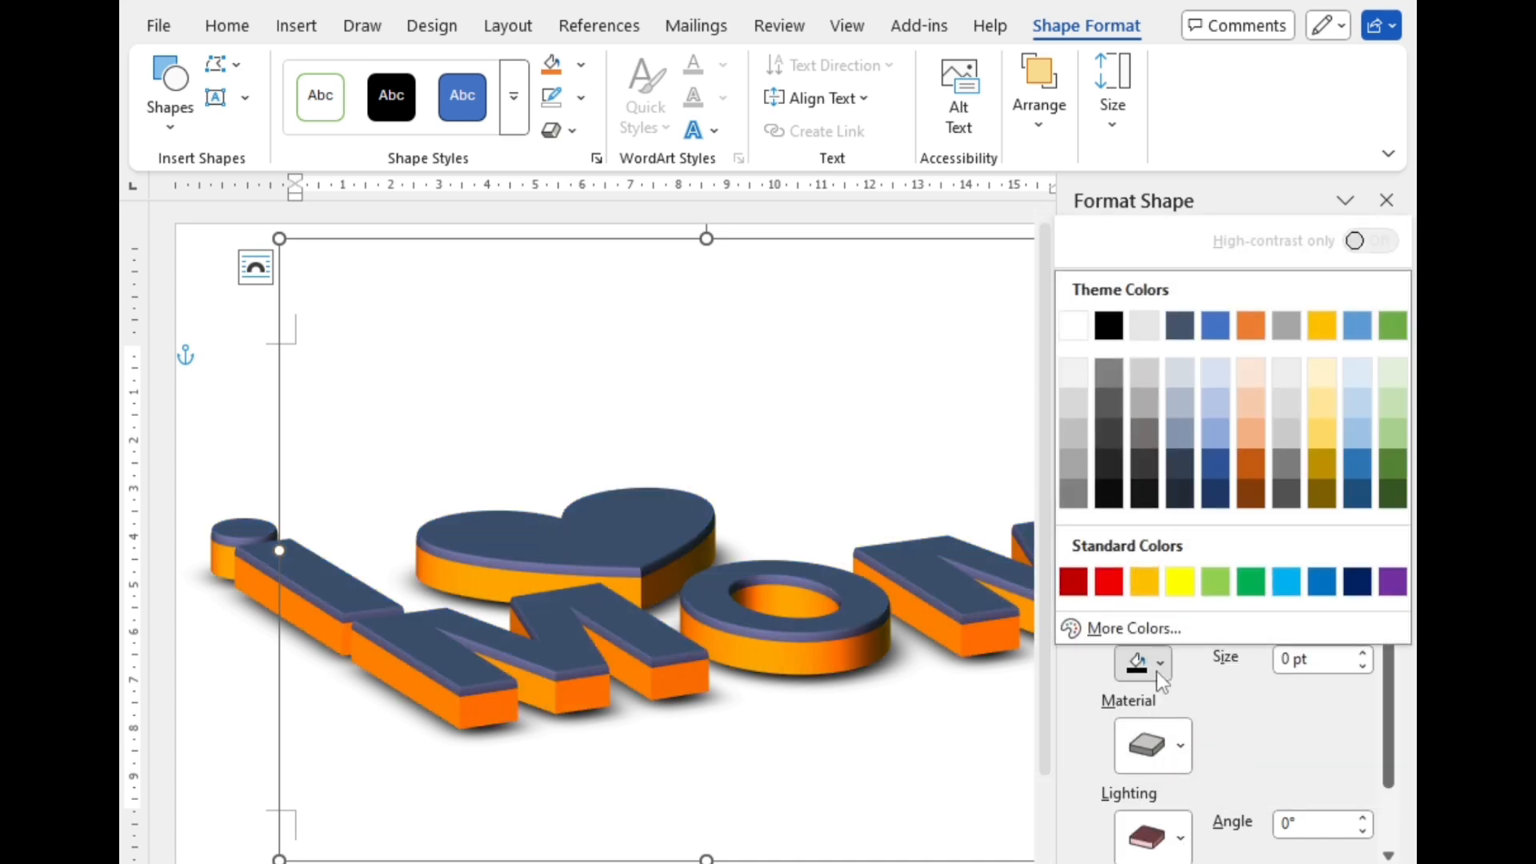
pyautogui.click(1358, 586)
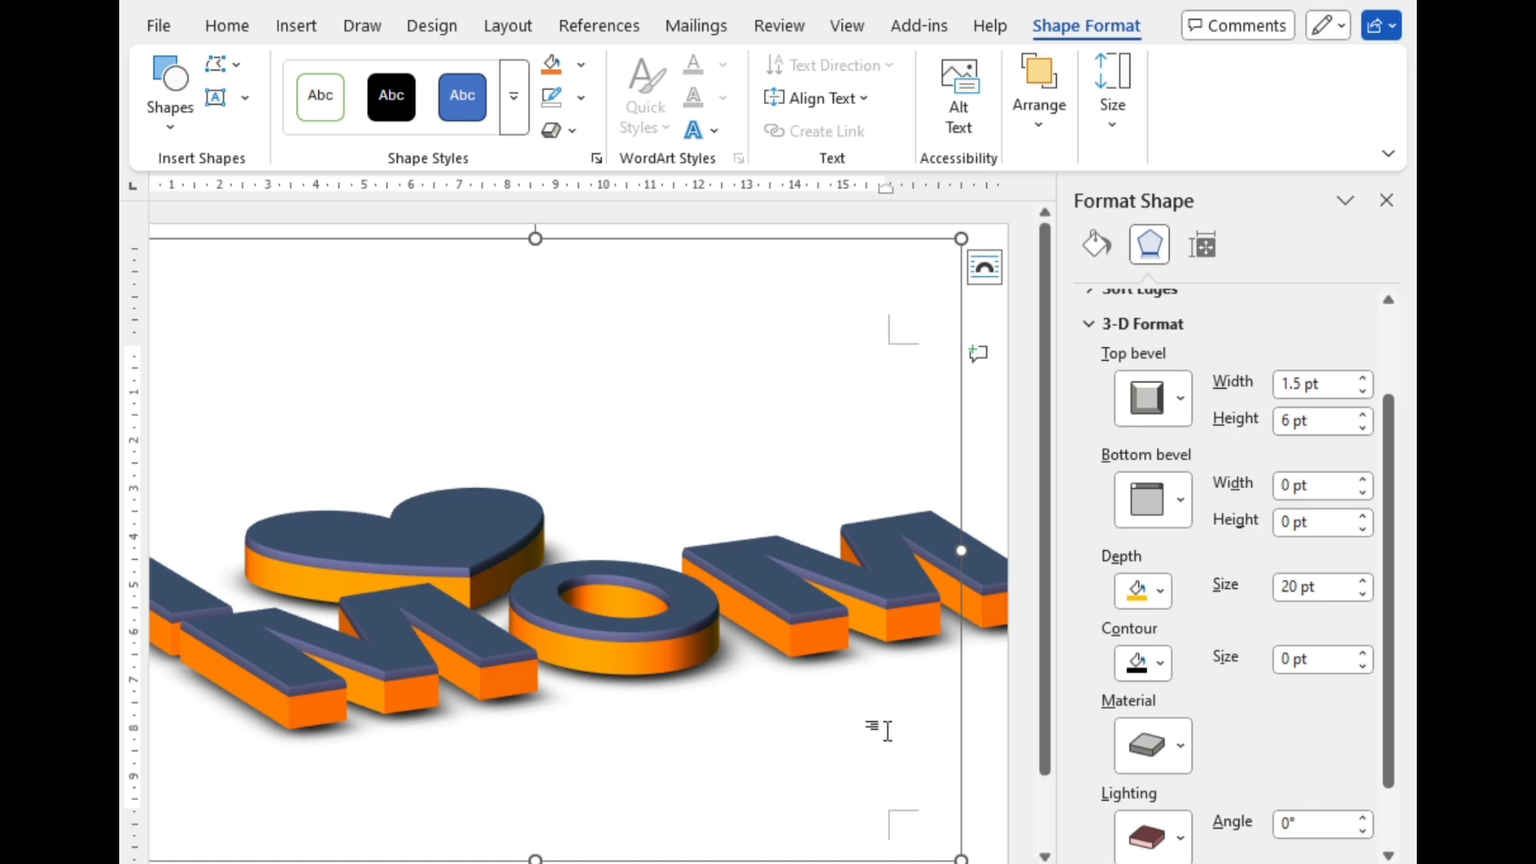
# Step: Try green, dark blue, purple, gold and red solid fills on the whole group
pyautogui.click(1096, 244)
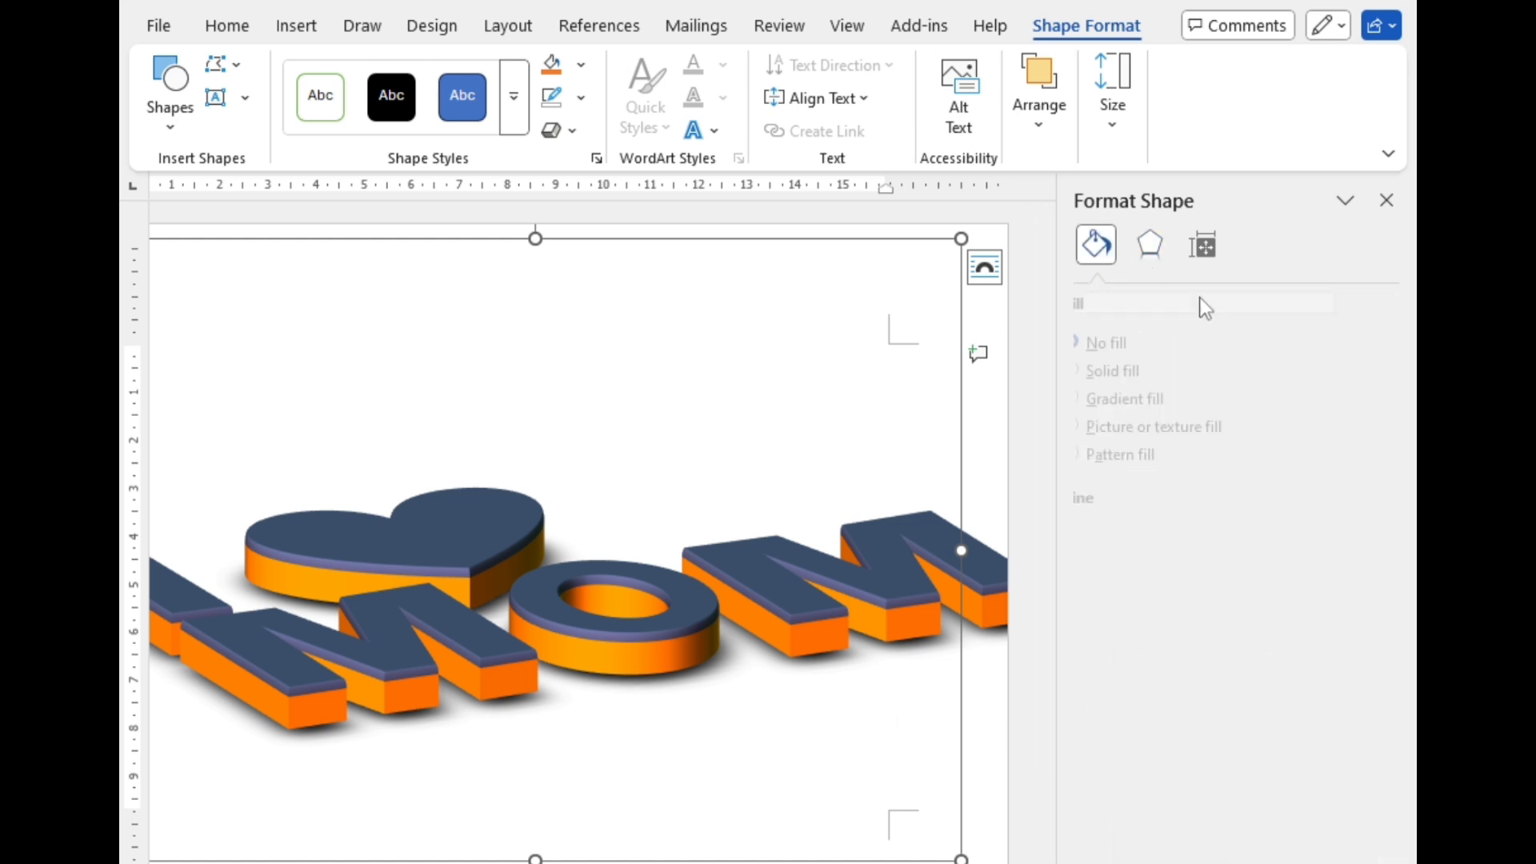
pyautogui.click(1163, 364)
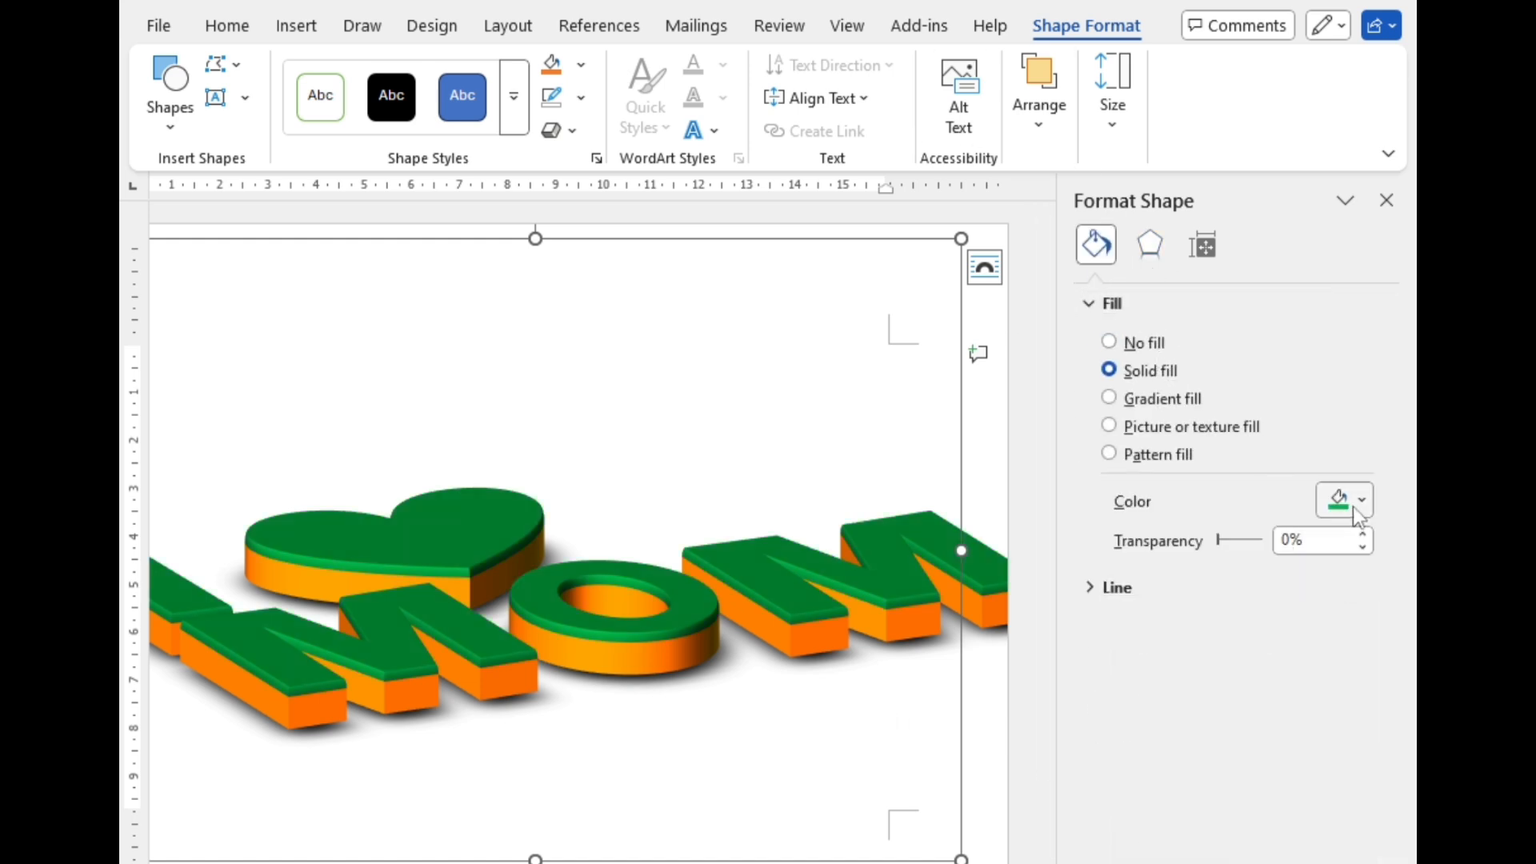
pyautogui.click(1358, 511)
pyautogui.click(1351, 428)
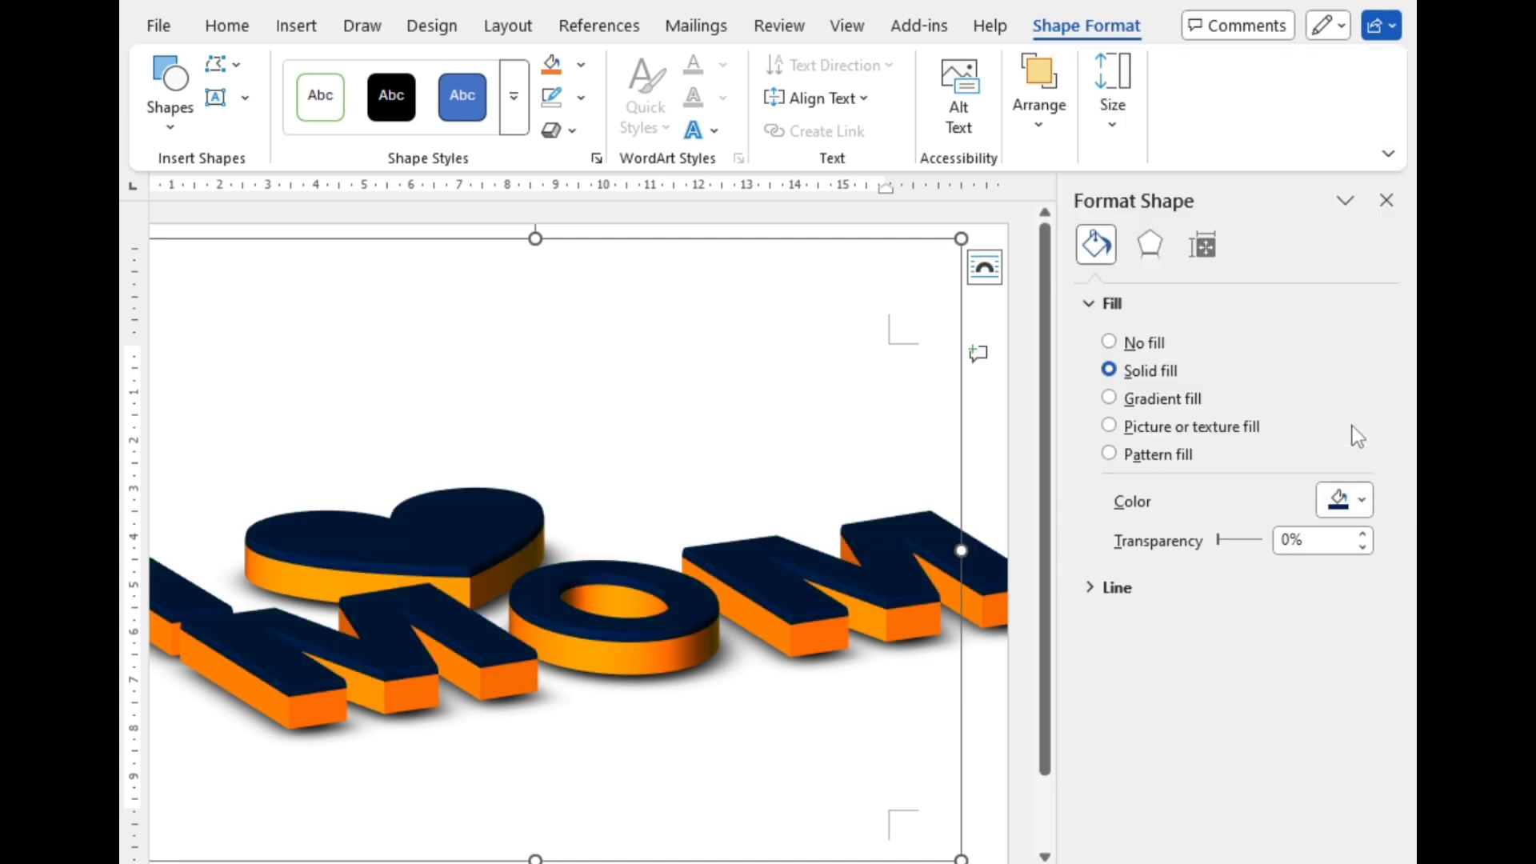
pyautogui.click(1359, 504)
pyautogui.click(1390, 432)
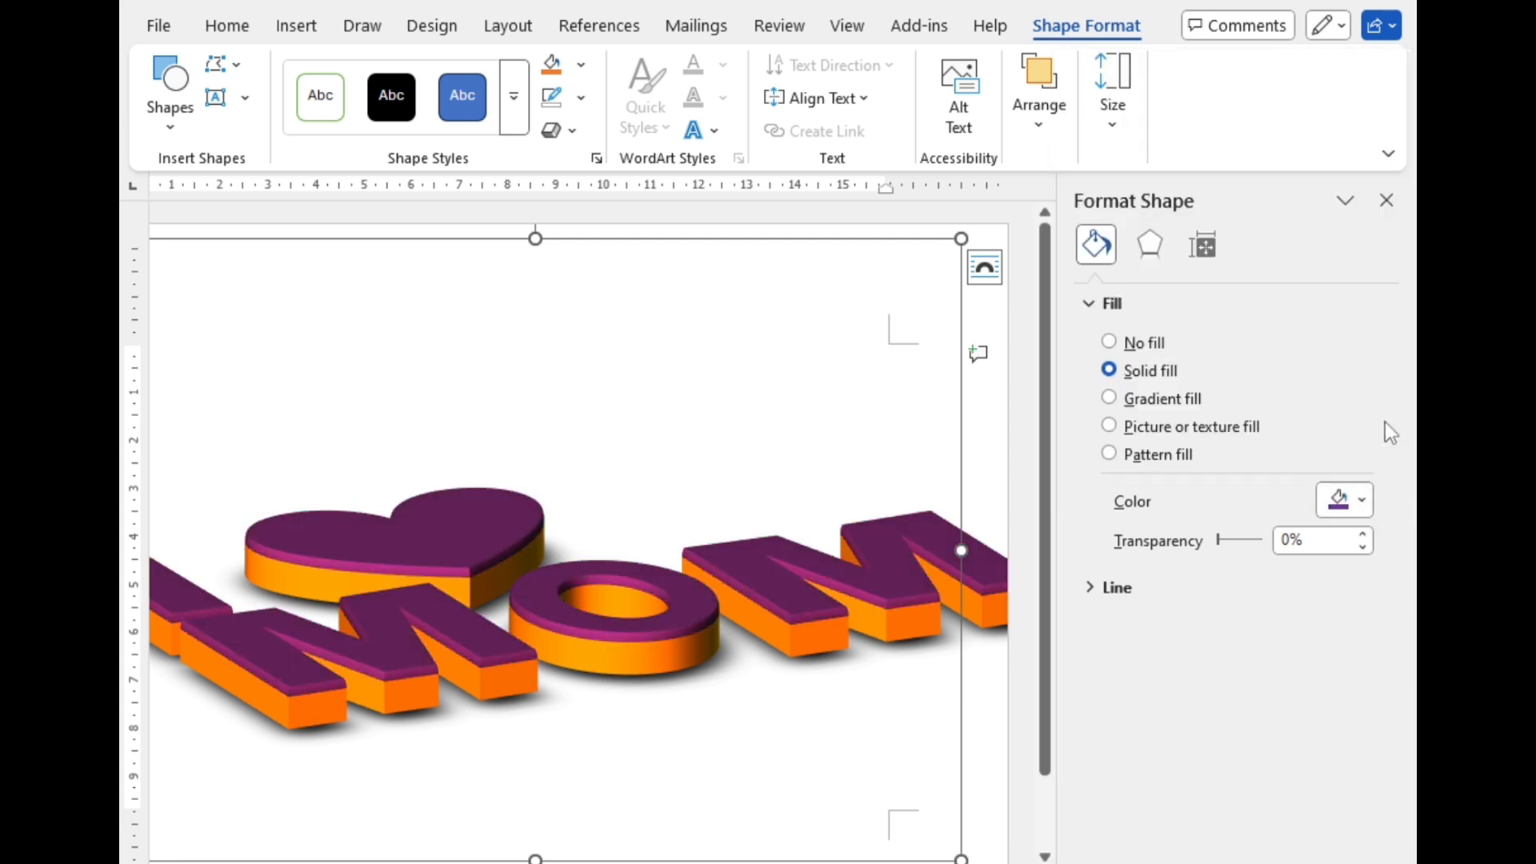
pyautogui.click(1362, 502)
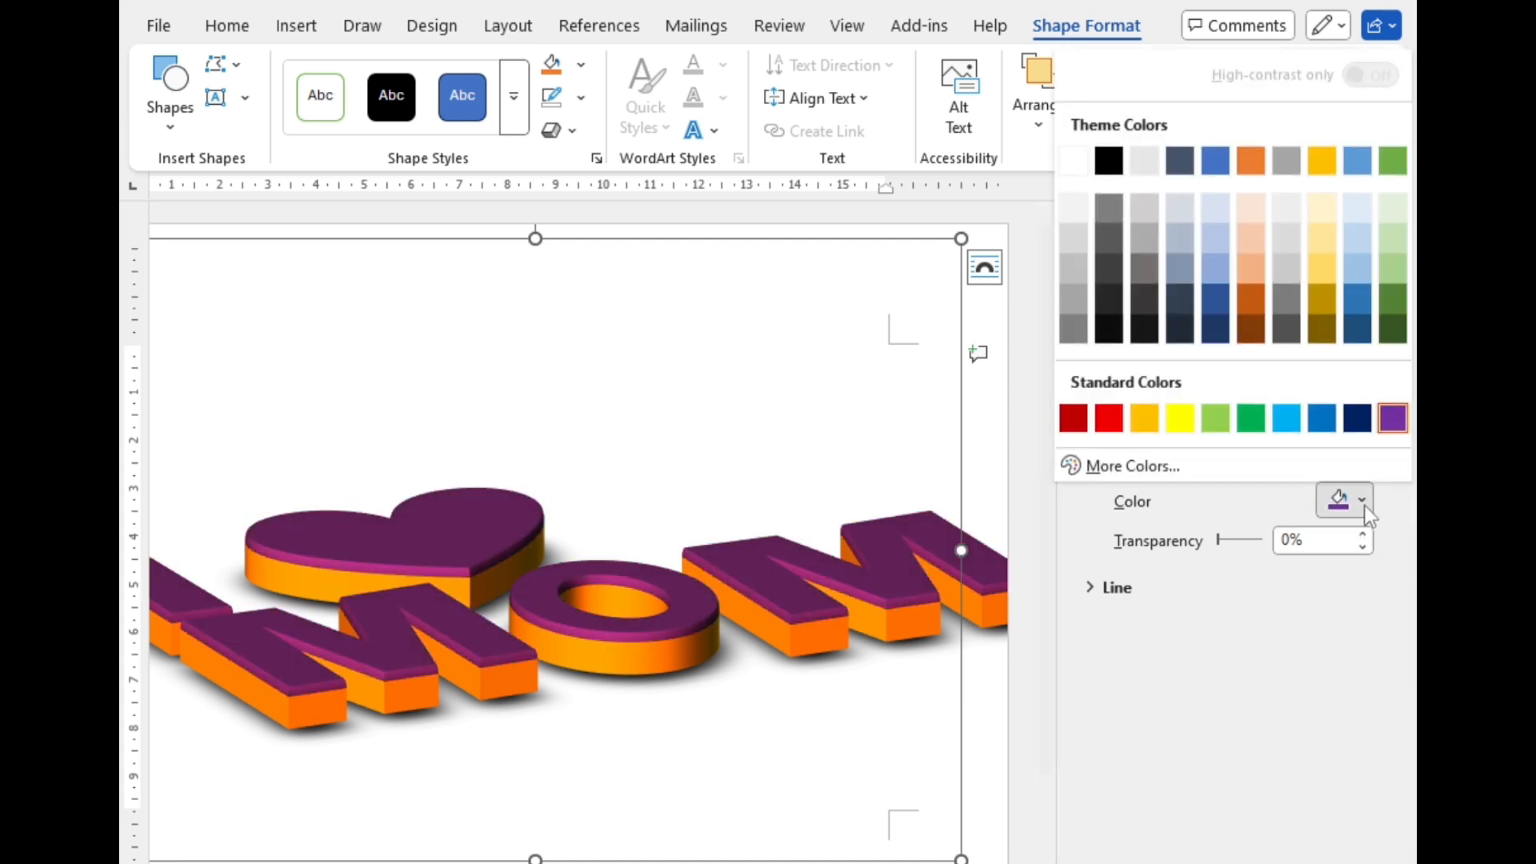
pyautogui.click(1143, 418)
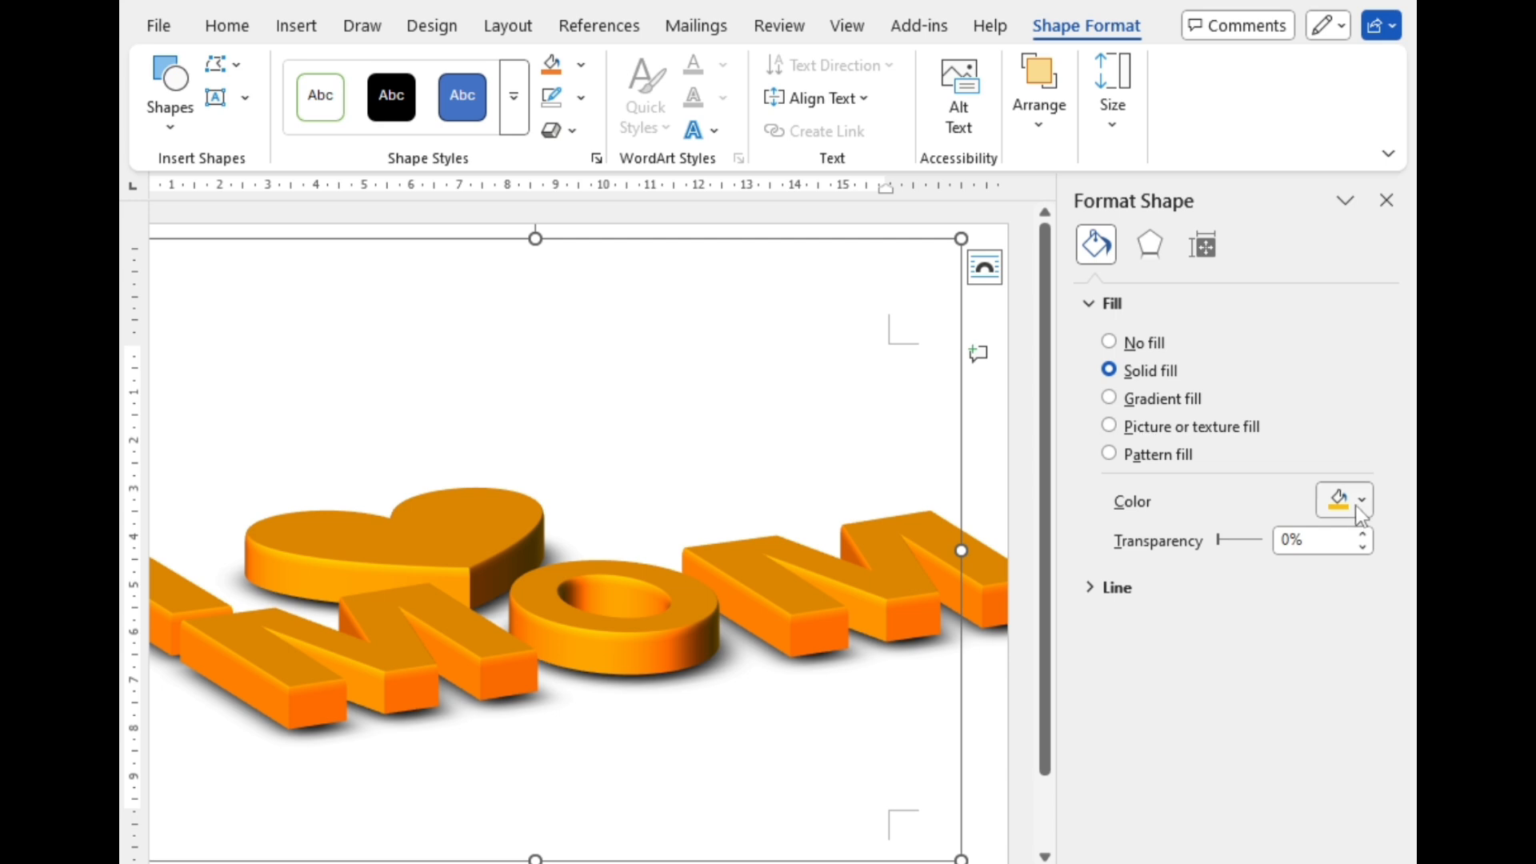
pyautogui.click(1360, 501)
pyautogui.click(1109, 418)
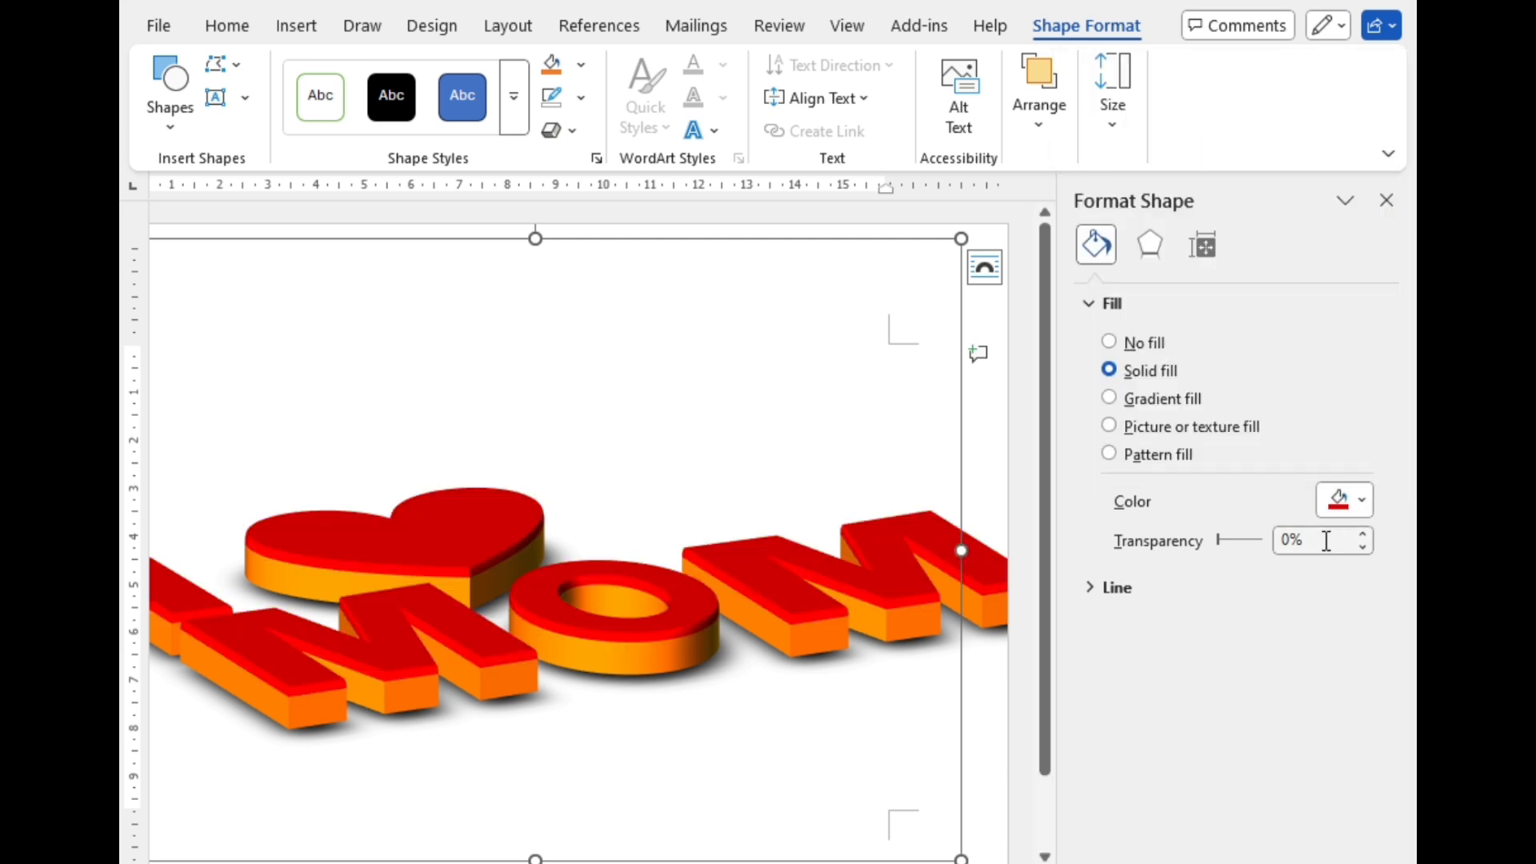
# Step: Try a black fill on the whole group and replace it with the standard dark blue
pyautogui.click(1360, 504)
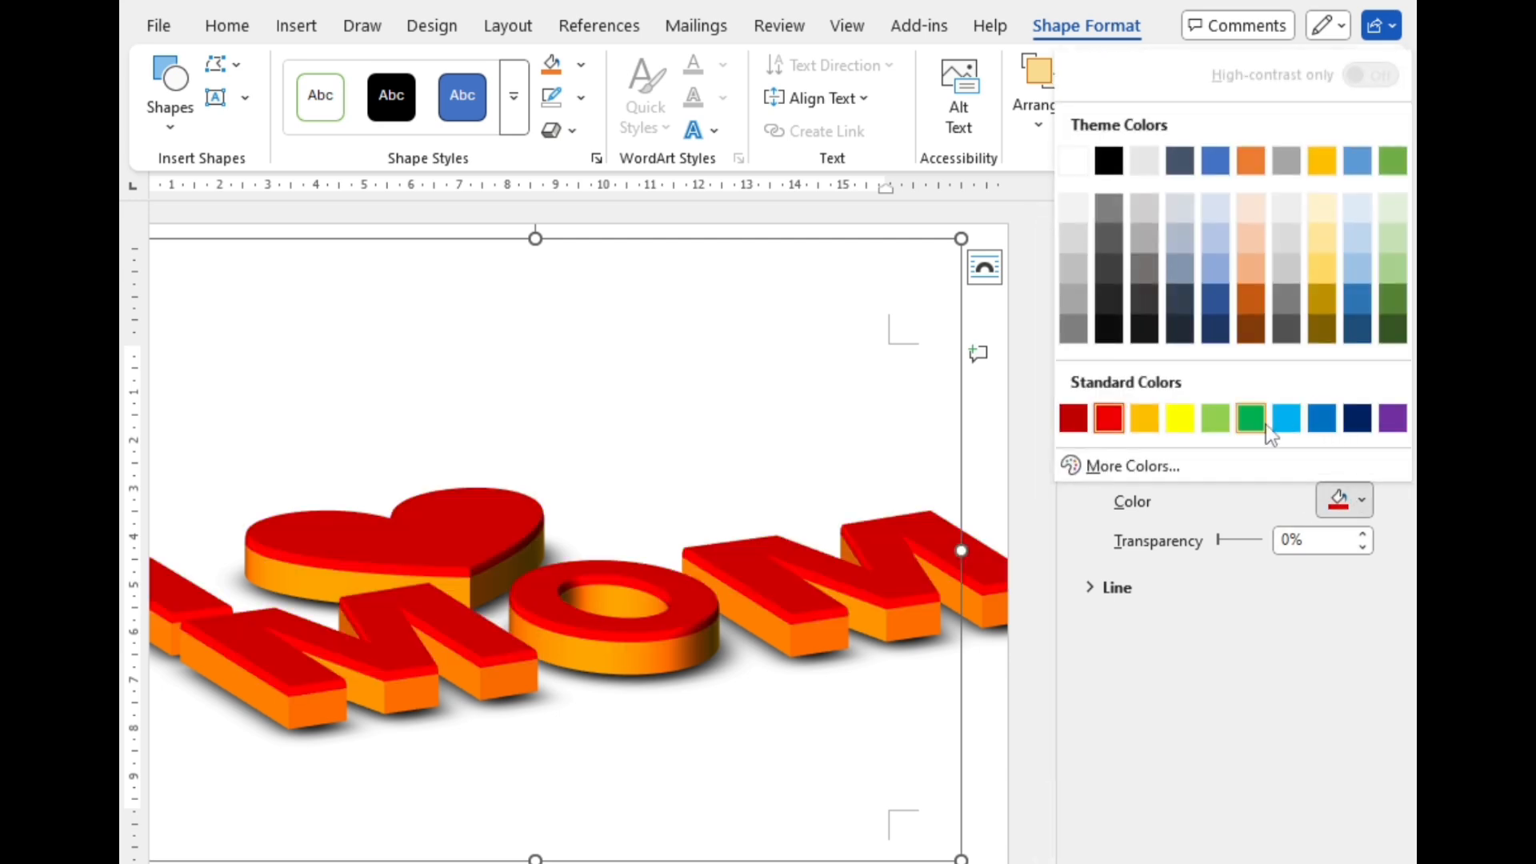
pyautogui.click(1108, 161)
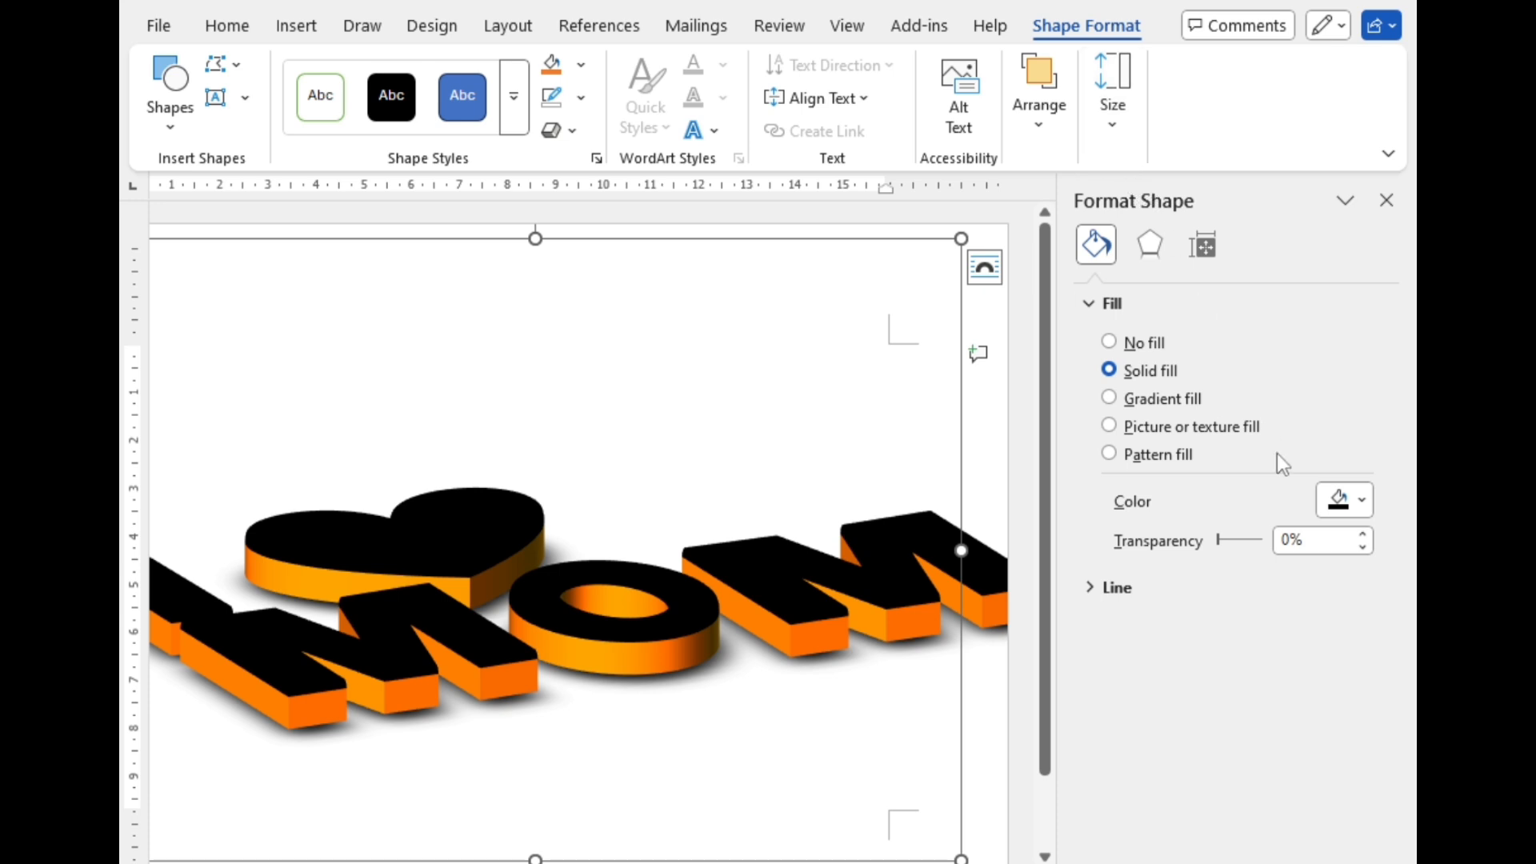
pyautogui.click(1360, 501)
pyautogui.click(1355, 415)
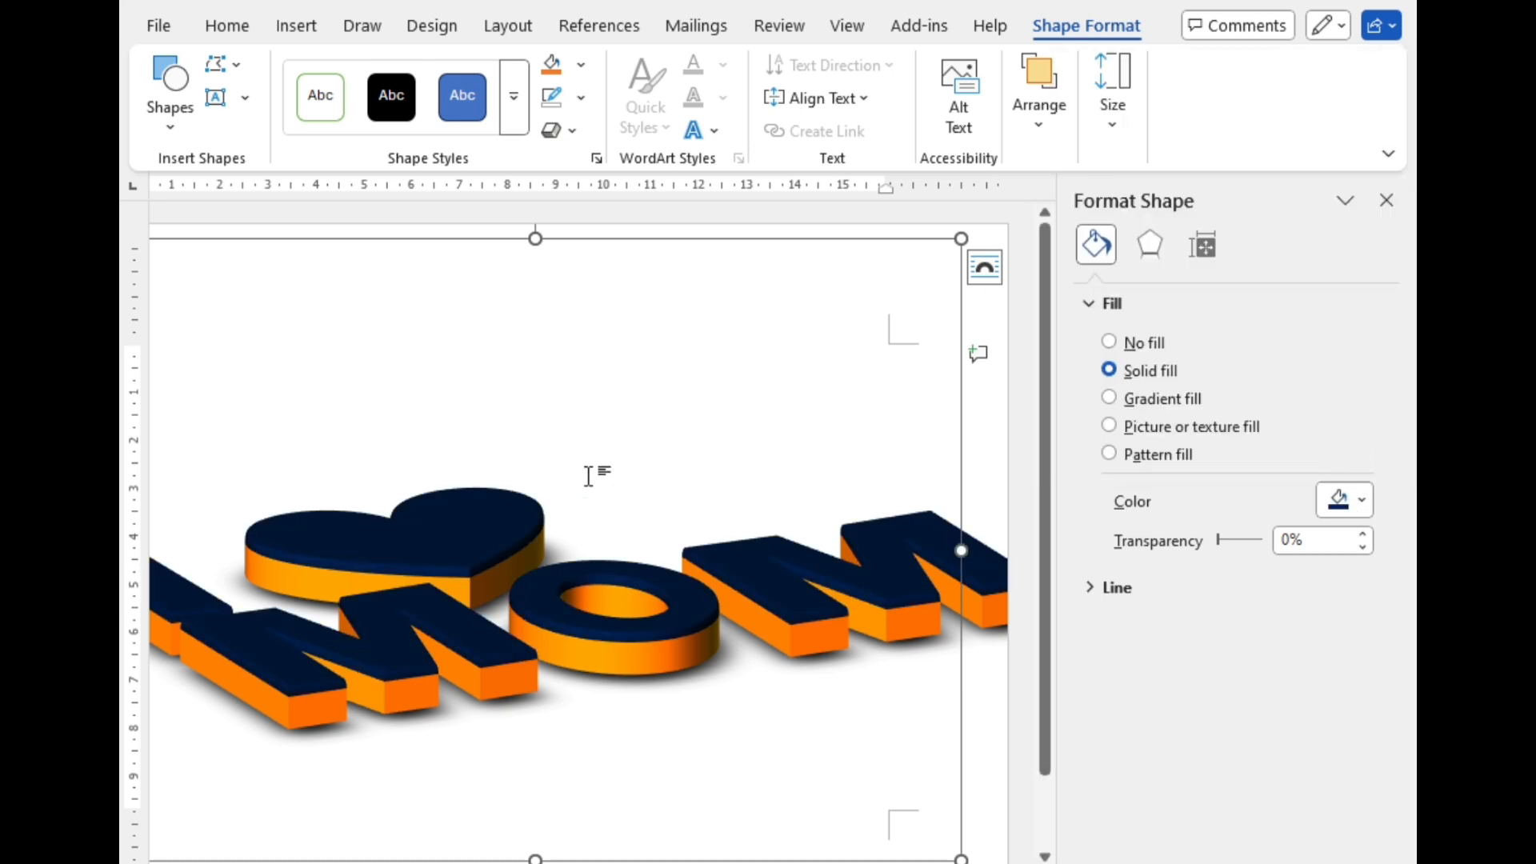
# Step: Fill only the heart inside the group with the standard red
pyautogui.click(445, 525)
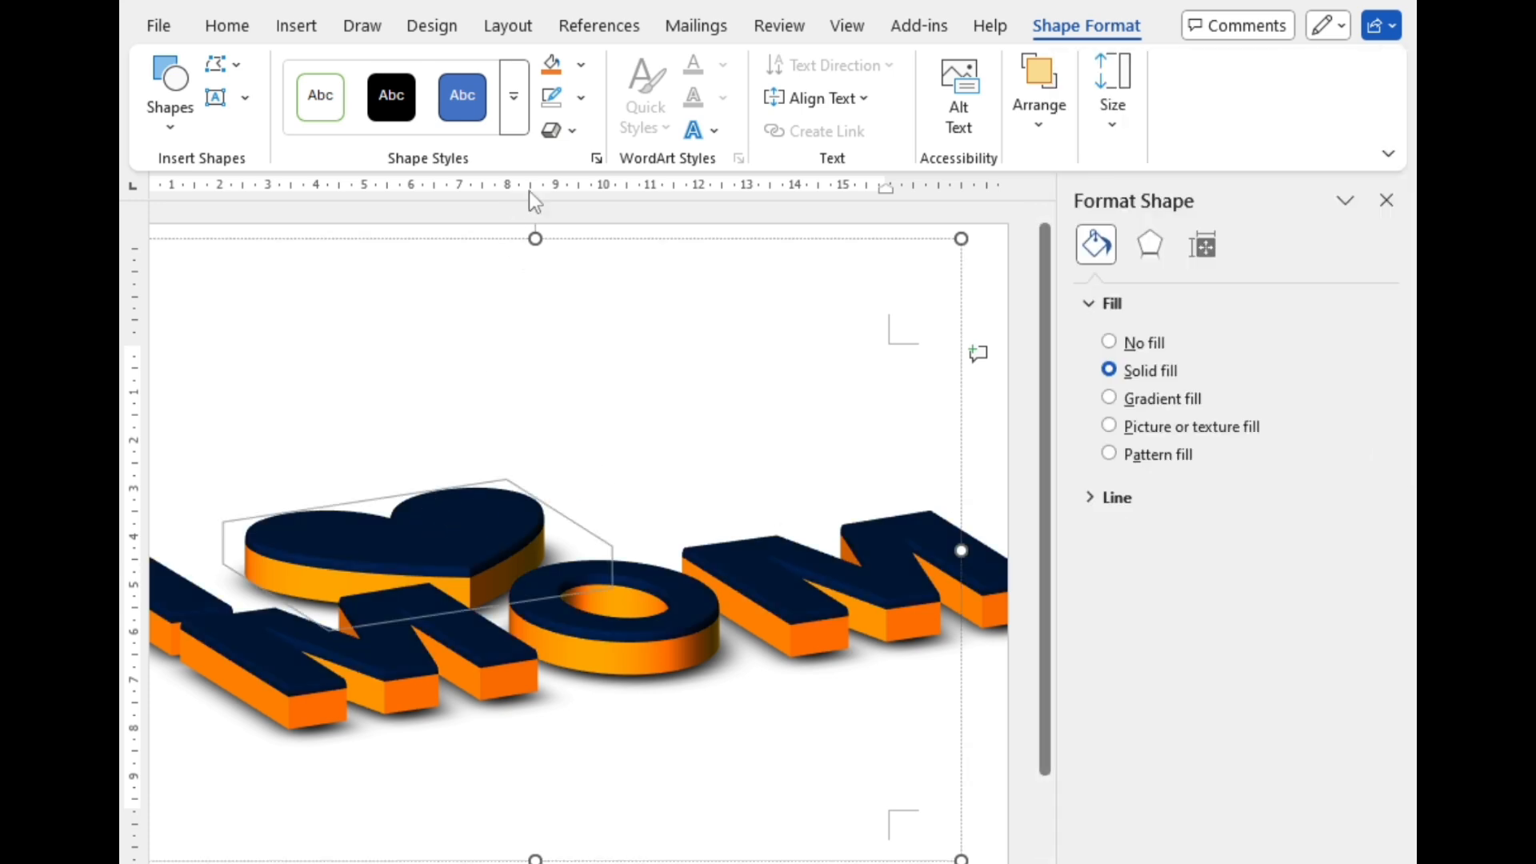
pyautogui.click(581, 65)
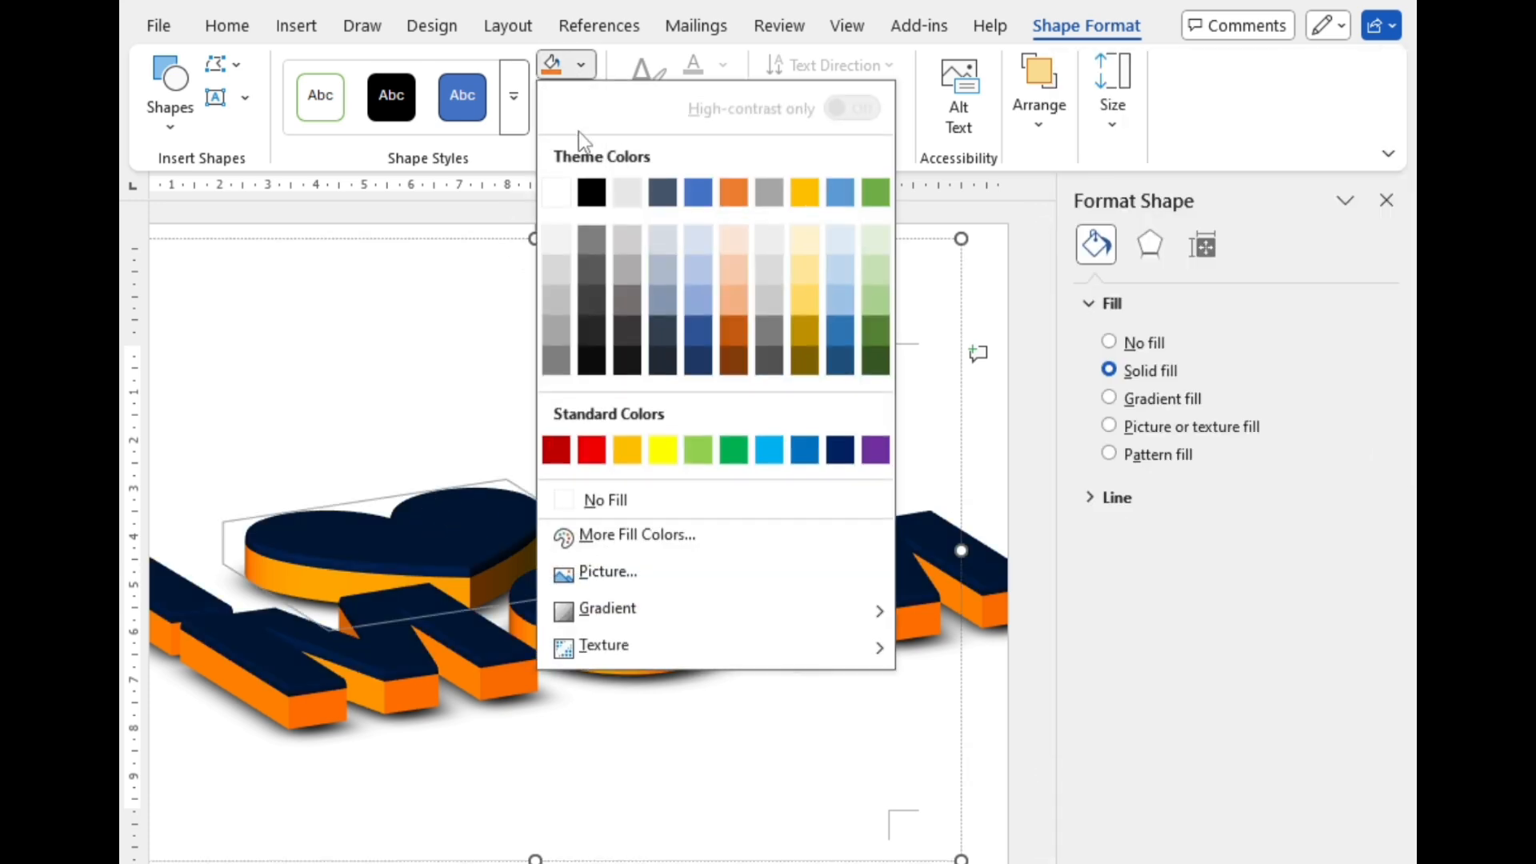
pyautogui.click(588, 453)
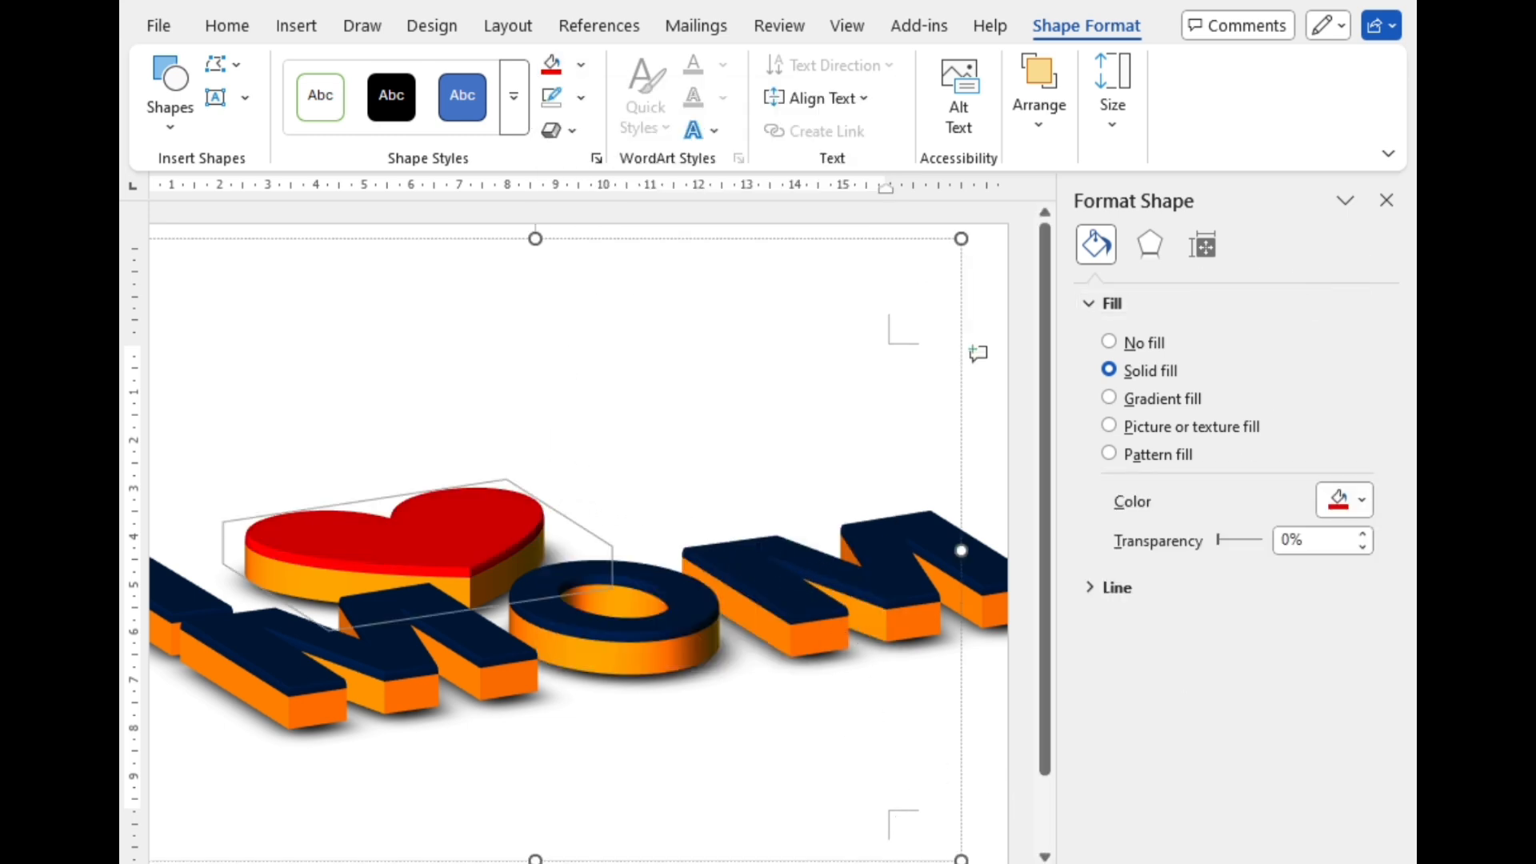
# Step: Fill the dot of the letter i with the same red as the heart and close the shape formatting settings
pyautogui.hscroll(-5, 248, 520)
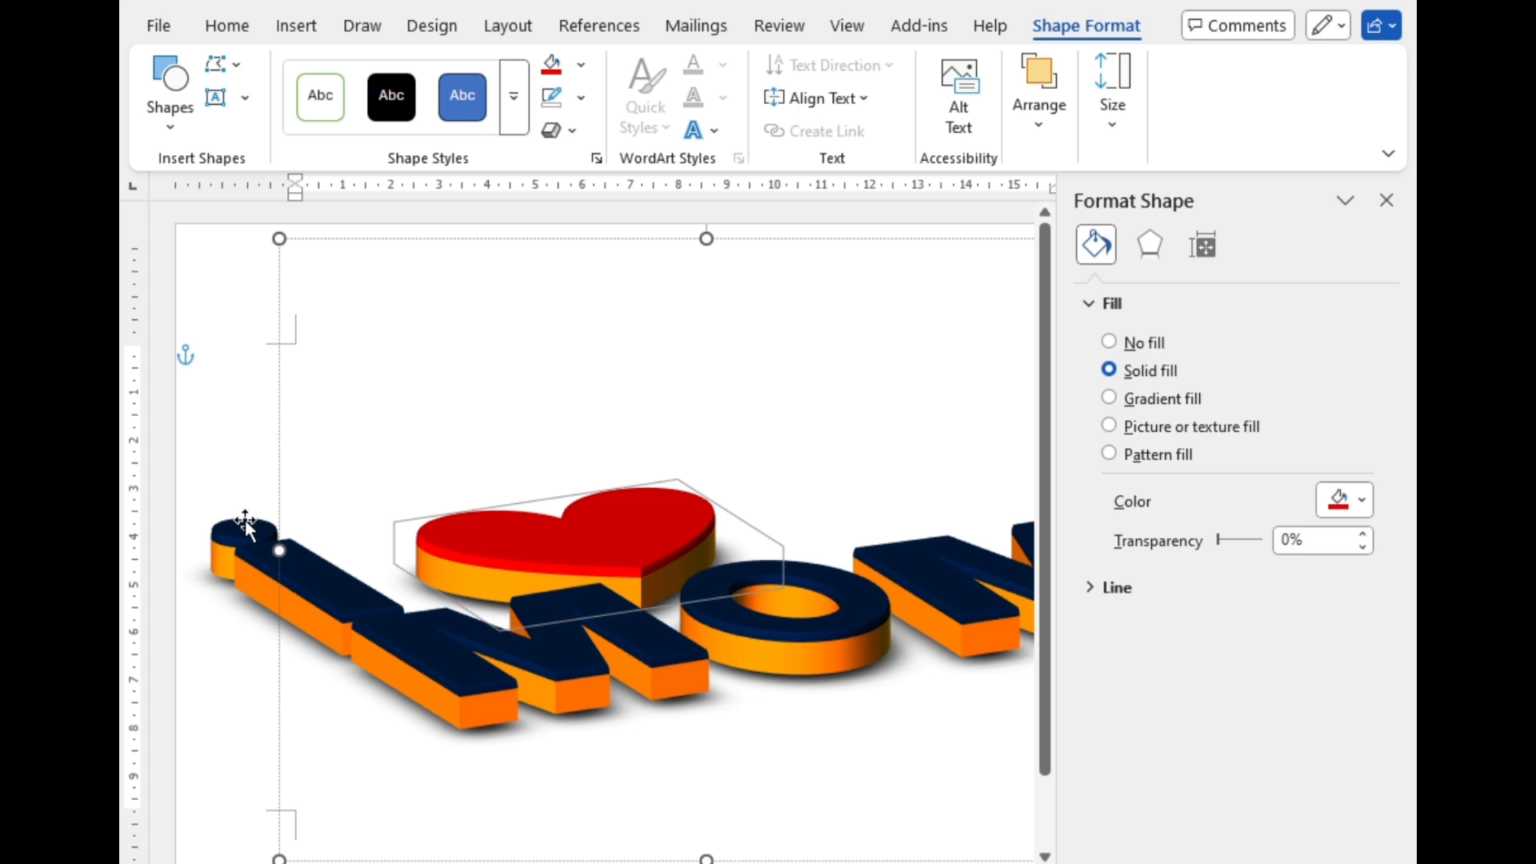
pyautogui.click(246, 524)
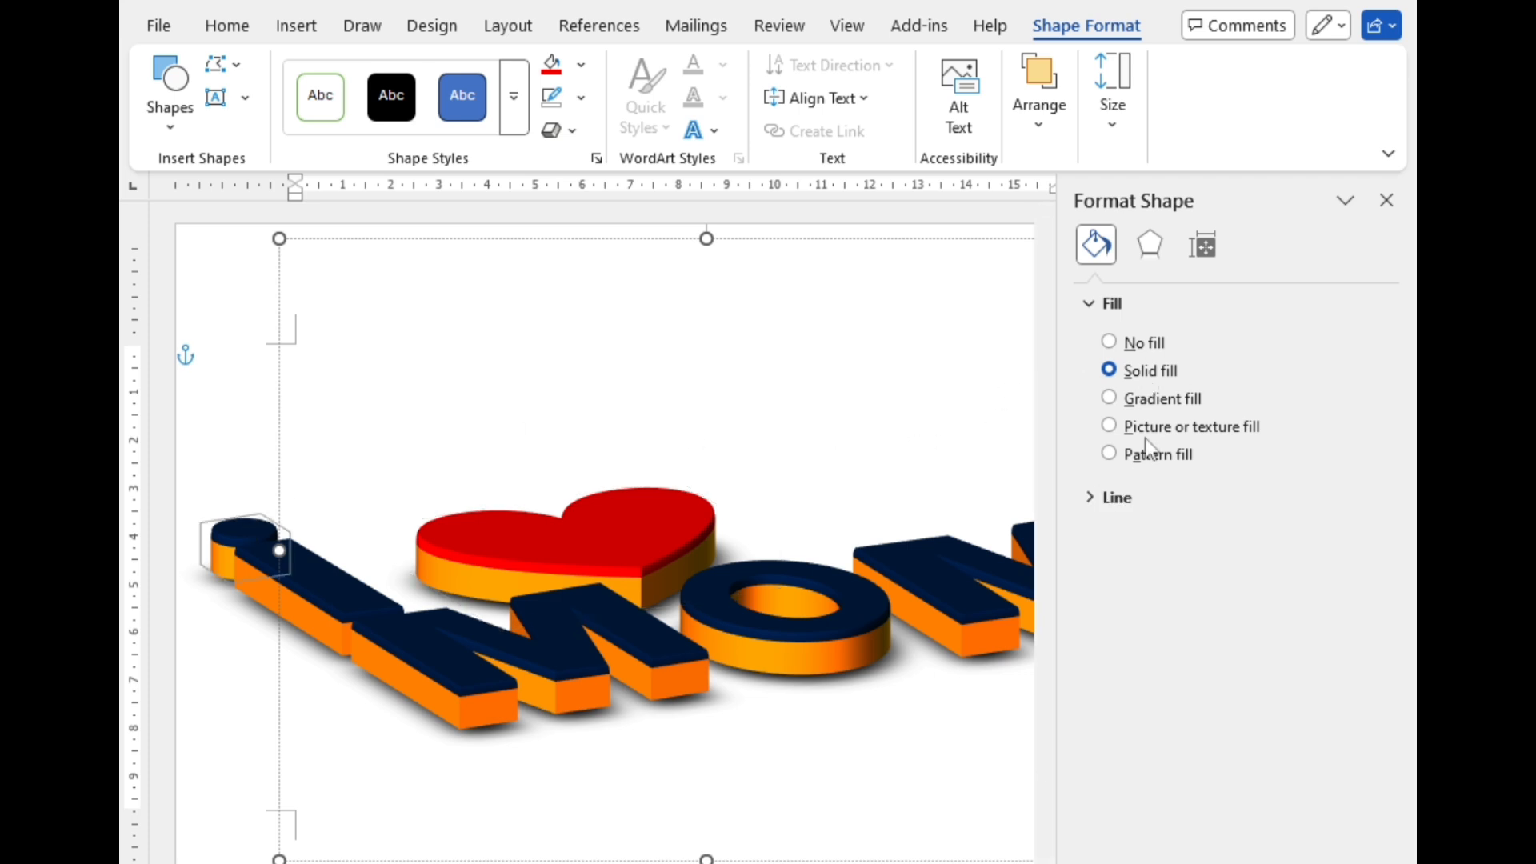
pyautogui.click(551, 66)
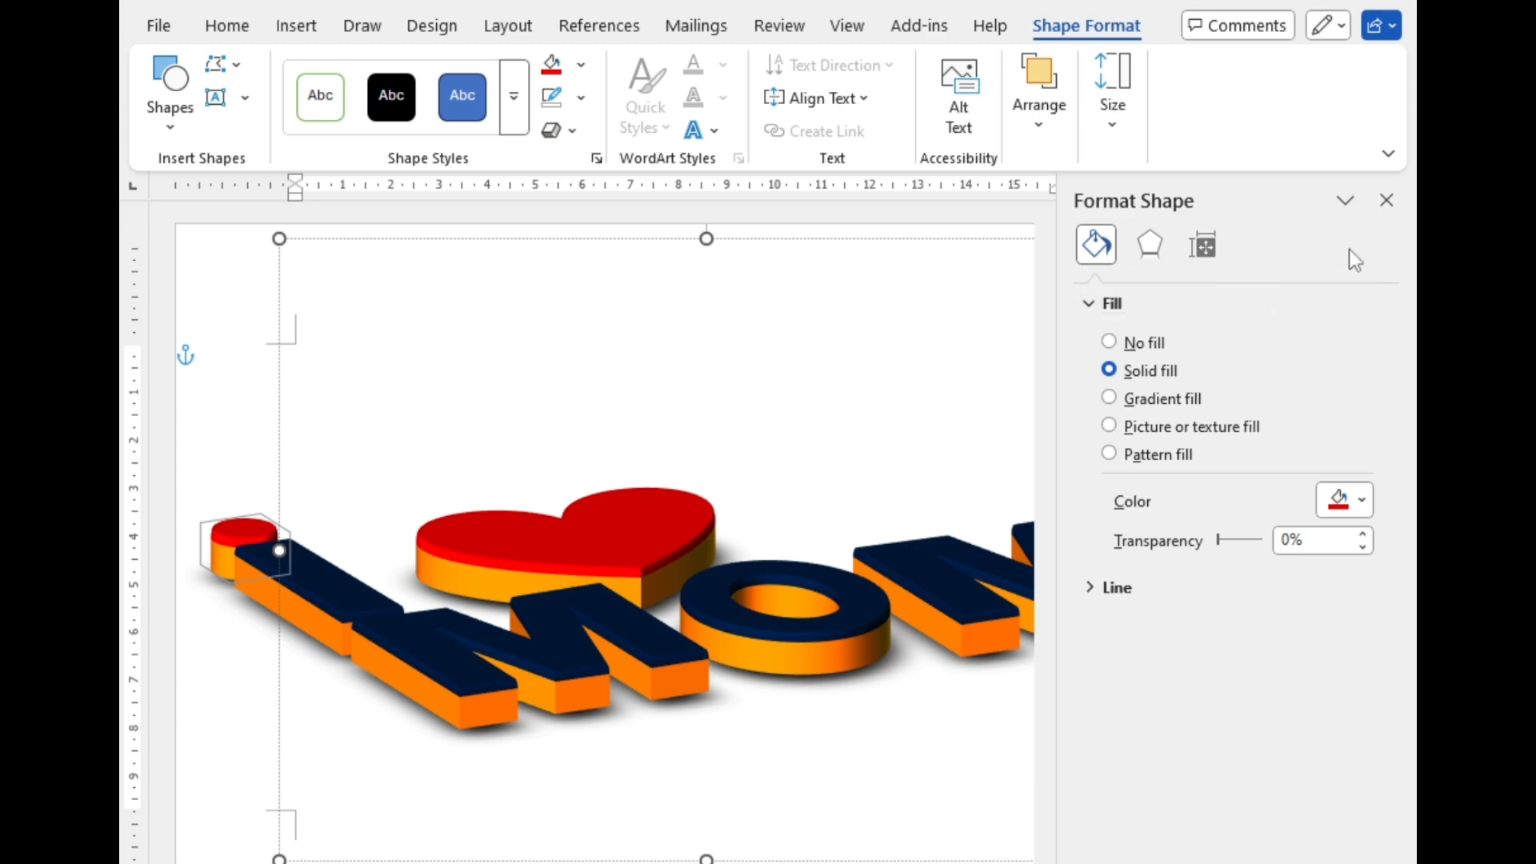
pyautogui.click(1385, 201)
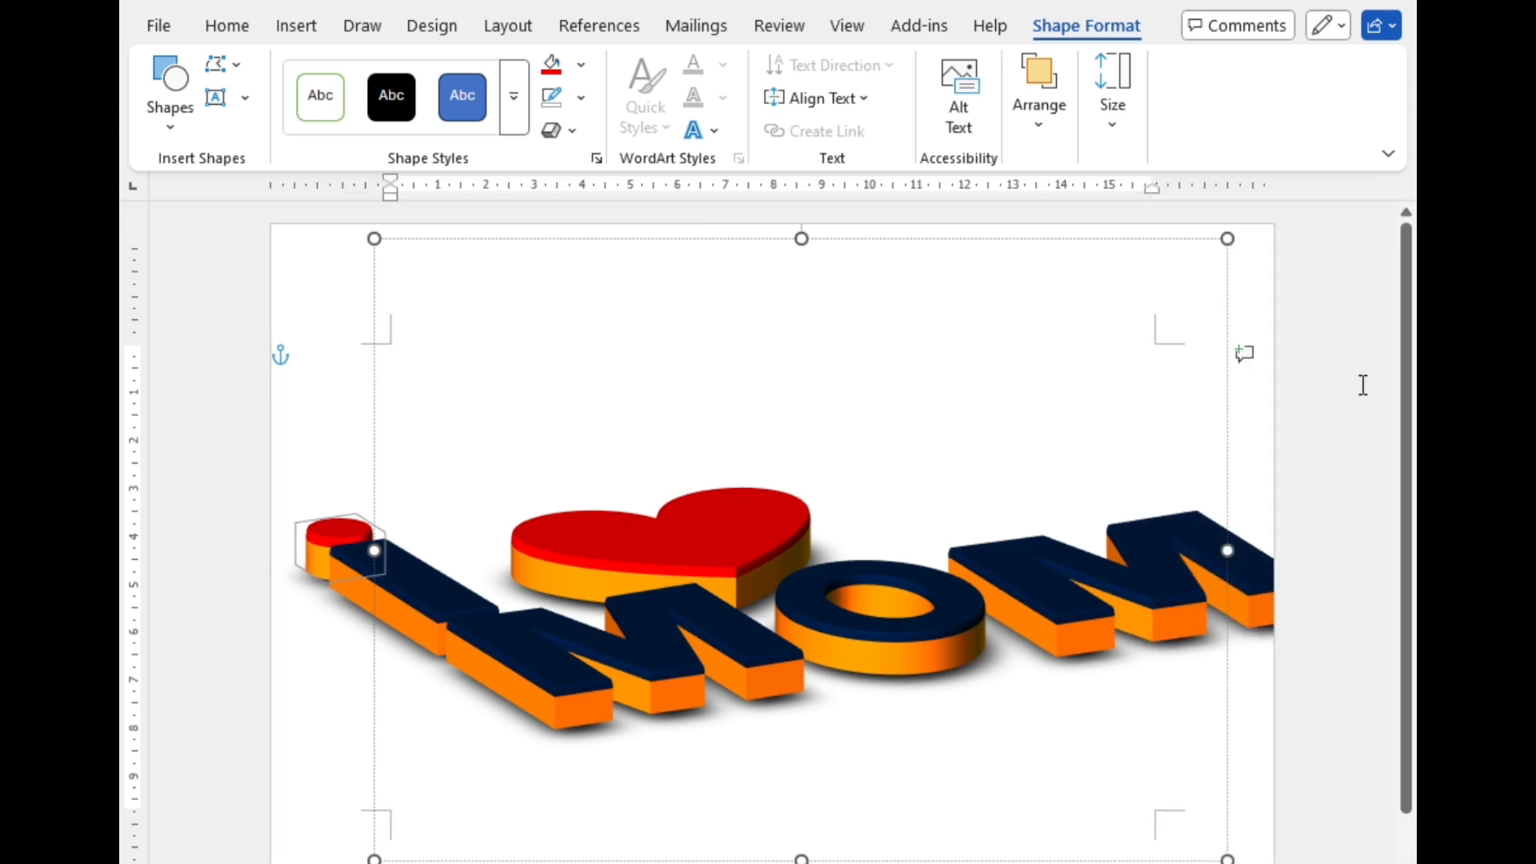
# Step: Scale the whole group down so the lettering fits within the page width, and shift it slightly lower
pyautogui.click(1312, 399)
pyautogui.click(943, 576)
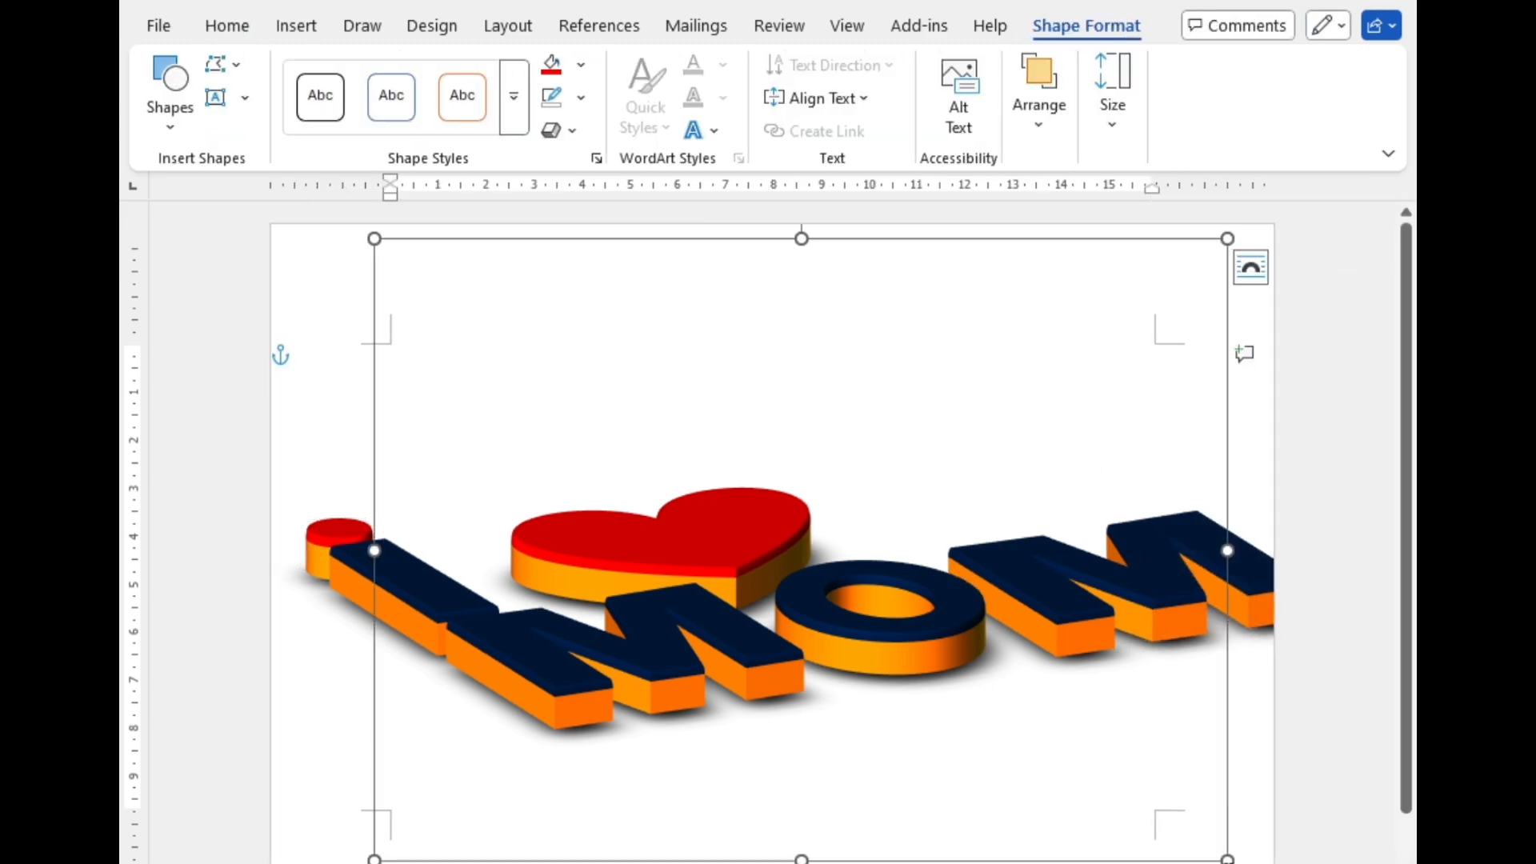
pyautogui.moveTo(1227, 858); pyautogui.dragTo(1163, 805)
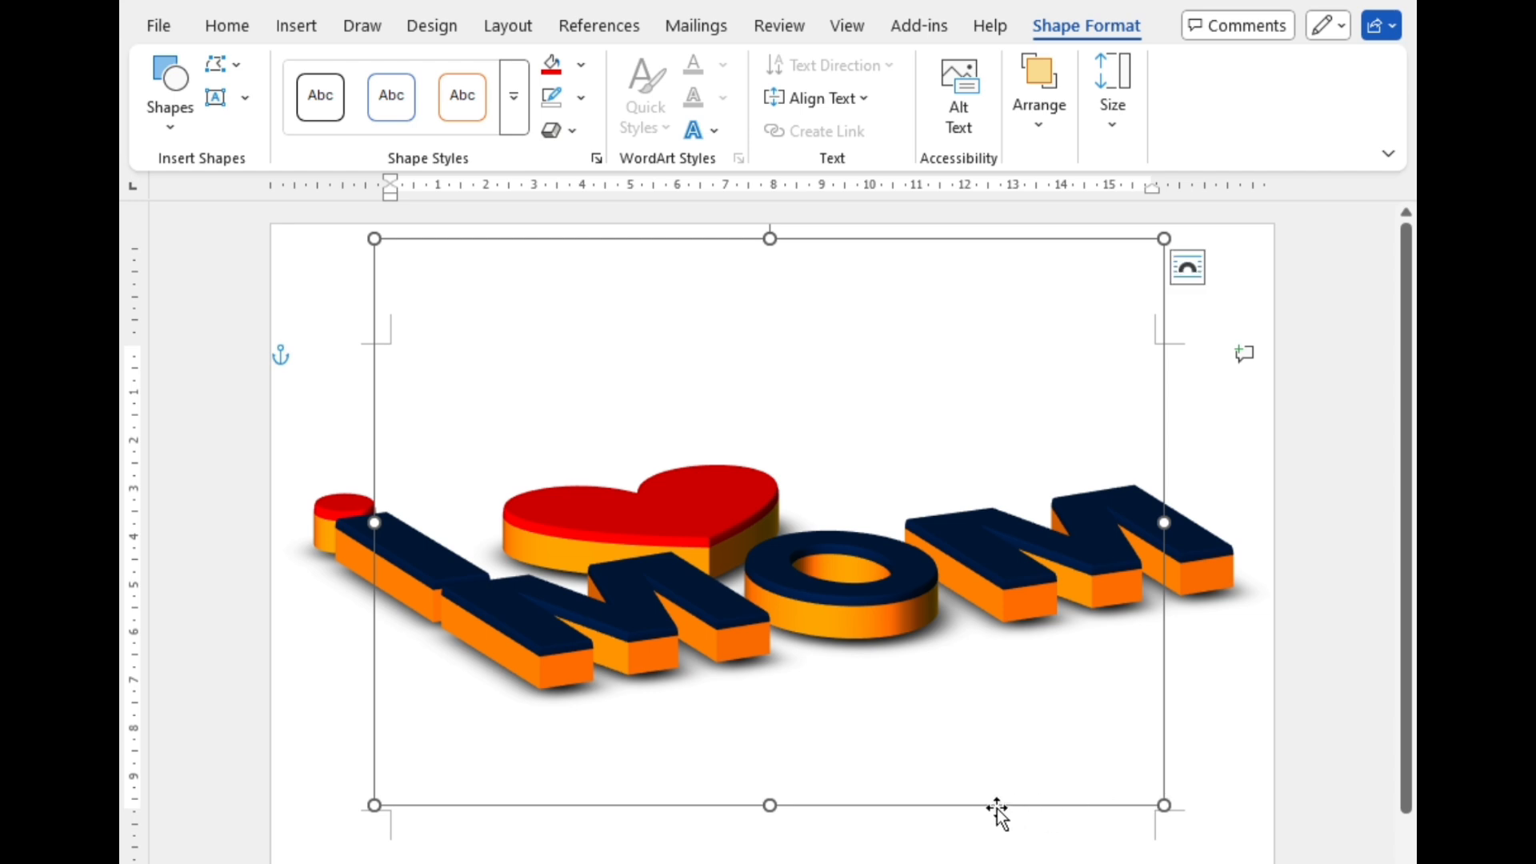
pyautogui.click(947, 761)
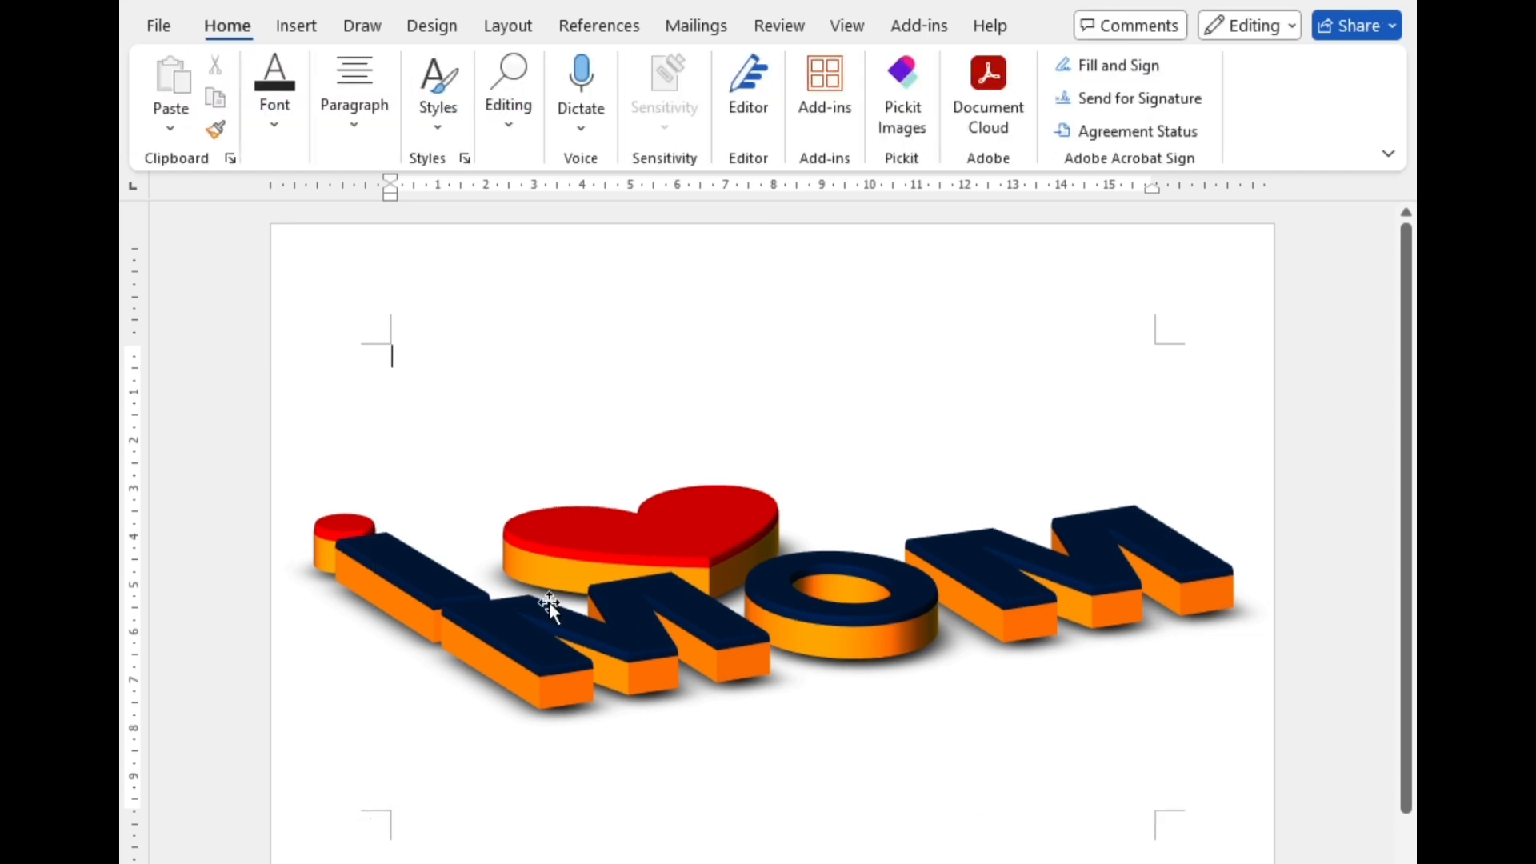
# Step: Move the stem of the letter i slightly up and to the left, and raise its red dot clear of the stem
pyautogui.click(400, 564)
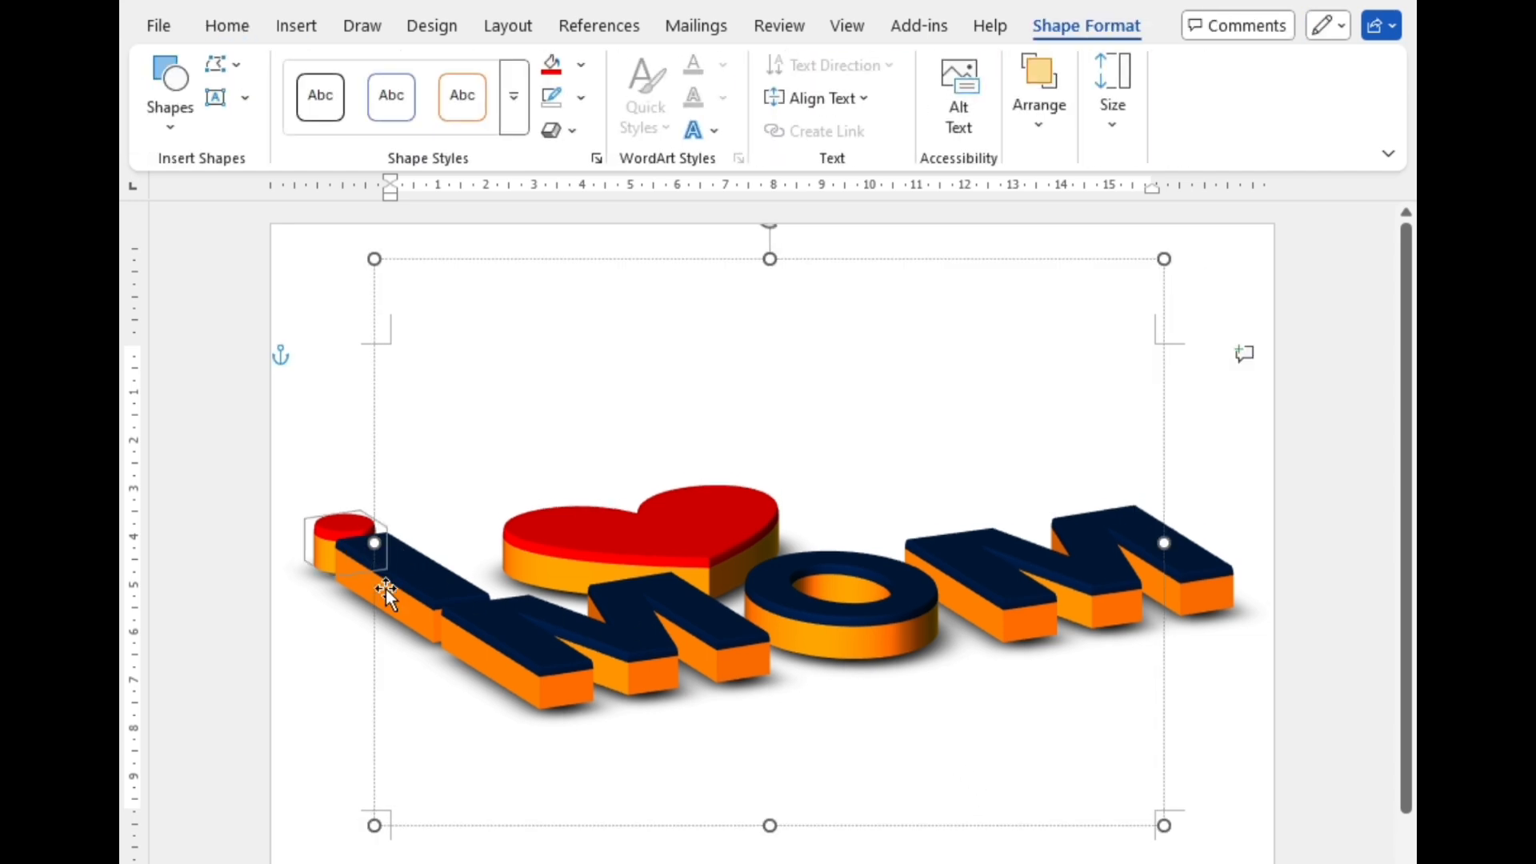
pyautogui.click(388, 592)
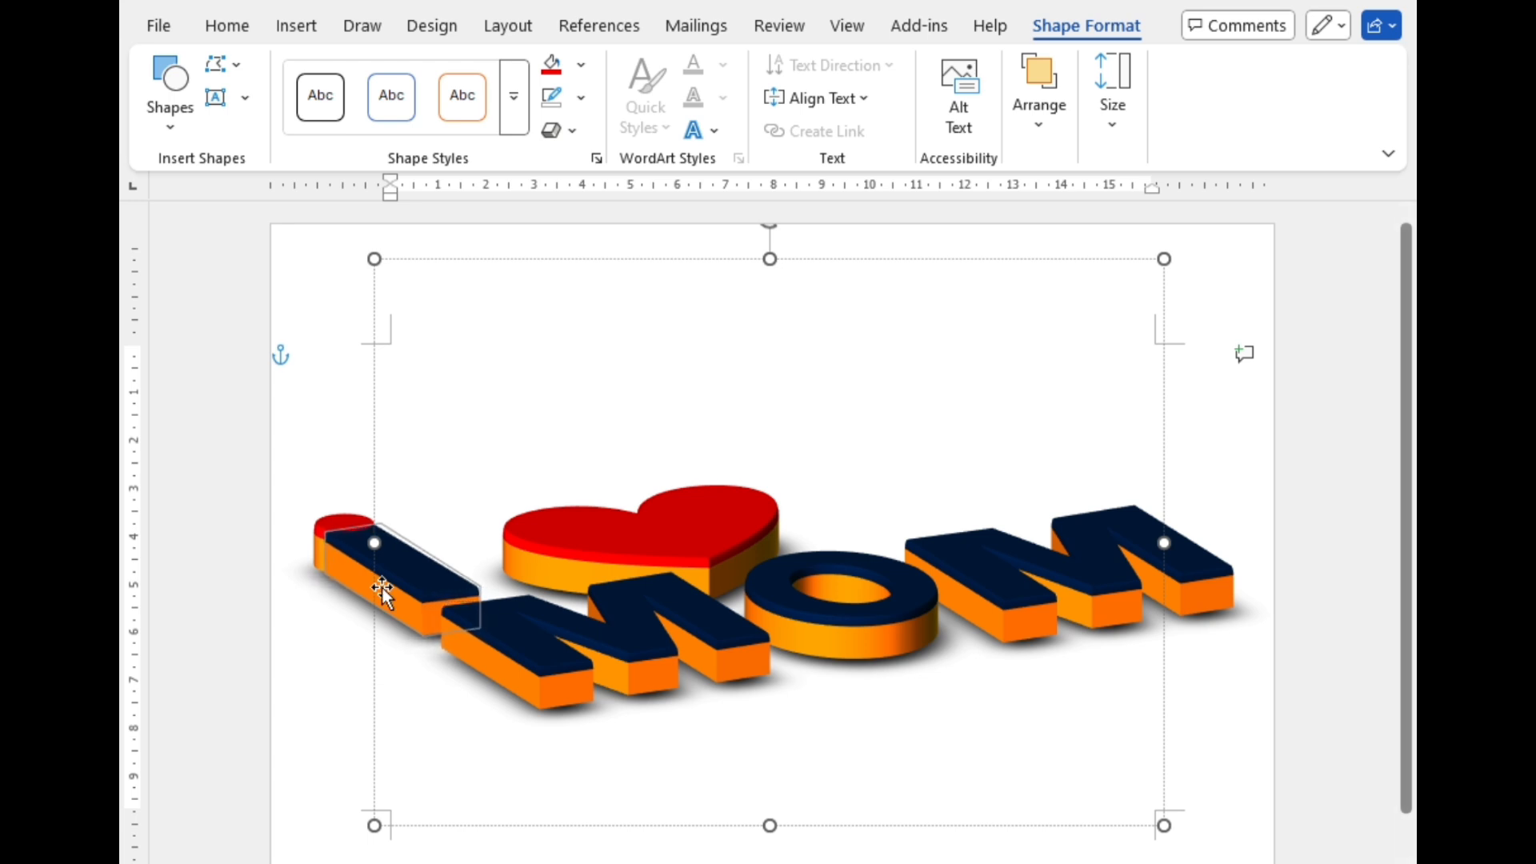
pyautogui.click(342, 524)
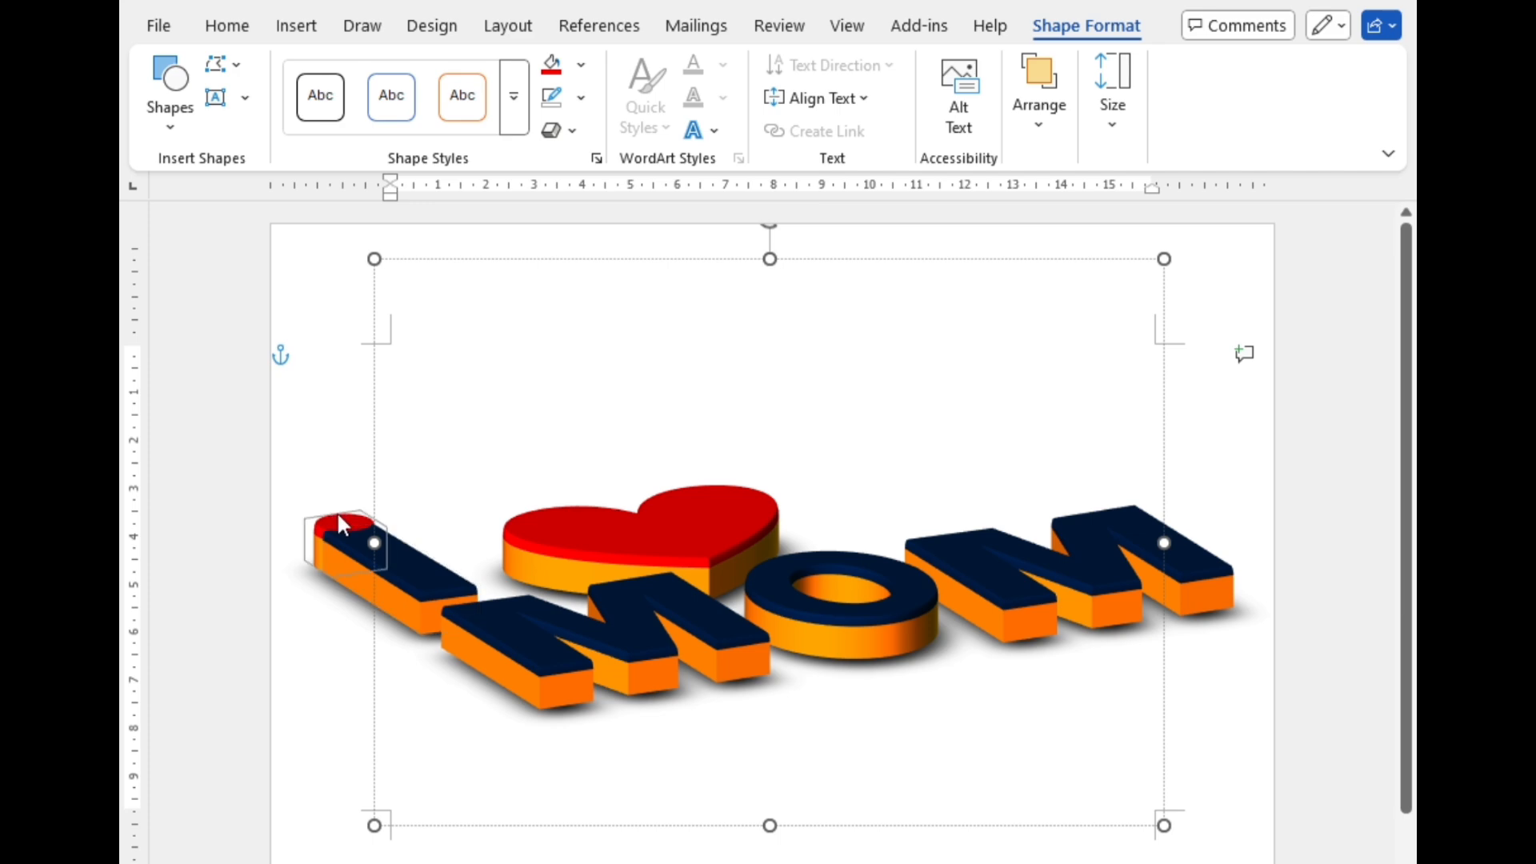
pyautogui.press('Up')
pyautogui.press('Up')
pyautogui.press('Up')
pyautogui.press('Up')
pyautogui.press('Up')
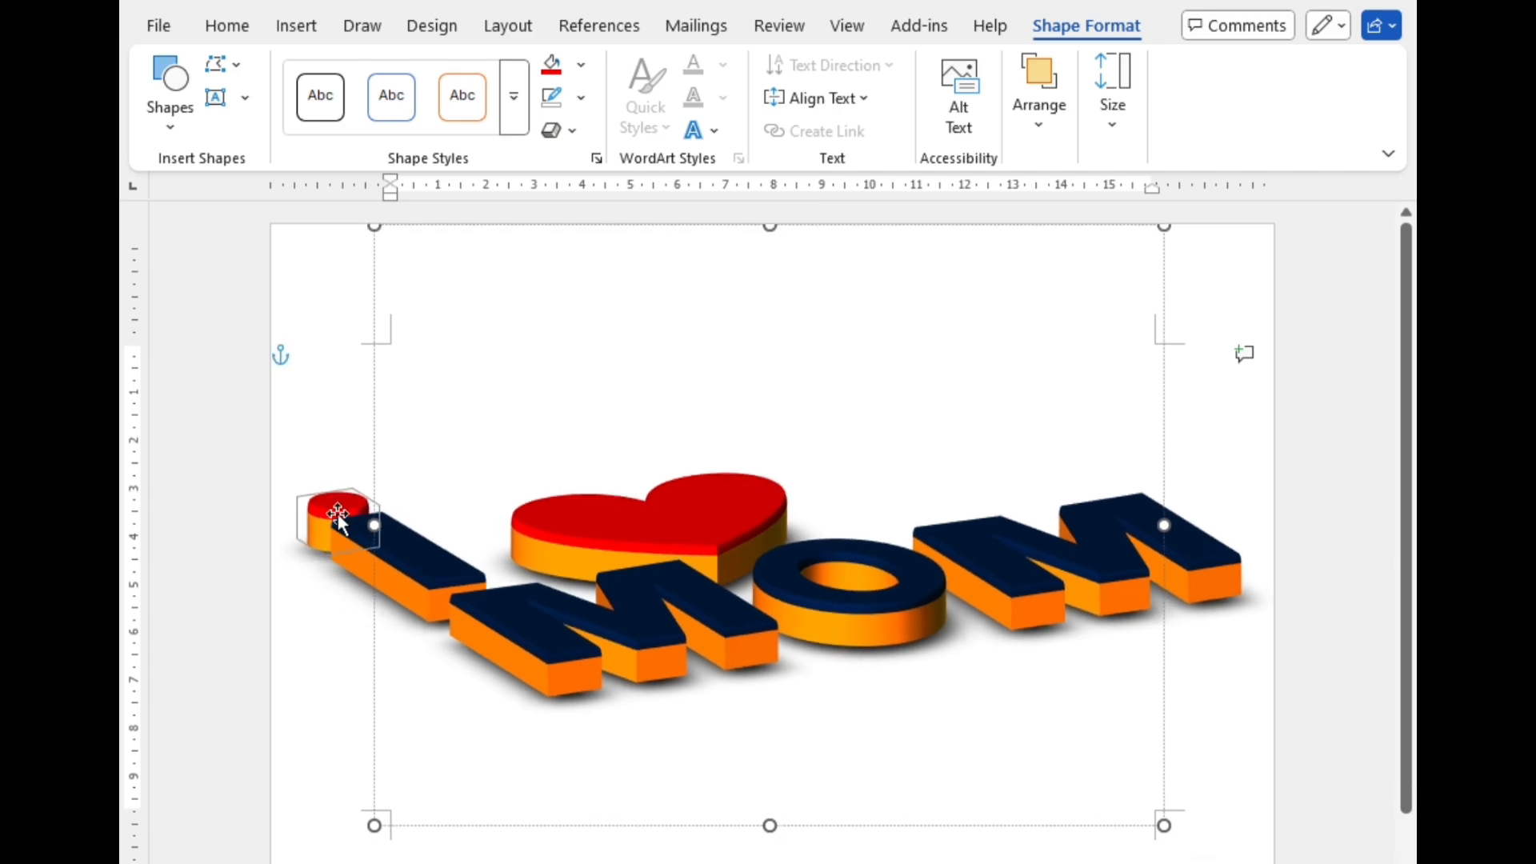
pyautogui.press('Up')
pyautogui.press('Up')
pyautogui.press('Up')
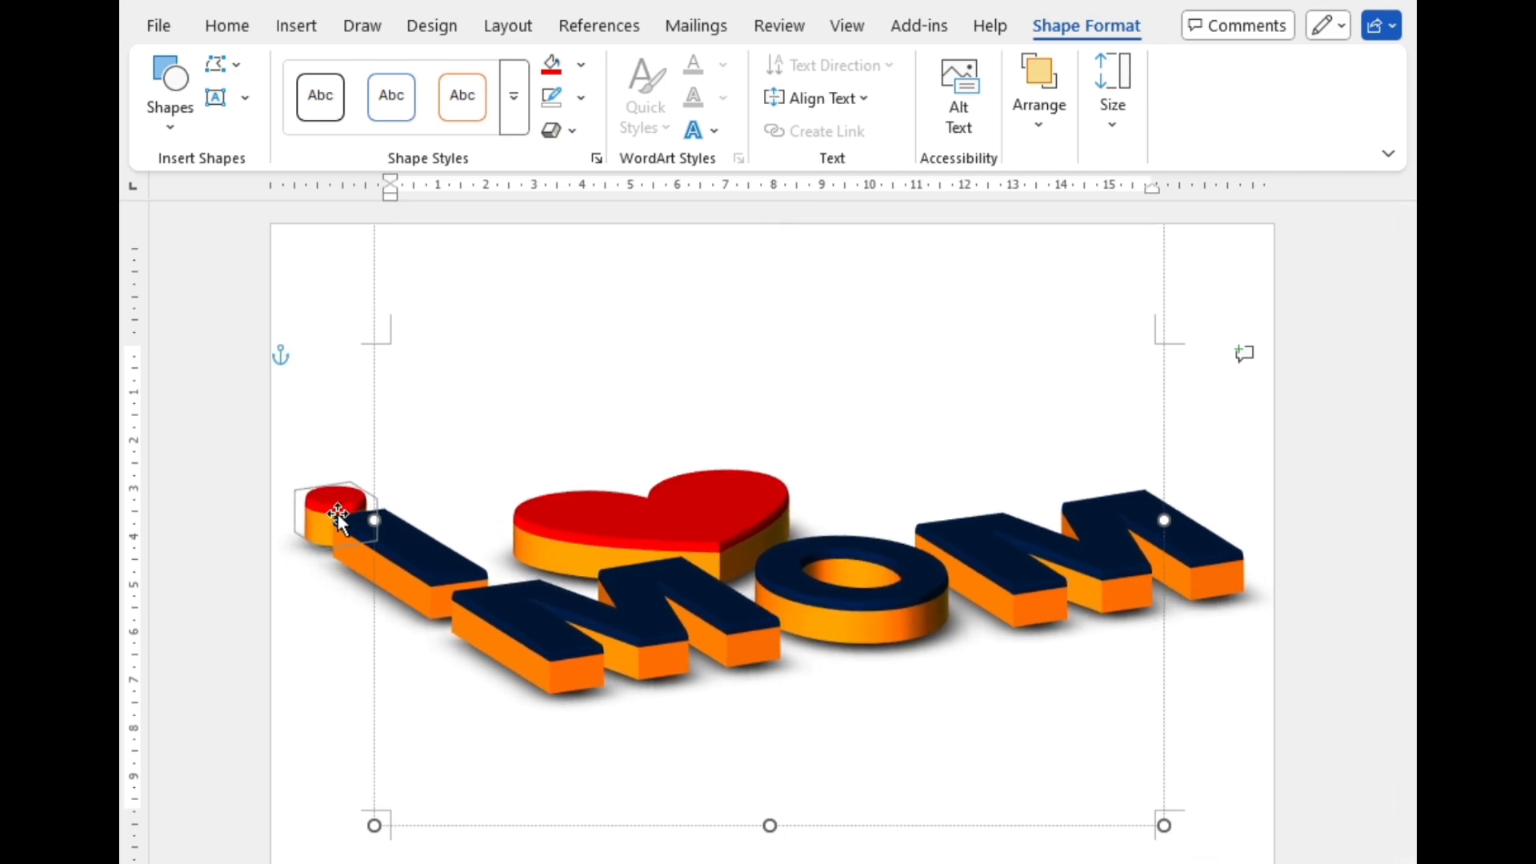
pyautogui.press('Up')
pyautogui.press('Up')
pyautogui.press('Up')
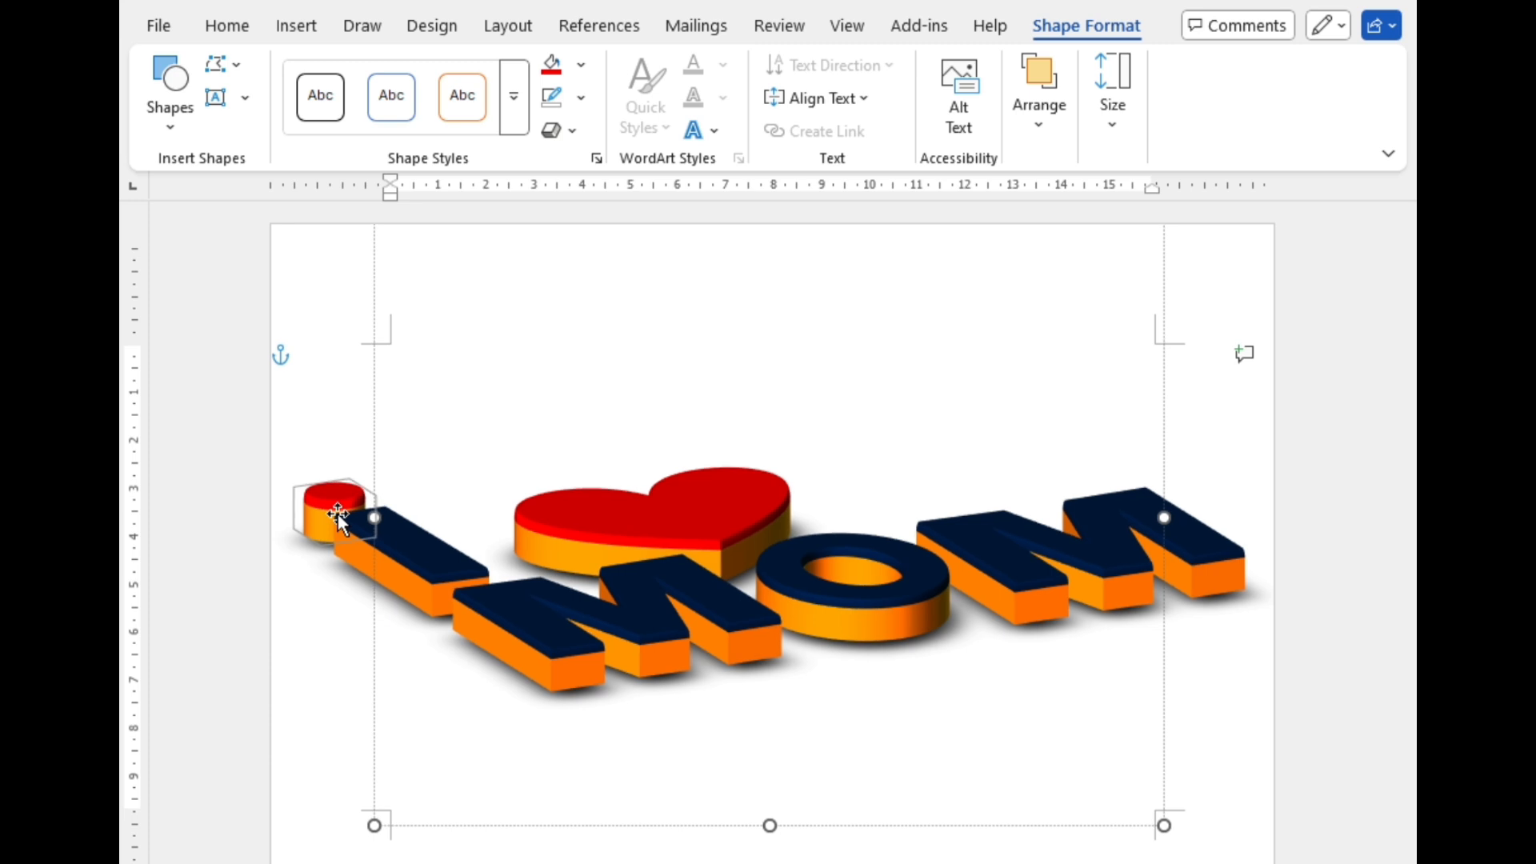
# Step: Move the whole lettering group a little lower on the page and deselect it
pyautogui.moveTo(501, 830); pyautogui.dragTo(501, 863)
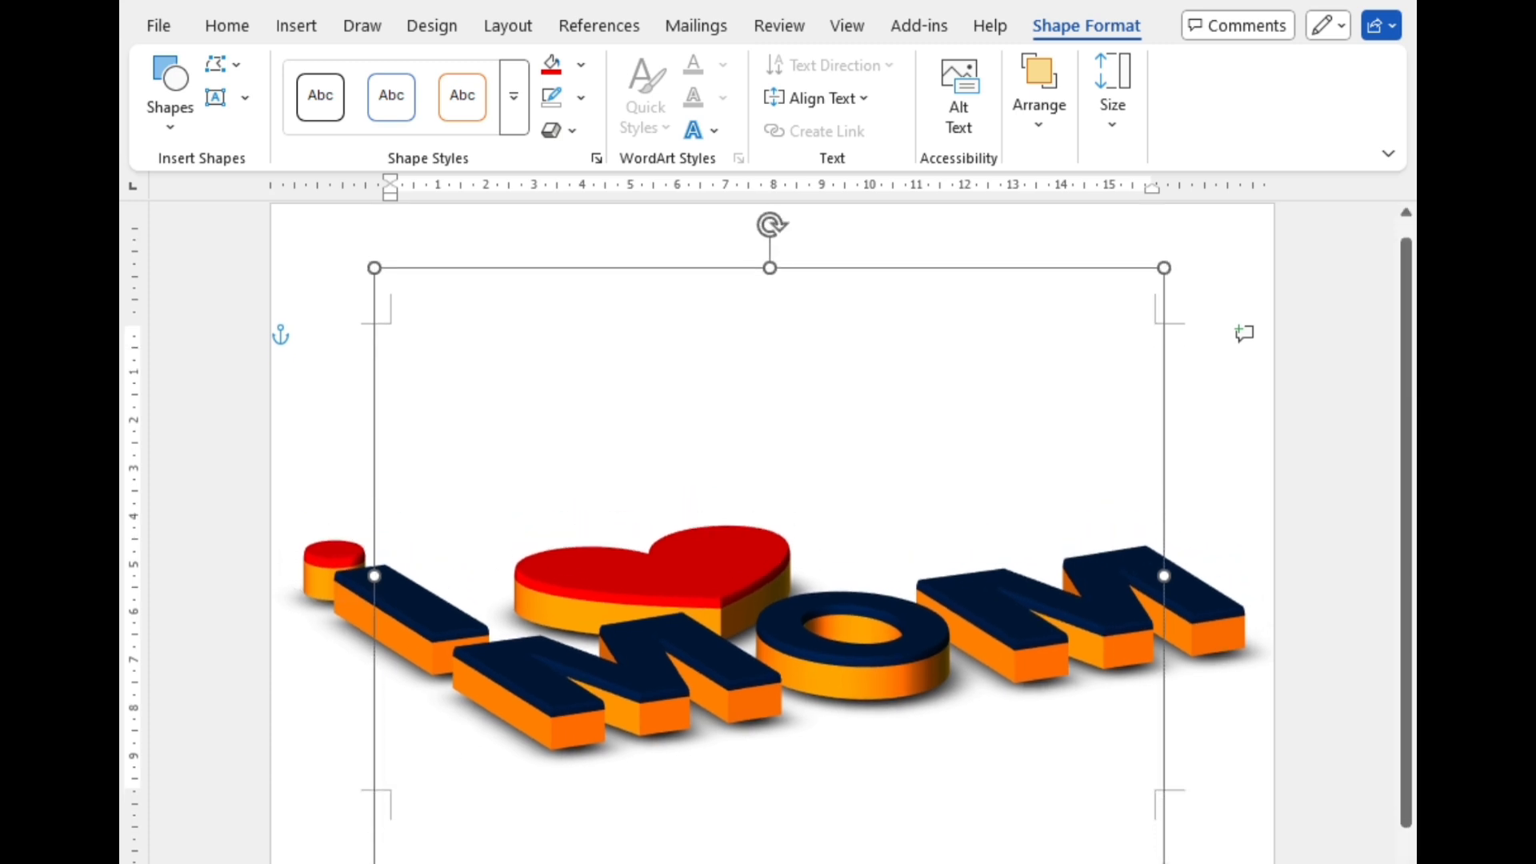
pyautogui.click(1256, 821)
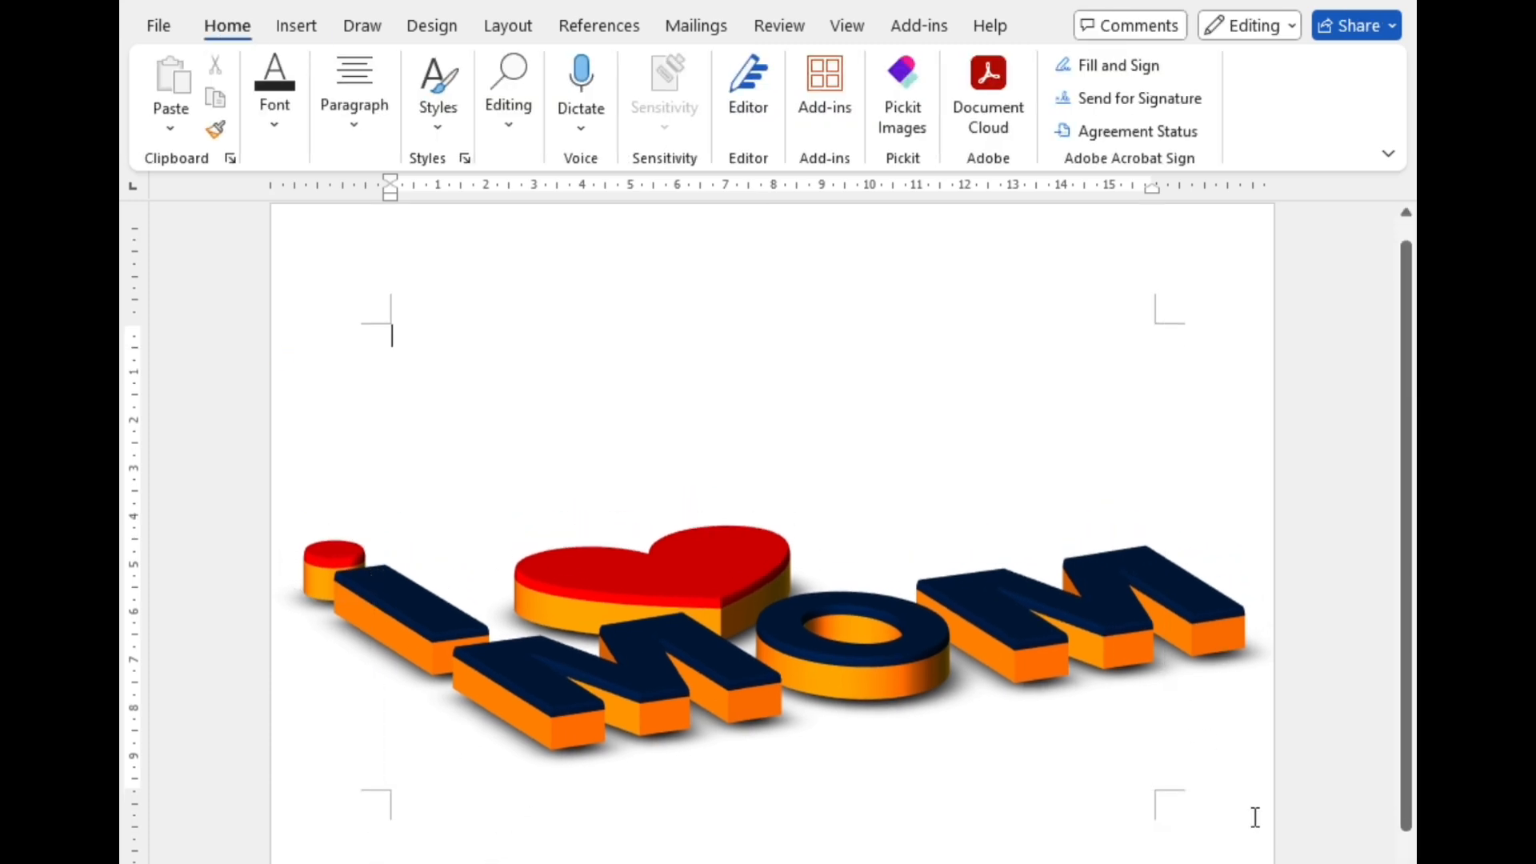
# Step: Open the 3-D format settings of the whole lettering group and set its lighting angle to 0°
pyautogui.click(1080, 606)
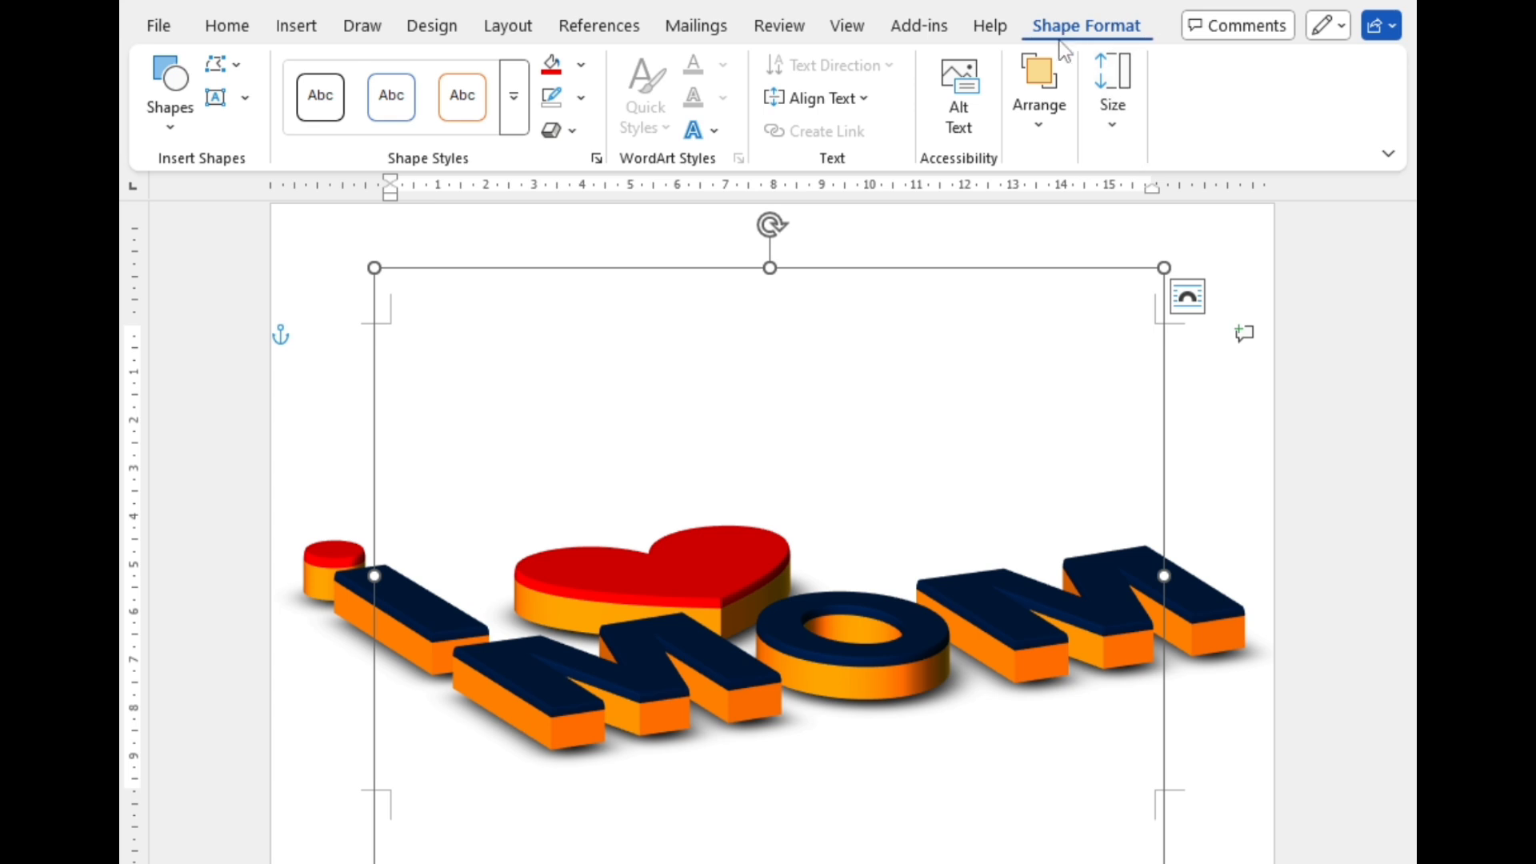
pyautogui.click(558, 129)
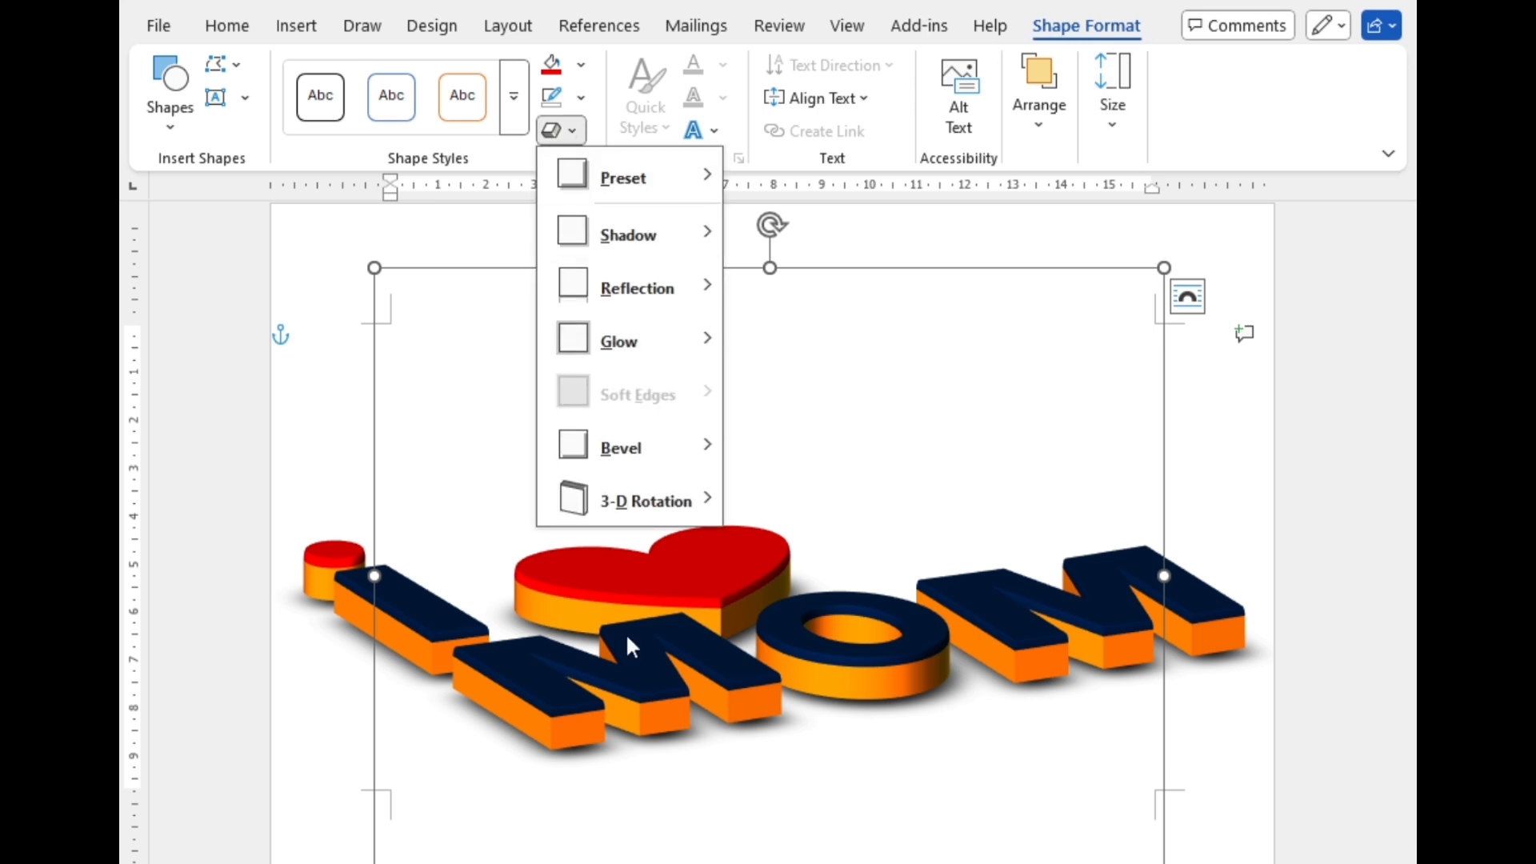
pyautogui.moveTo(603, 513)
pyautogui.click(899, 859)
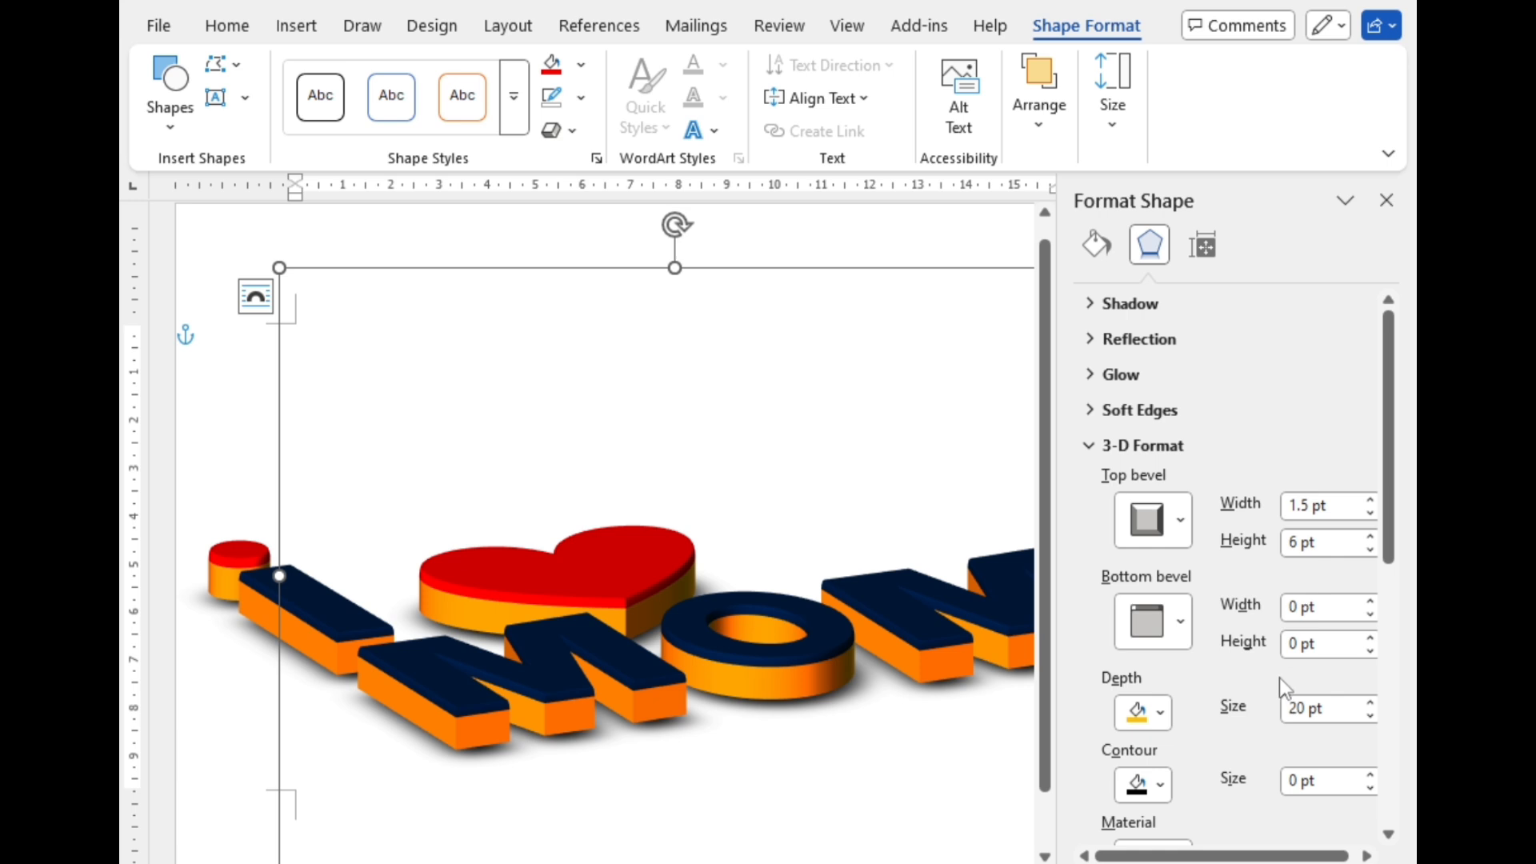
pyautogui.scroll(-2, 1279, 678)
pyautogui.moveTo(1392, 563); pyautogui.dragTo(1396, 635)
pyautogui.click(1370, 645)
pyautogui.click(1370, 645)
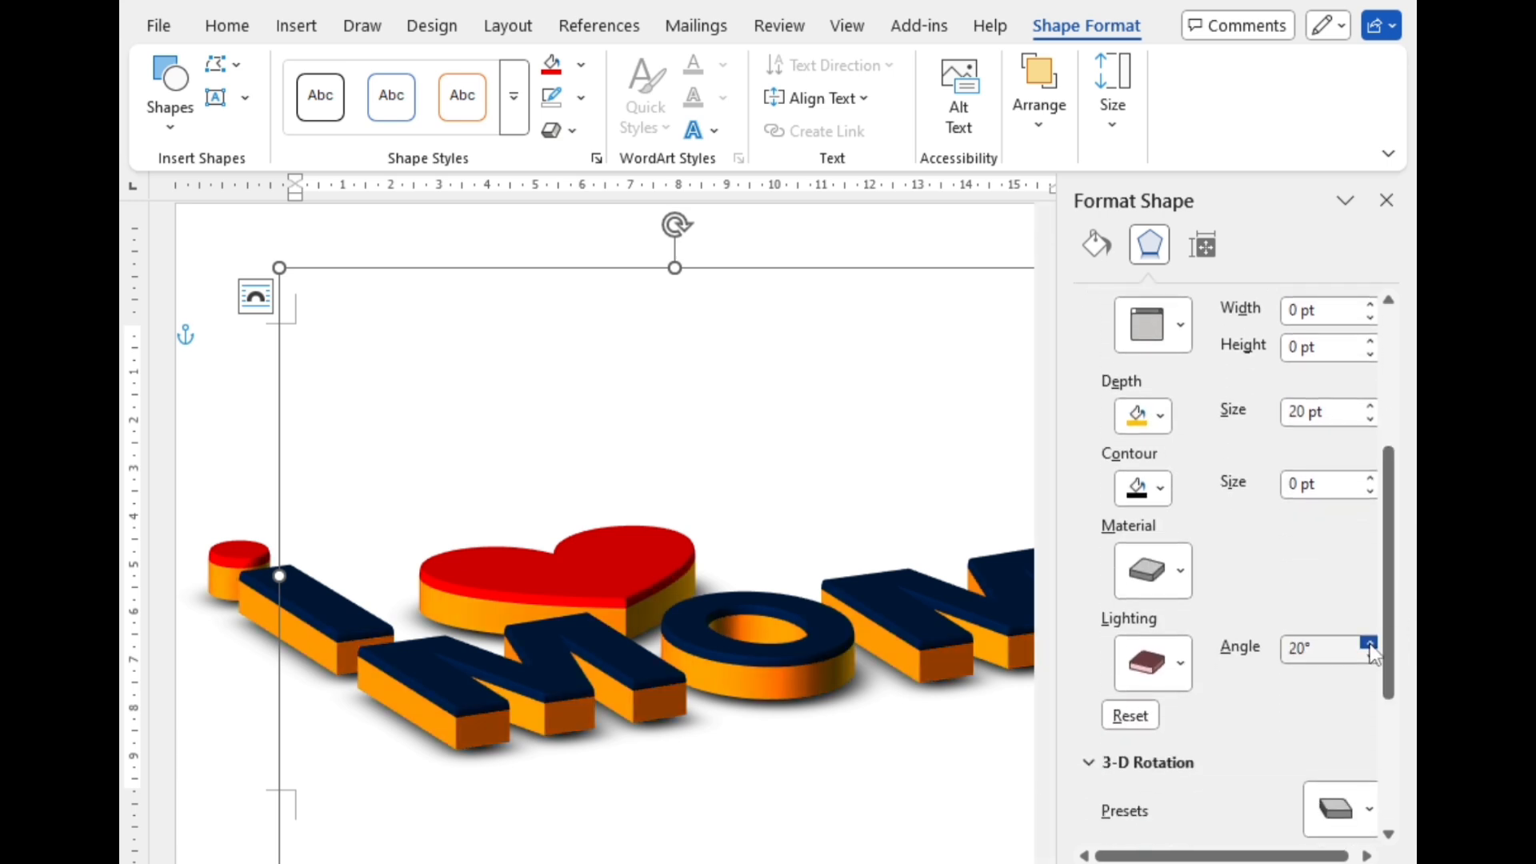
pyautogui.click(1370, 656)
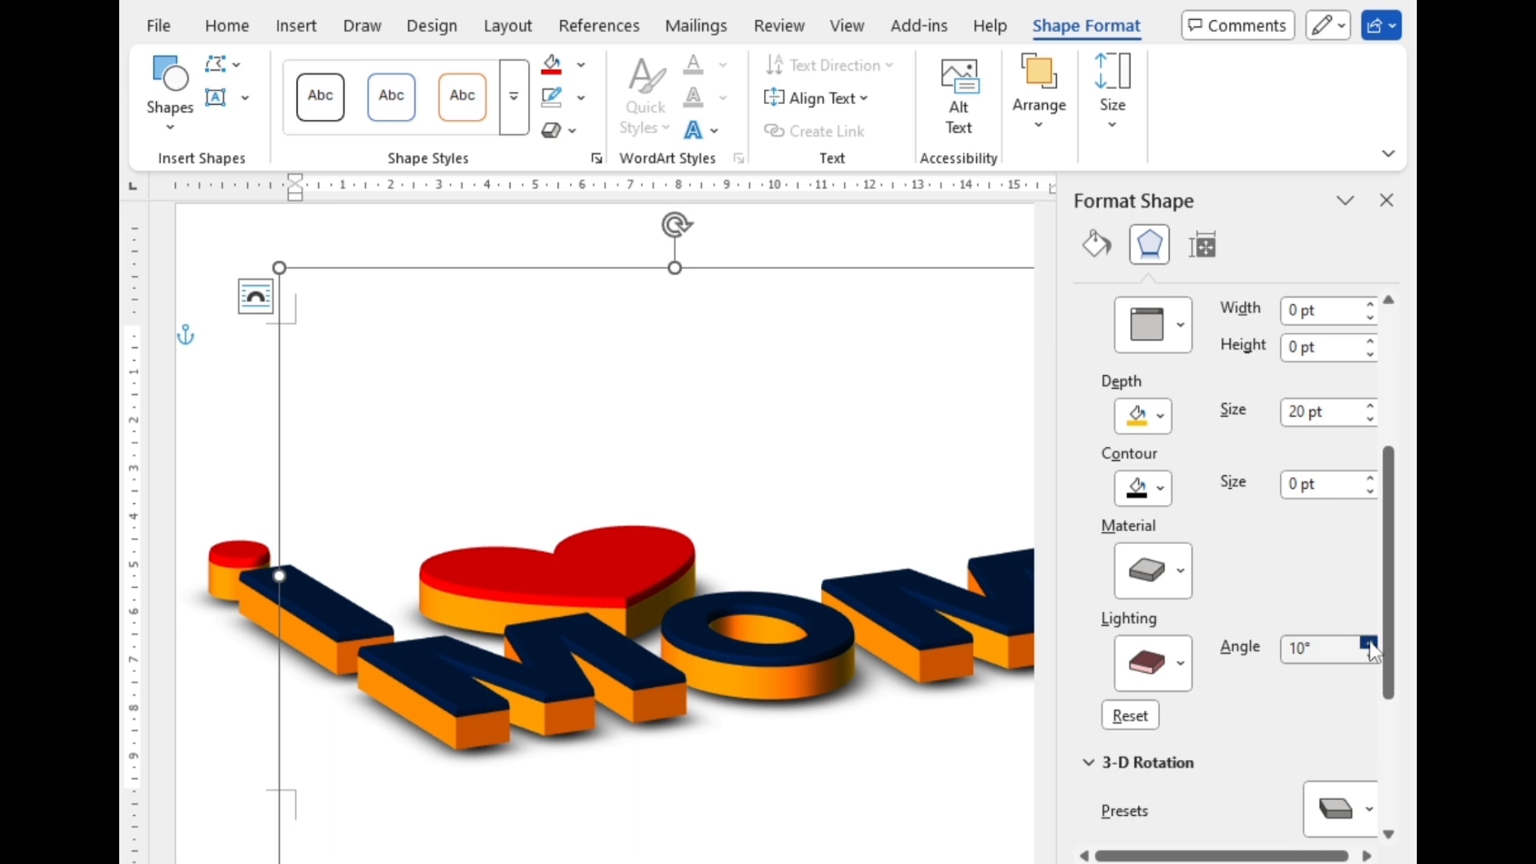
pyautogui.click(1369, 645)
pyautogui.click(1370, 645)
pyautogui.click(1370, 644)
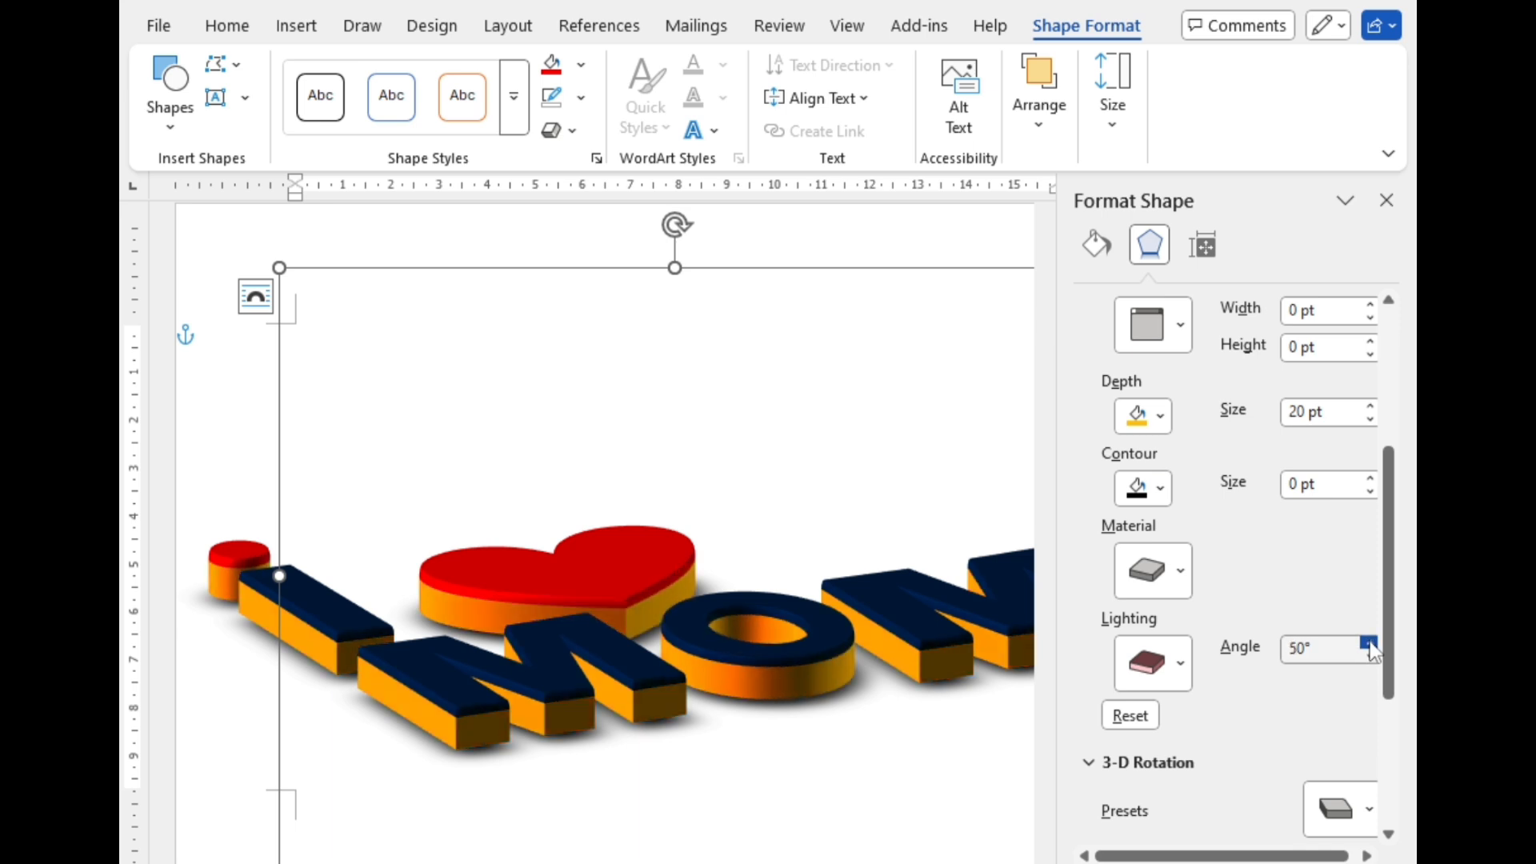
pyautogui.click(1370, 656)
pyautogui.click(1369, 658)
pyautogui.click(1370, 658)
pyautogui.click(1369, 658)
pyautogui.click(1370, 658)
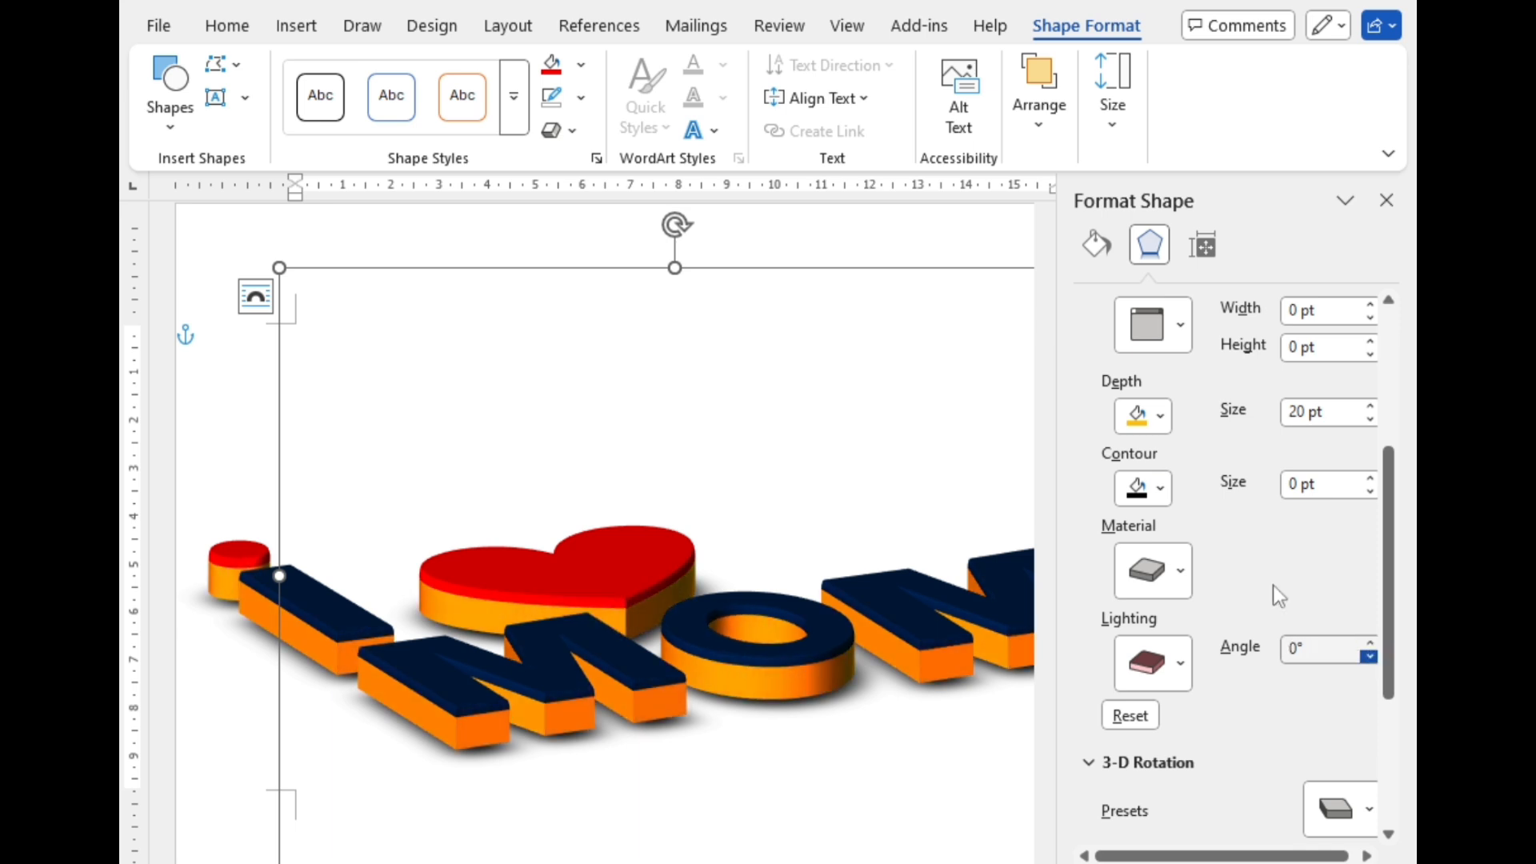
# Step: Collapse the 3-D format settings and set the lettering group's 3-D rotation distance from ground to 2 pt
pyautogui.scroll(-3, 1187, 517)
pyautogui.scroll(1, 1184, 502)
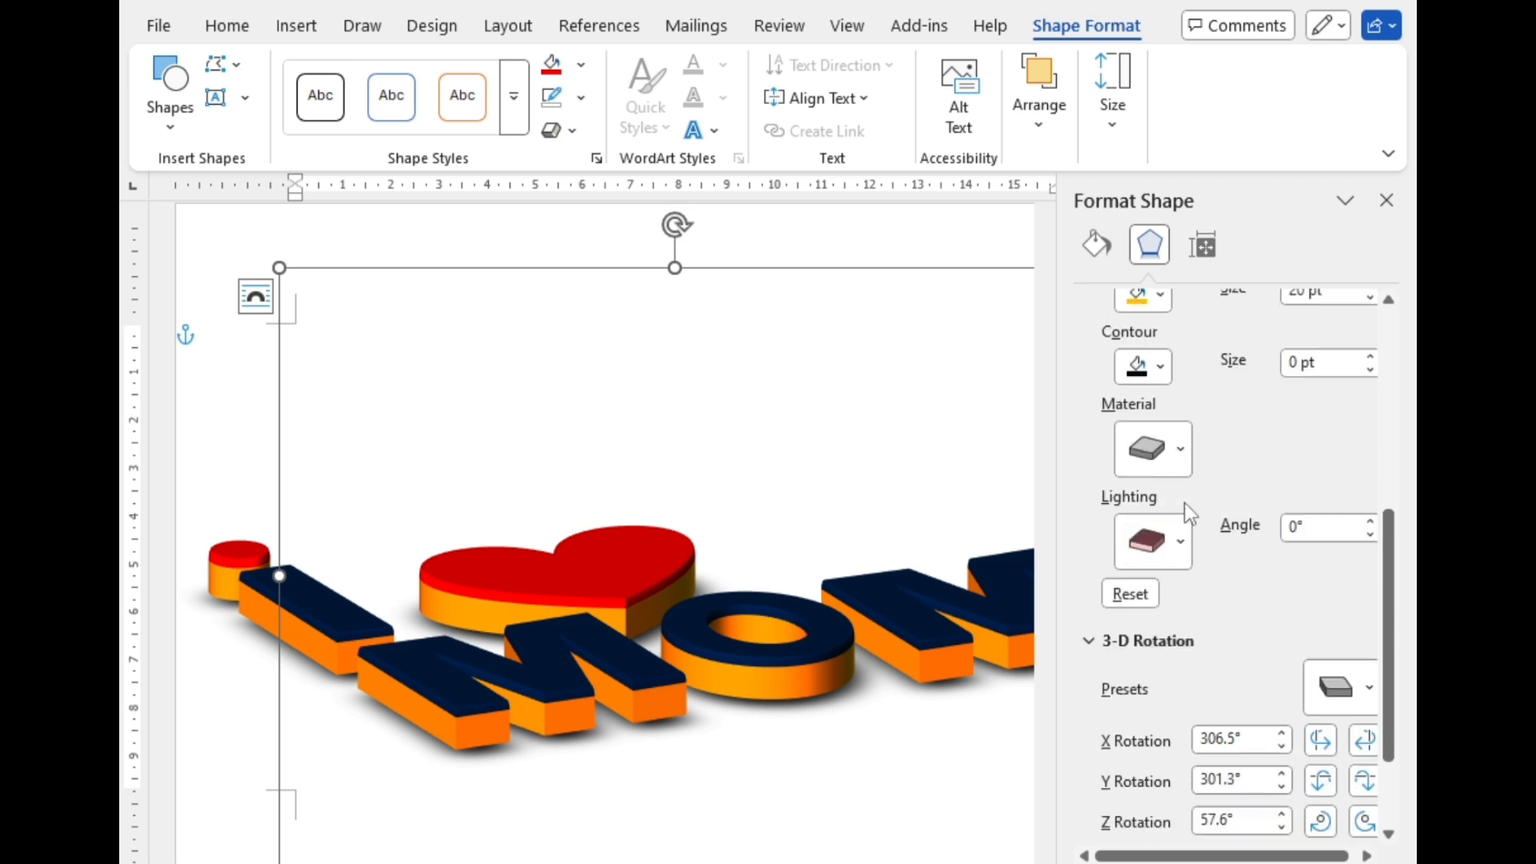
pyautogui.click(1149, 641)
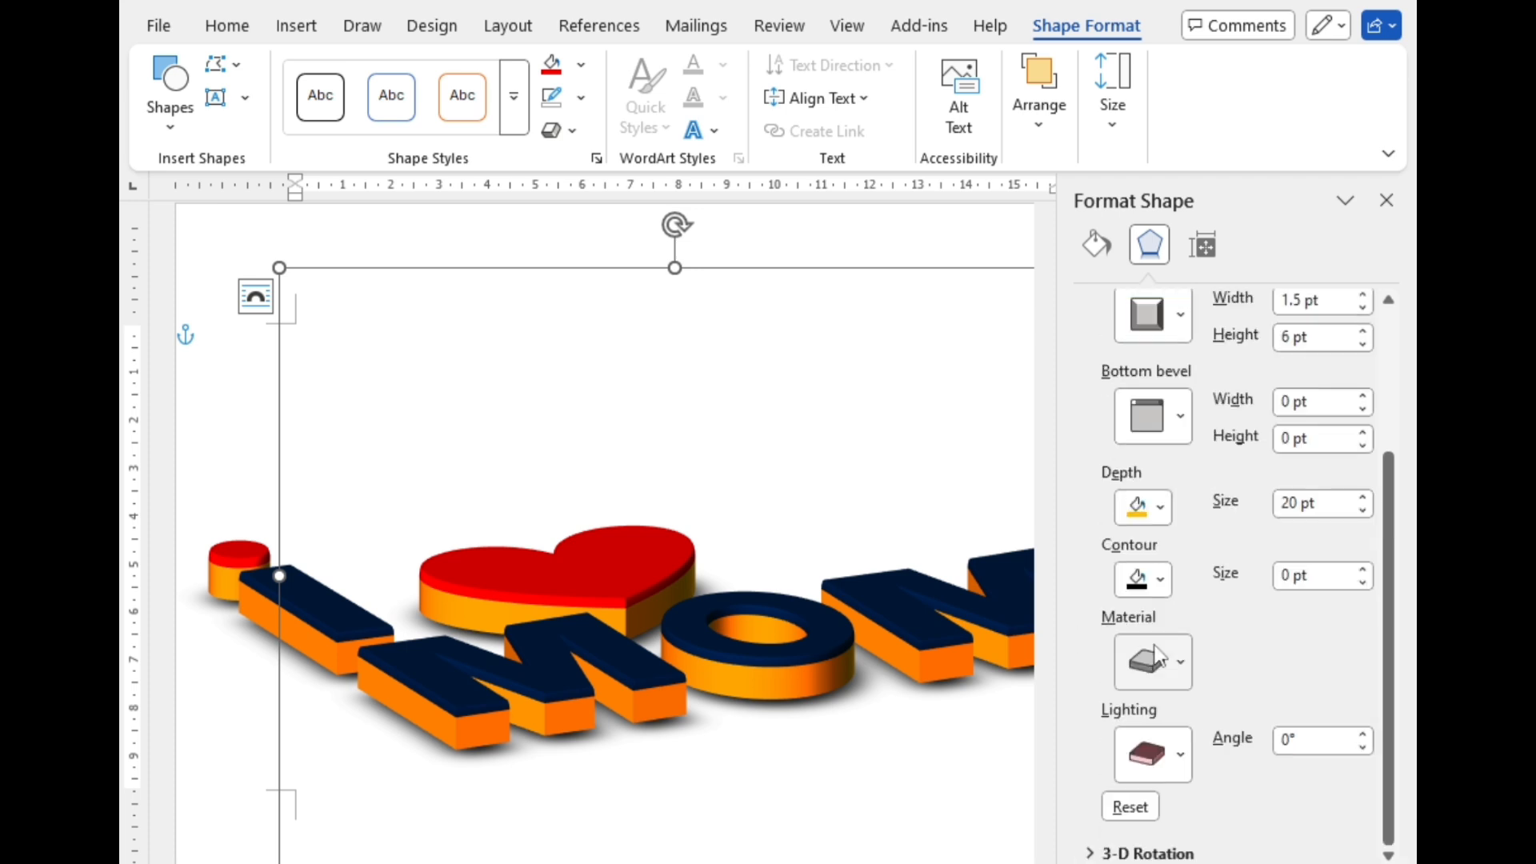
pyautogui.moveTo(1389, 703); pyautogui.dragTo(1389, 567)
pyautogui.click(1158, 440)
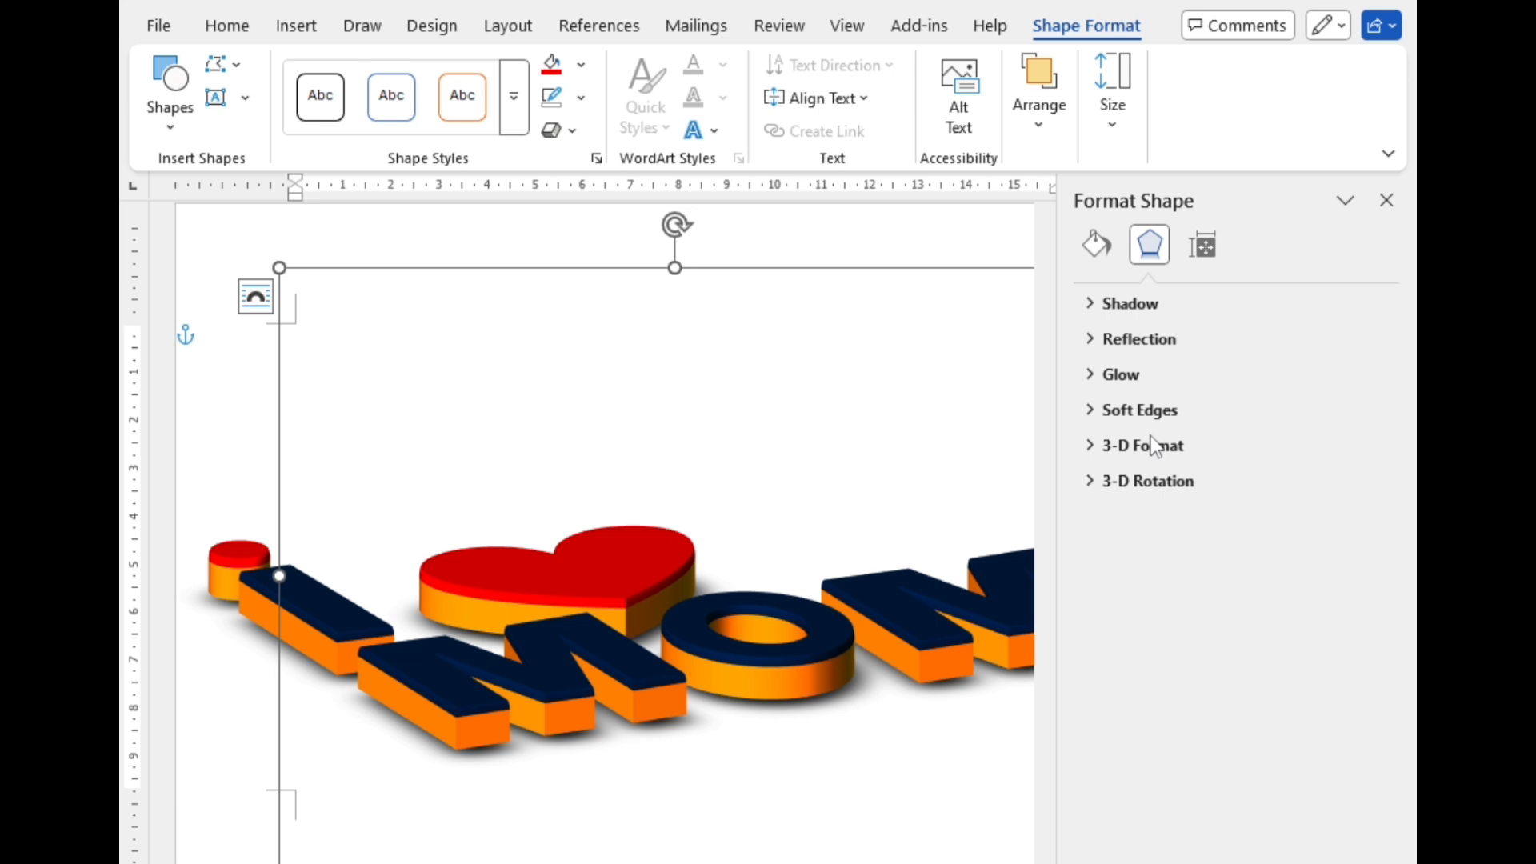
pyautogui.click(1141, 484)
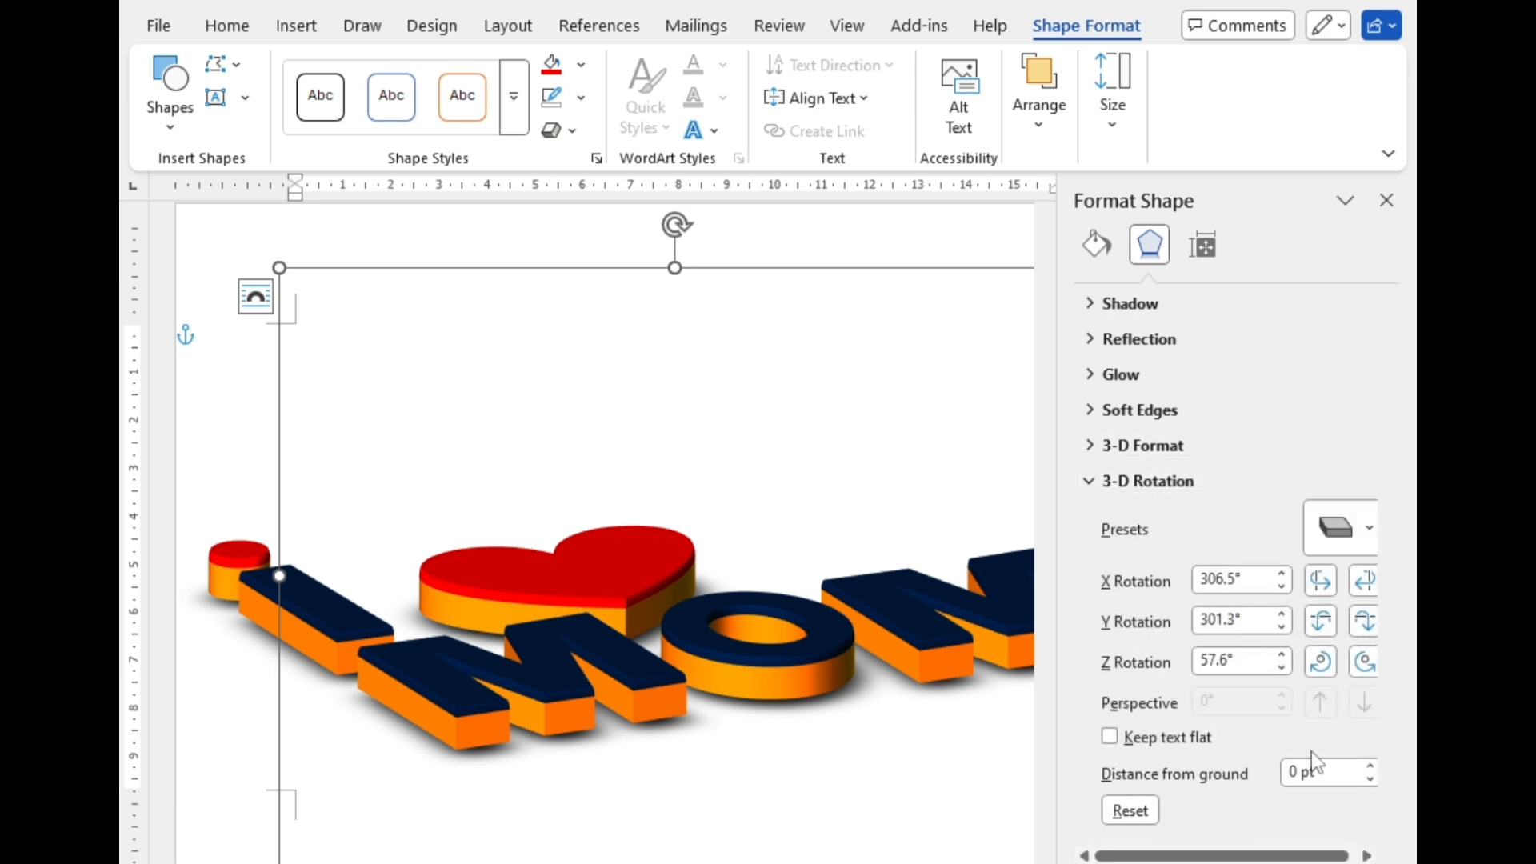
pyautogui.click(1369, 766)
pyautogui.click(1370, 767)
pyautogui.click(1370, 766)
pyautogui.click(1369, 766)
pyautogui.click(1370, 767)
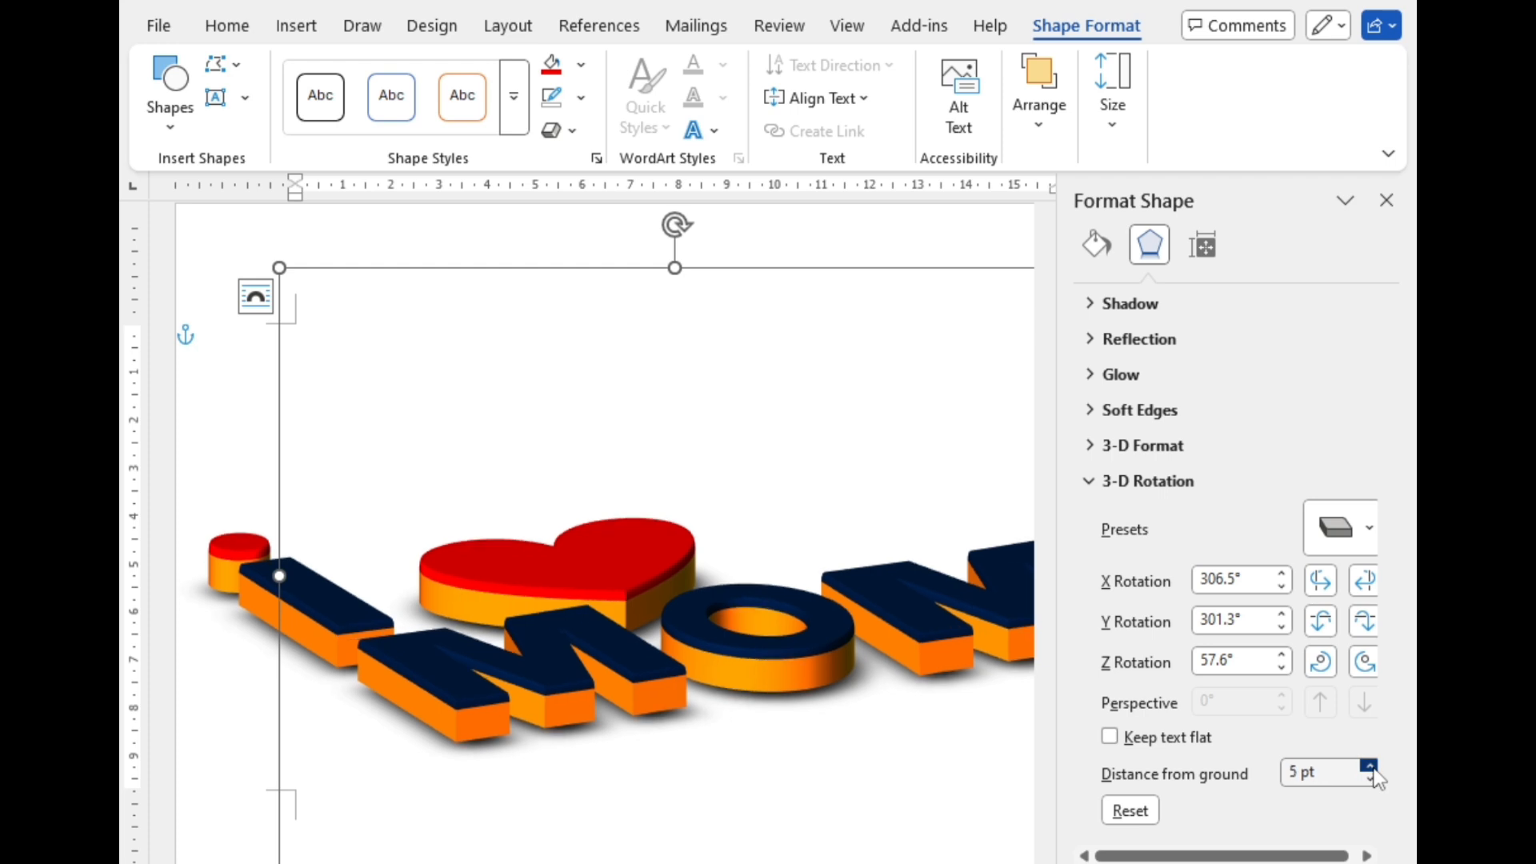
pyautogui.click(1370, 779)
pyautogui.click(1370, 779)
pyautogui.click(1369, 779)
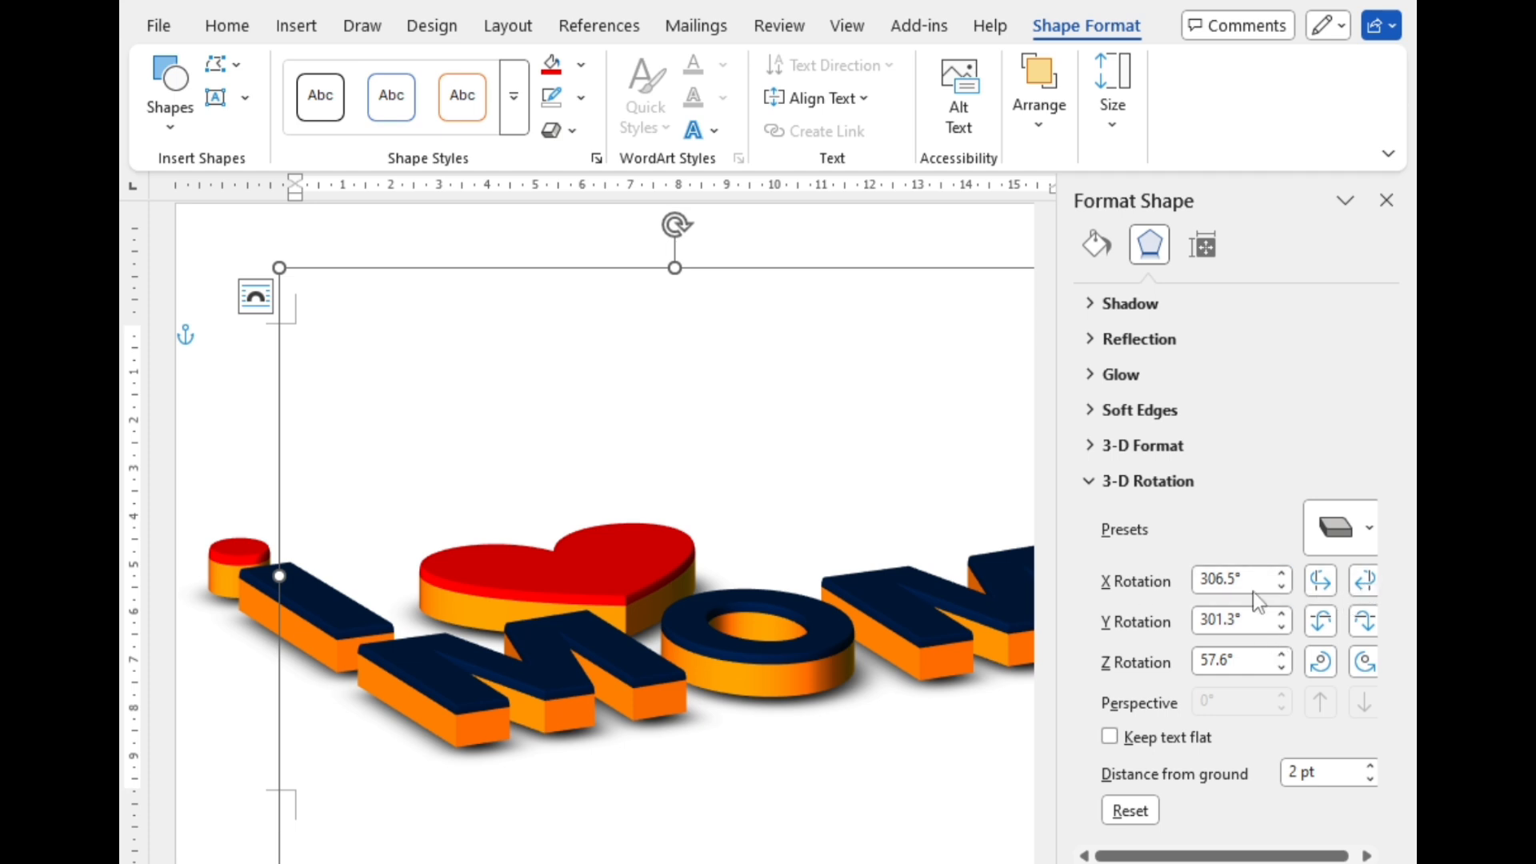
# Step: Nudge the lettering's 3-D rotation about X and Y to X 320.3°, Y 300.4° and Z 45.6°
pyautogui.click(1357, 588)
pyautogui.click(1356, 588)
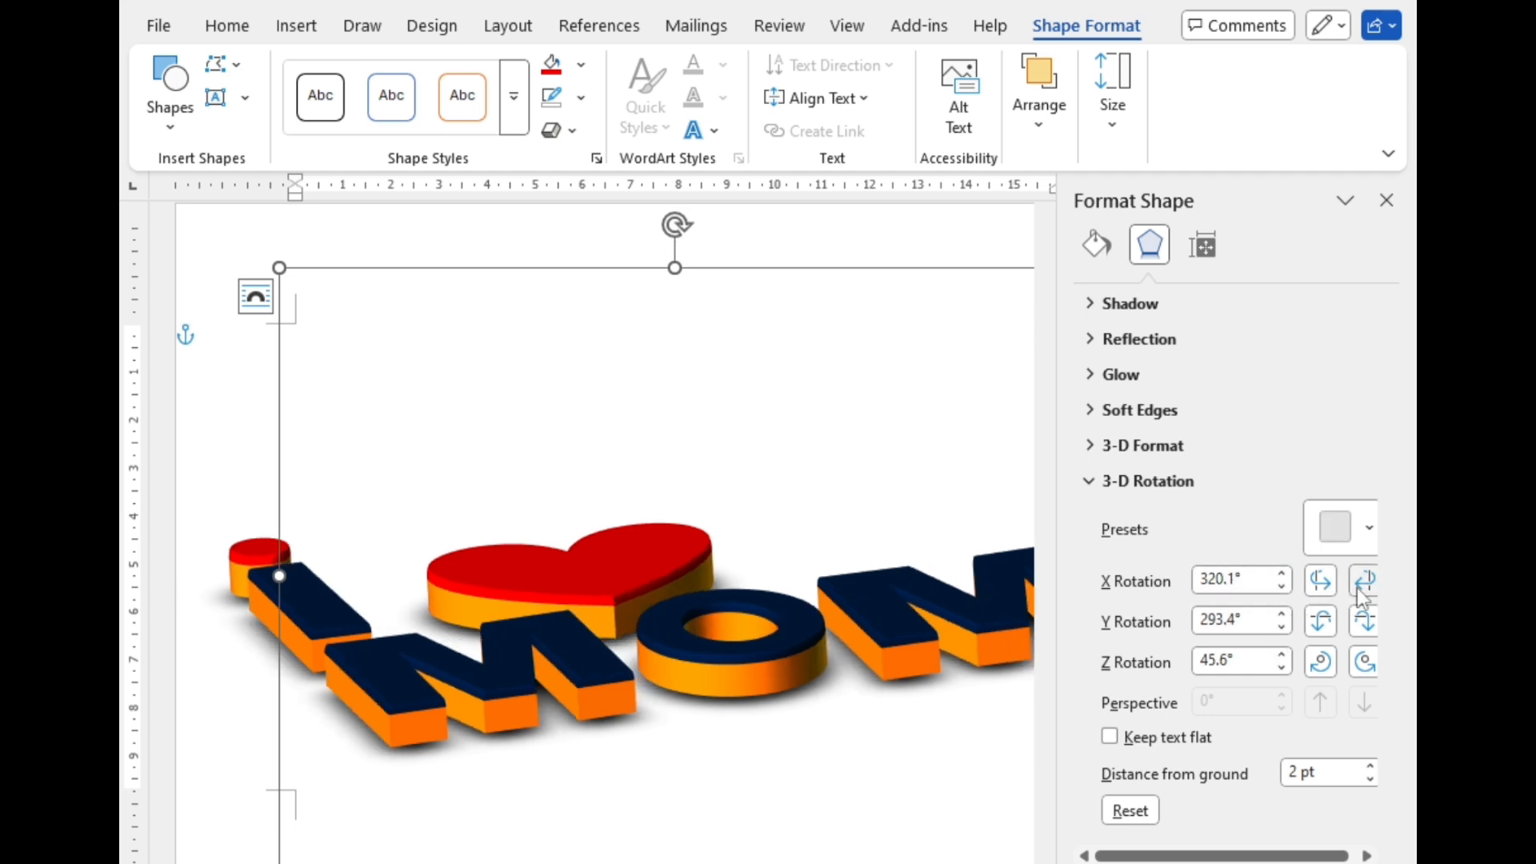
pyautogui.click(1315, 588)
pyautogui.click(1320, 629)
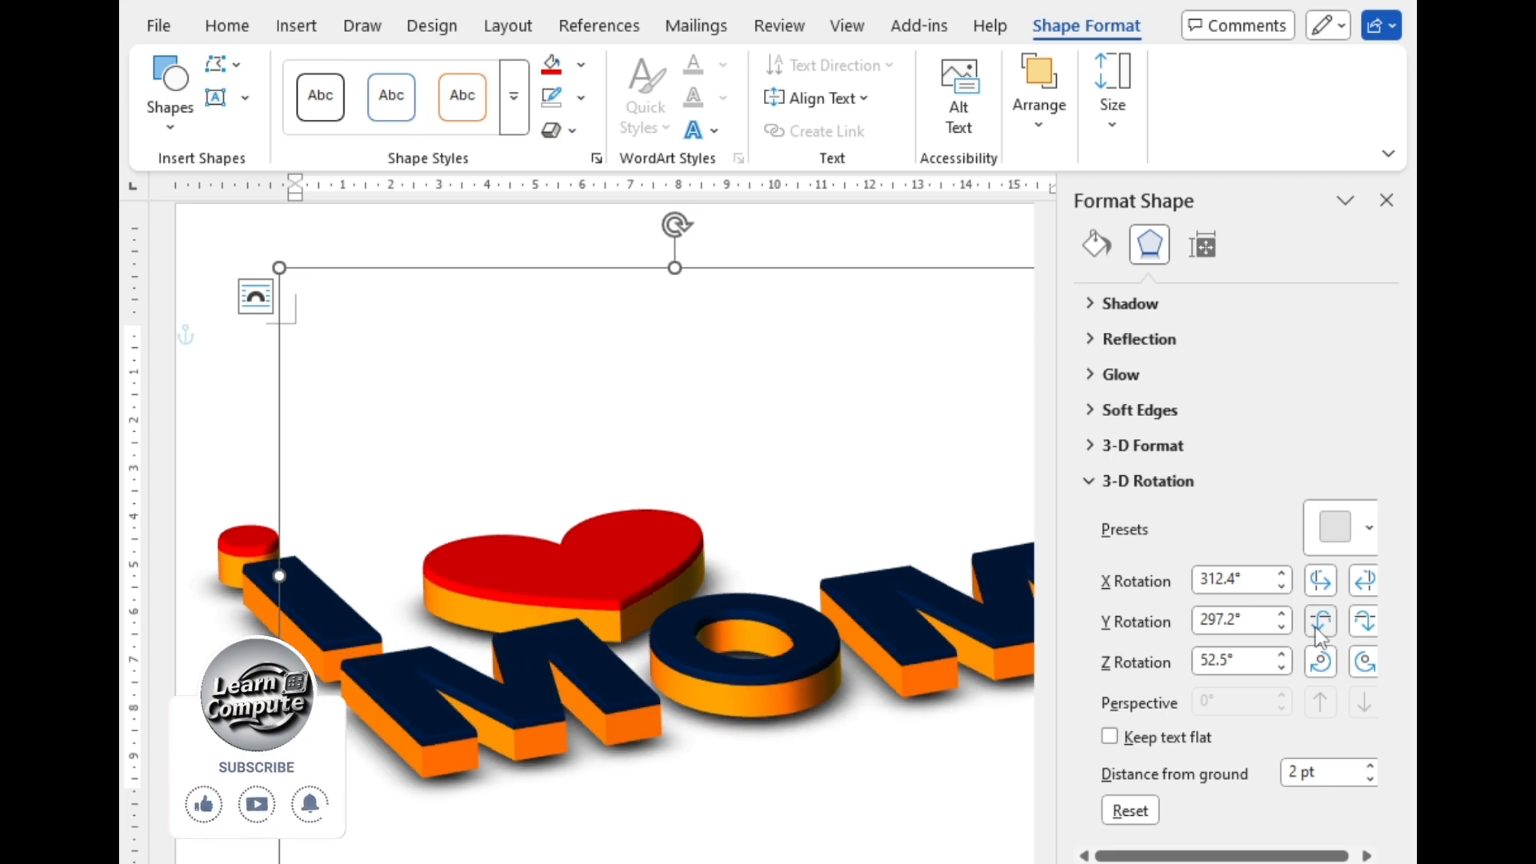
pyautogui.click(1318, 629)
pyautogui.click(1364, 622)
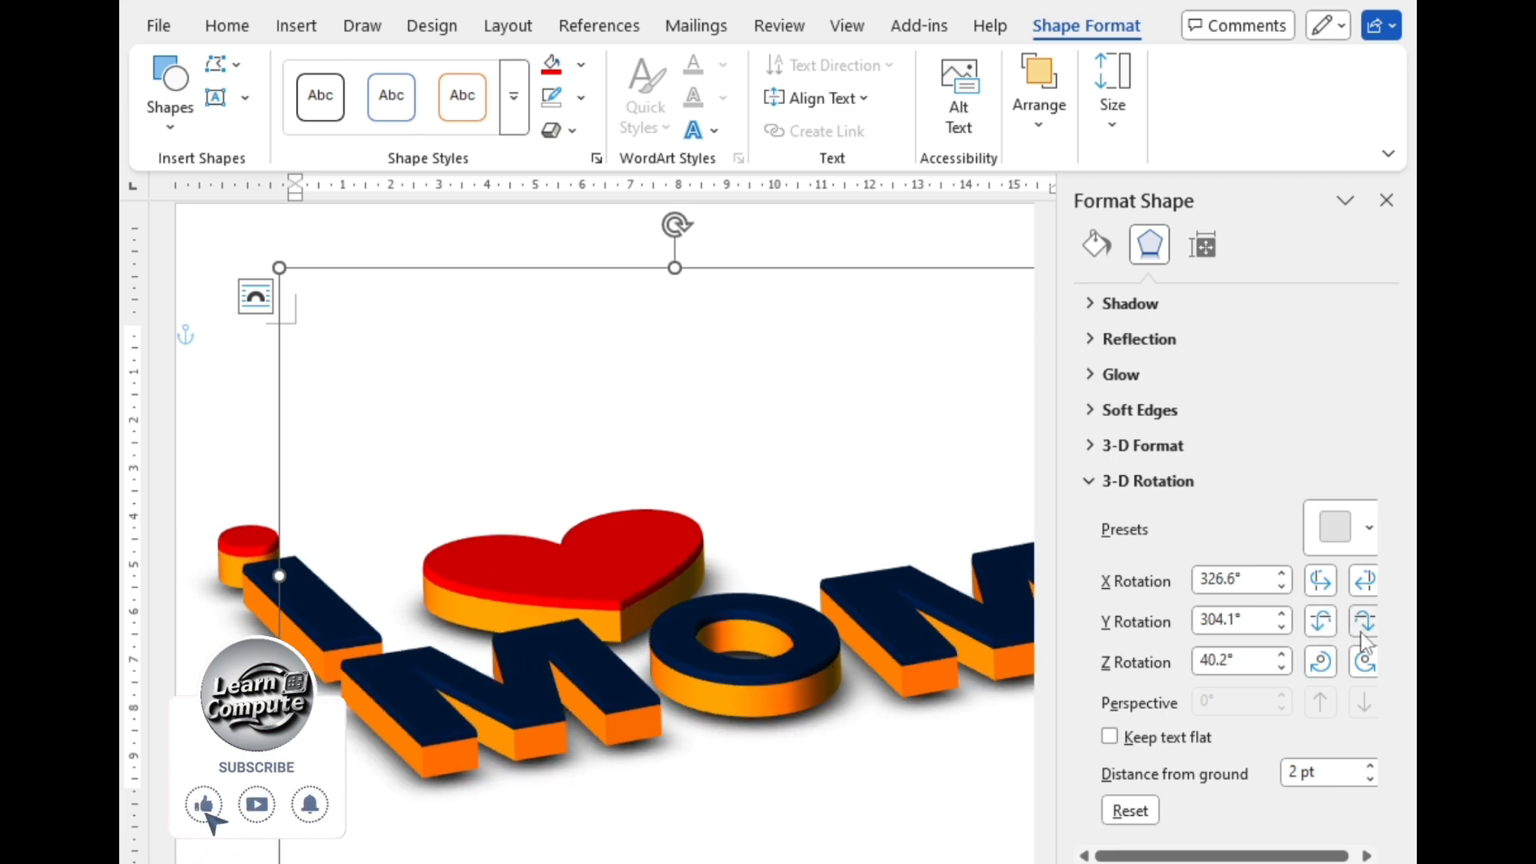
# Step: Nudge the lettering group's Z rotation in both directions and leave it at 40.6°
pyautogui.click(1320, 662)
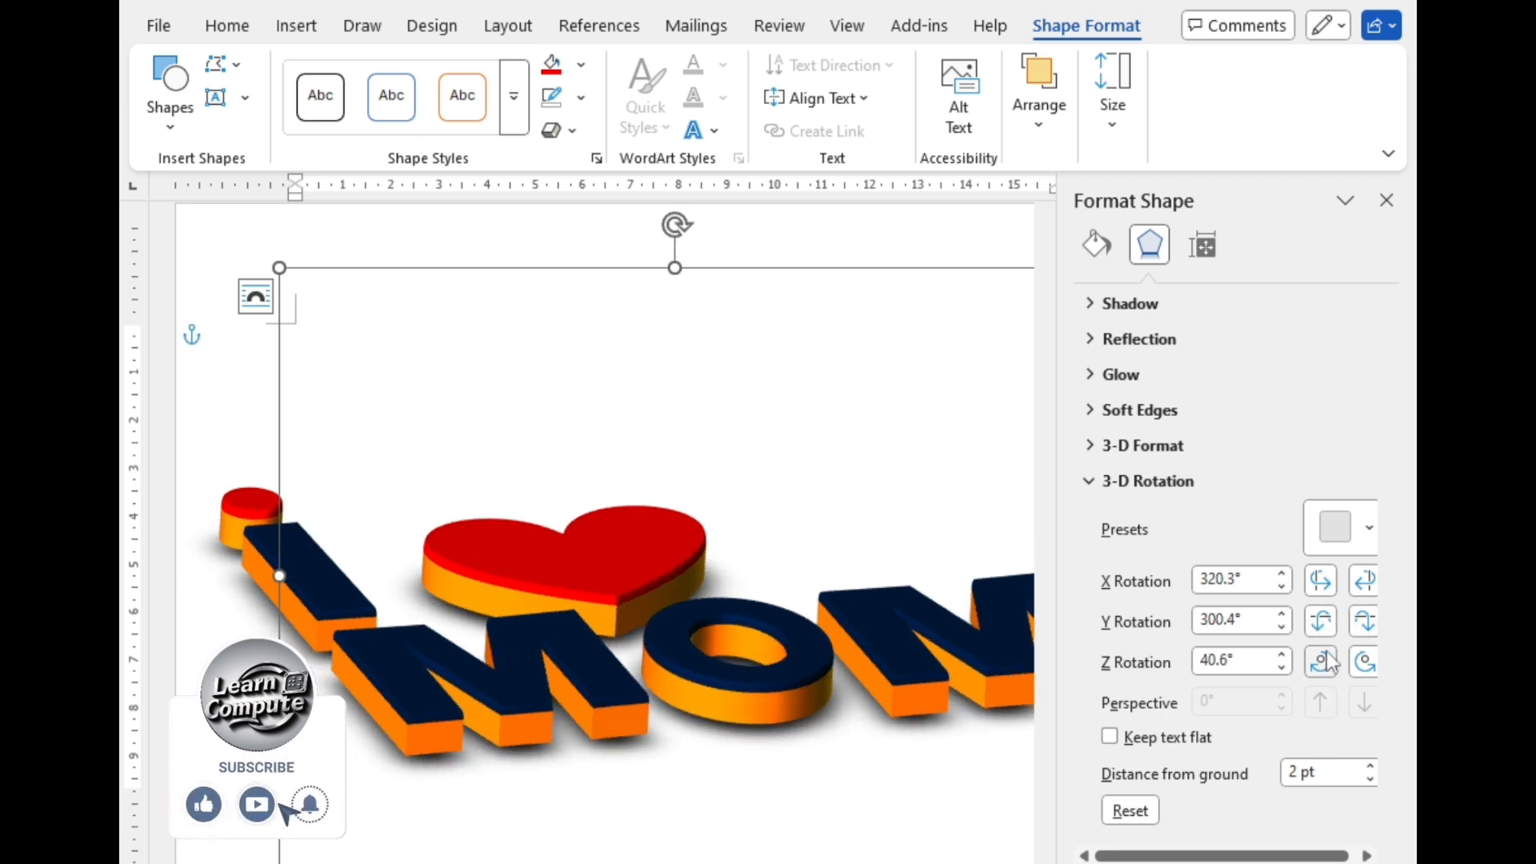
pyautogui.click(1364, 662)
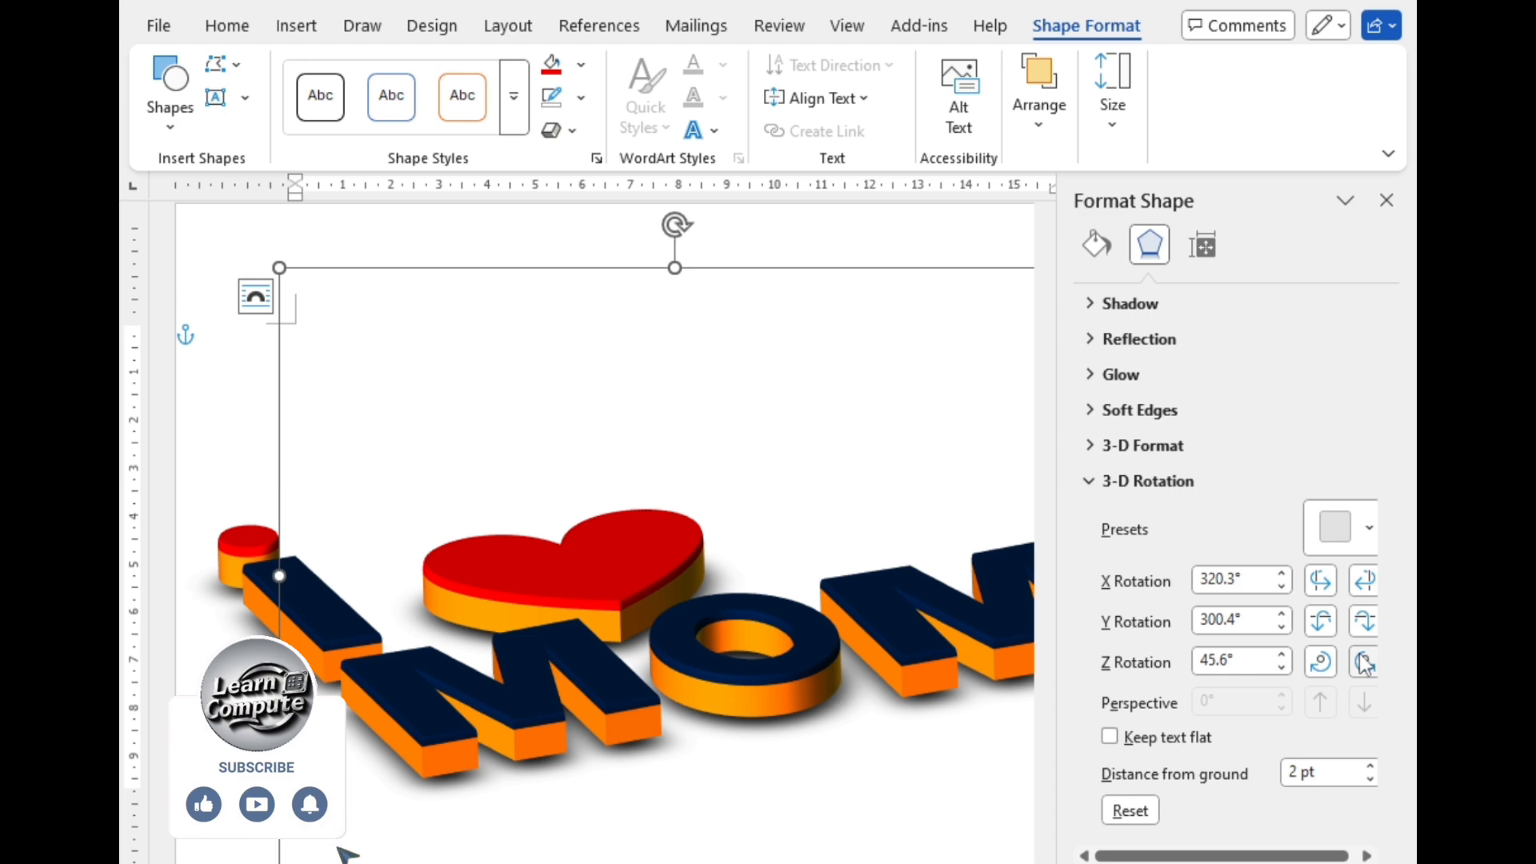
pyautogui.click(1364, 662)
pyautogui.click(1320, 661)
pyautogui.click(1320, 662)
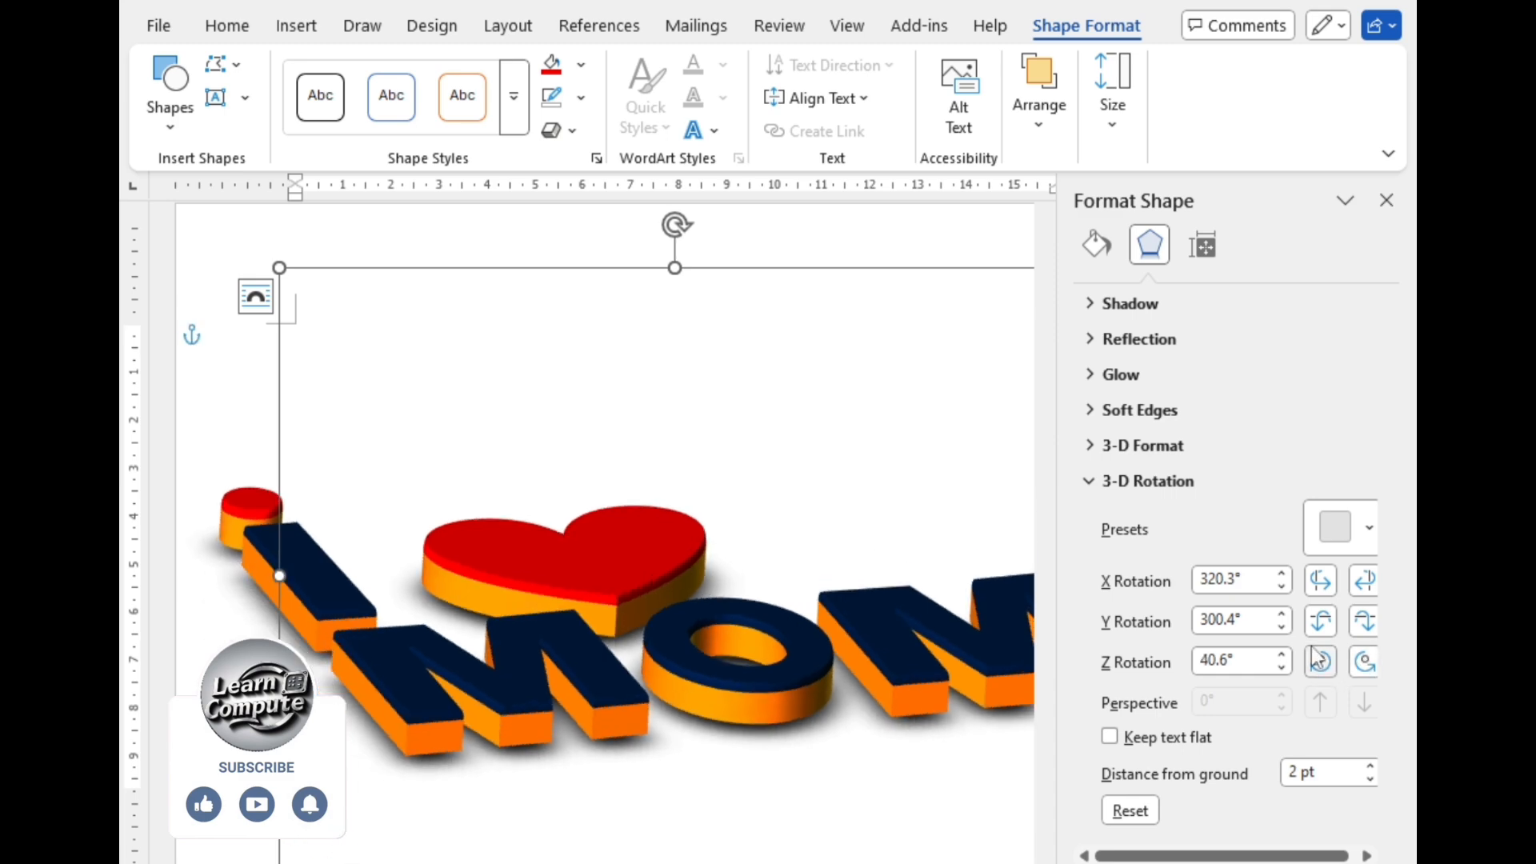
# Step: Nudge the lettering's tilt about Y and its X turn to X 306.3°, Y 300.7° and Z 52.9°
pyautogui.click(1320, 621)
pyautogui.click(1364, 621)
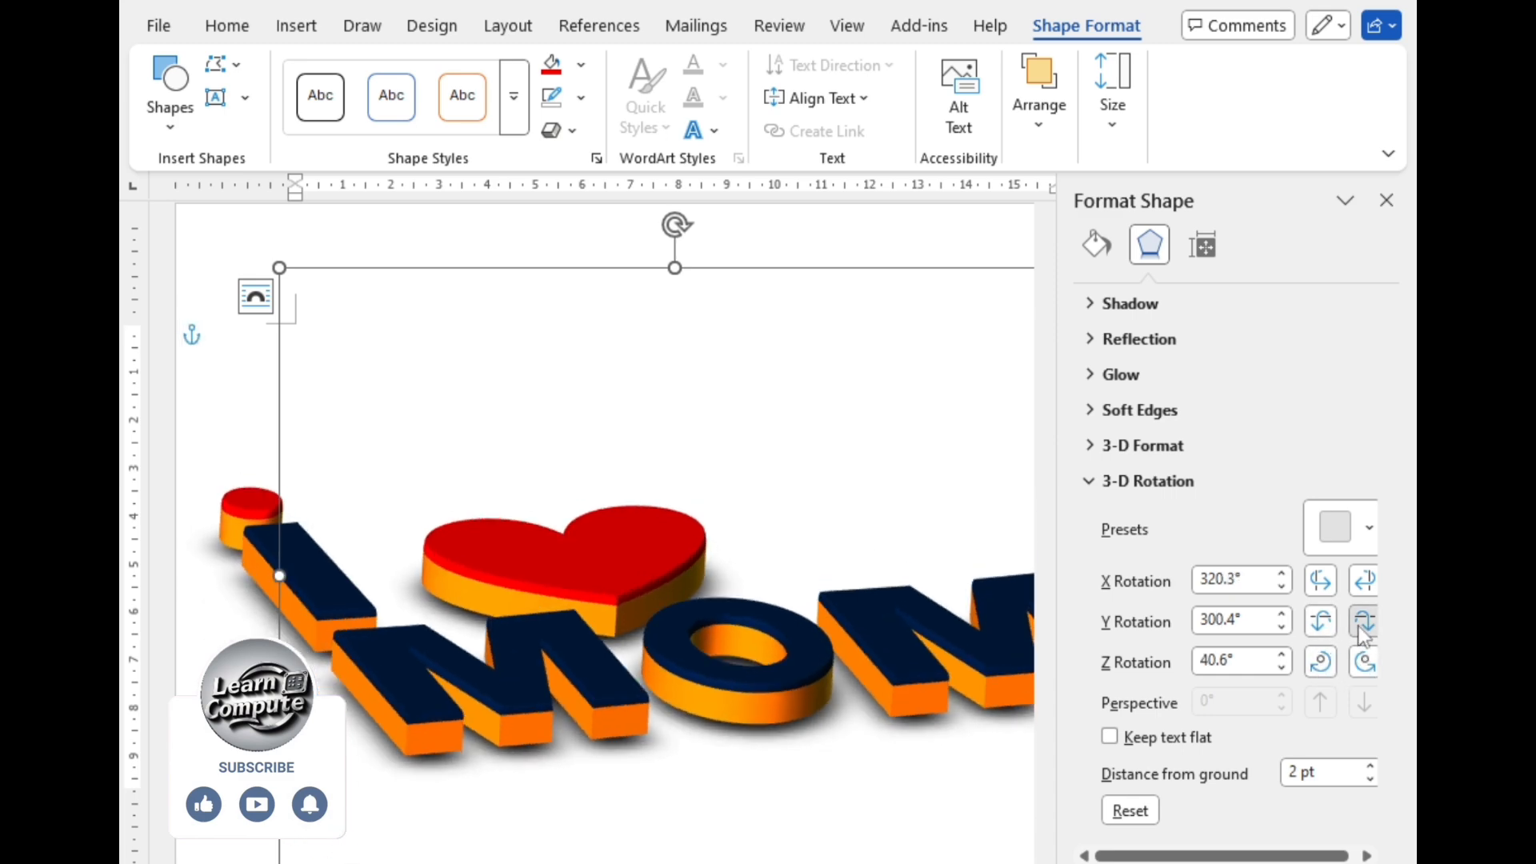
pyautogui.click(1364, 628)
pyautogui.click(1364, 628)
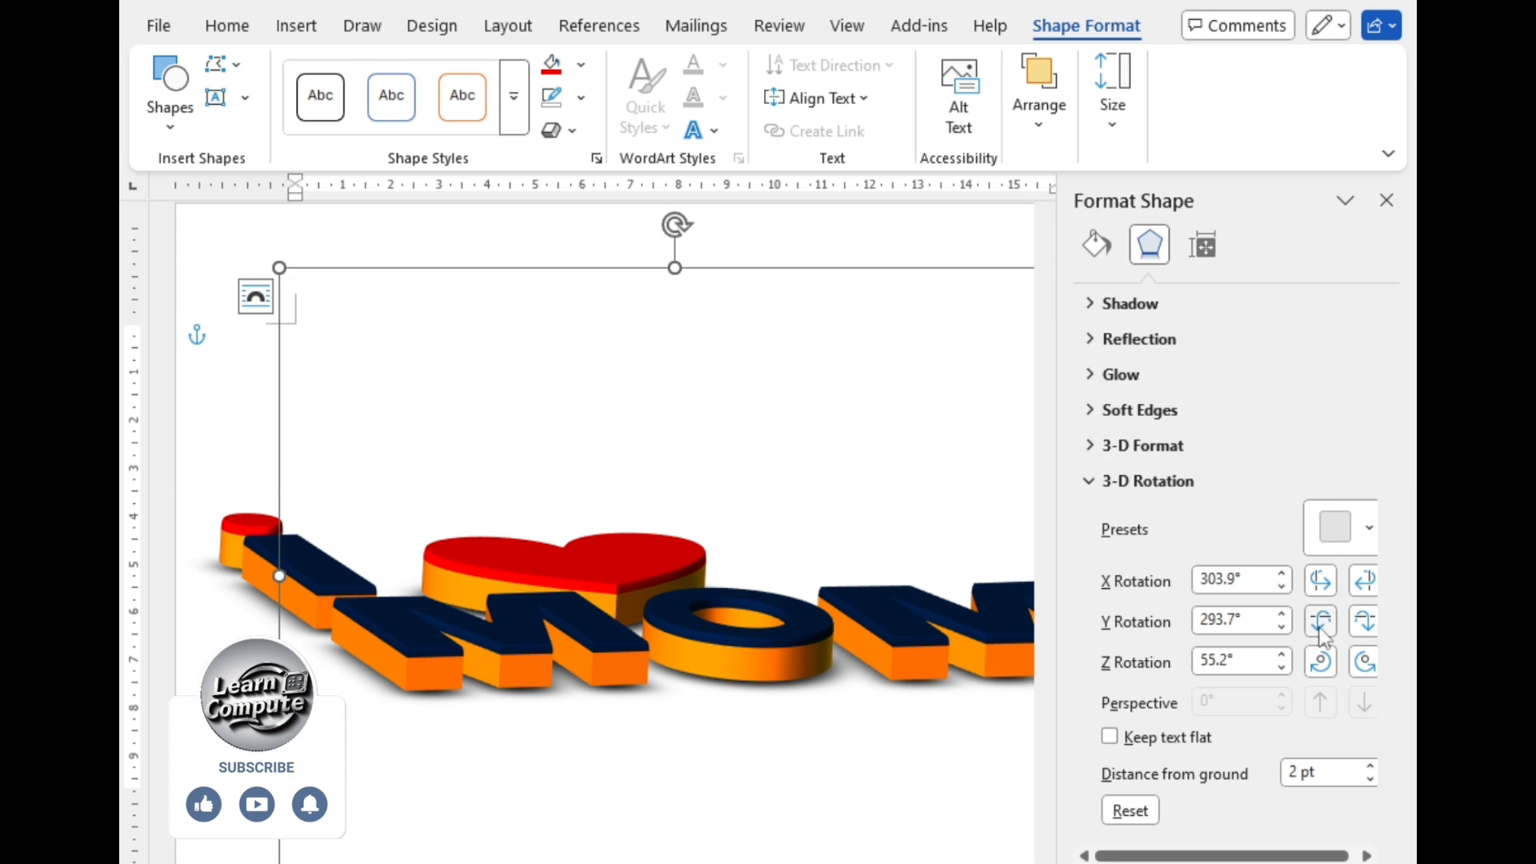
pyautogui.click(1320, 620)
pyautogui.click(1320, 588)
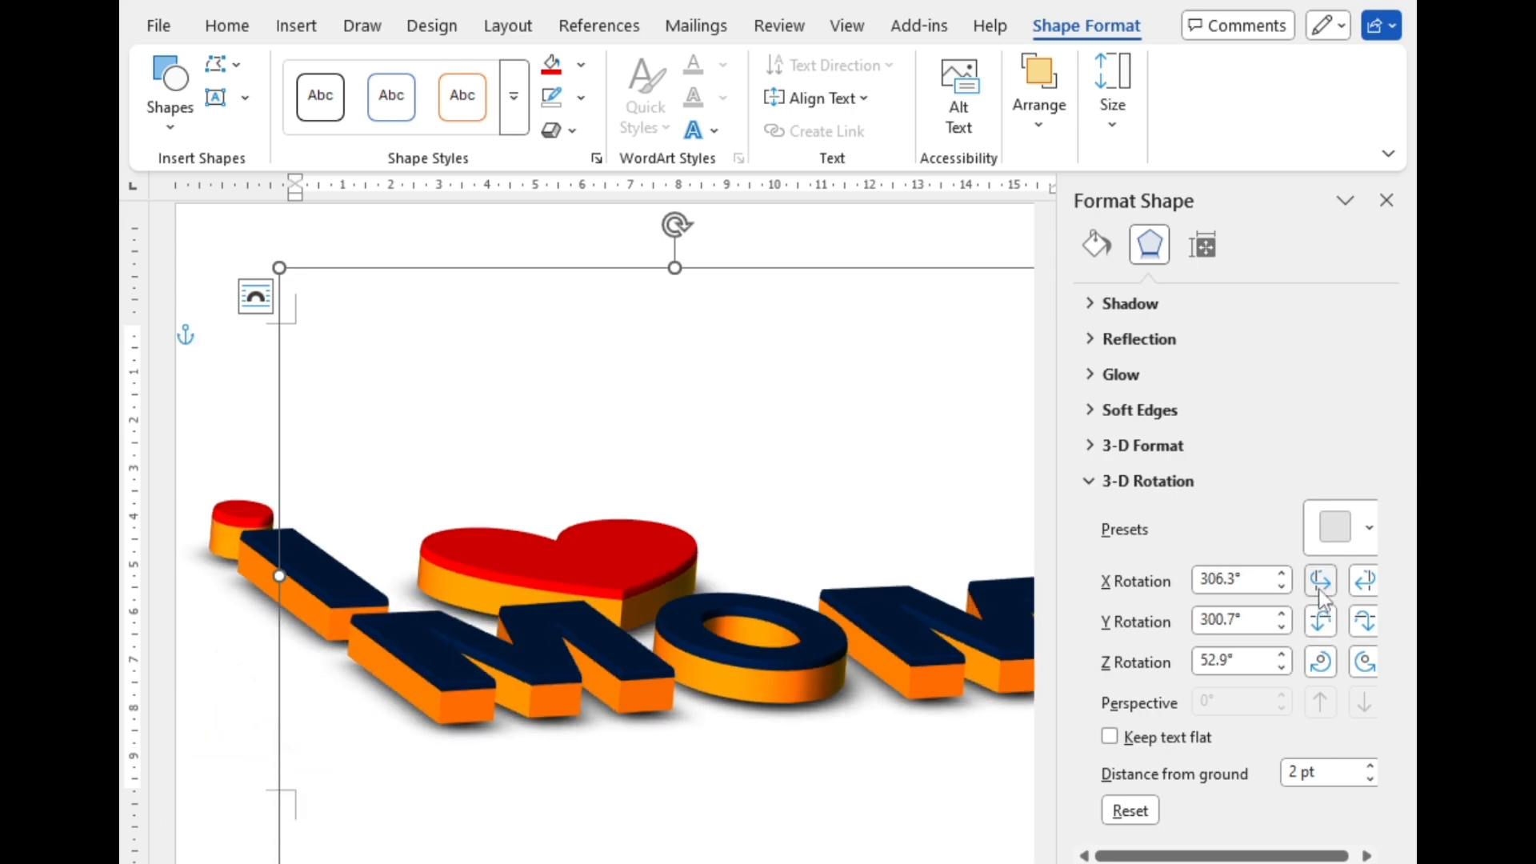
# Step: Try turning the lettering further about X to X 296.8°, Y 309.1° and Z 60.7°, and turn it back
pyautogui.click(1321, 592)
pyautogui.click(1320, 592)
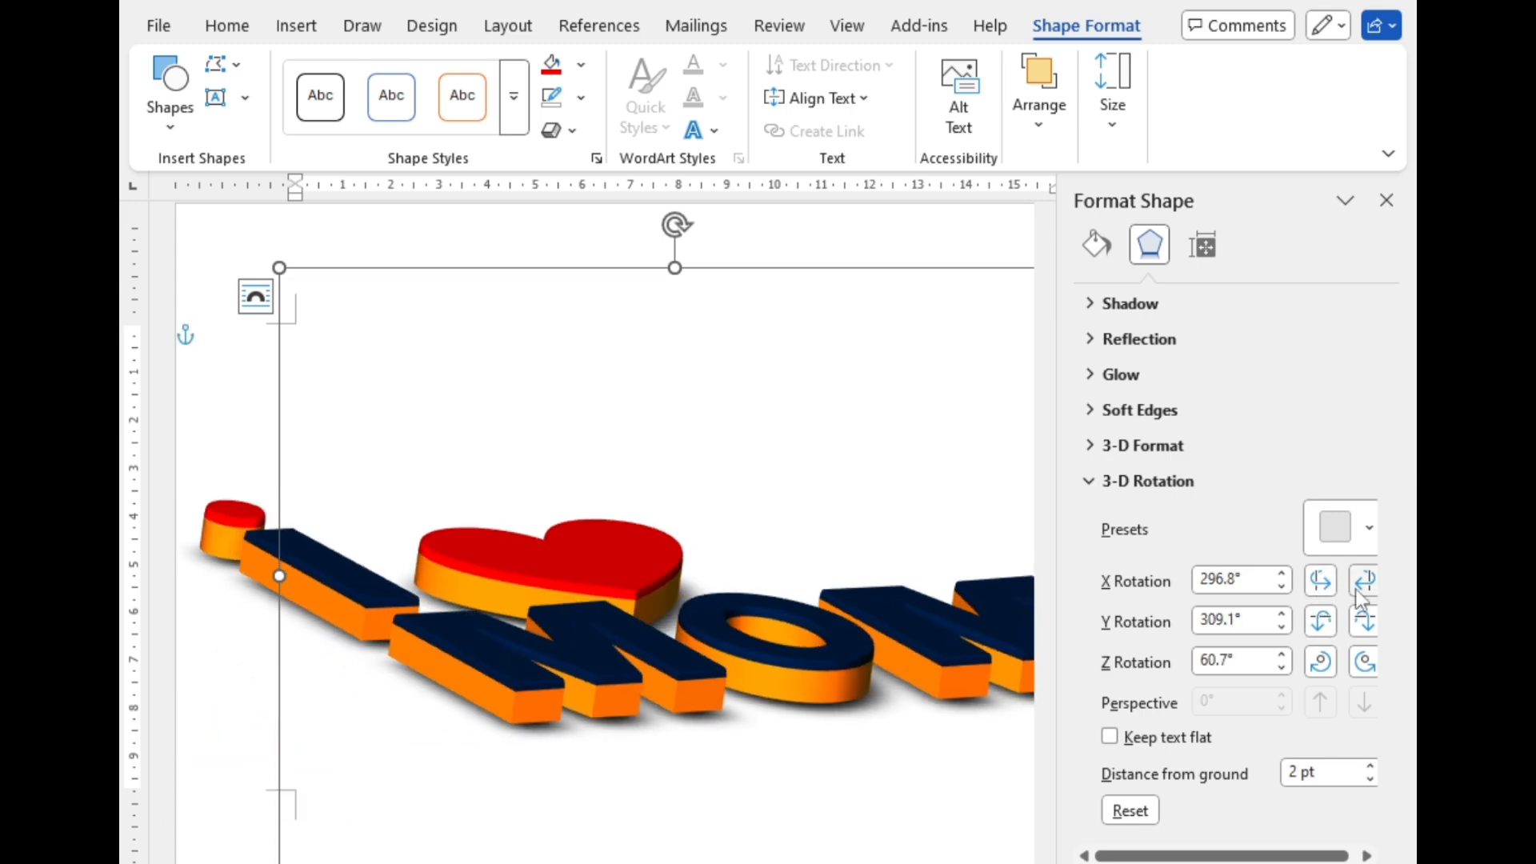
pyautogui.click(1357, 589)
pyautogui.click(1357, 590)
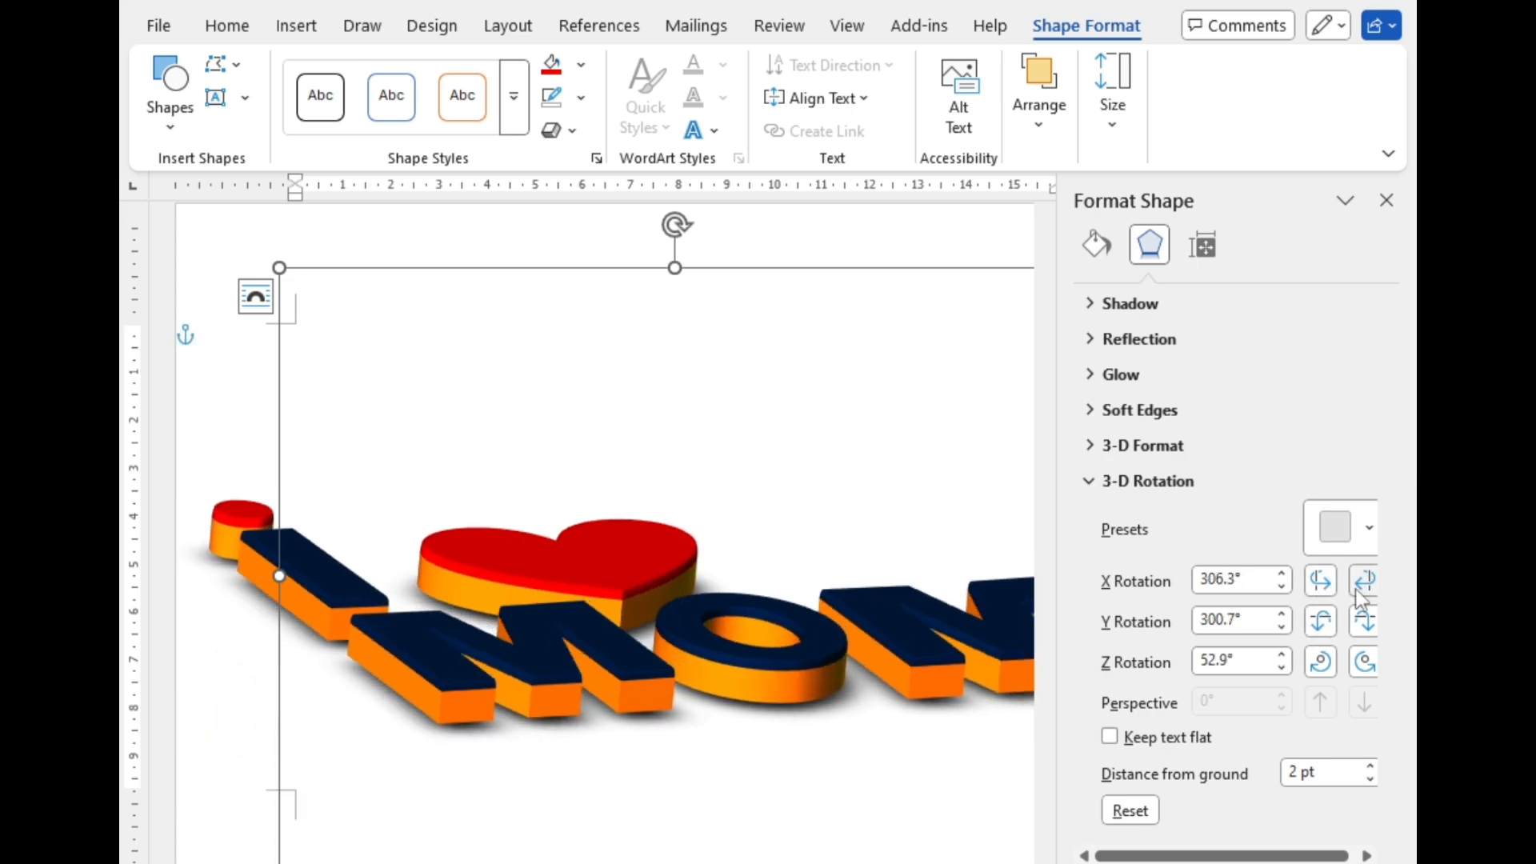
# Step: Tilt the lettering about Y to X 313.5°, Y 303.9° and Z 46.8°, close the shape formatting settings and deselect the group
pyautogui.click(1362, 629)
pyautogui.click(1322, 621)
pyautogui.click(1321, 621)
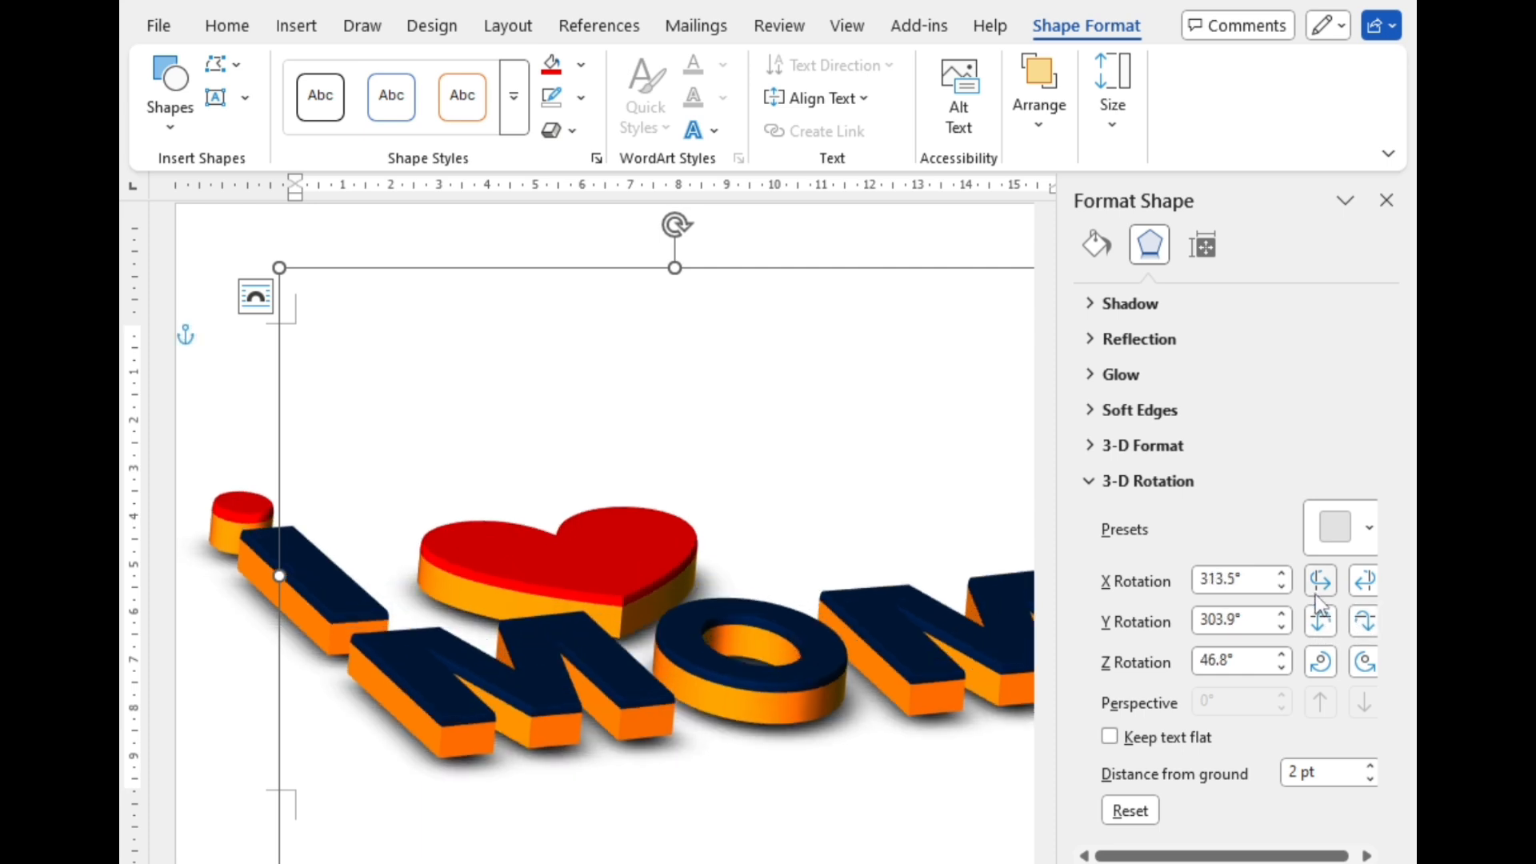
pyautogui.click(1319, 596)
pyautogui.click(1387, 200)
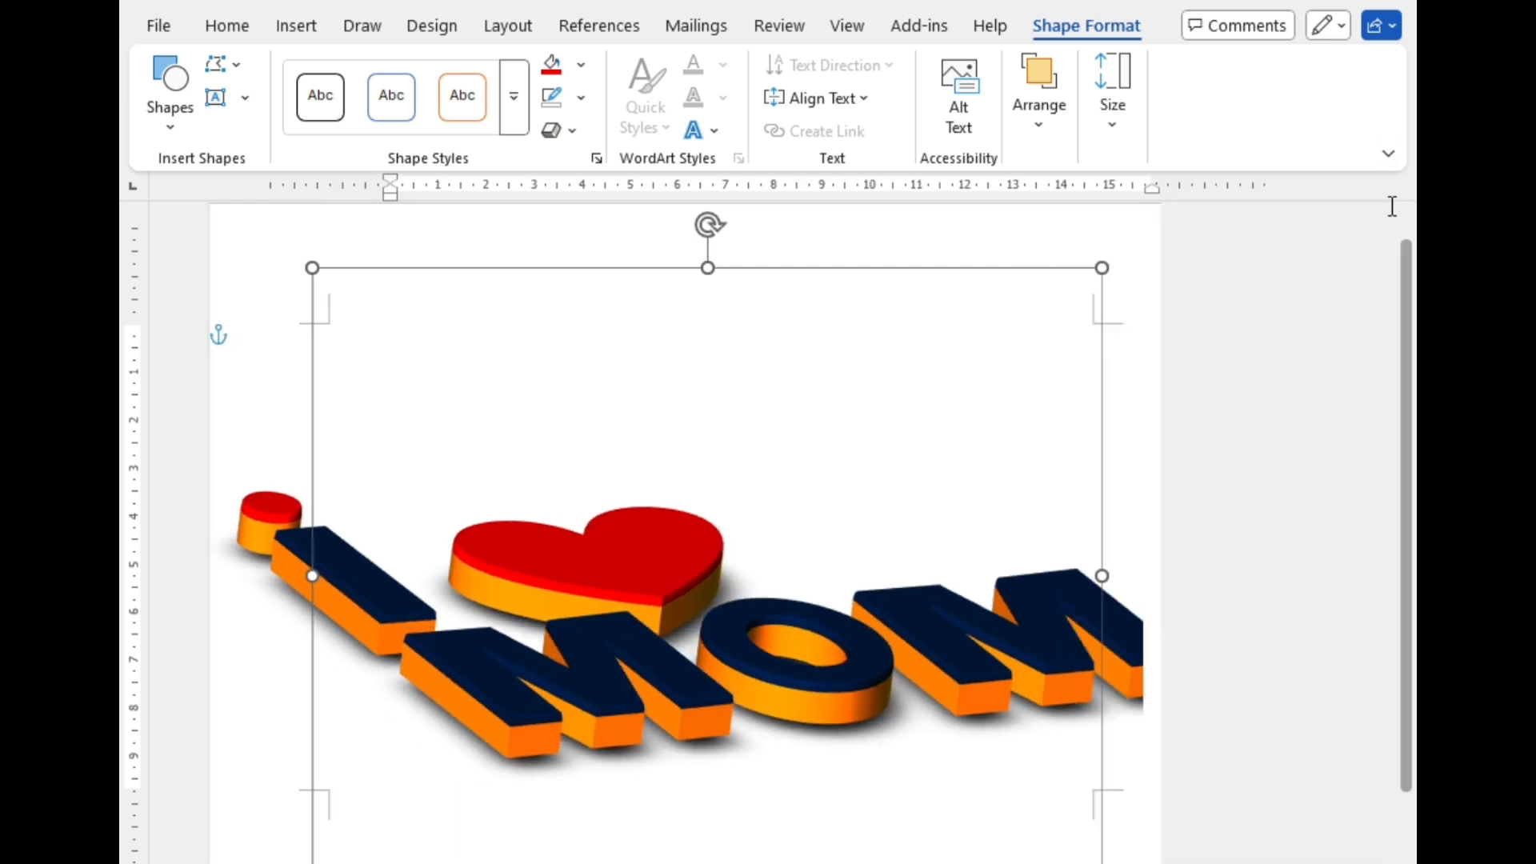
pyautogui.click(1277, 516)
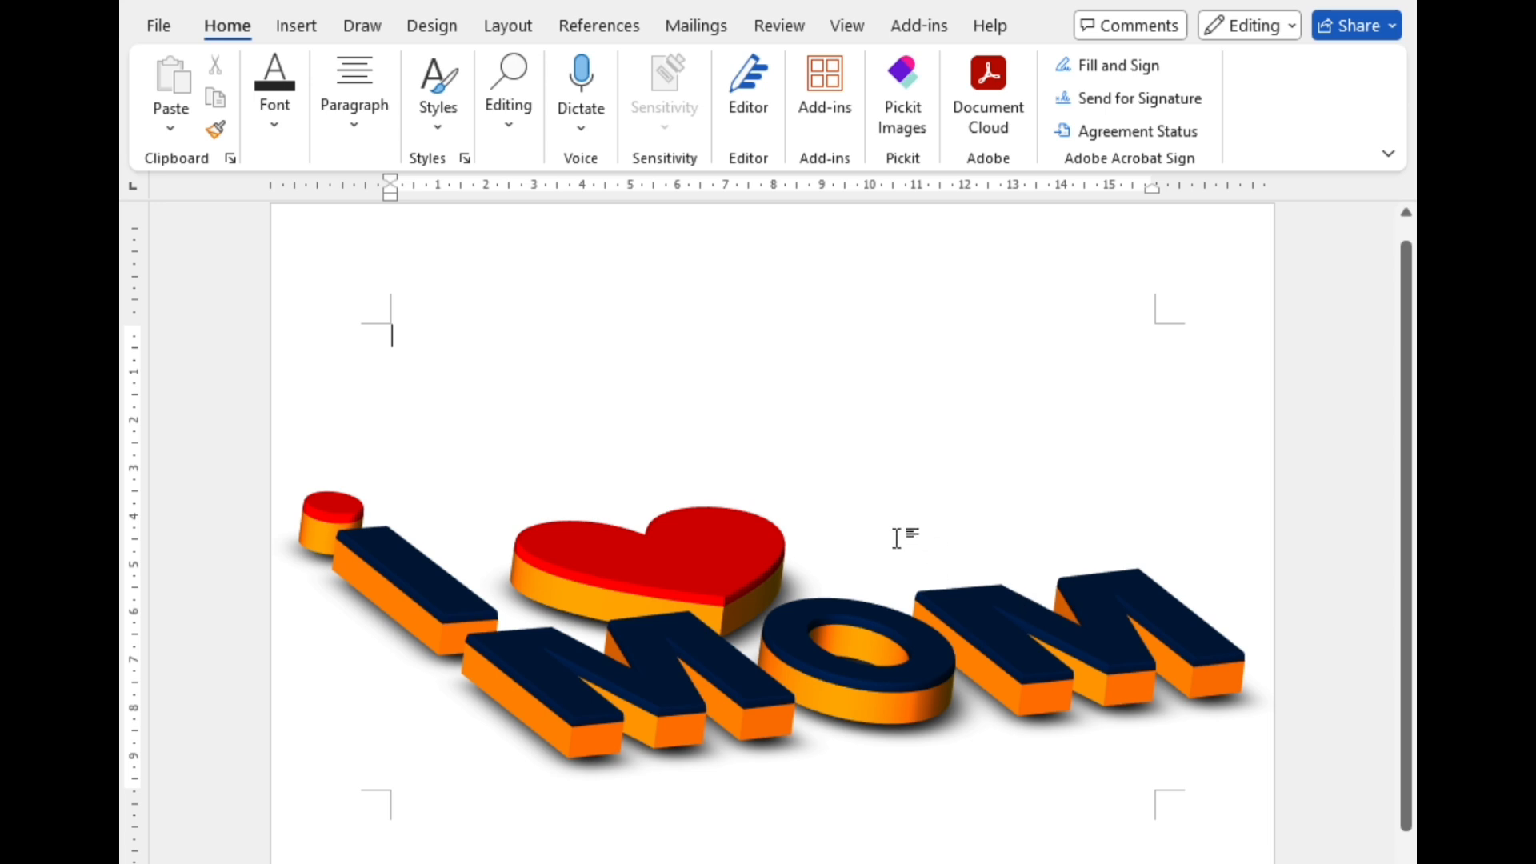
pyautogui.scroll(-1, 896, 538)
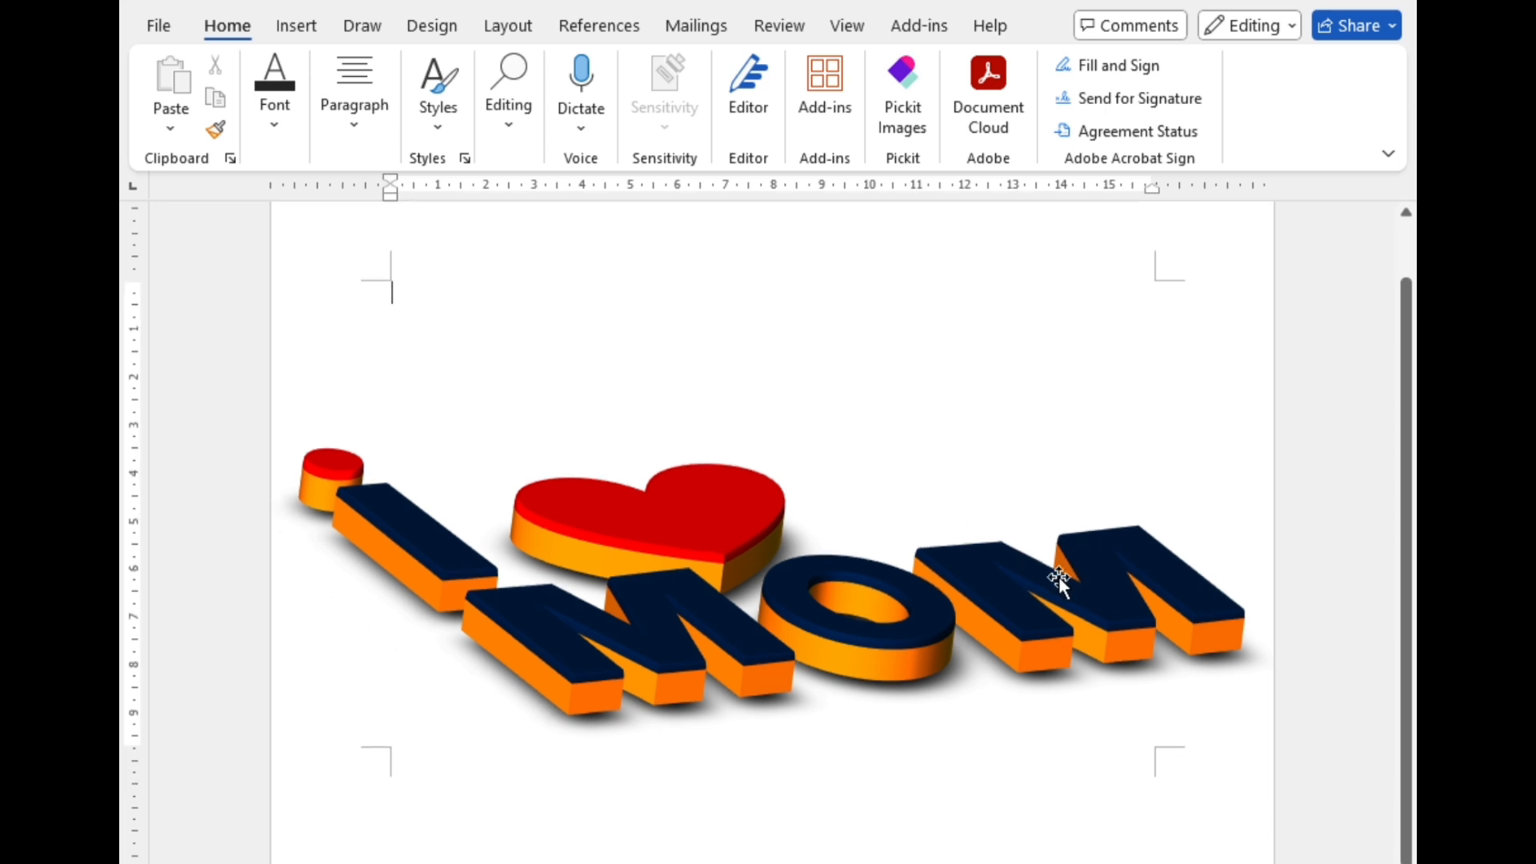